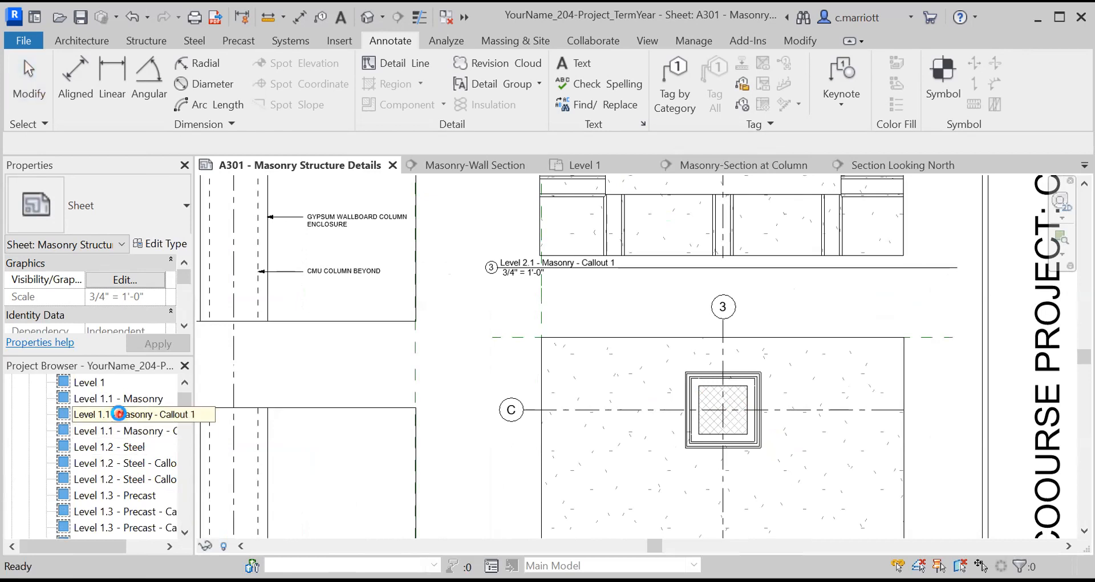
Open the Level 1.1 - Masonry - Callout 1 plan view and dismiss the save reminder without saving.
double_click(118, 413)
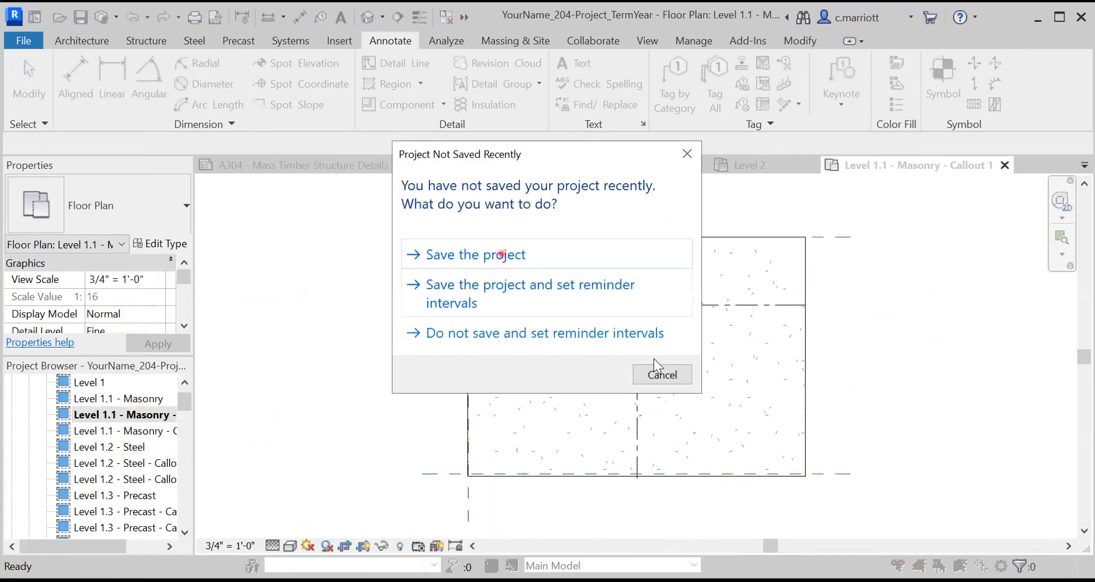
left_click(659, 372)
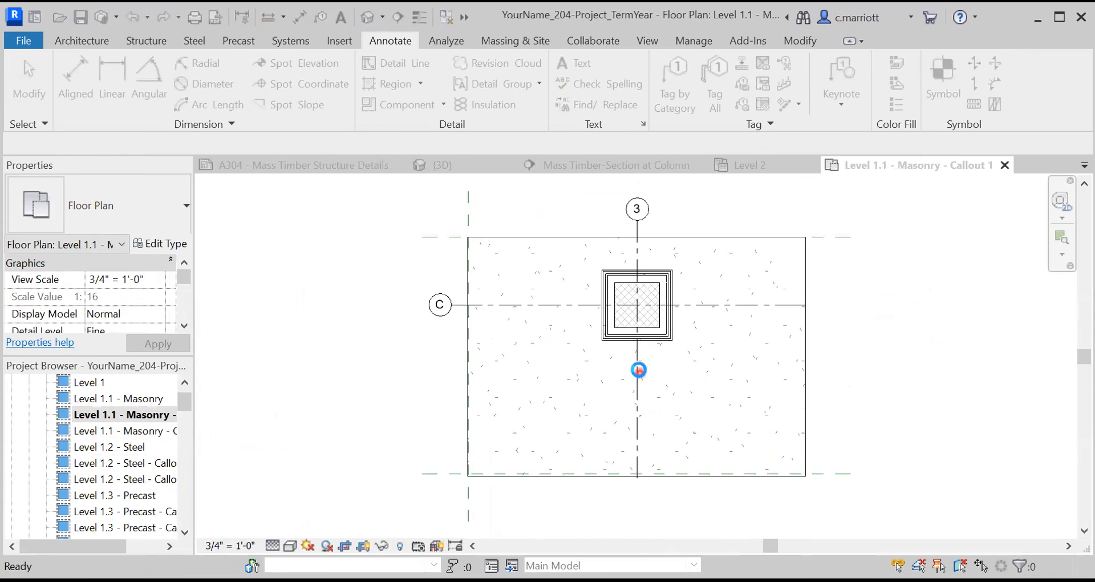
scroll(639, 370, "up", 5)
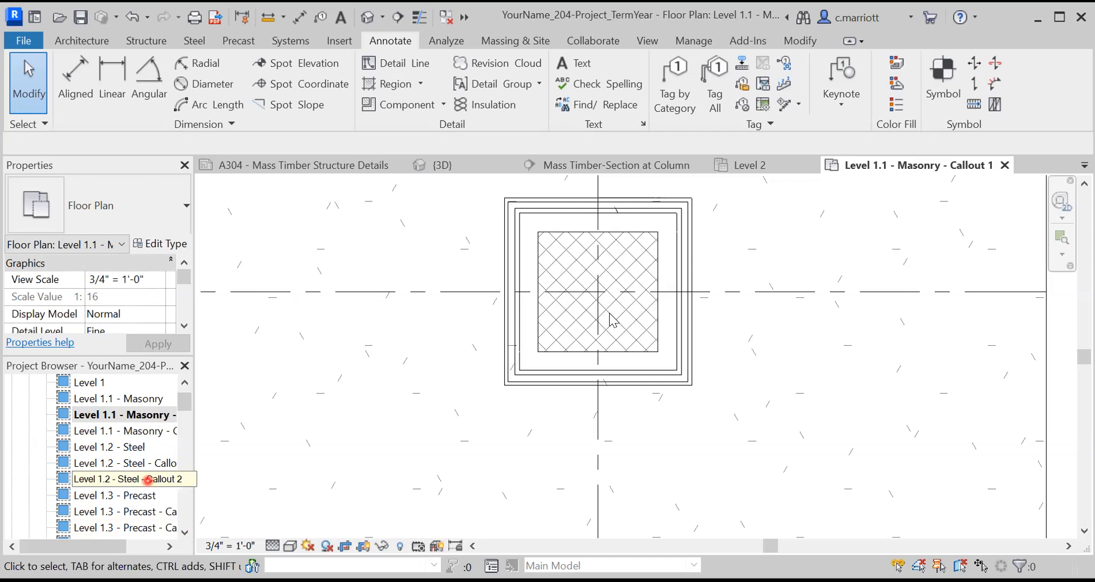
Examine the wall corner detailing in the Level 1.1 - Masonry - Callout 2 view, and return to Callout 1.
double_click(127, 431)
scroll(542, 336, "up", 4)
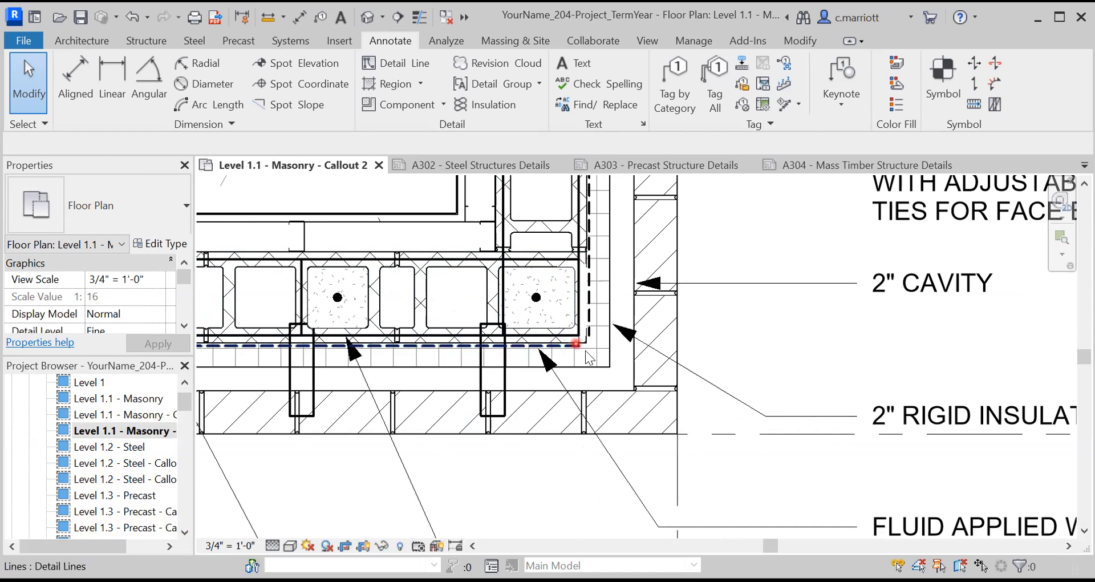
double_click(136, 413)
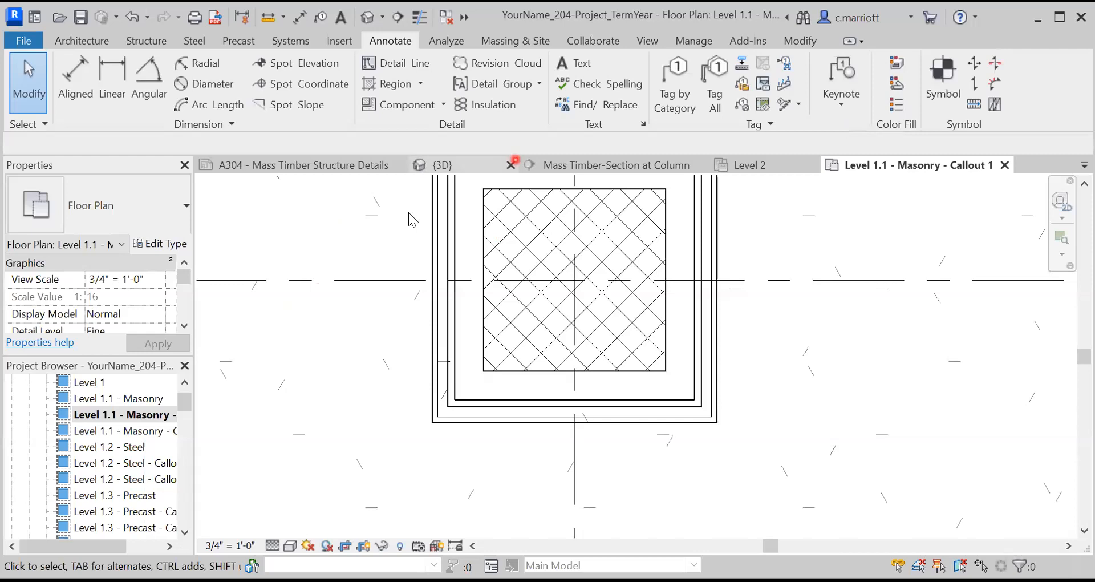
left_click(342, 41)
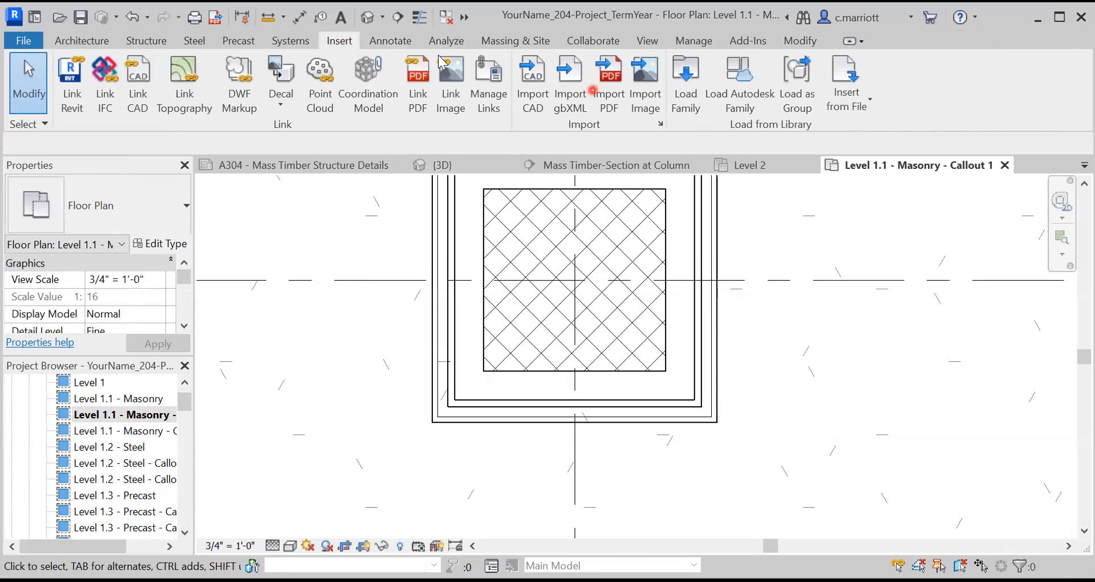
left_click(390, 43)
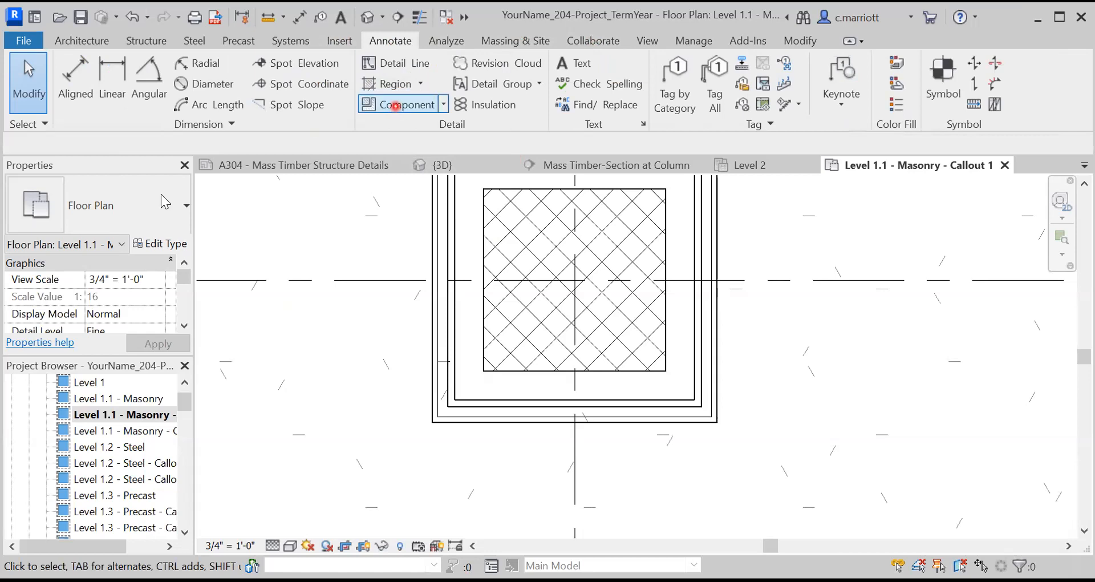
left_click(170, 227)
left_click_drag(355, 413, 355, 382)
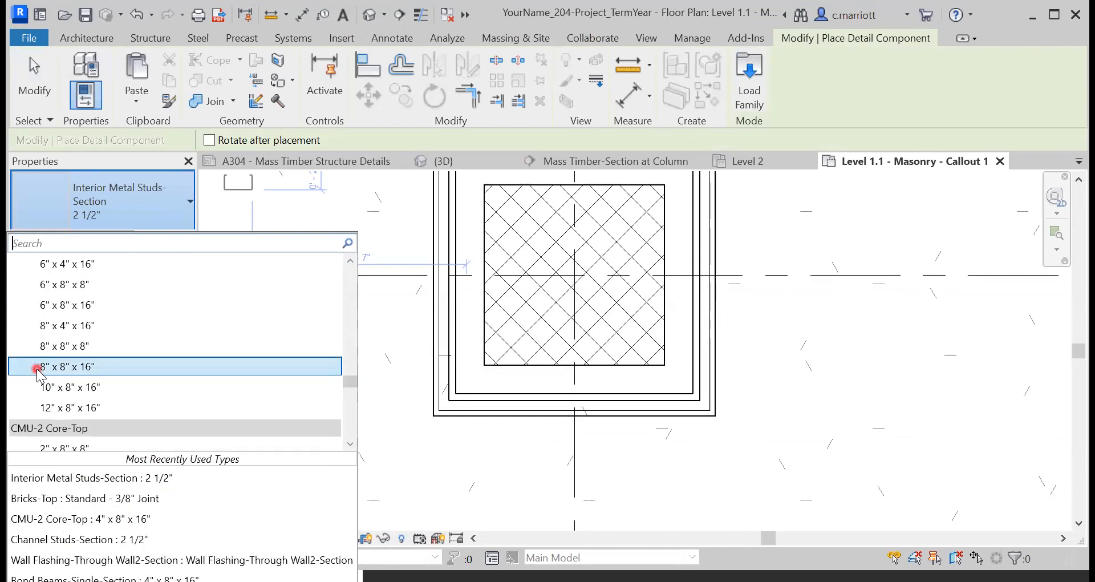
left_click(128, 369)
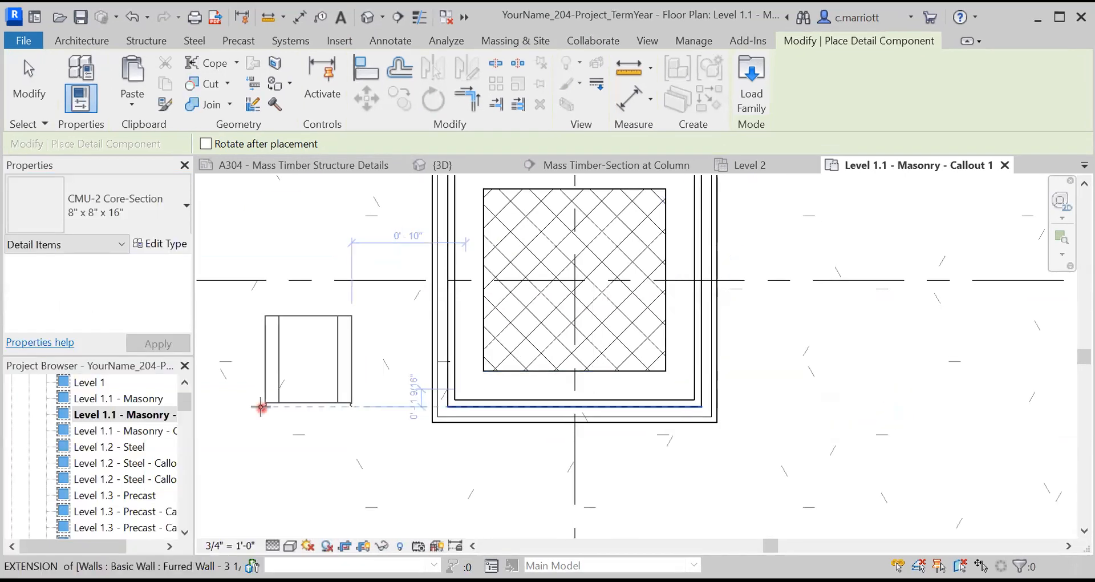
key("Escape")
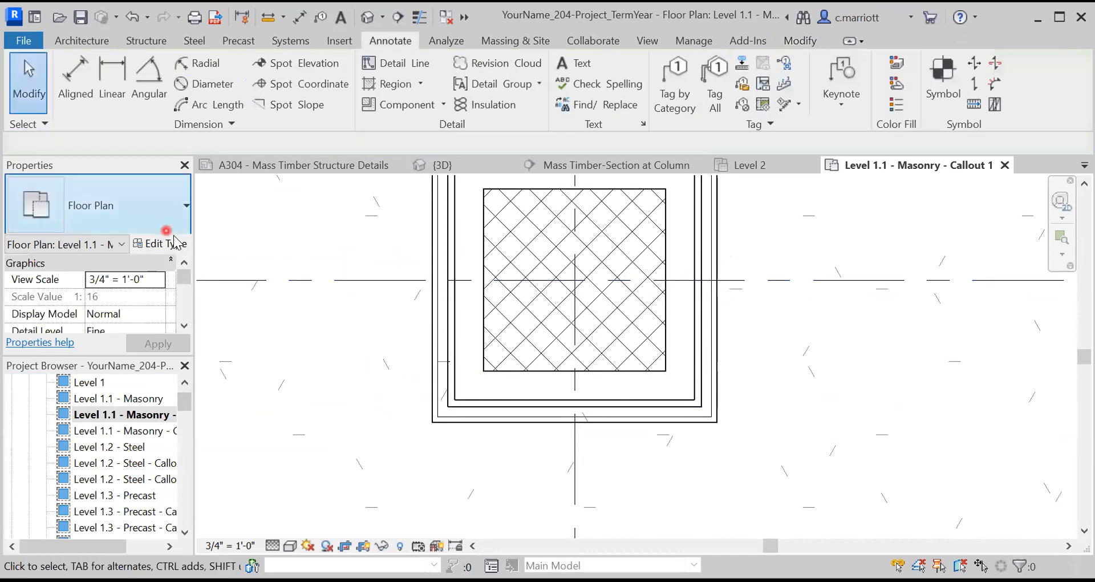
Place a CMU-2 Core-Top 8" x 8" x 16" detail component in the open area beside the column.
left_click(392, 105)
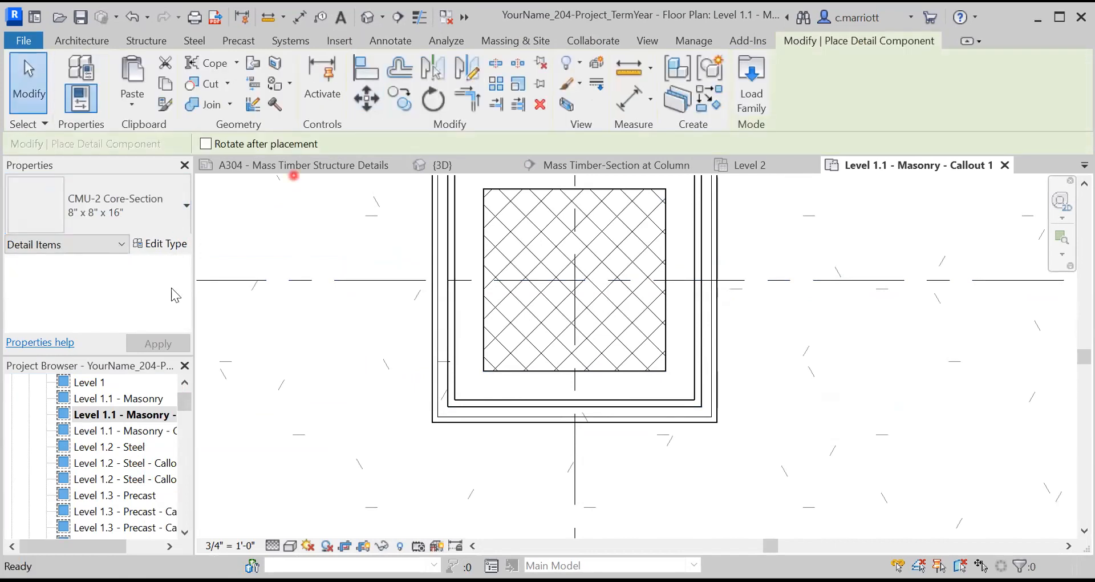
left_click(180, 220)
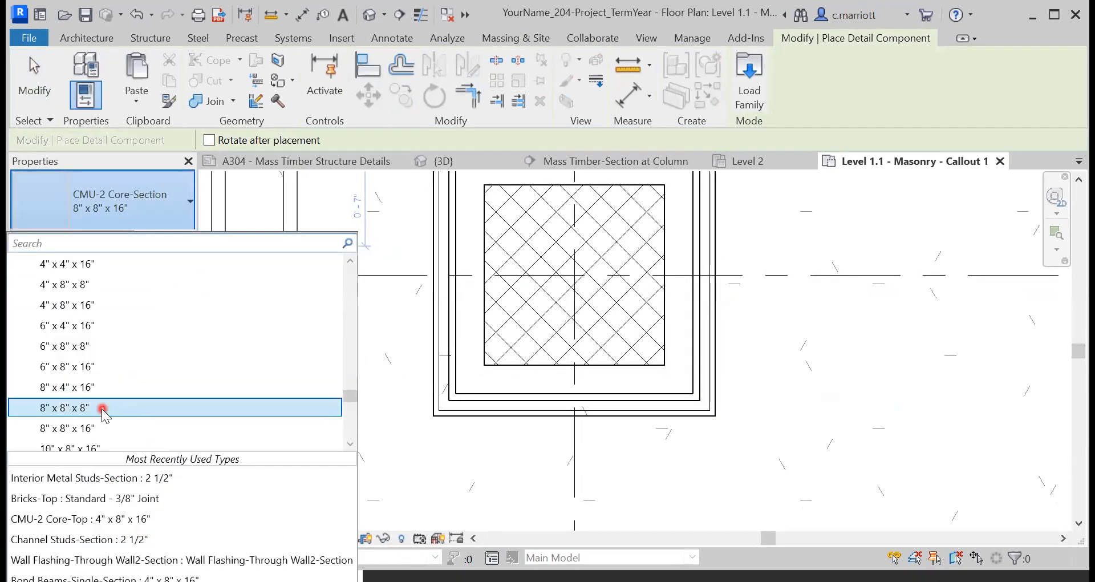
left_click(79, 427)
left_click(744, 424)
key("Escape")
key("Escape")
scroll(802, 401, "up", 3)
mouse_move(797, 403)
middle_mouse_down()
mouse_move(692, 420)
mouse_move(670, 410)
middle_mouse_up()
left_click(641, 439)
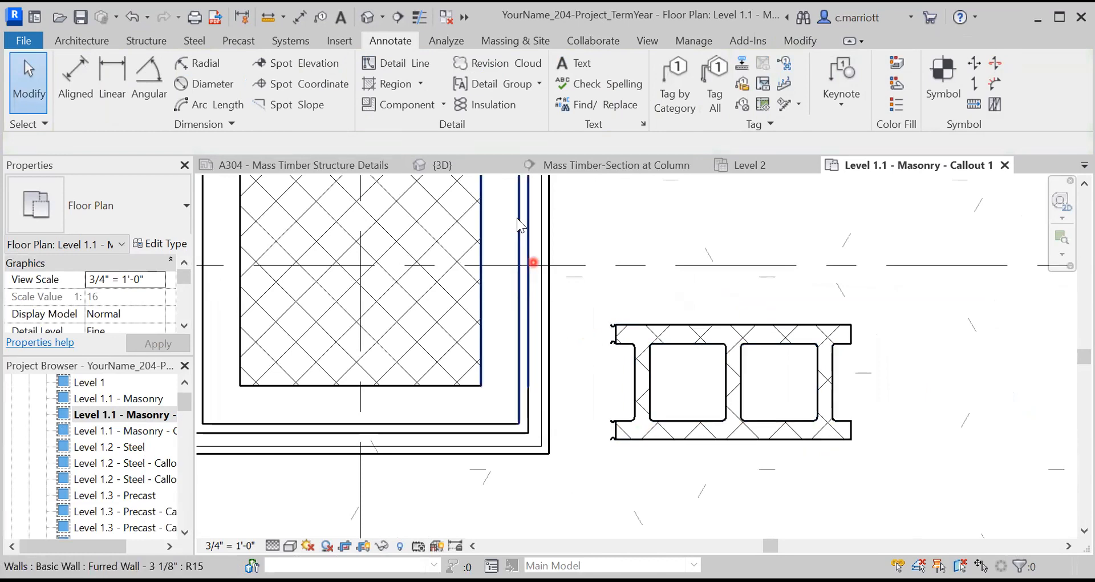
left_click(393, 84)
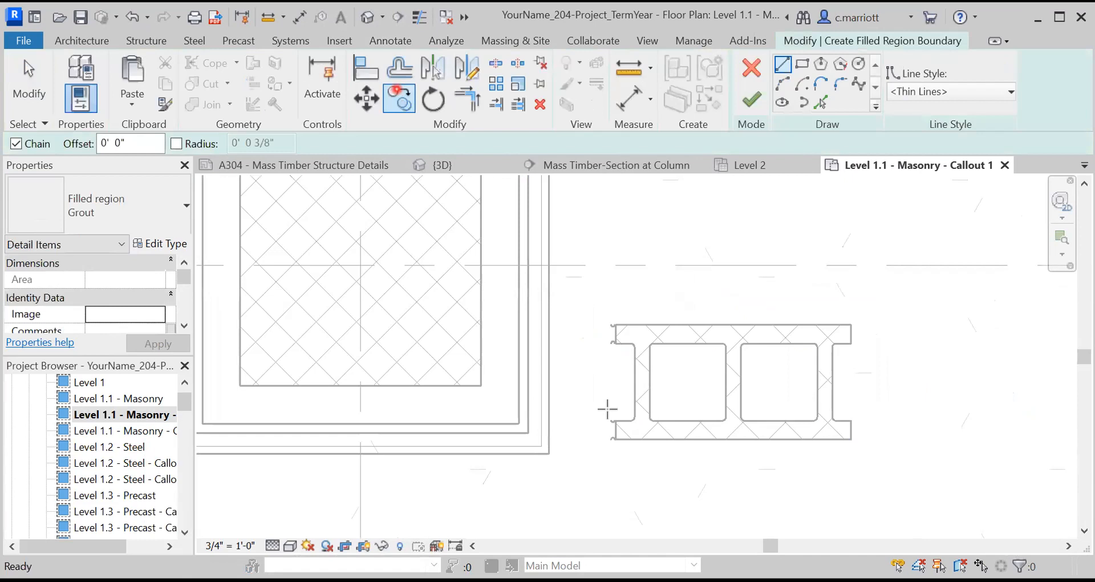
key("Escape")
key("Escape")
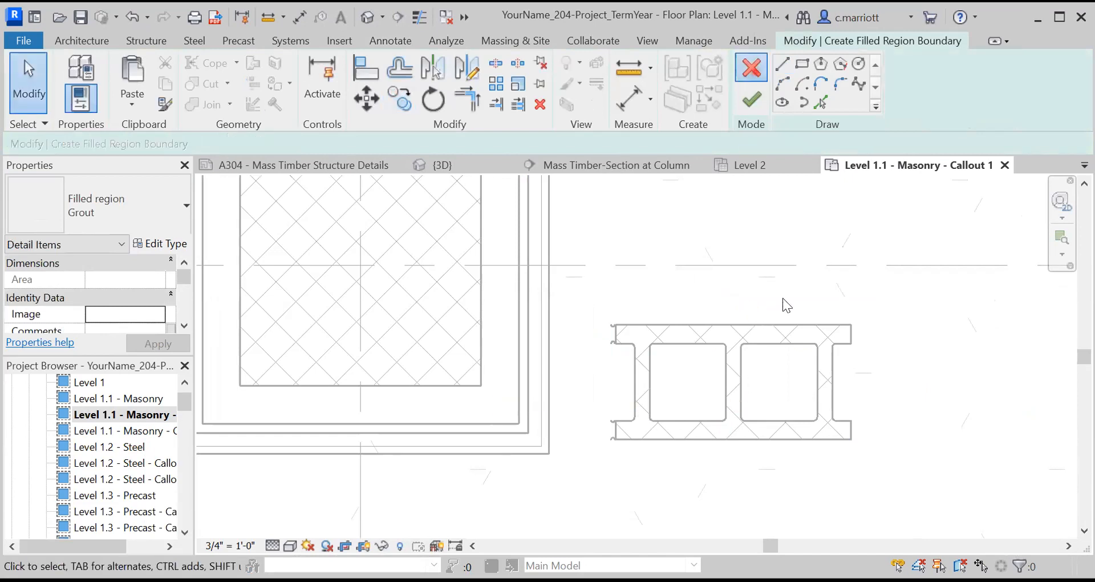
left_click(751, 67)
Move the CMU block by its upper-right corner to where grid line C meets the column's right face.
left_click(760, 439)
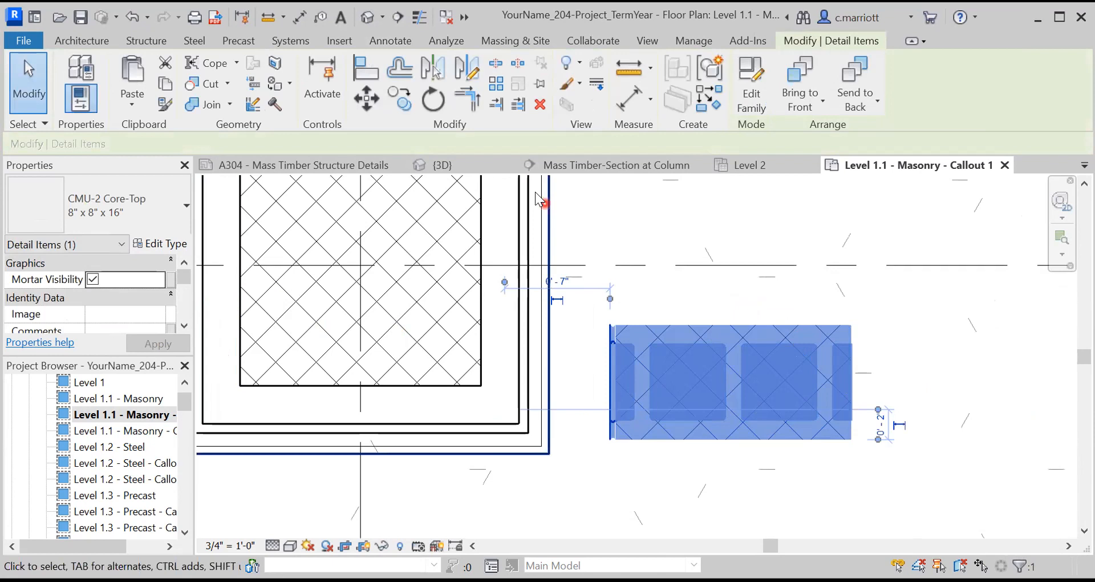
key("m")
key("v")
left_click(851, 326)
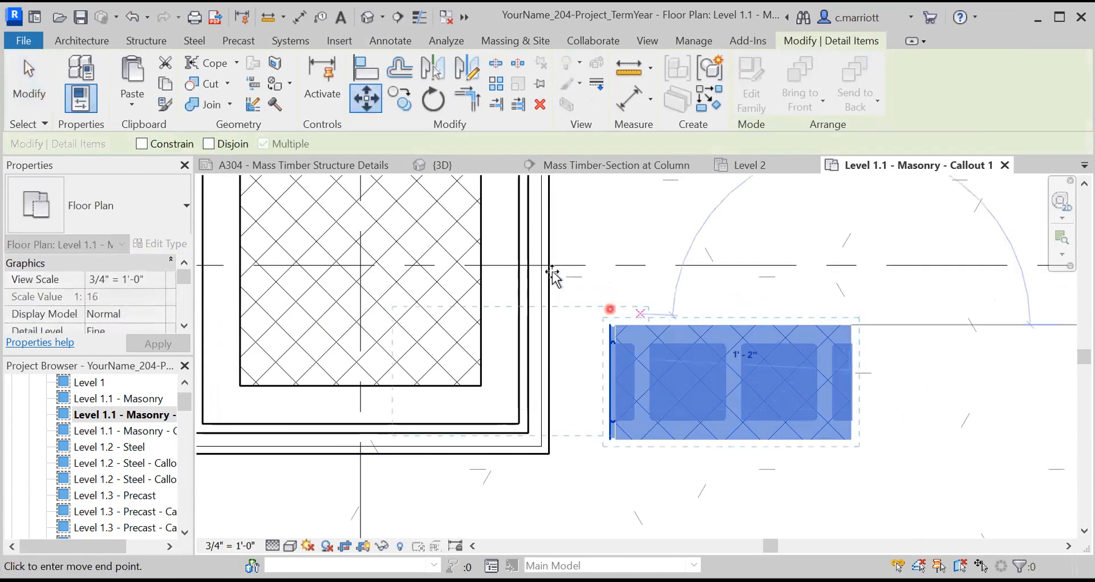
left_click(480, 265)
middle_click_drag(386, 333, 469, 367)
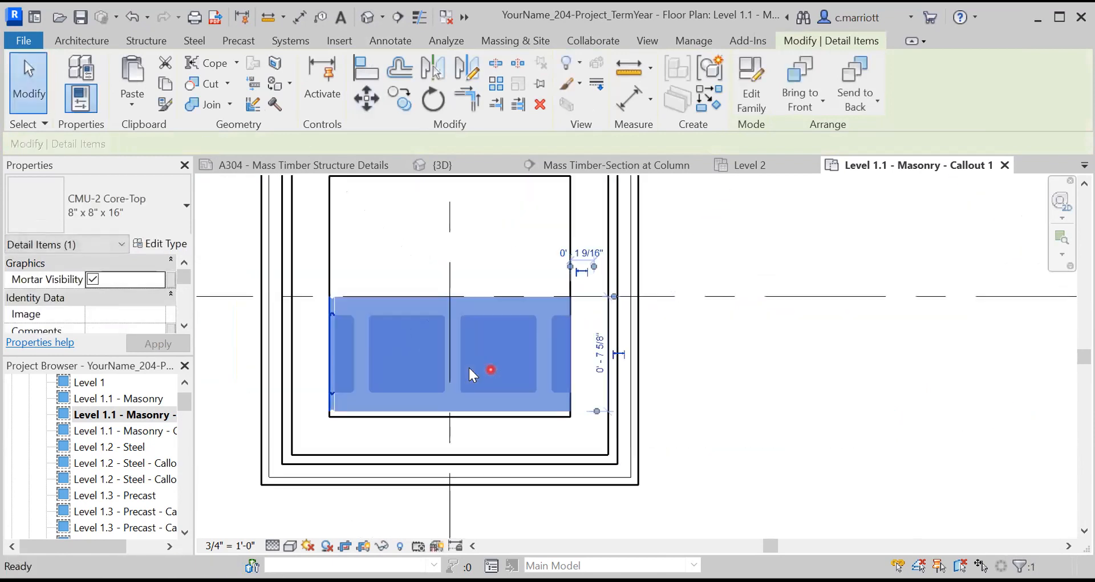
Move the CMU block 3/16" to the left within the column outline.
scroll(469, 367, "up", 3)
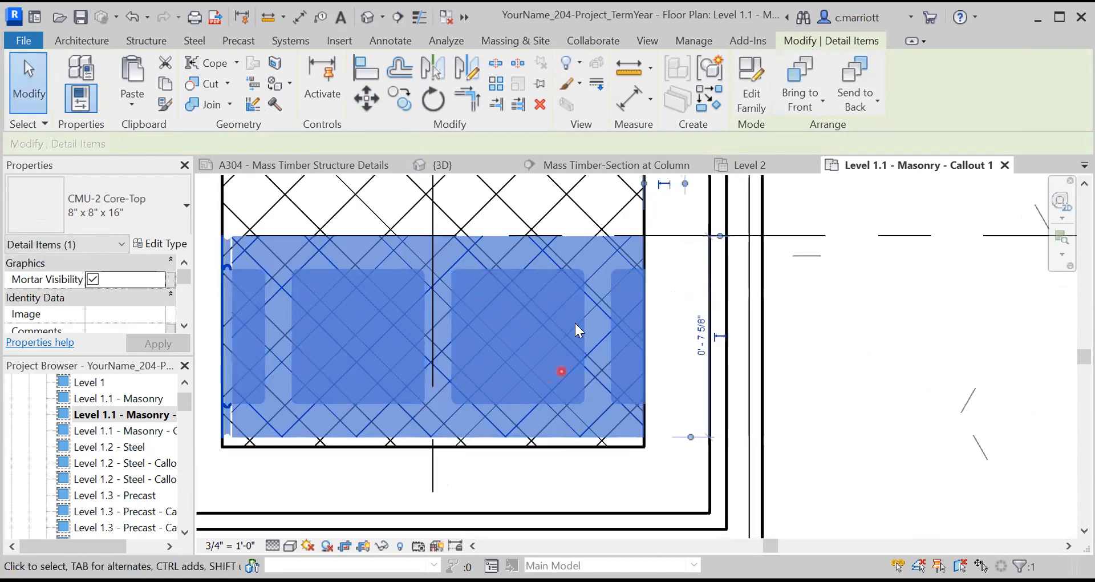
left_click(475, 429)
left_click(481, 436)
left_click(365, 99)
left_click(871, 377)
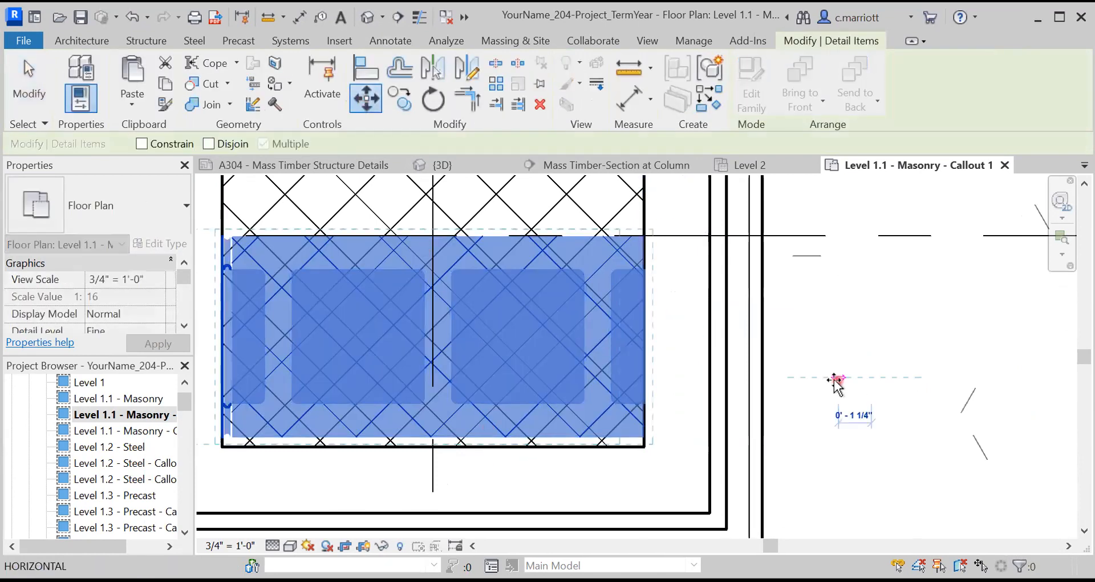
type("3/16")
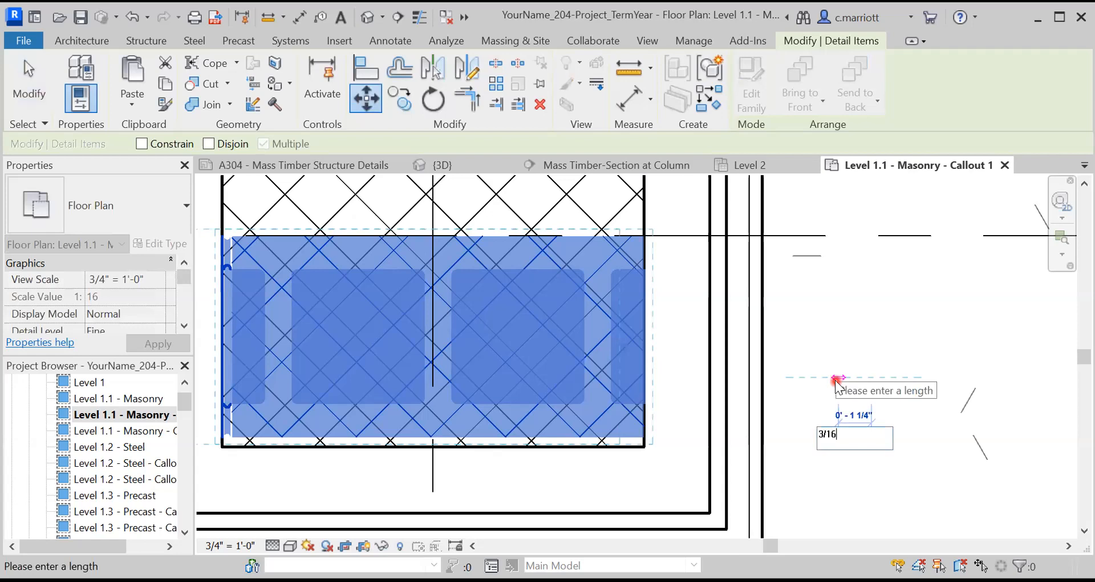
key("Return")
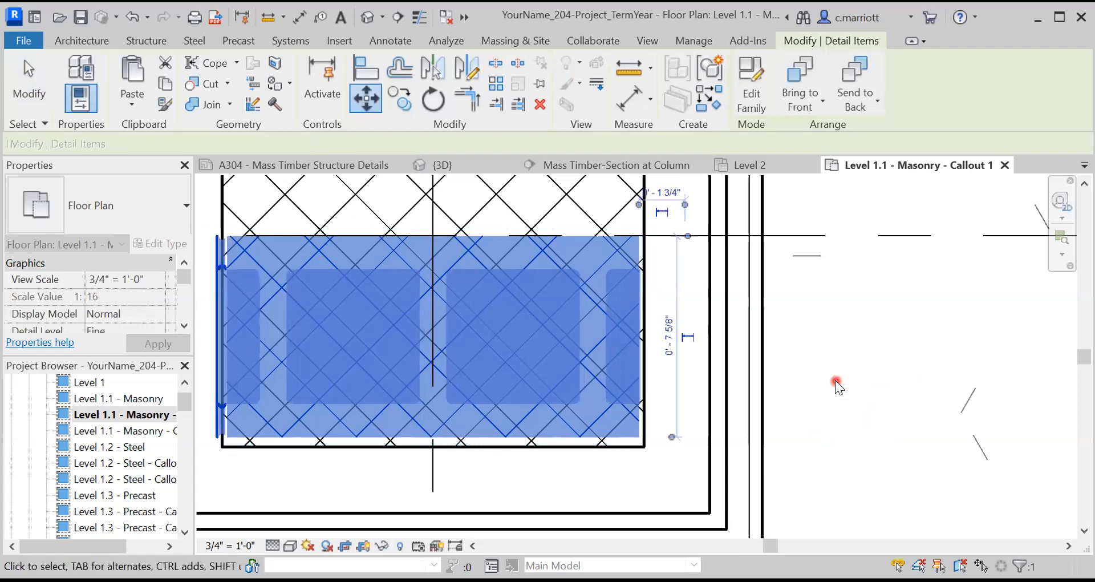
Move the CMU block 3/16" down, away from grid line C.
left_click(366, 99)
left_click(815, 331)
type("3")
key("Return")
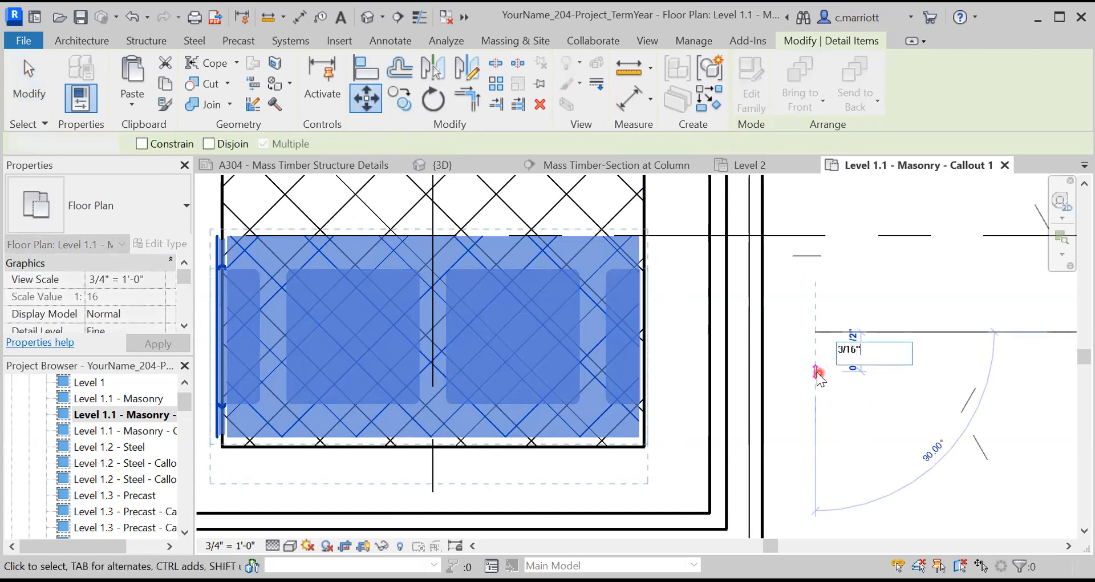
key("Escape")
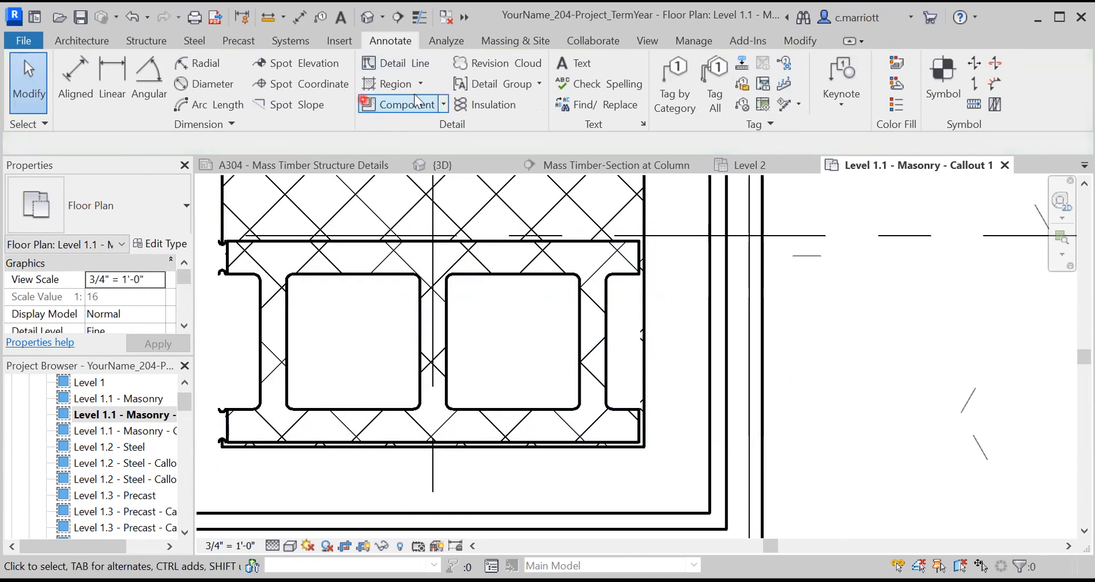
Create a rectangular Diagonal Crosshatch - Transparent filled region tracing the outer corners of the CMU block.
left_click(389, 84)
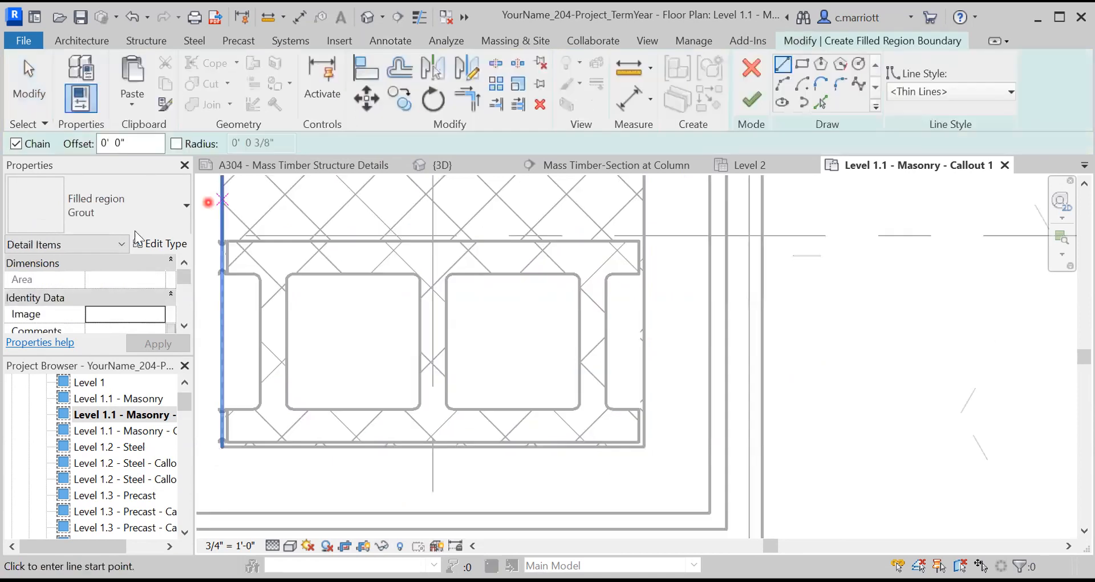
left_click(185, 213)
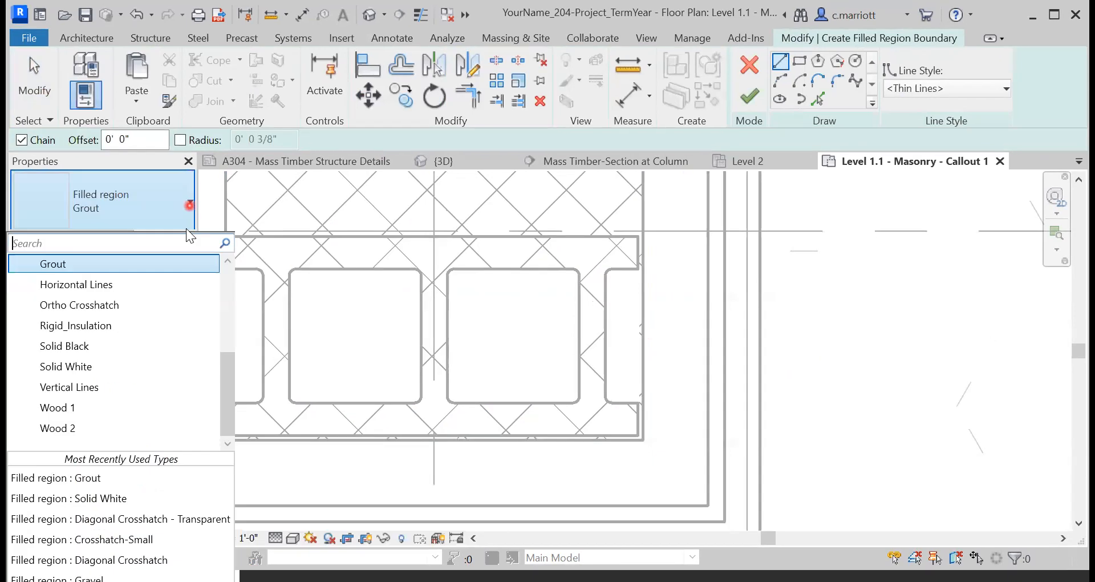
left_click(226, 262)
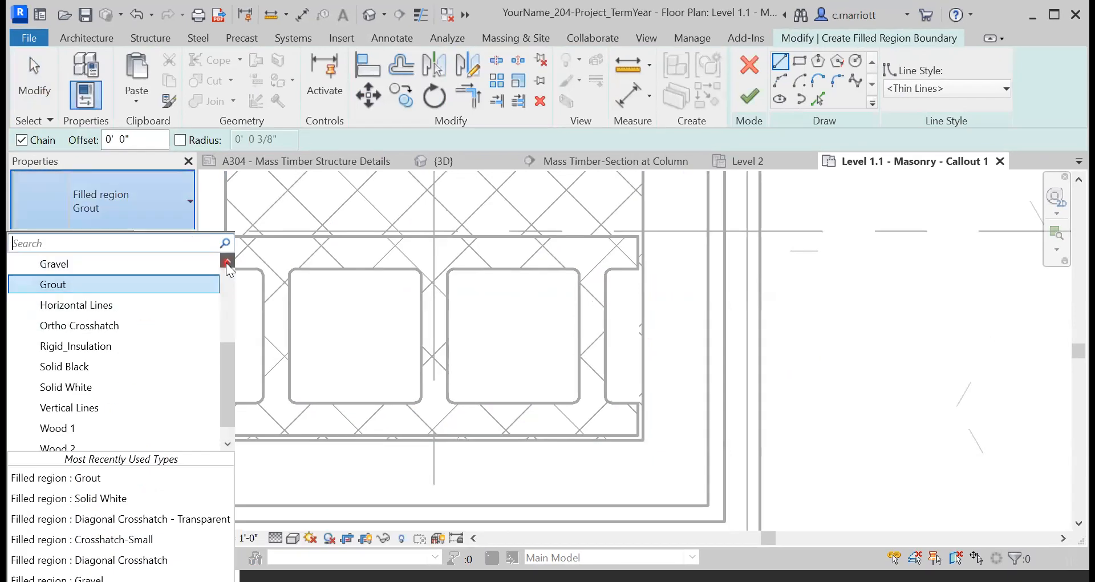
left_click(225, 262)
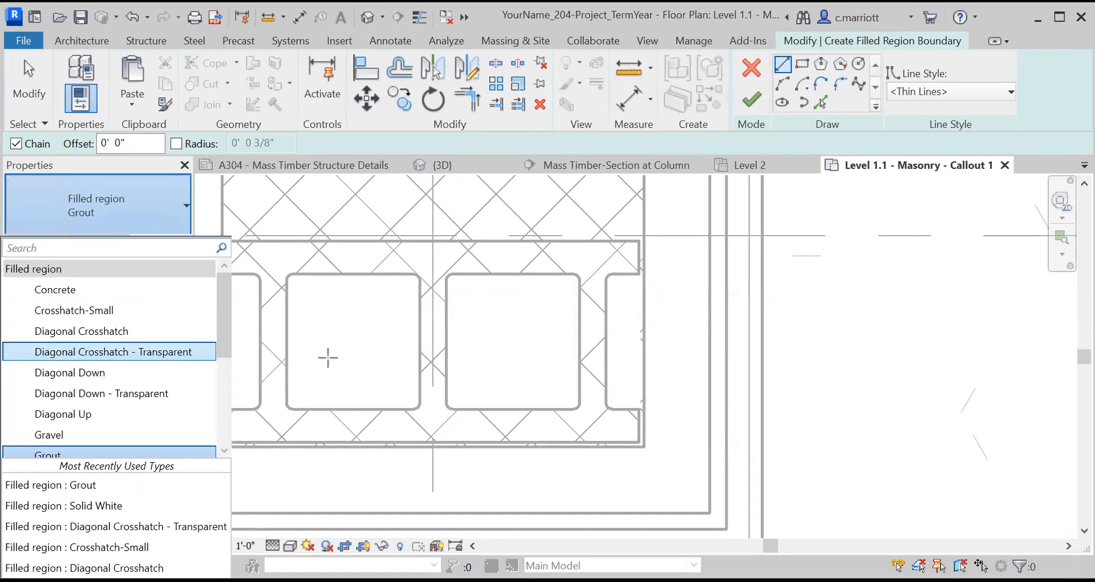
key("Escape")
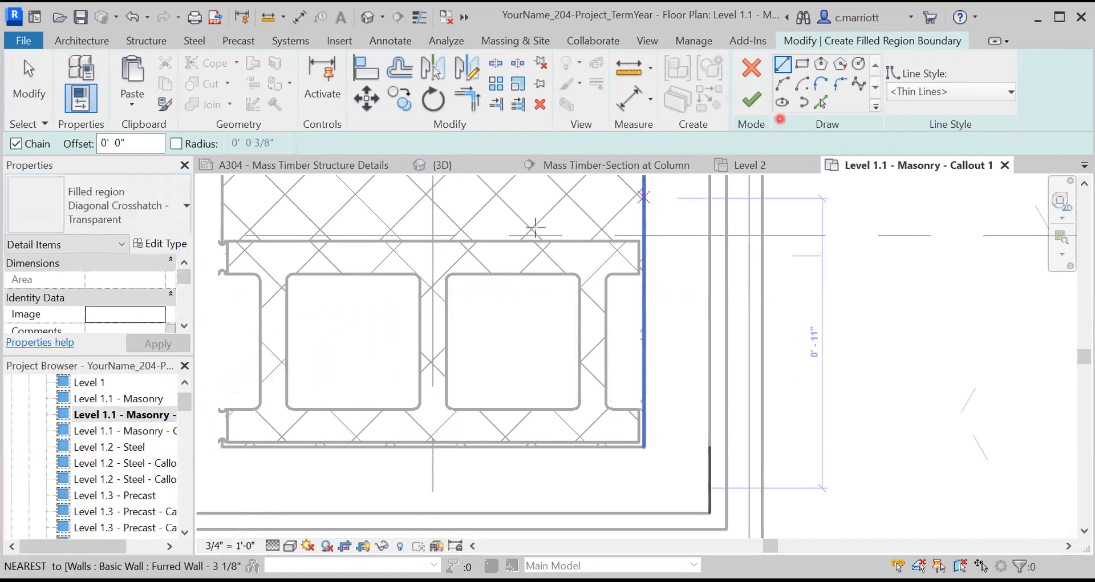
left_click(799, 67)
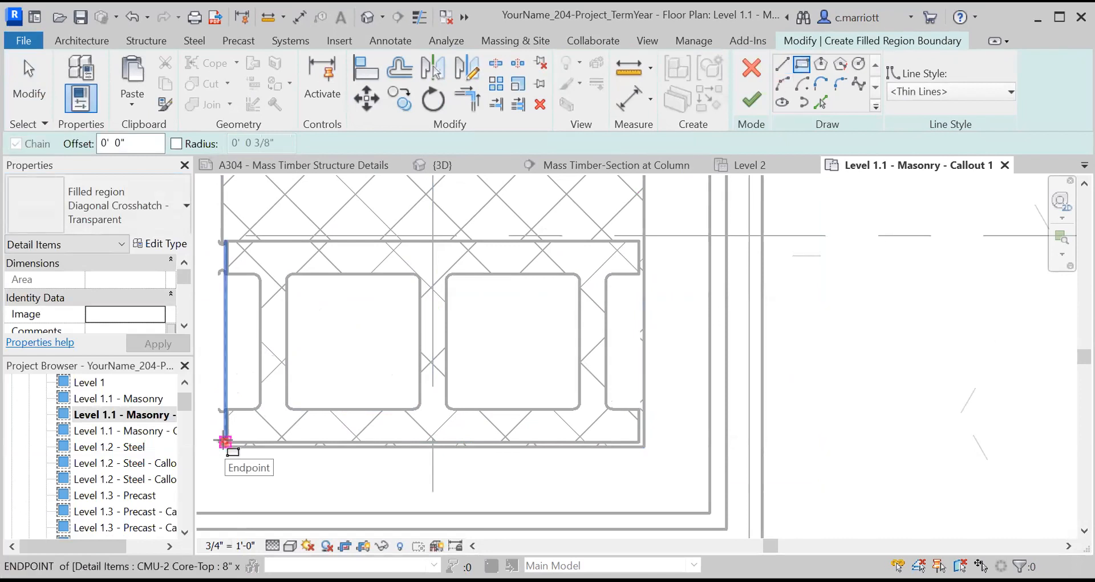
left_click(225, 441)
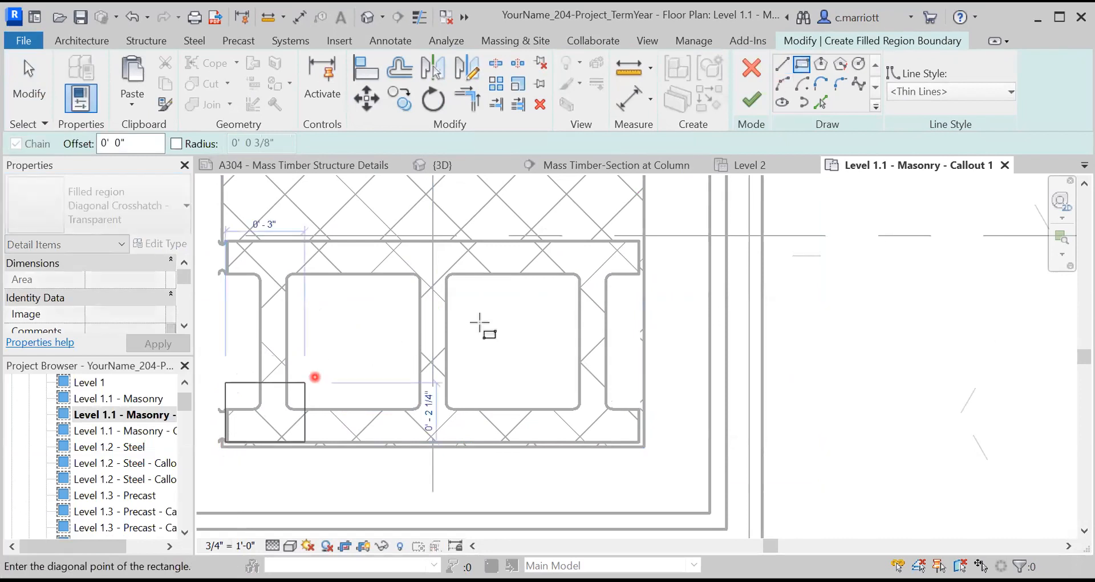
left_click(640, 241)
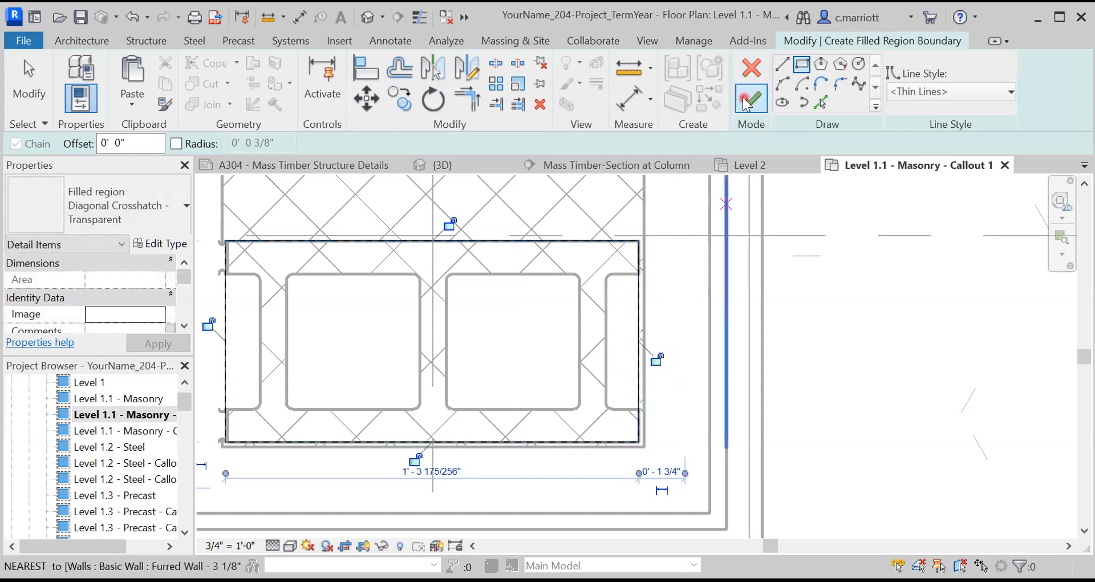
left_click(571, 347)
Delete the CMU-2 Core-Top block, leaving only the filled region in the lower half of the column.
left_click(487, 270)
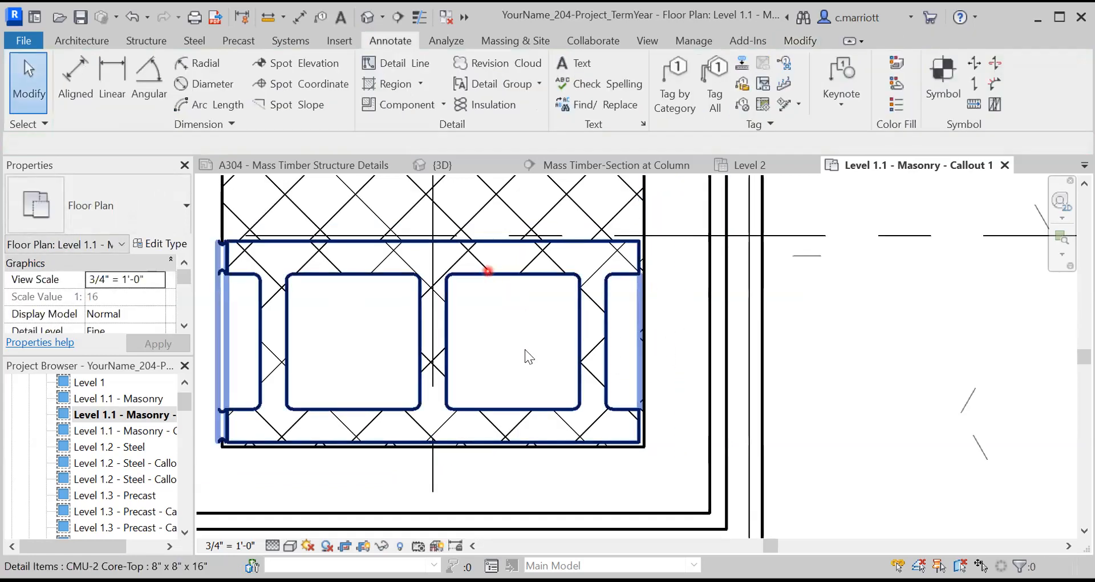
left_click(474, 323)
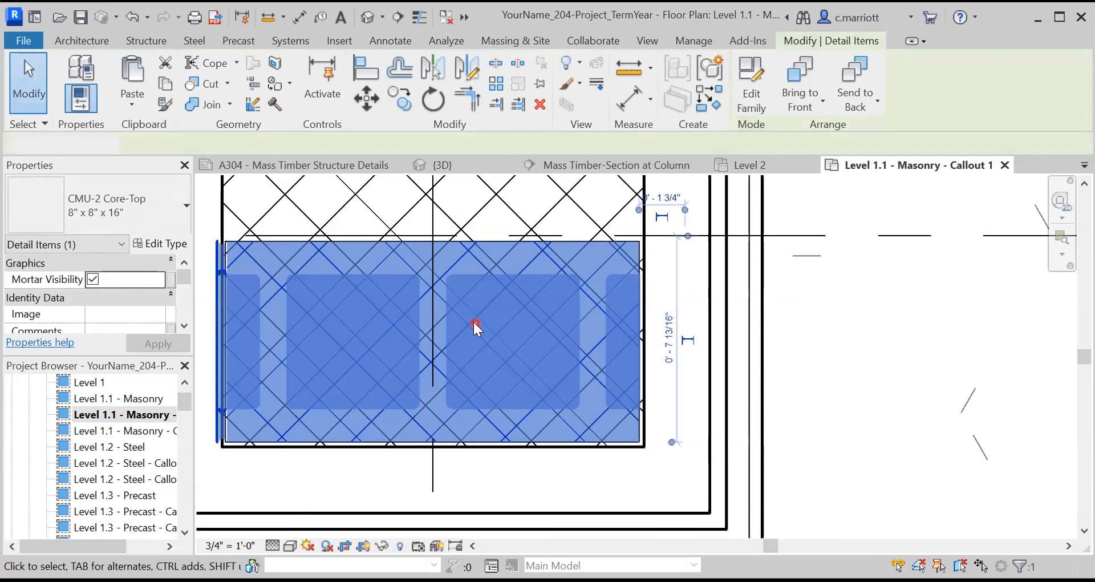
key("Delete")
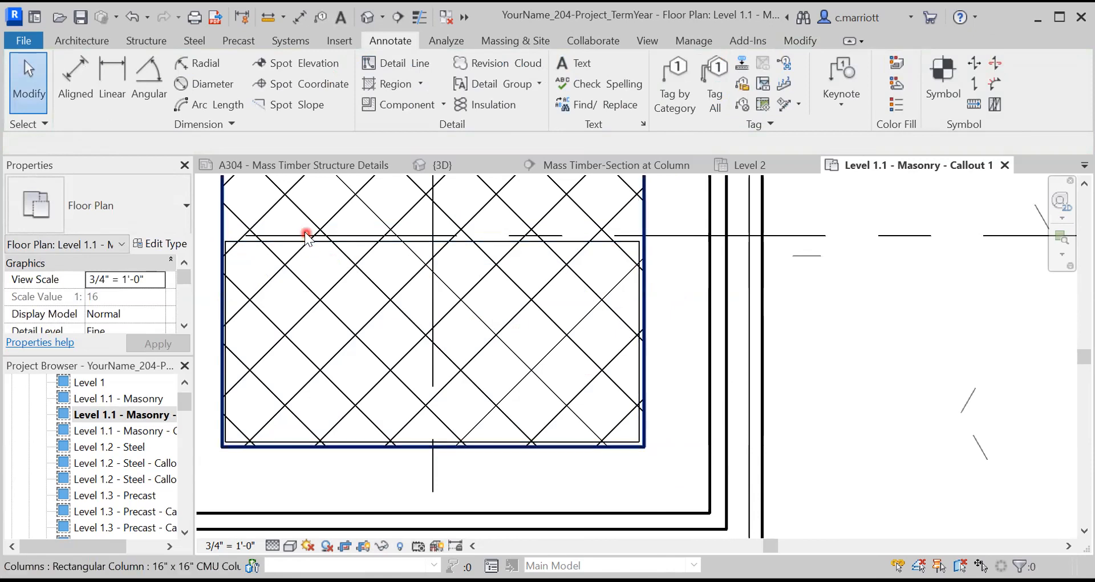
Try moving the Diagonal Crosshatch filled region out to the right of the column, and undo the move.
left_click(298, 258)
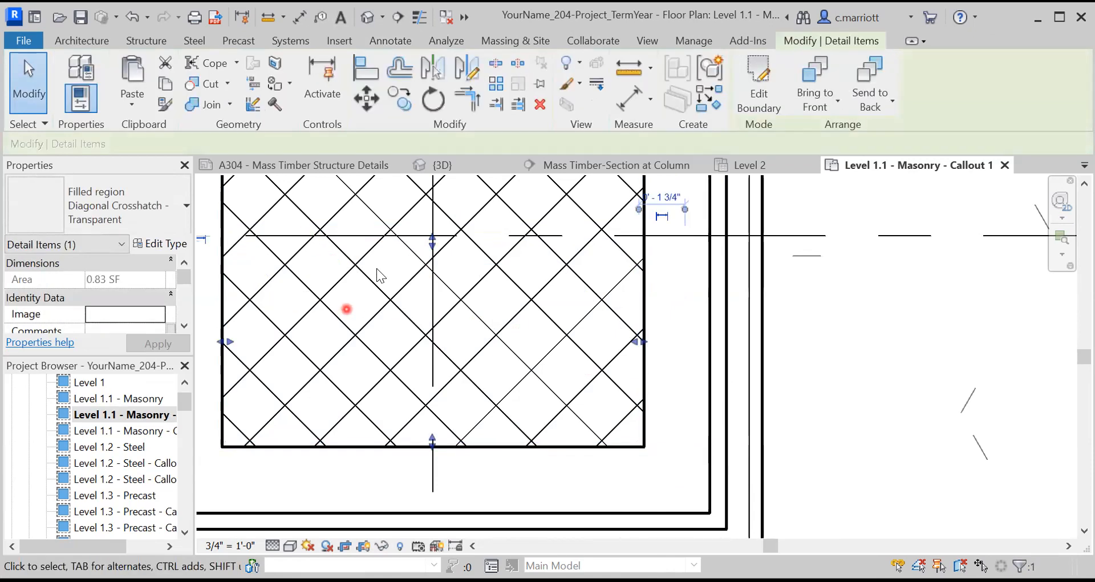
key("Escape")
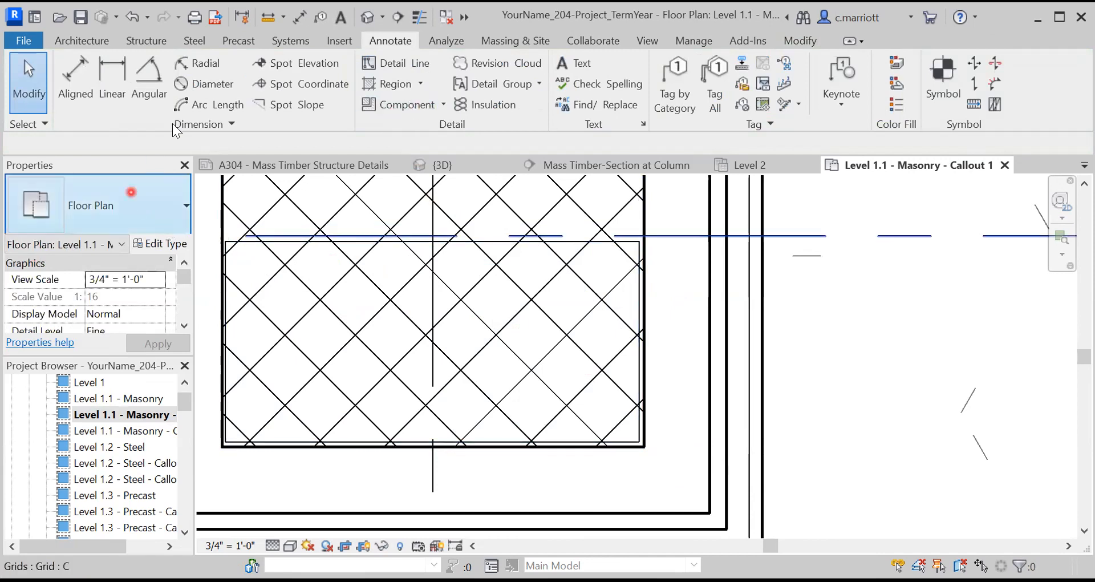
left_click(249, 242)
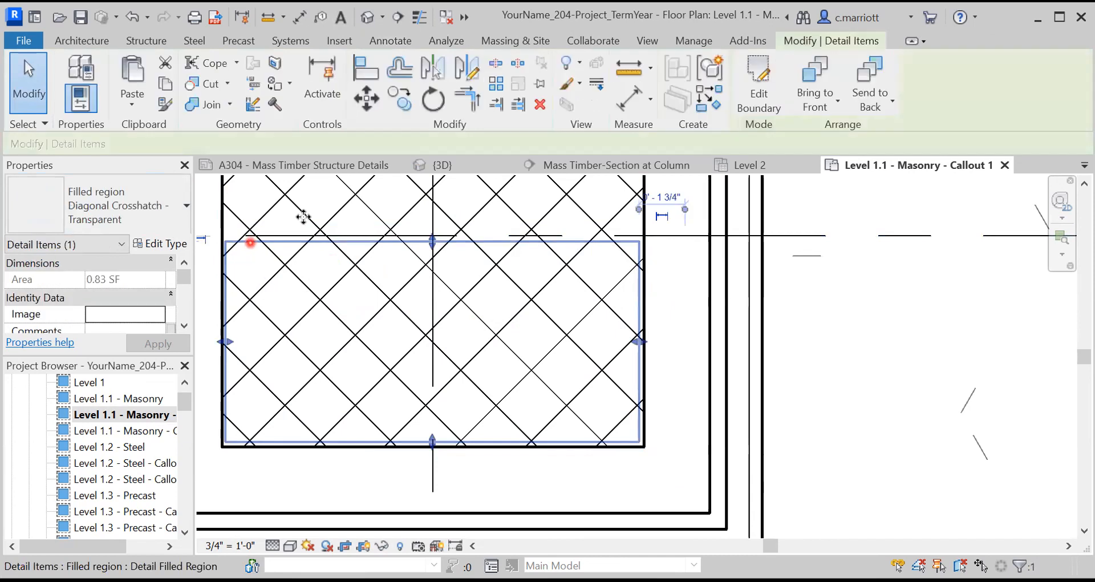
left_click(369, 100)
left_click(398, 355)
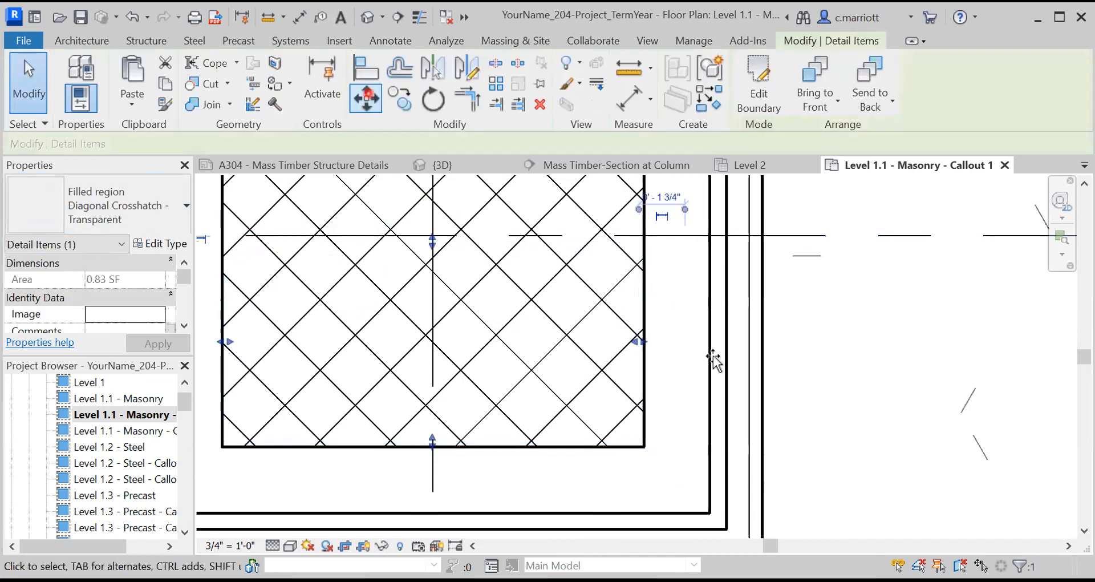
left_click(794, 353)
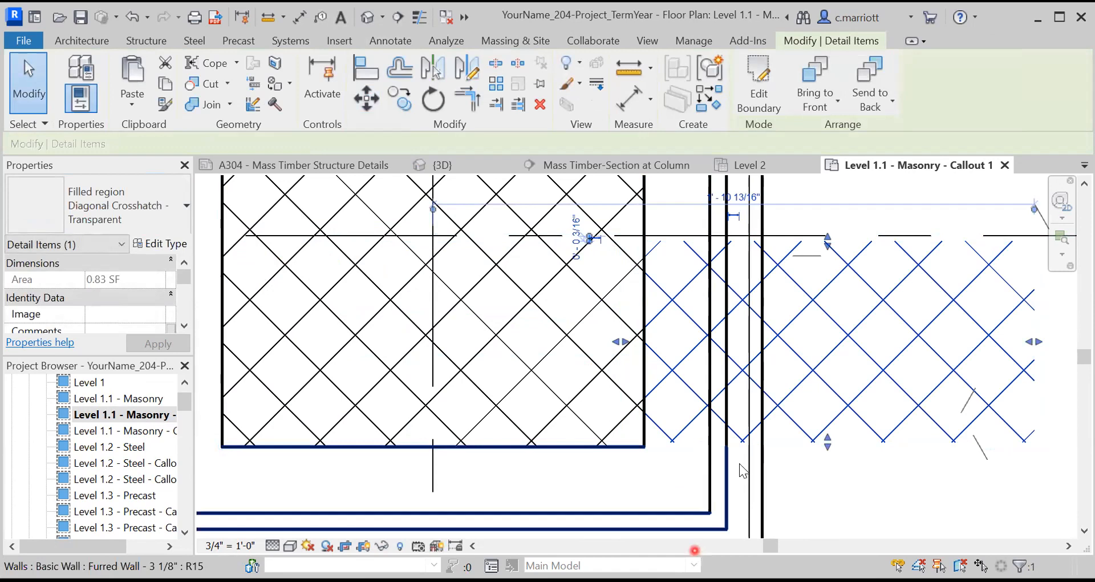
key("ctrl+z")
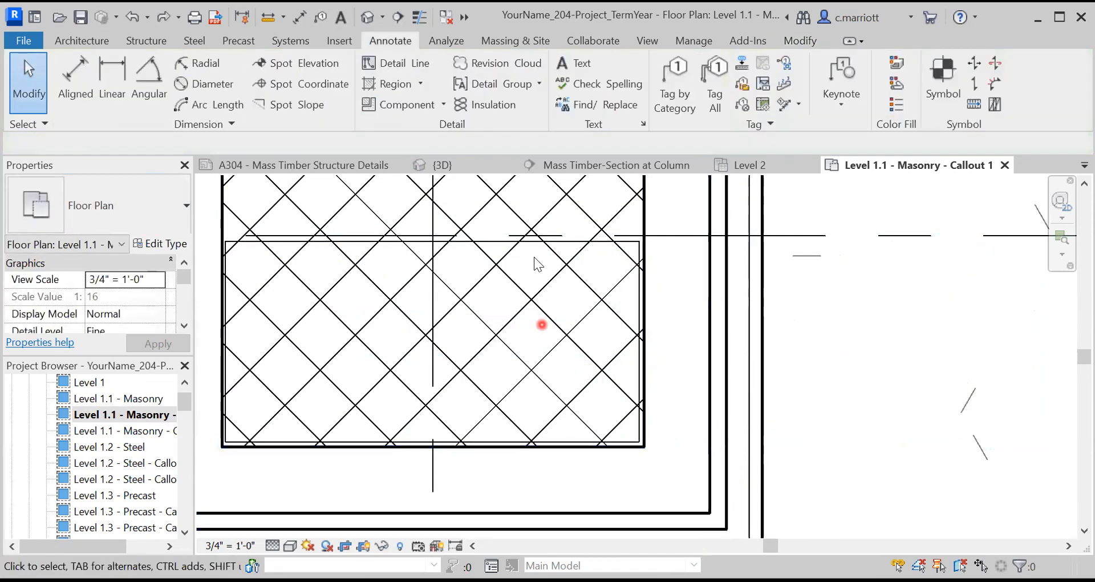
Undo the deletion of the CMU-2 Core-Top block so it sits over the filled region again.
left_click(557, 238)
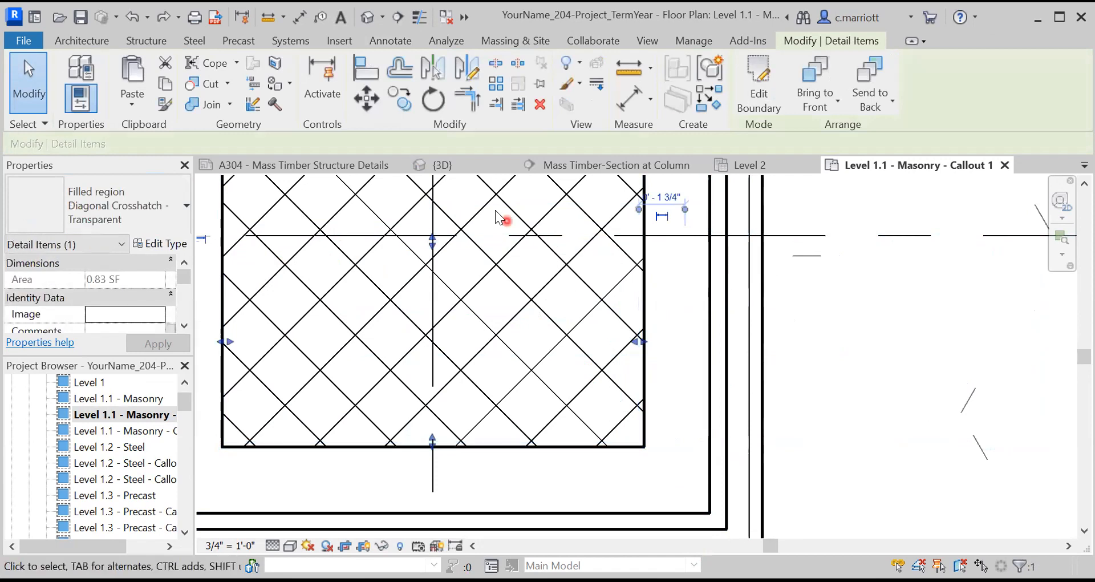
key("Escape")
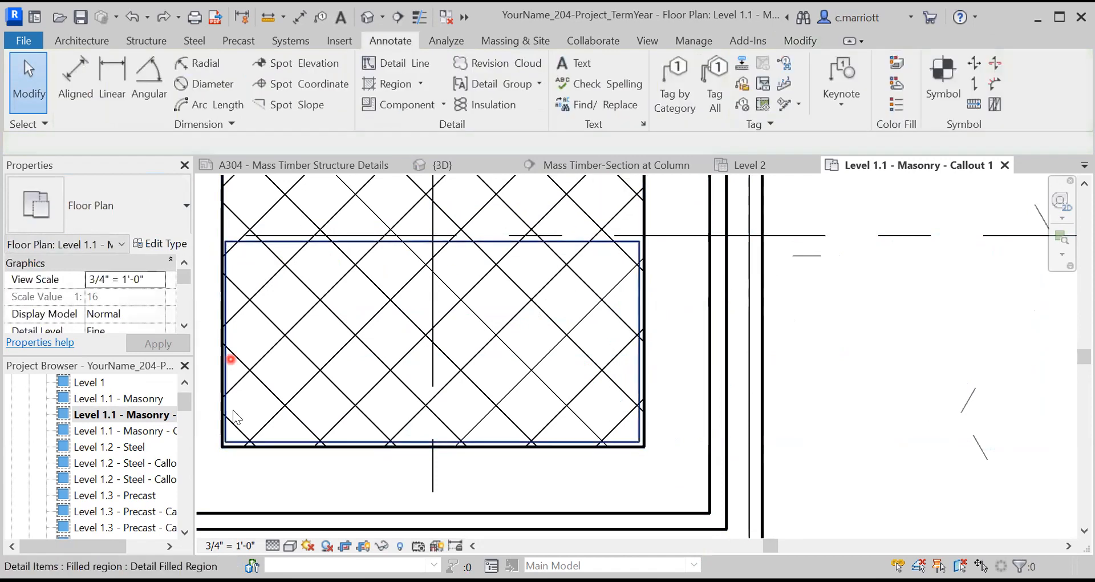
left_click(487, 241)
left_click(589, 206)
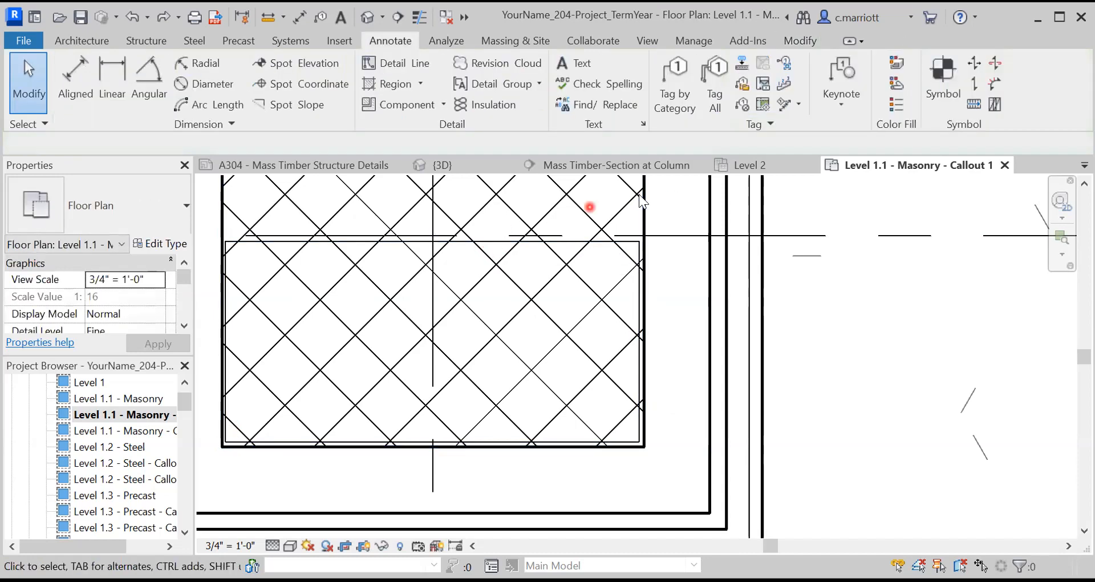
left_click(482, 280)
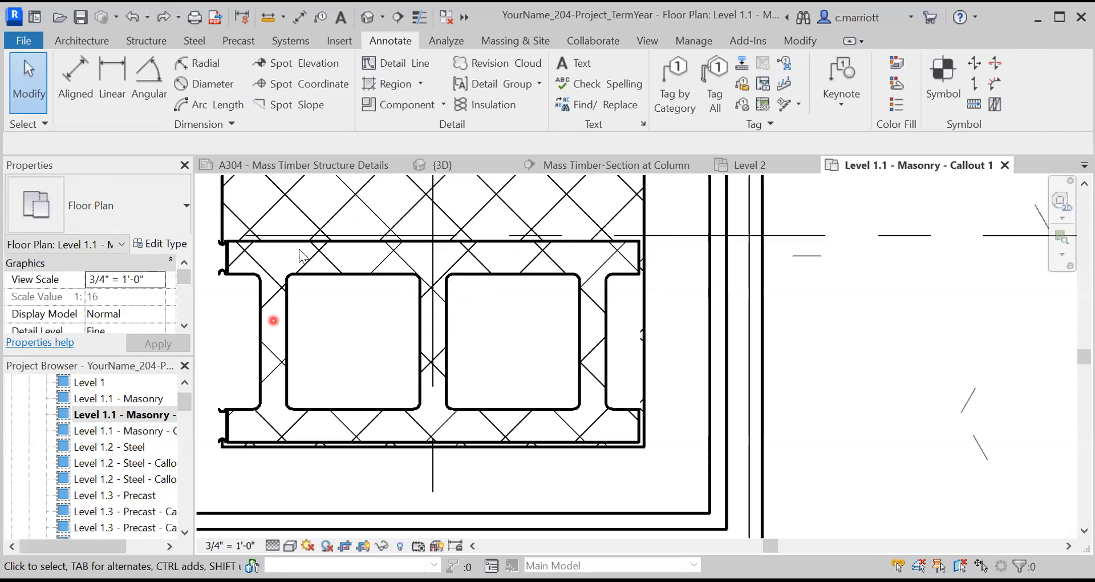
Draw a vertical Medium Lines detail line about 9 3/4" long from the CMU block's upper-left corner down past its bottom edge.
left_click(397, 64)
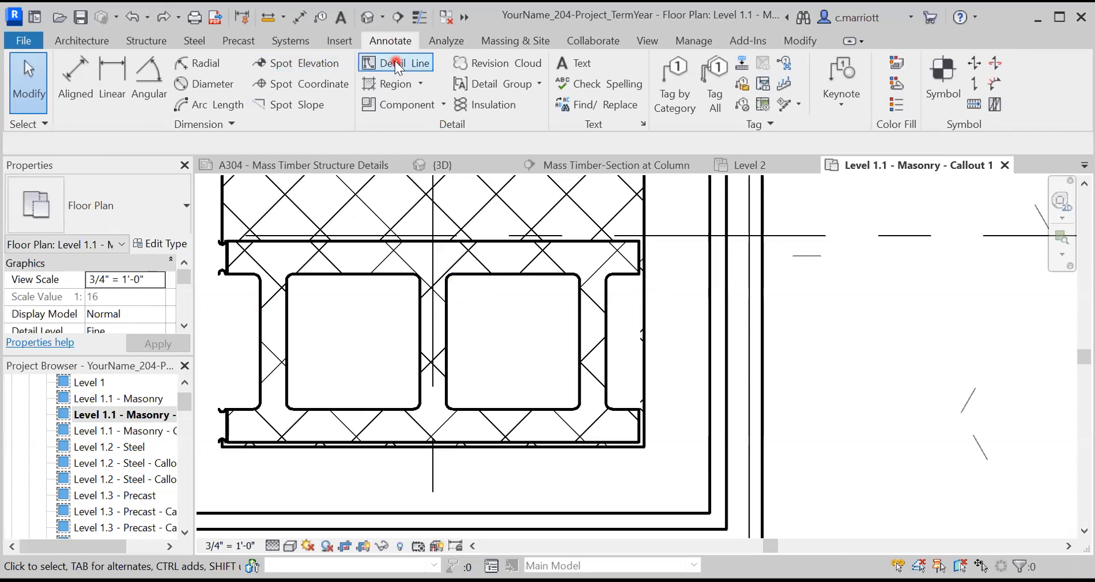
left_click(227, 242)
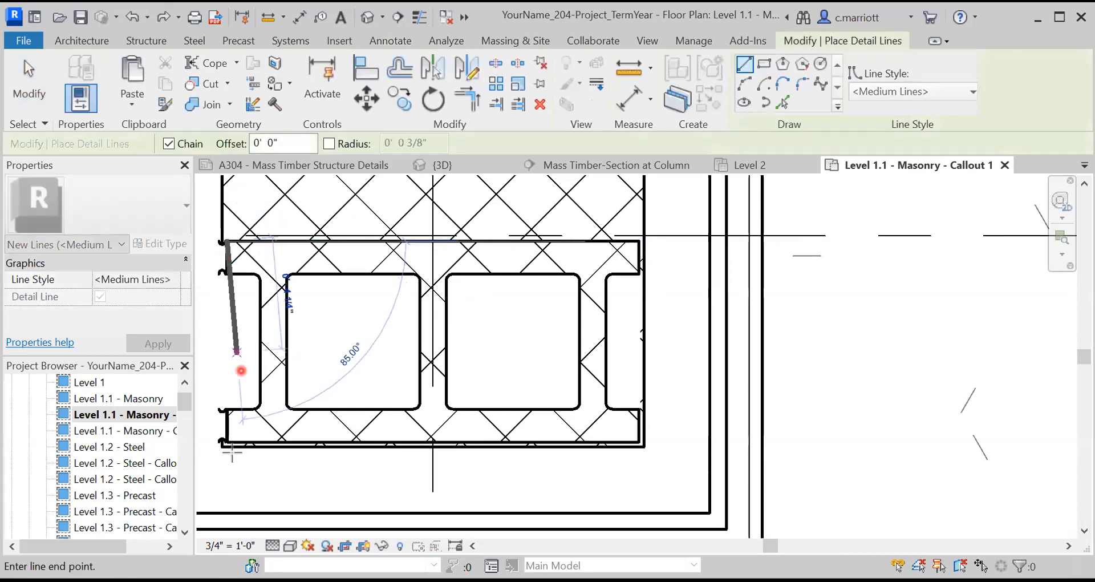
left_click(227, 495)
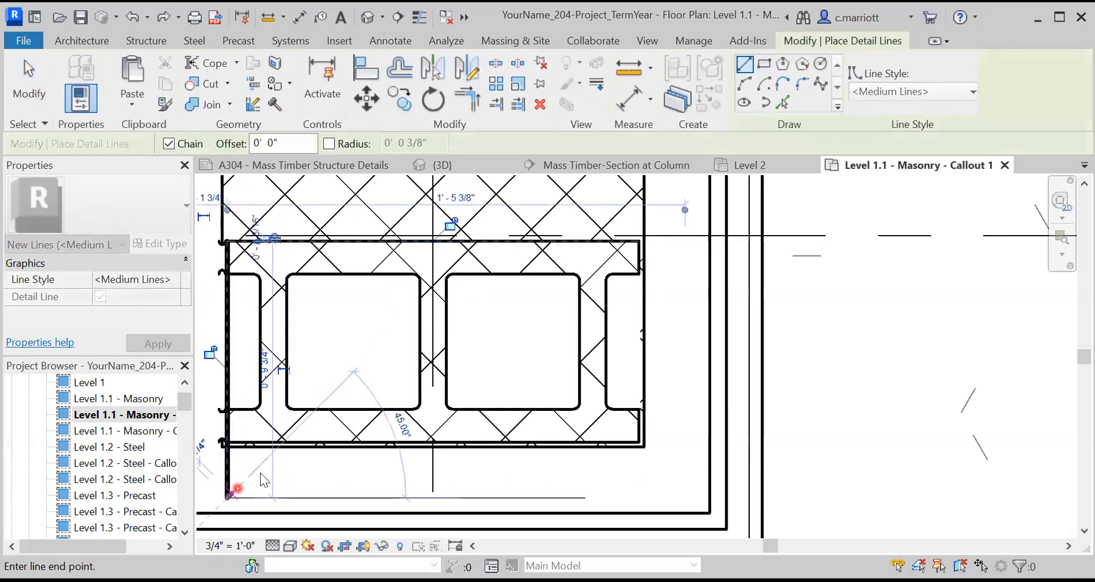
key("Escape")
key("Escape")
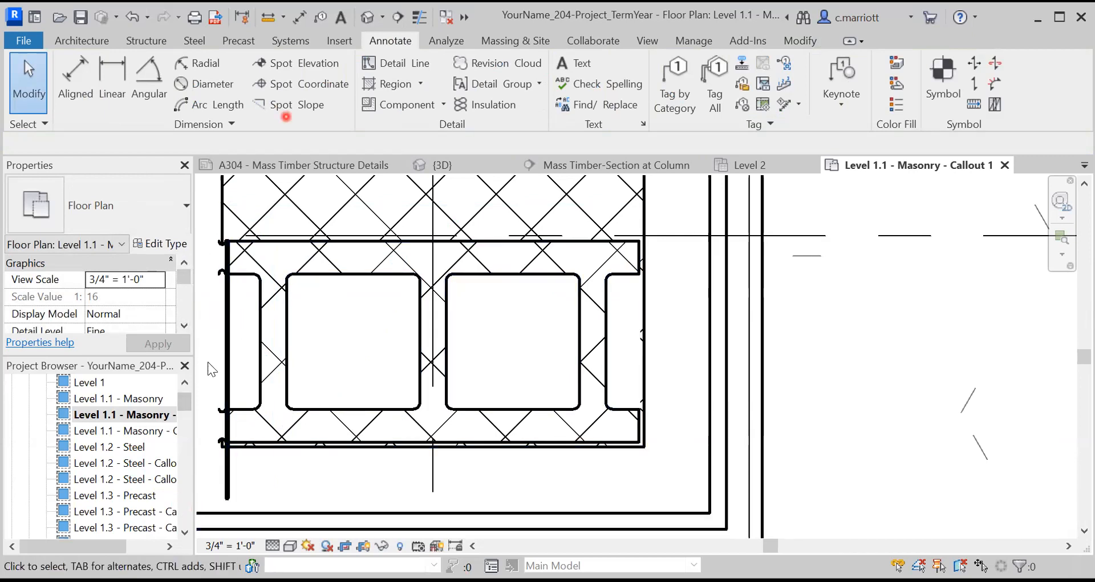
Move the vertical detail line 1.25" to the right, onto the CMU block's left end web.
left_click(226, 473)
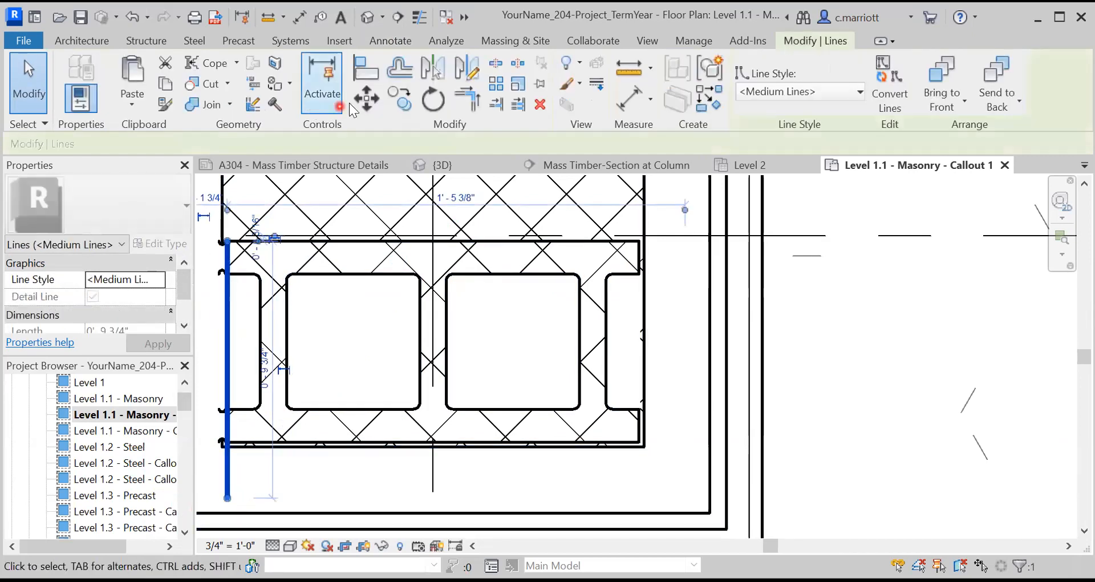
left_click(363, 108)
left_click(834, 380)
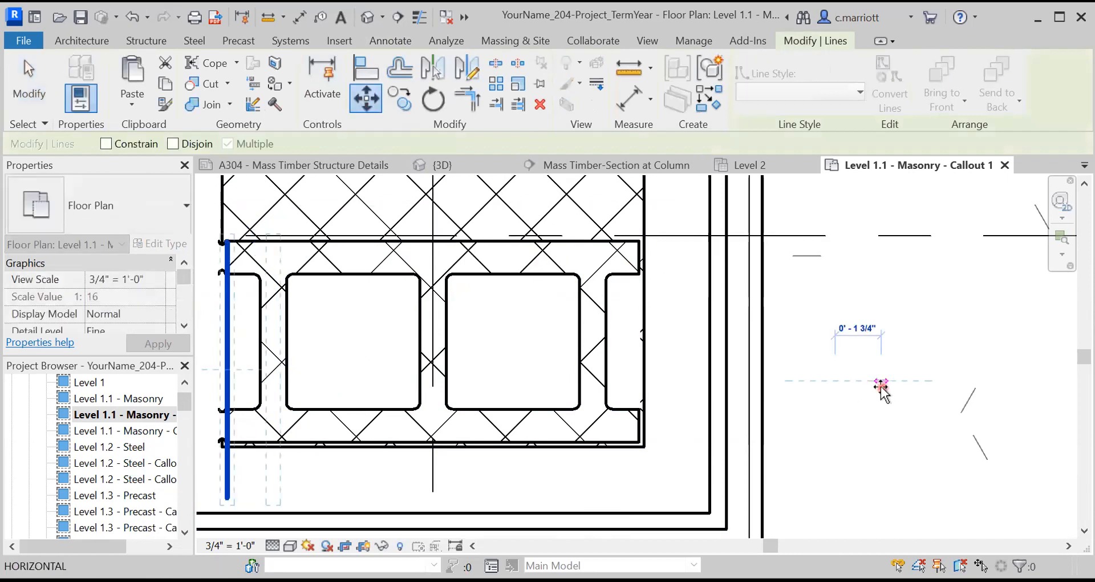
type("1")
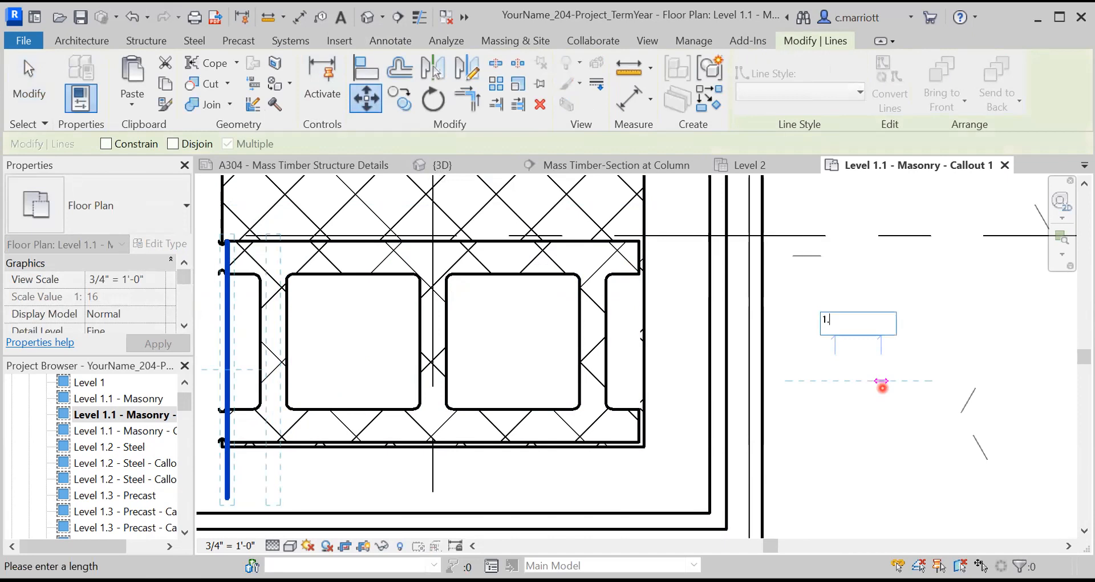
type(".25\"")
key("Return")
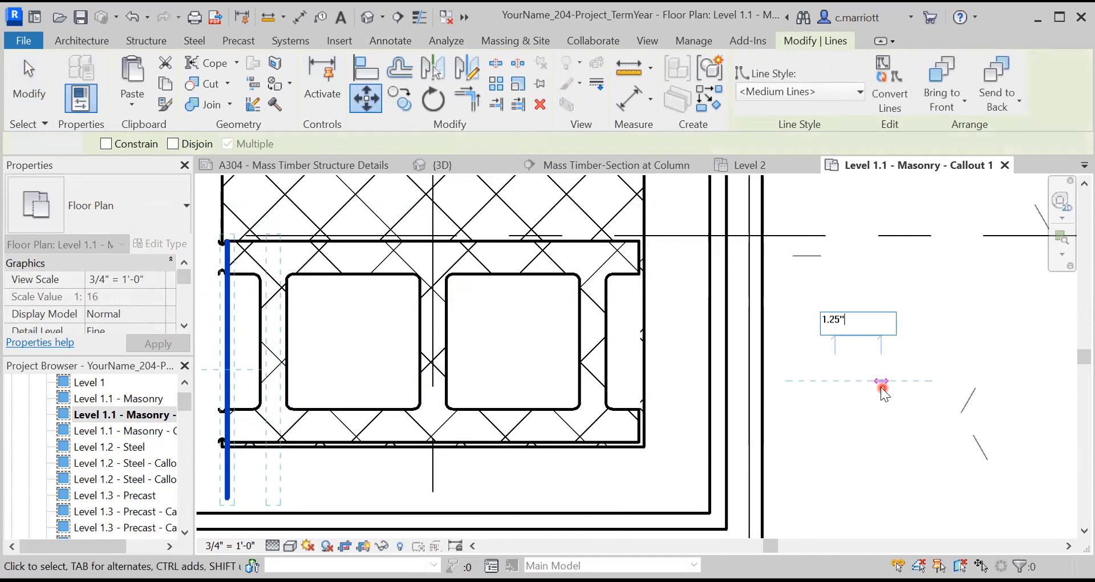
key("Escape")
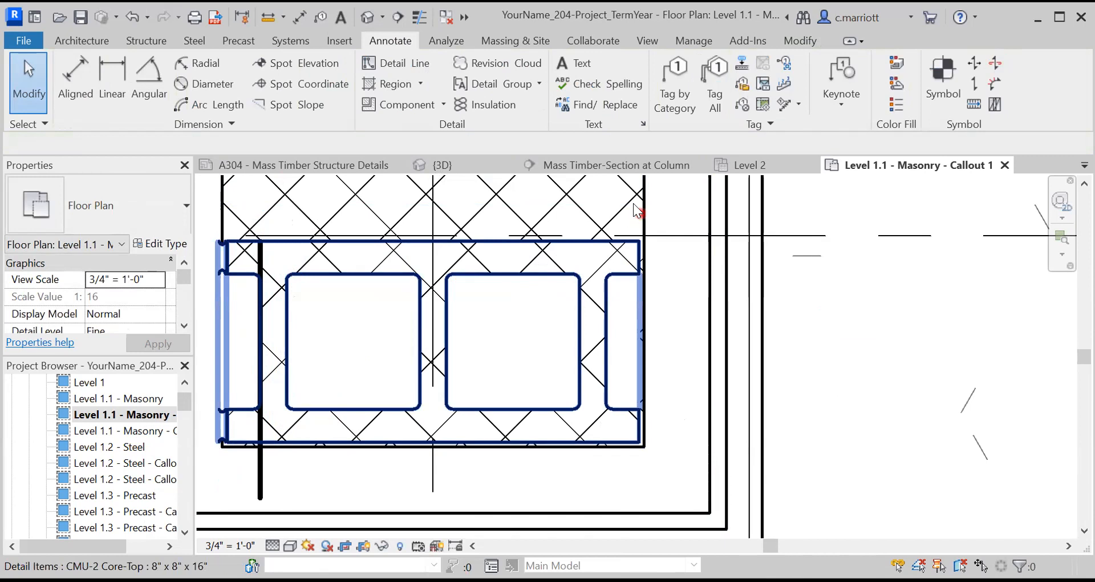
Draw a horizontal detail line about 1'-10 3/4" long from the upper-left inner corner of the CMU block, along the tops of the cores.
left_click(390, 62)
key("Escape")
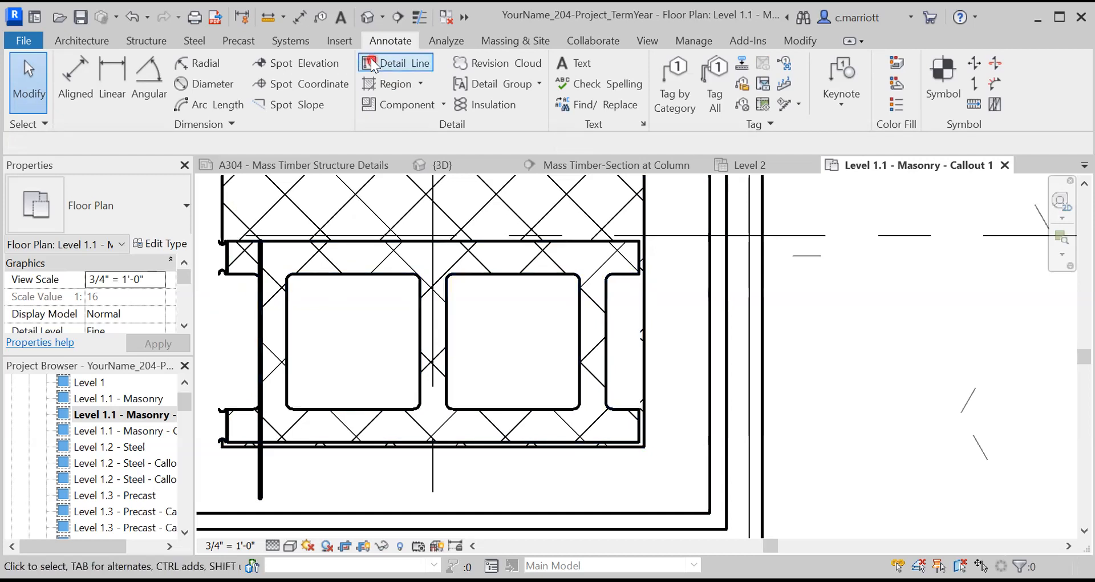
key("d")
key("l")
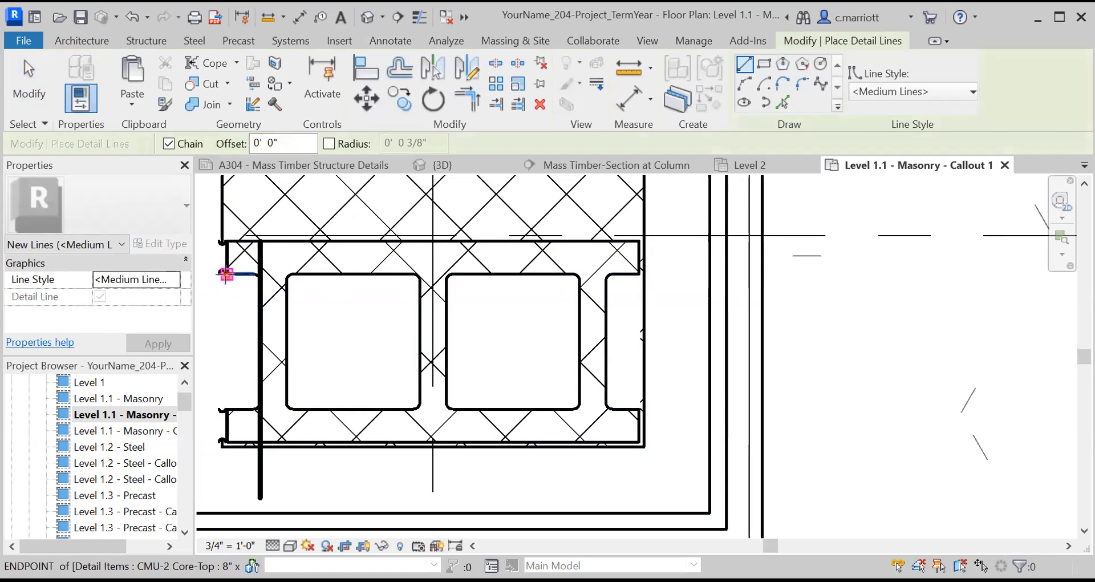
left_click(225, 274)
left_click(827, 274)
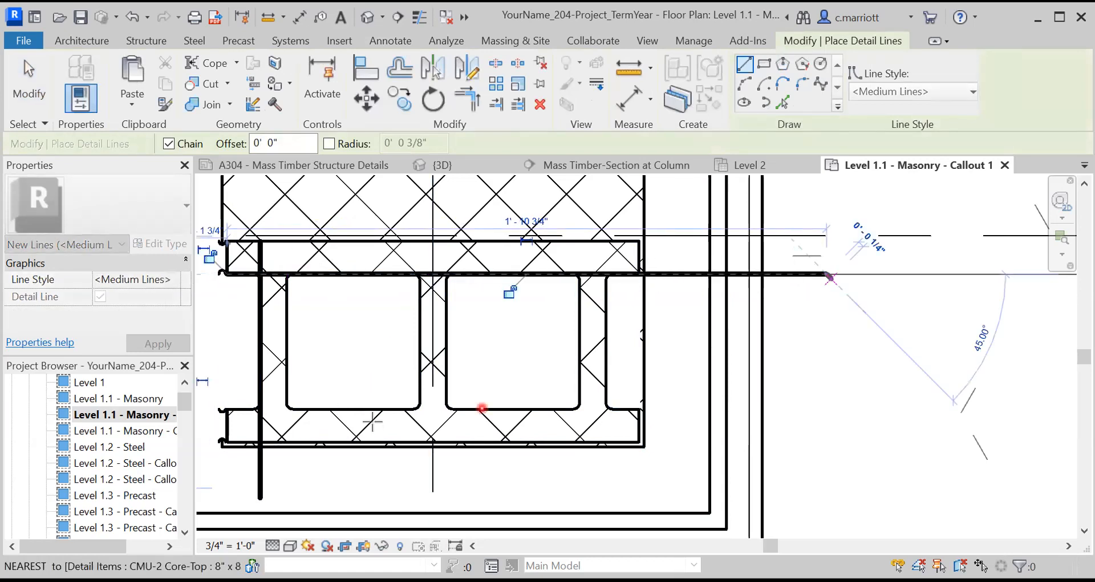
key("Escape")
key("Escape")
left_click(445, 376)
left_click(330, 261)
Draw a horizontal detail line about 1'-11 1/4" long from the lower-left inner corner of the CMU block, along the bottoms of the cores.
left_click(395, 63)
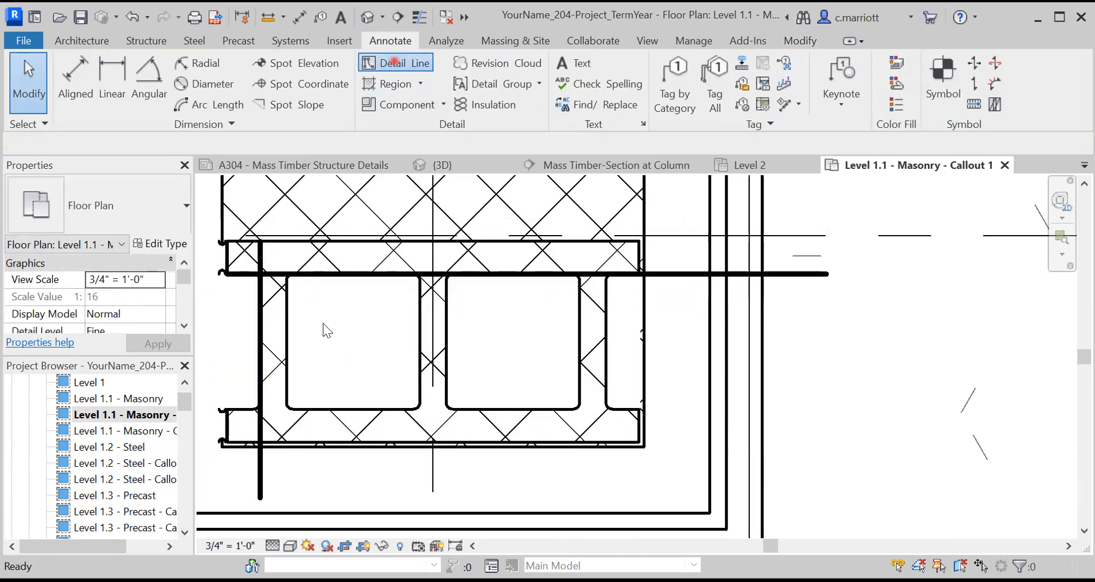
left_click(225, 274)
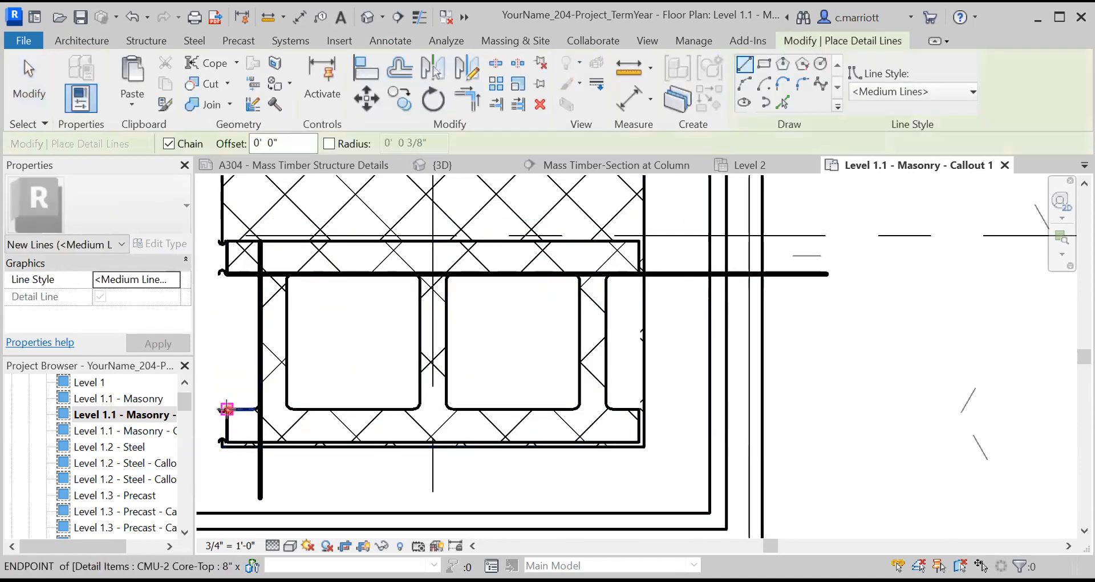
left_click(226, 408)
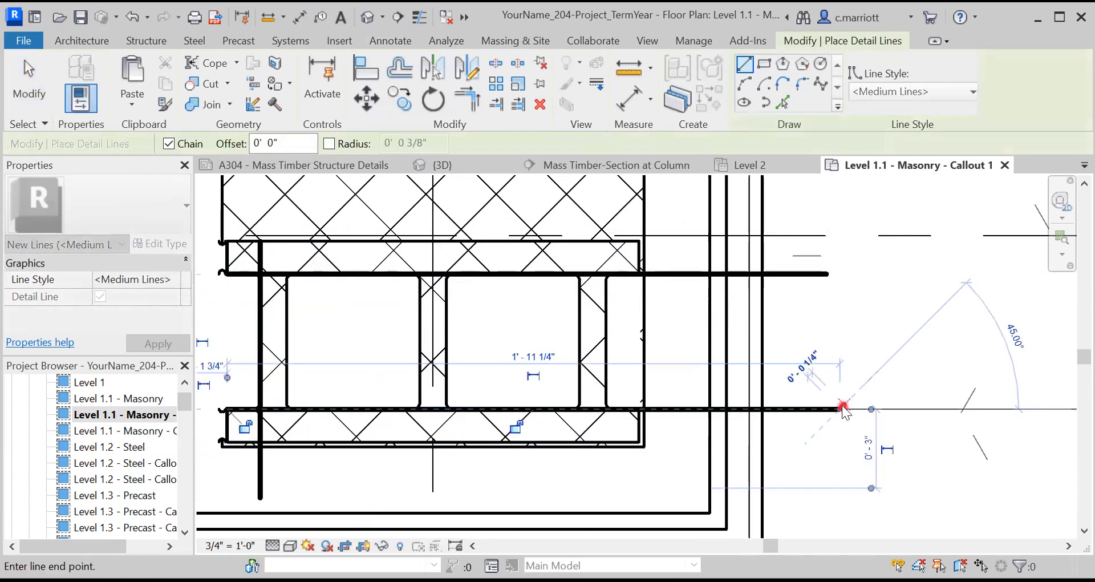
left_click(843, 409)
key("Escape")
key("Escape")
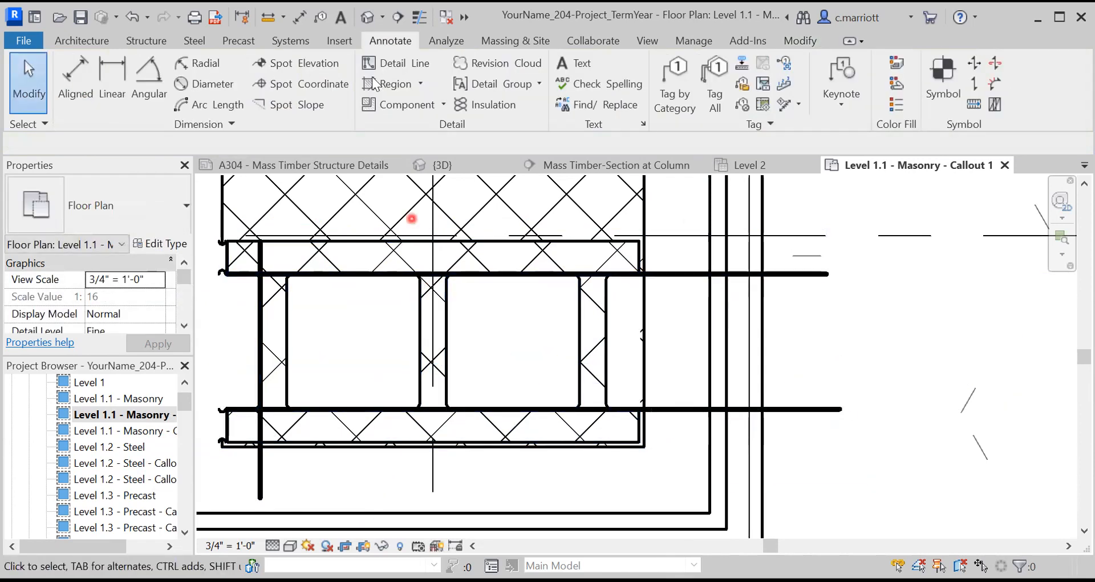
Draw a vertical detail line along the left face of the CMU block's center web, extending below the column.
left_click(395, 63)
left_click(420, 280)
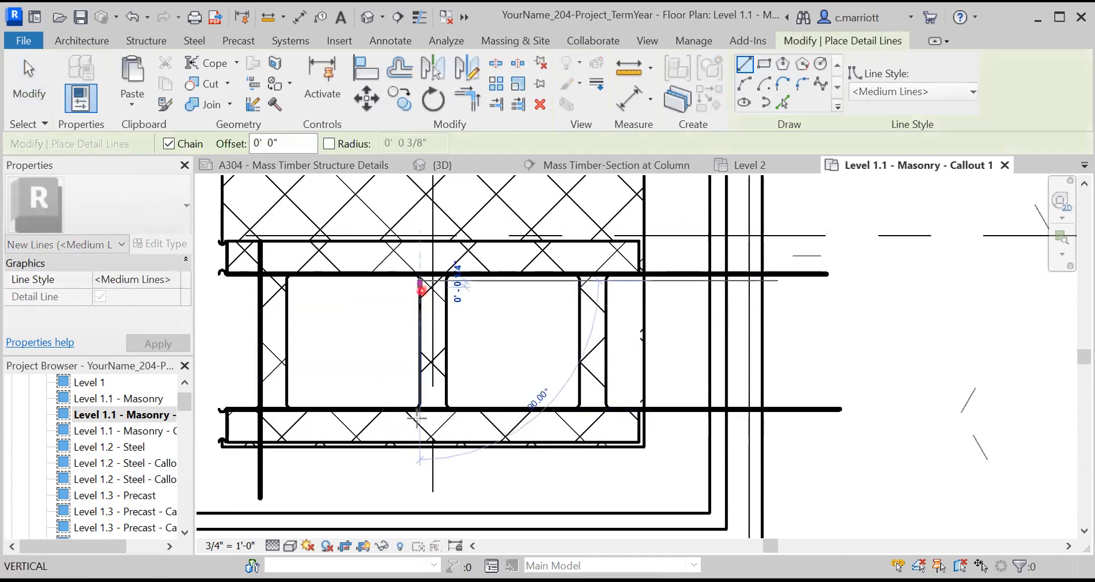
left_click(419, 489)
key("Escape")
key("Escape")
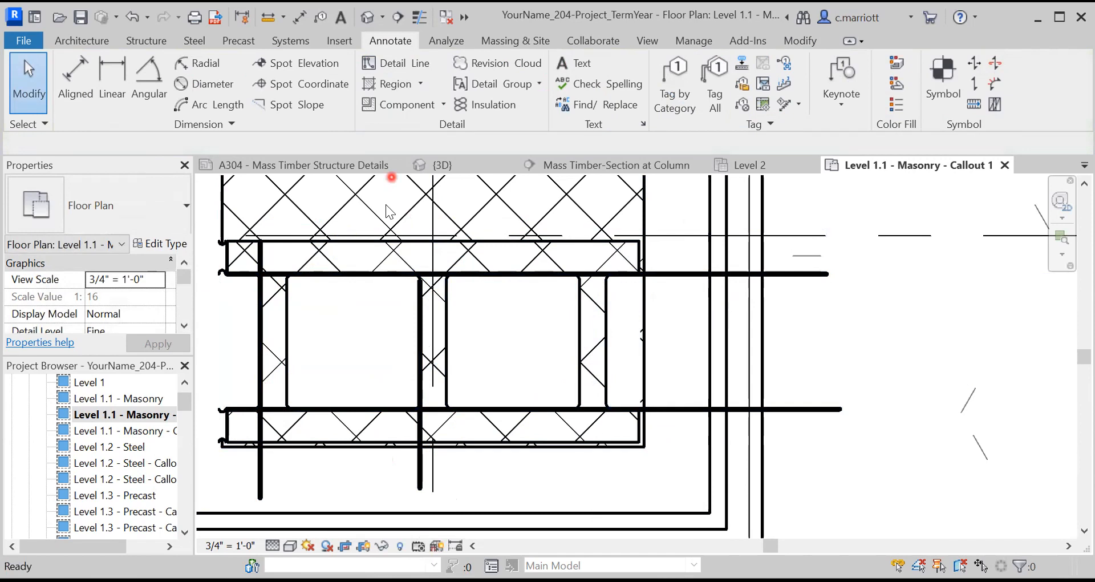
Start a Solid White filled region and sketch a rectangle with 3/8" corner radius between the four detail lines, about 6 1/16" by 5 1/8".
left_click(409, 86)
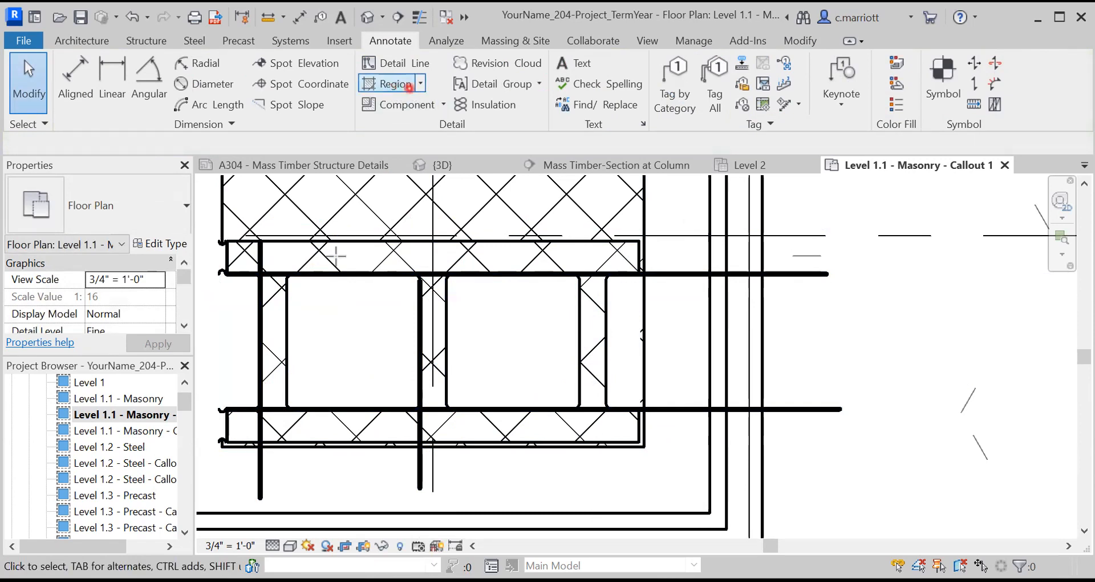
left_click(929, 90)
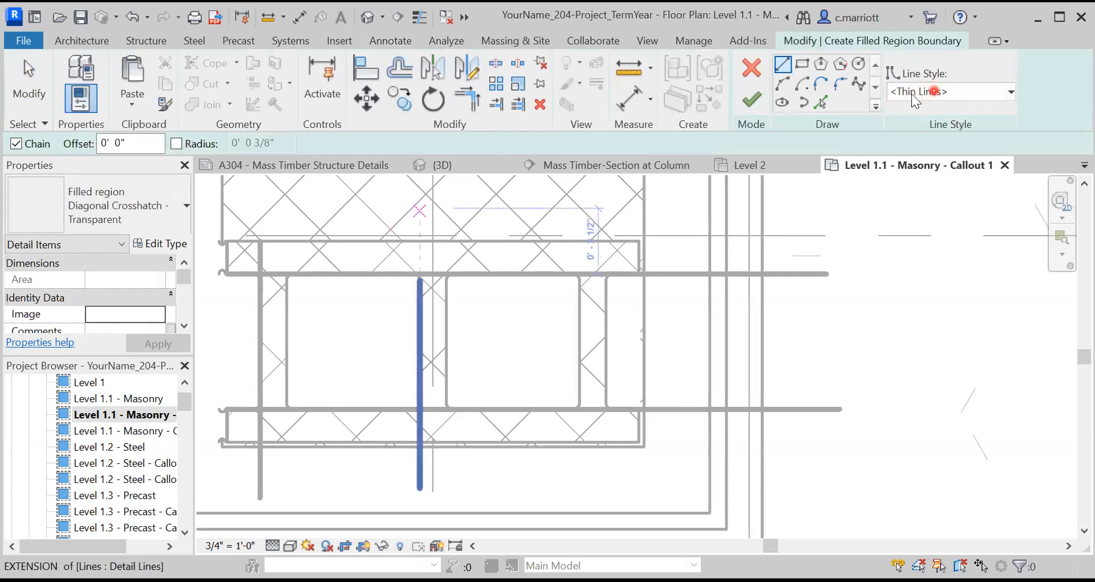
left_click(794, 68)
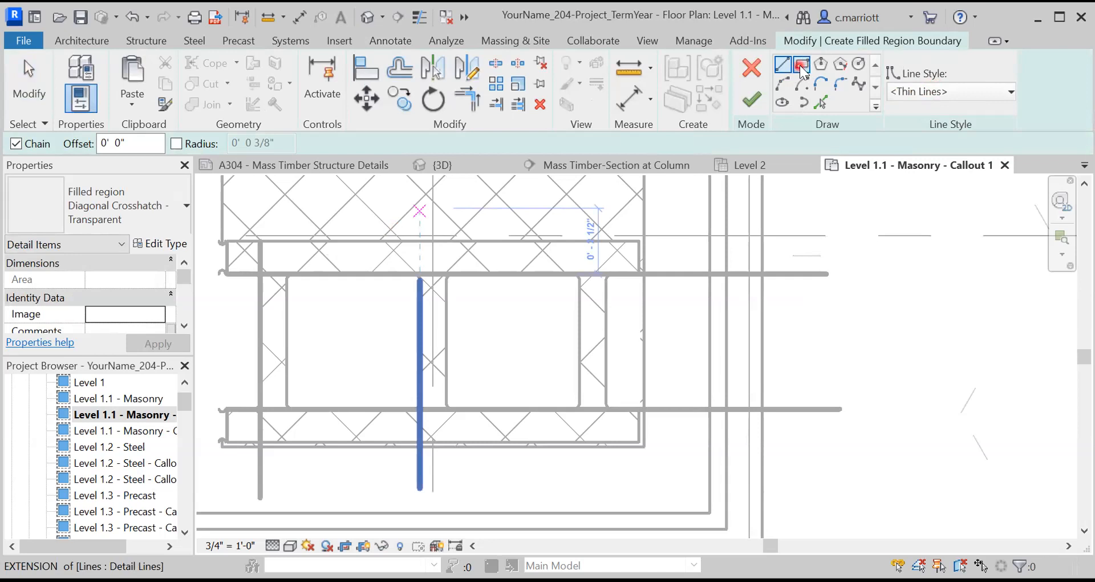
left_click(172, 210)
left_click_drag(228, 380, 217, 414)
left_click(64, 386)
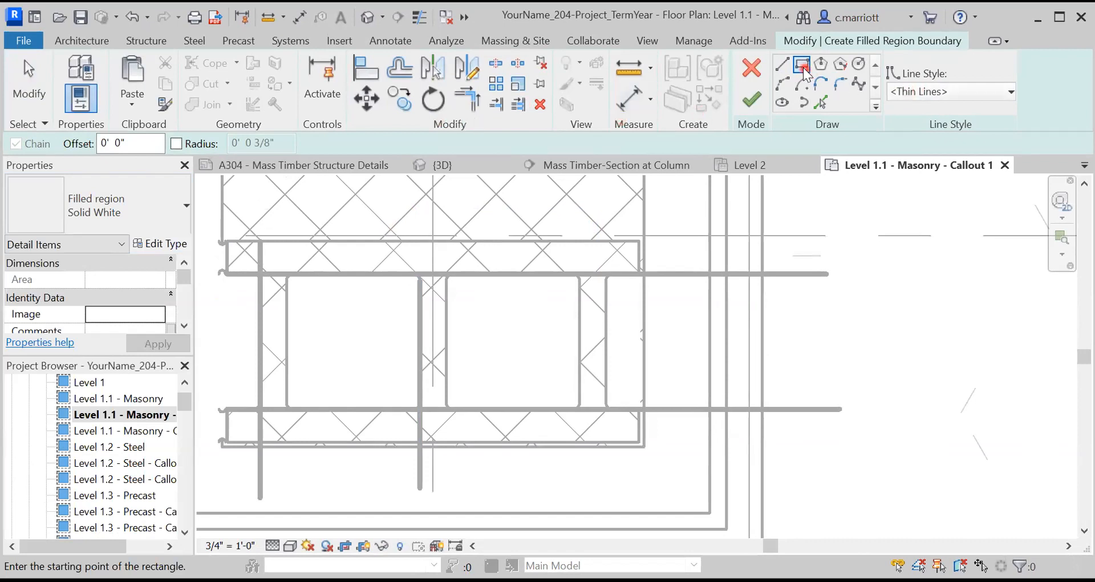
left_click(176, 145)
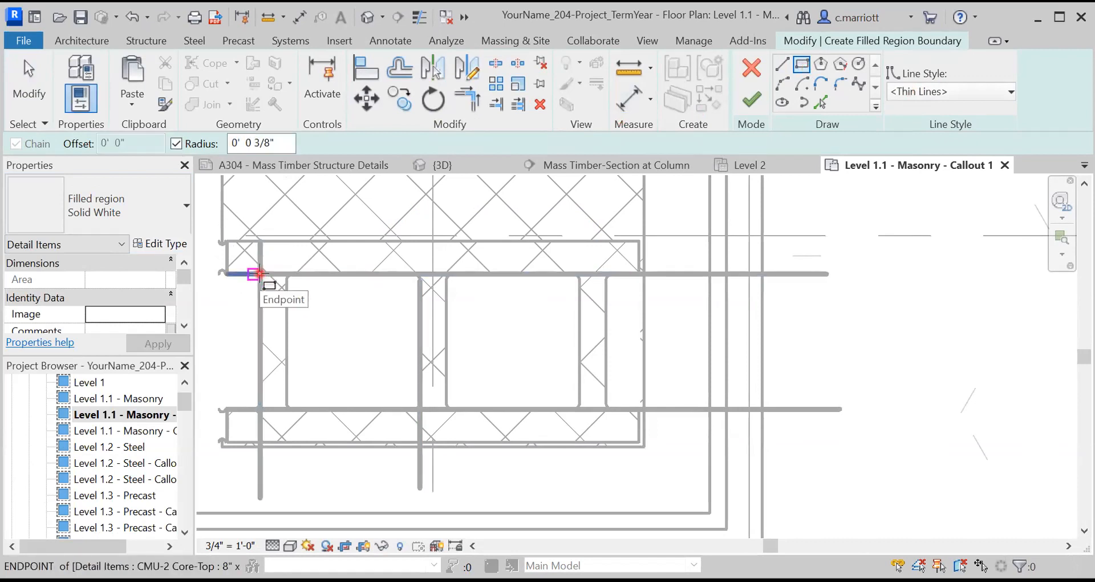
left_click(420, 410)
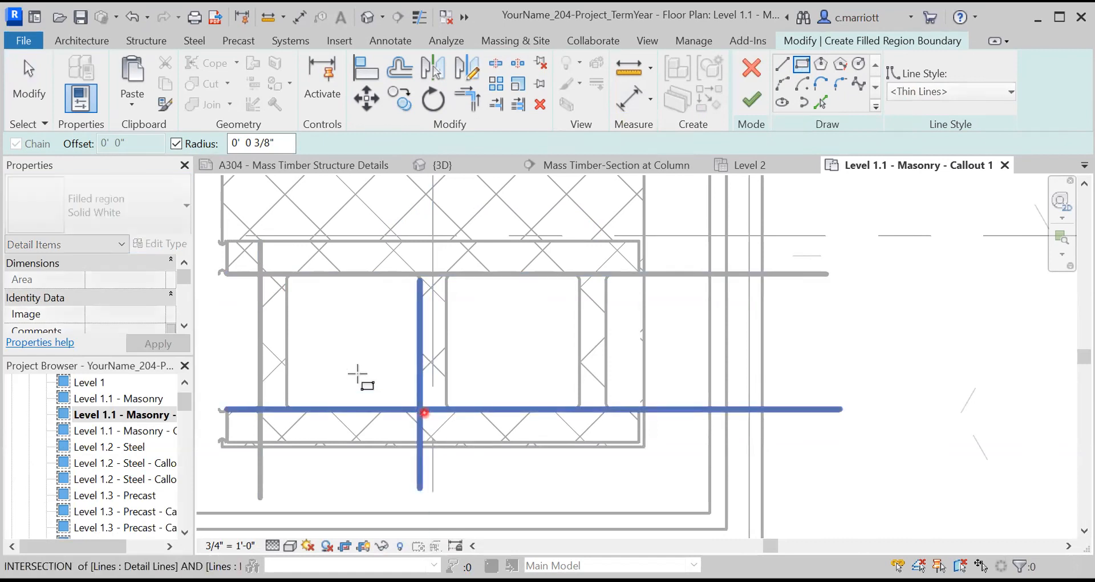
left_click(262, 273)
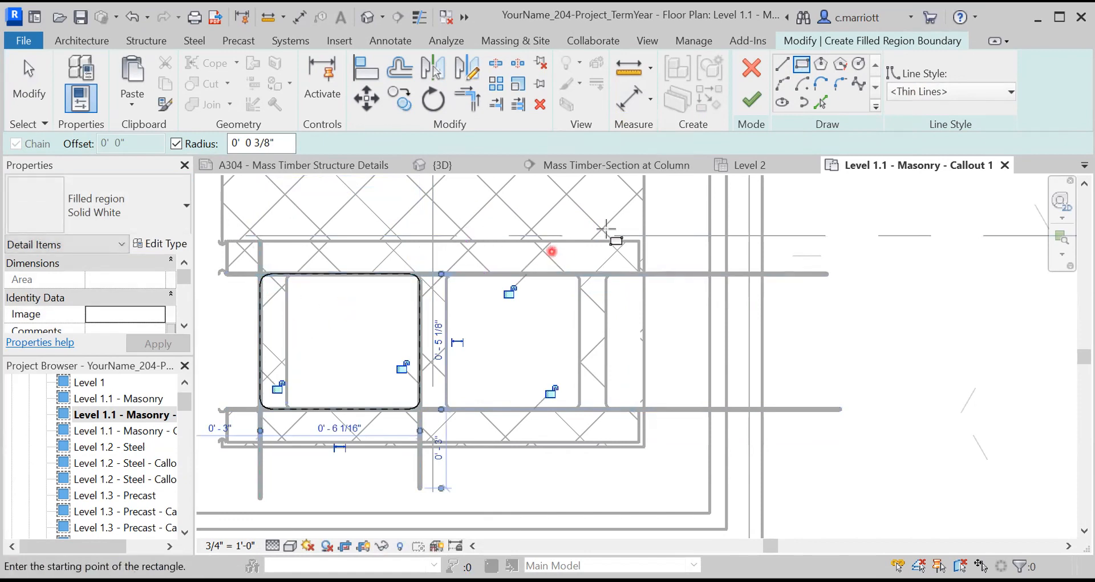
Finish the white filled region and delete the CMU-2 Core-Top 8" x 8" x 16" detail component beneath it.
left_click(752, 101)
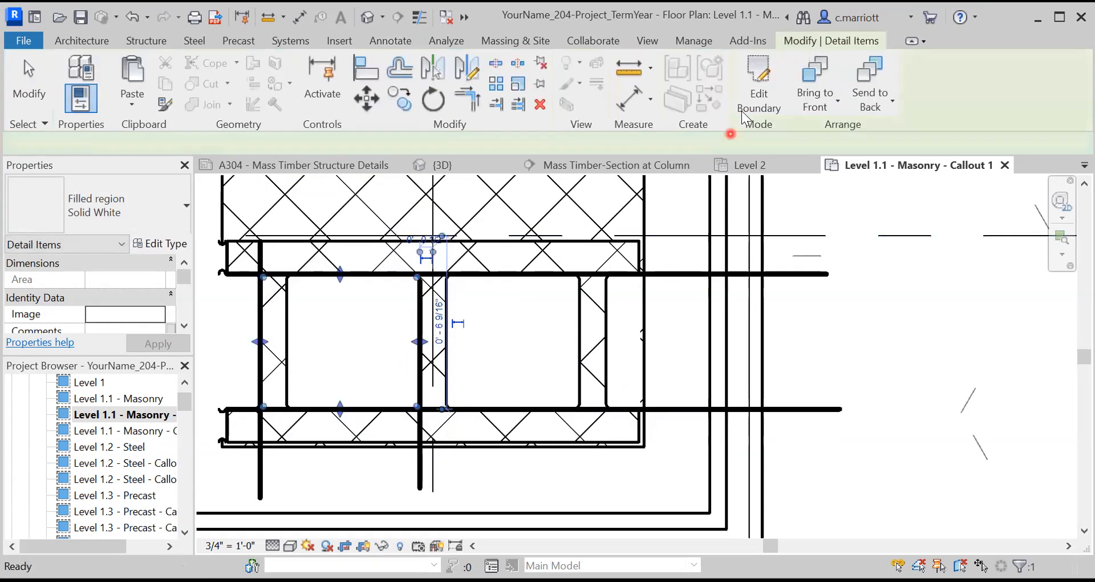
left_click(359, 327)
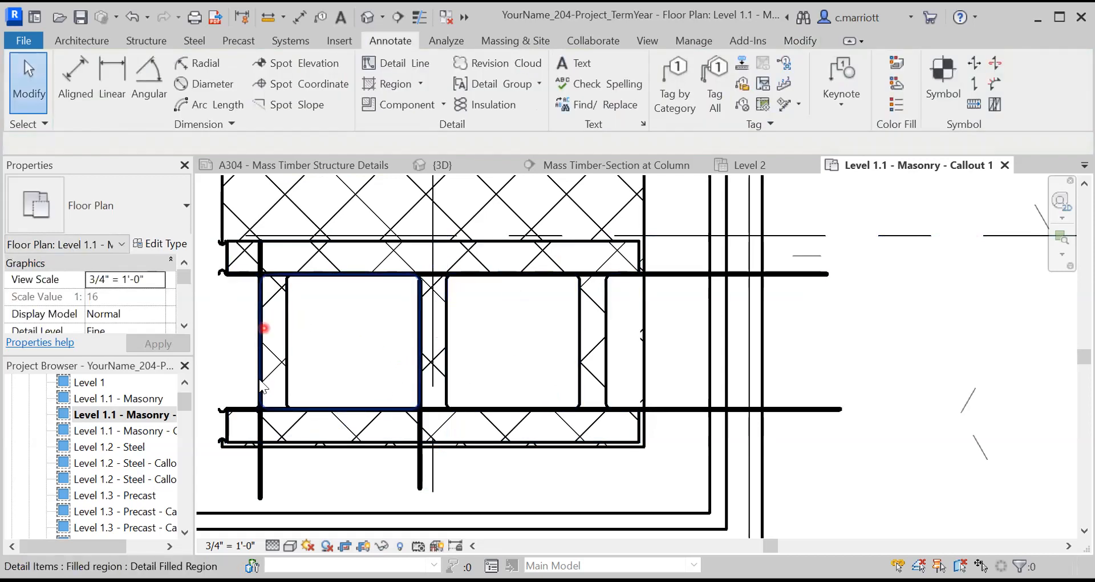
left_click(607, 291)
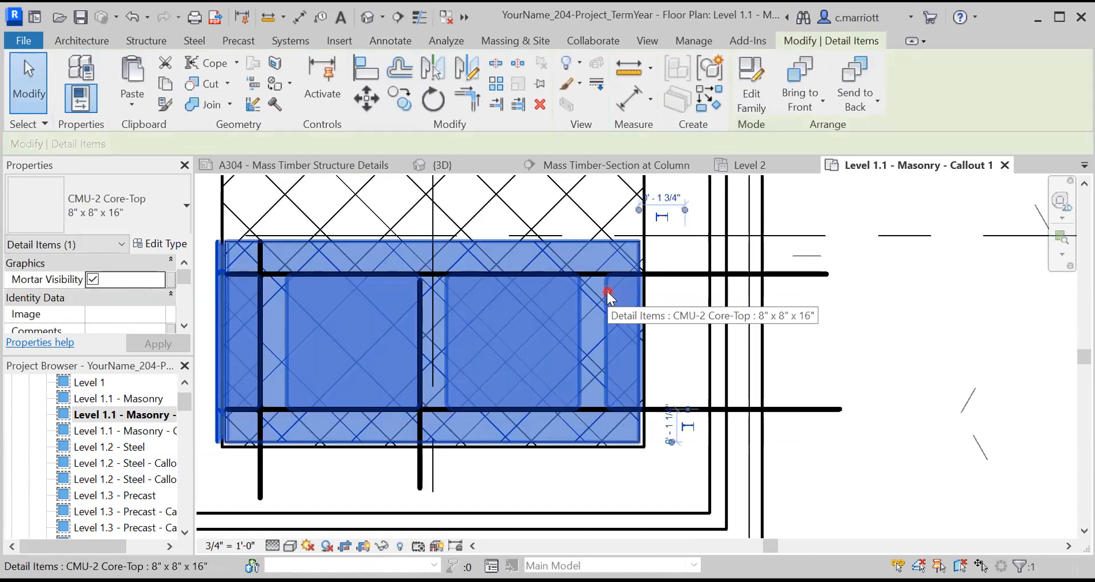
key("Delete")
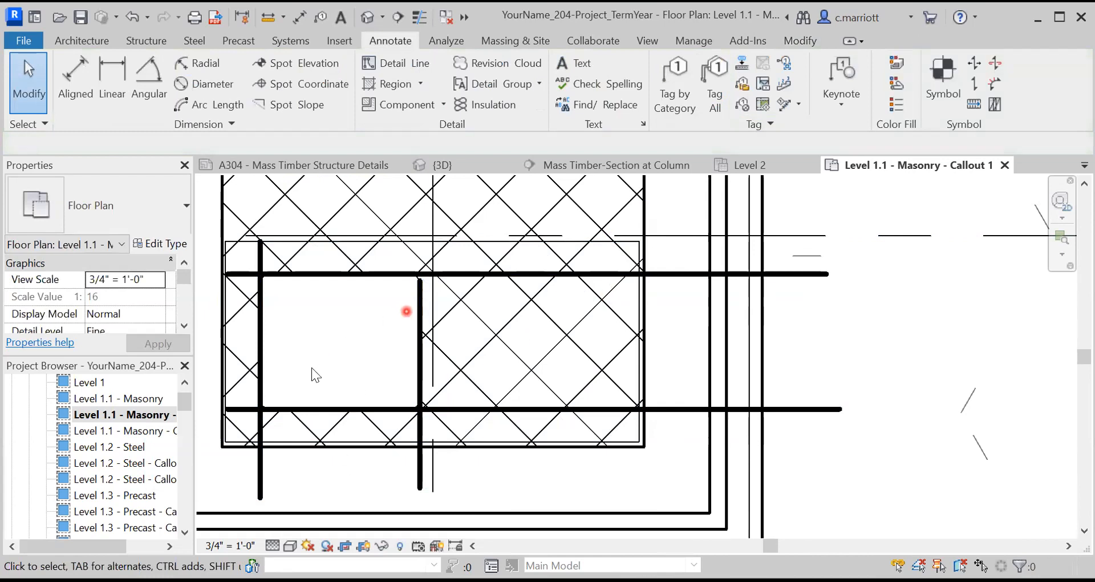
Delete the two vertical and two horizontal guide detail lines around the white core region.
left_click(419, 471)
key("Delete")
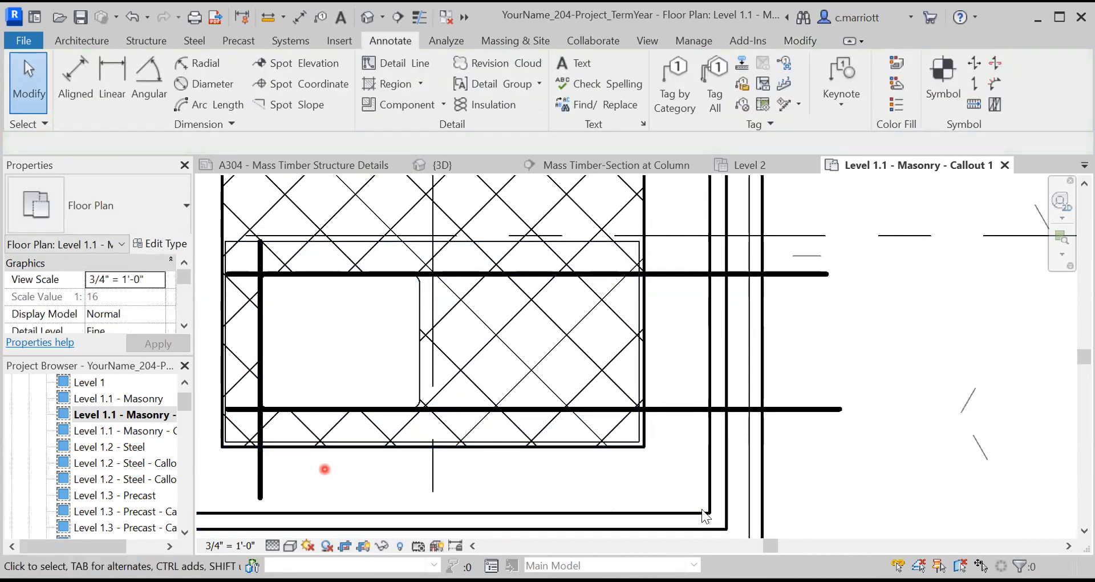
left_click(682, 409)
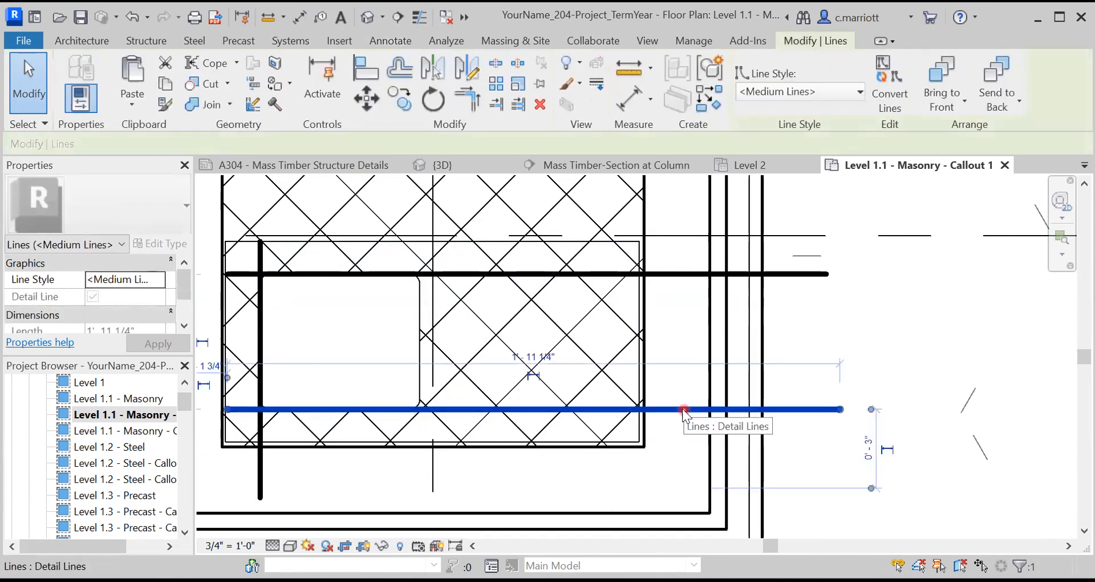
key("Delete")
left_click(675, 274)
key("Delete")
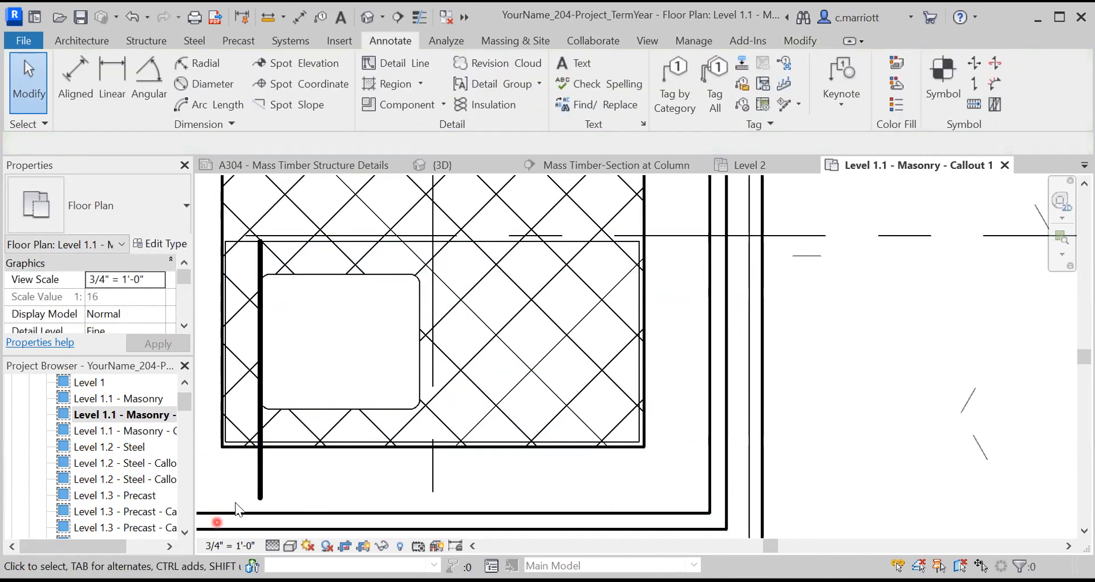
left_click(260, 487)
key("Delete")
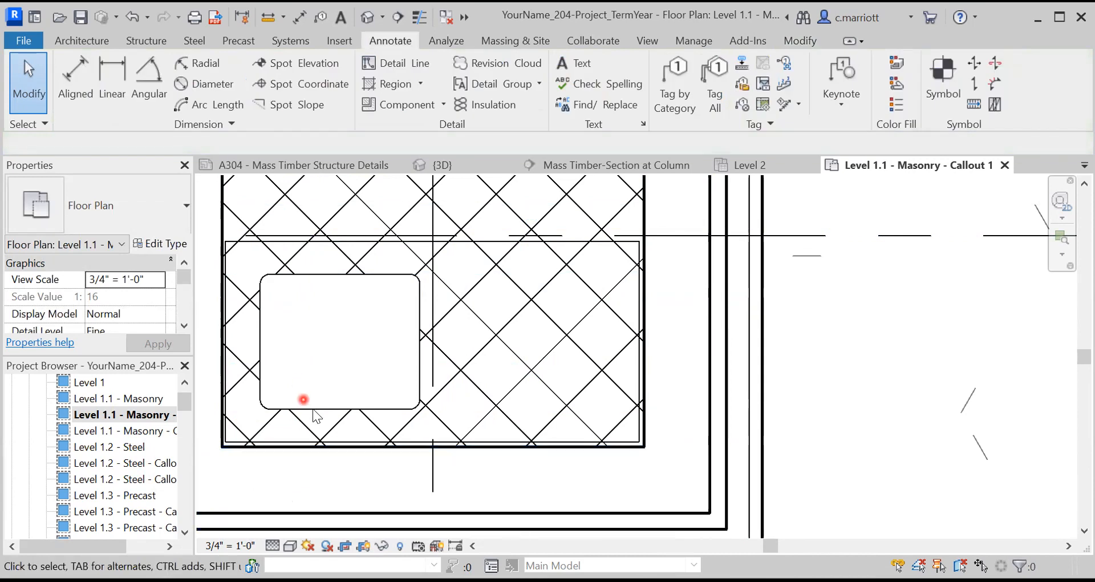
Mirror a copy of the white core region about the column's vertical centerline.
left_click(308, 409)
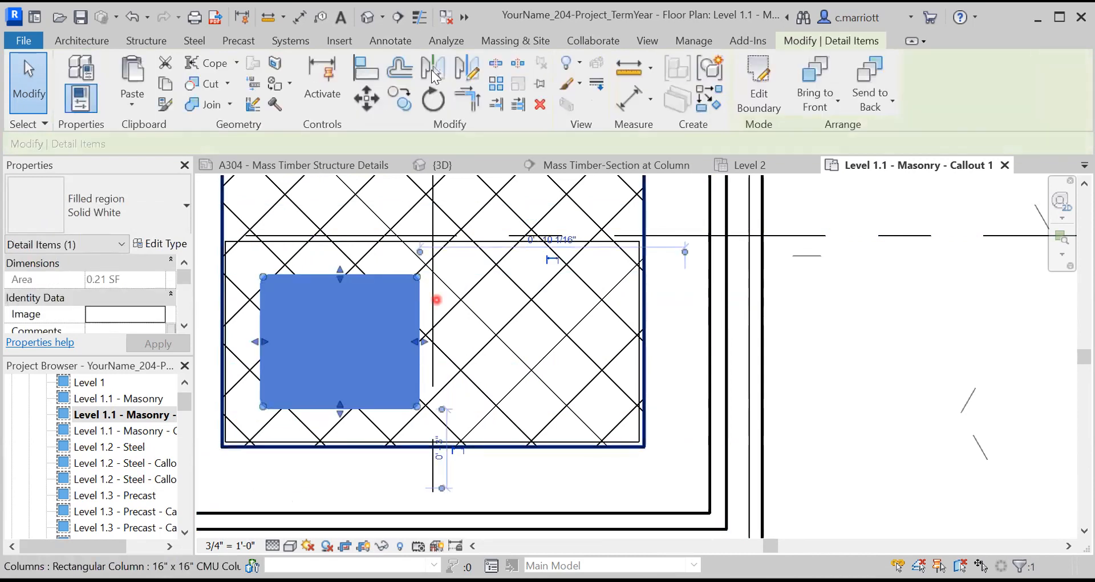
left_click(431, 69)
left_click(433, 434)
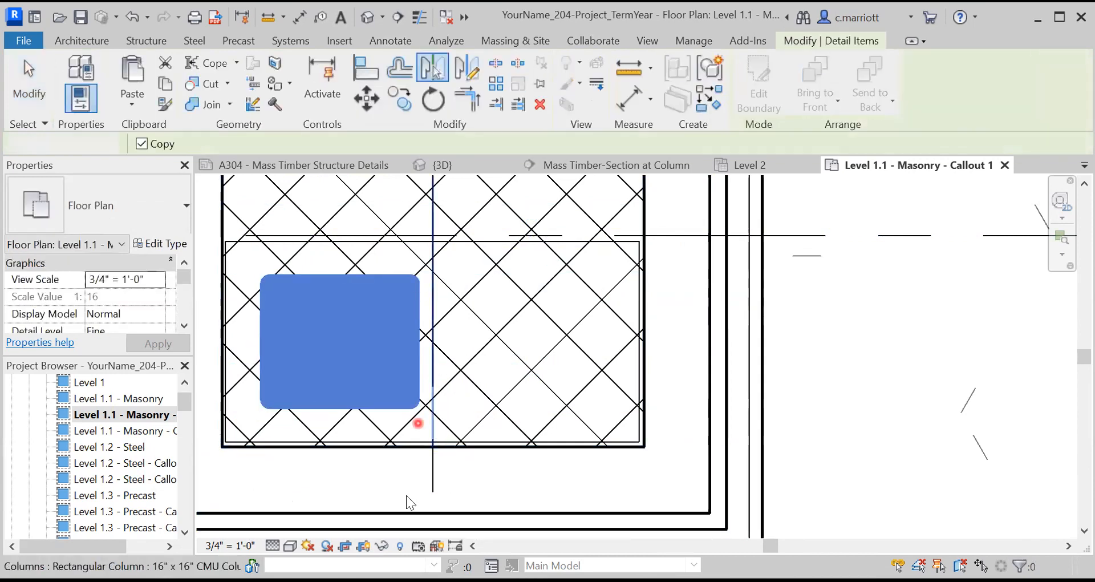
left_click(408, 495)
key("Escape")
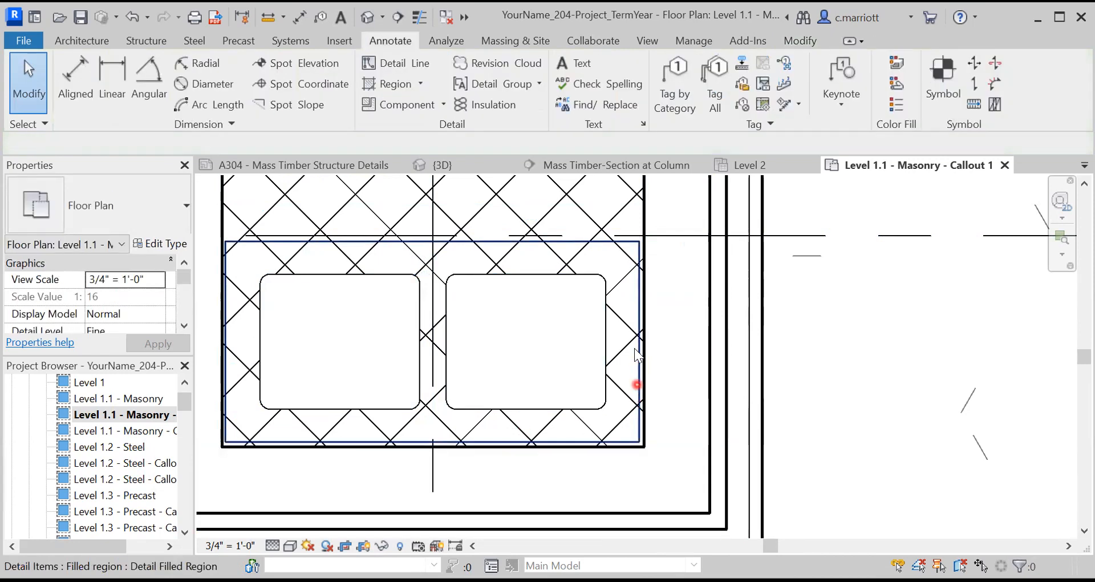
Create a detail group named "CMU at Column".
scroll(627, 337, "down", 3)
middle_click_drag(621, 331, 630, 408)
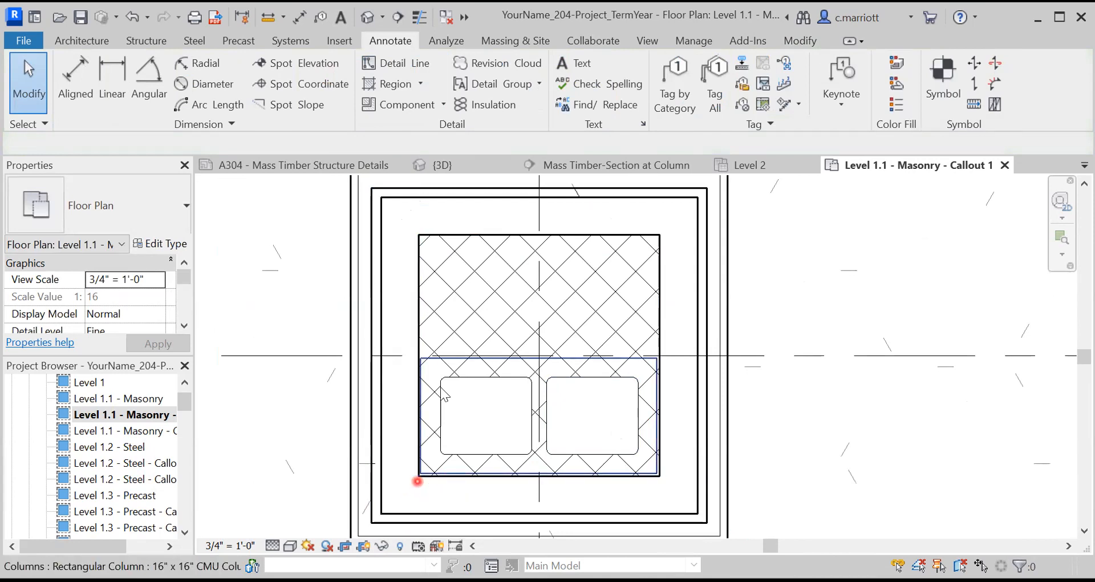
left_click(521, 78)
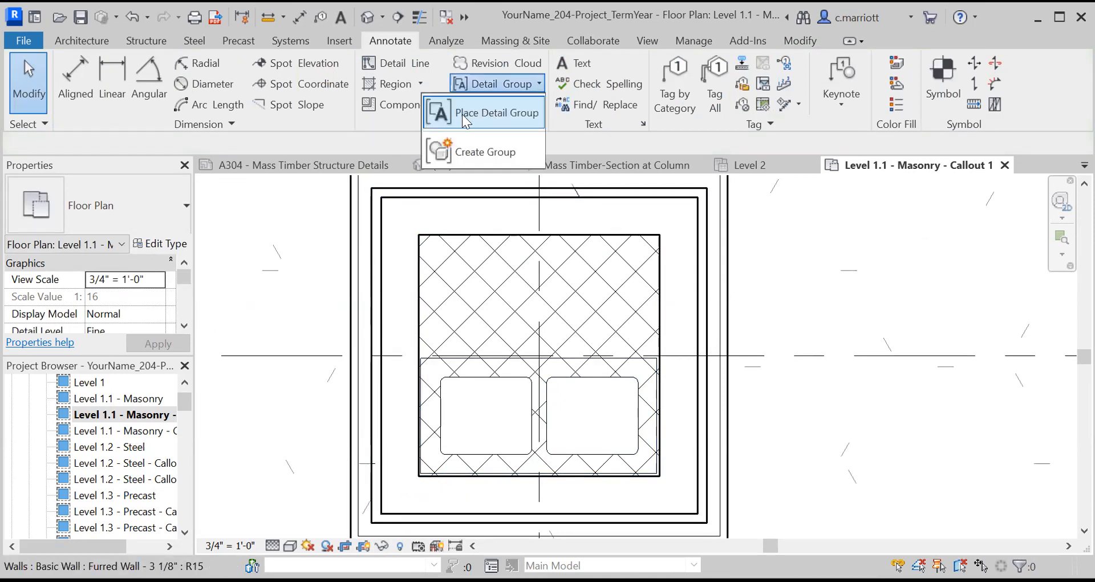
left_click(468, 152)
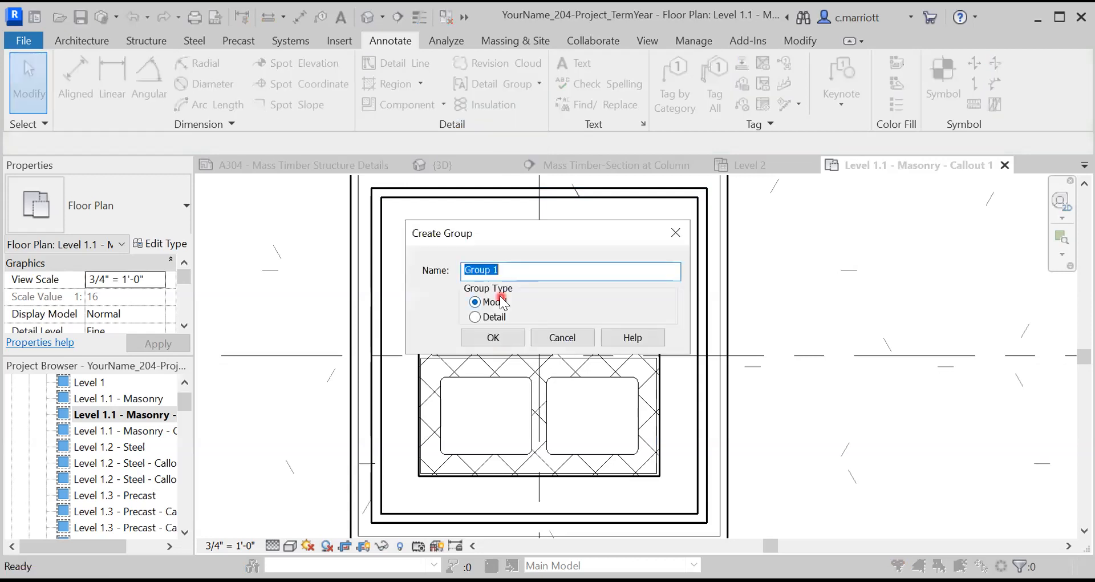
type("CMU at Column")
left_click(475, 316)
left_click(491, 274)
left_click(493, 338)
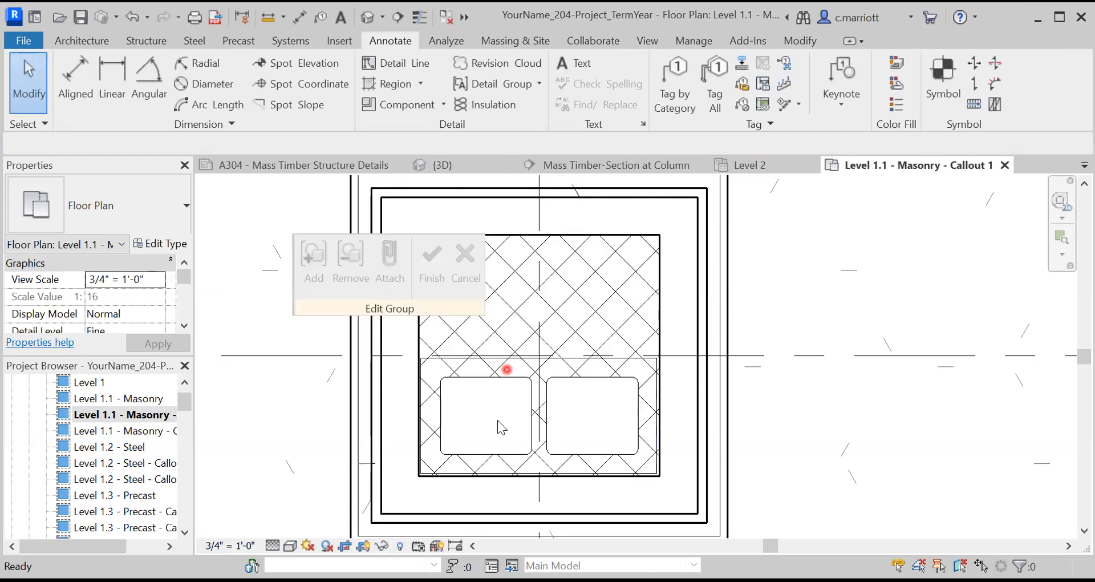
Add both white core regions and the rectangular CMU outline region to the group, and finish editing it.
left_click(310, 270)
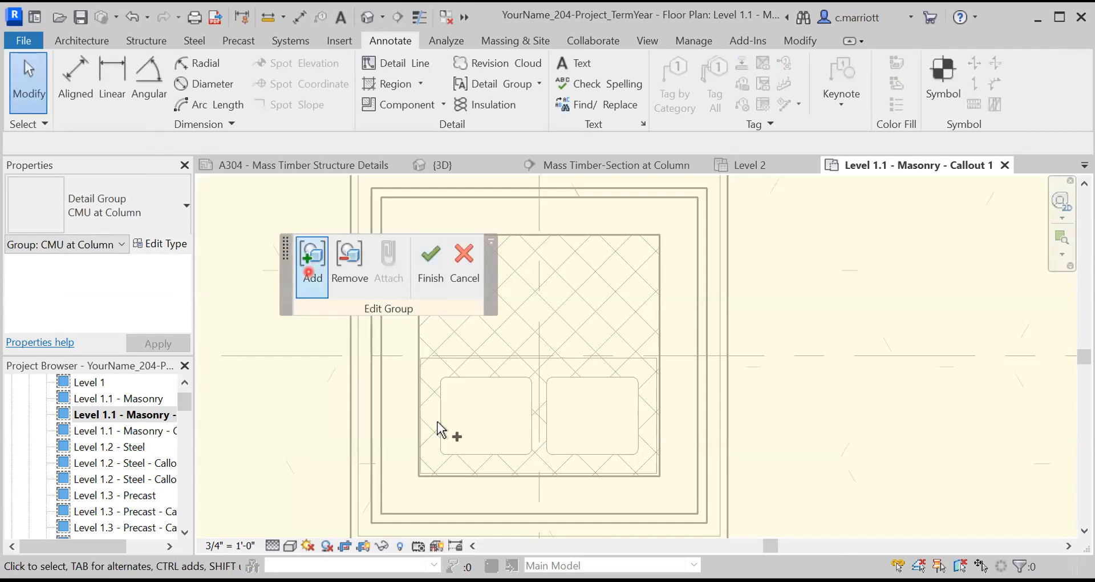
left_click(491, 377)
left_click(486, 361)
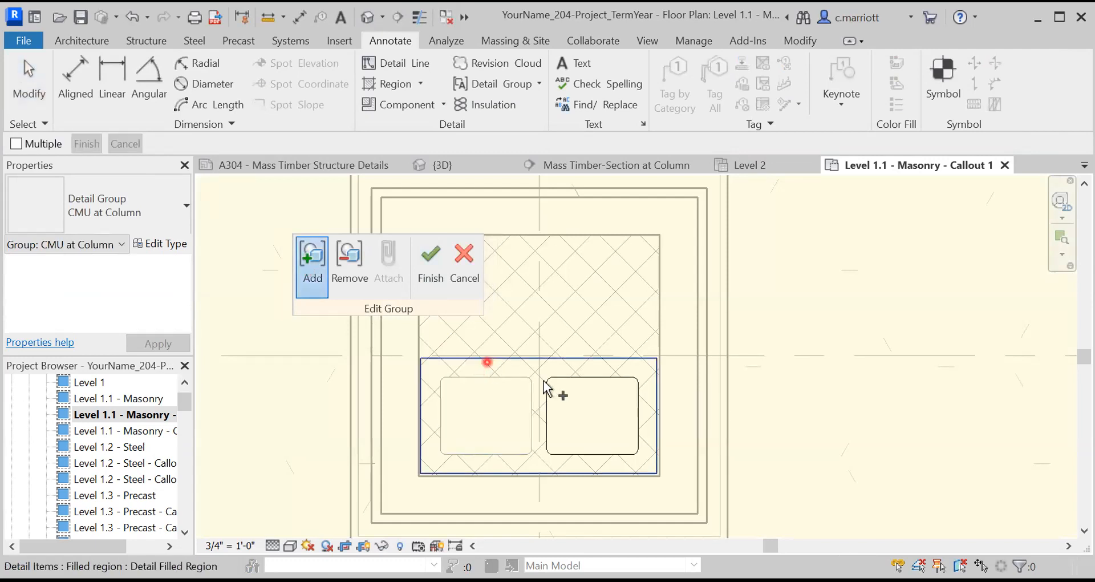
left_click(568, 359)
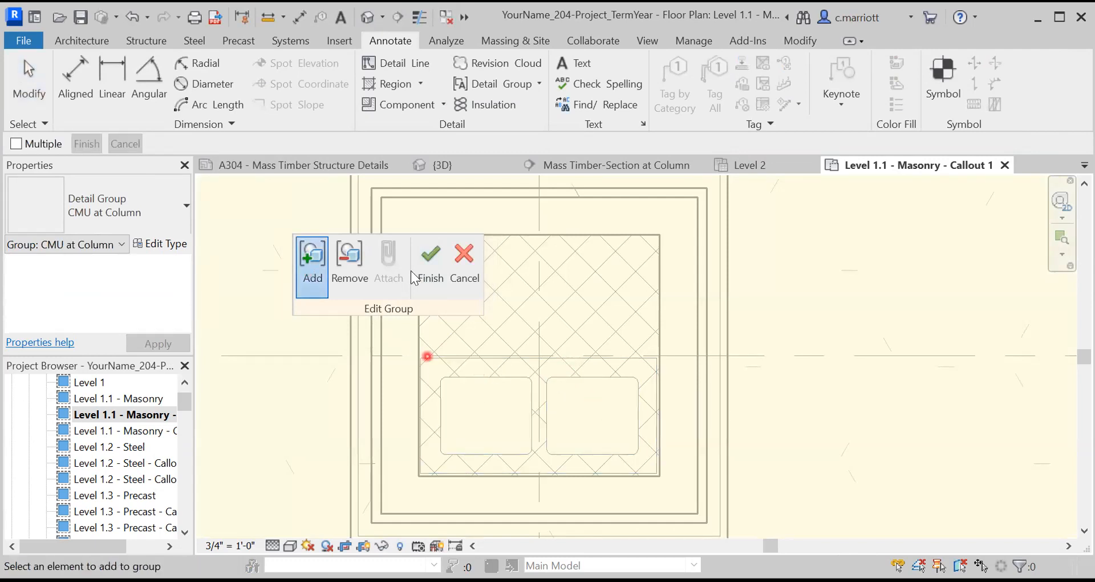
left_click(434, 255)
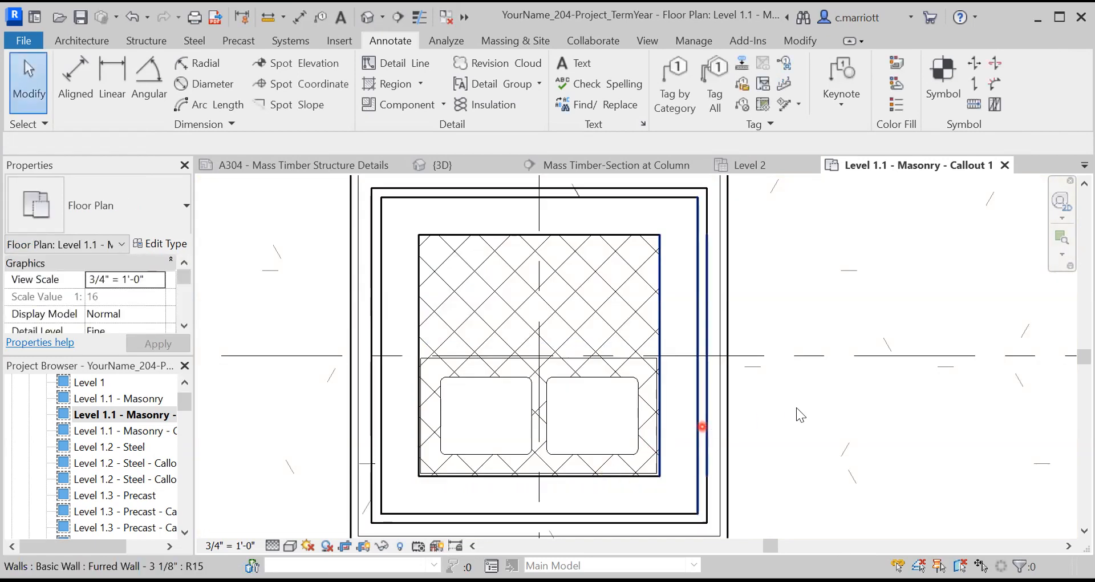
Open the CMU at Column group for editing and change the left core's filled region type to Grout.
left_click(618, 363)
left_click(708, 392)
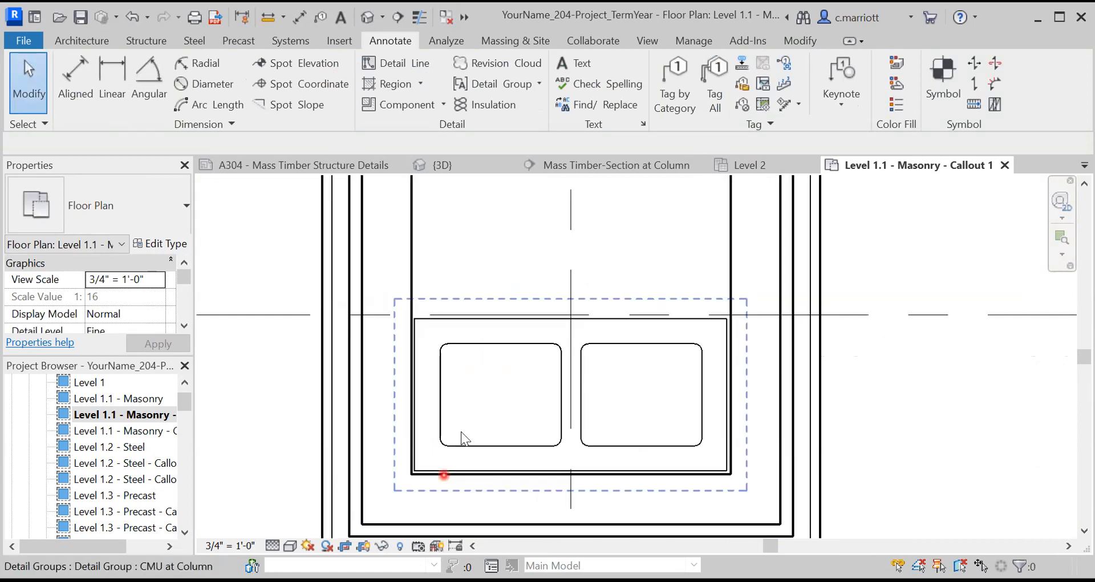
scroll(448, 468, "up", 2)
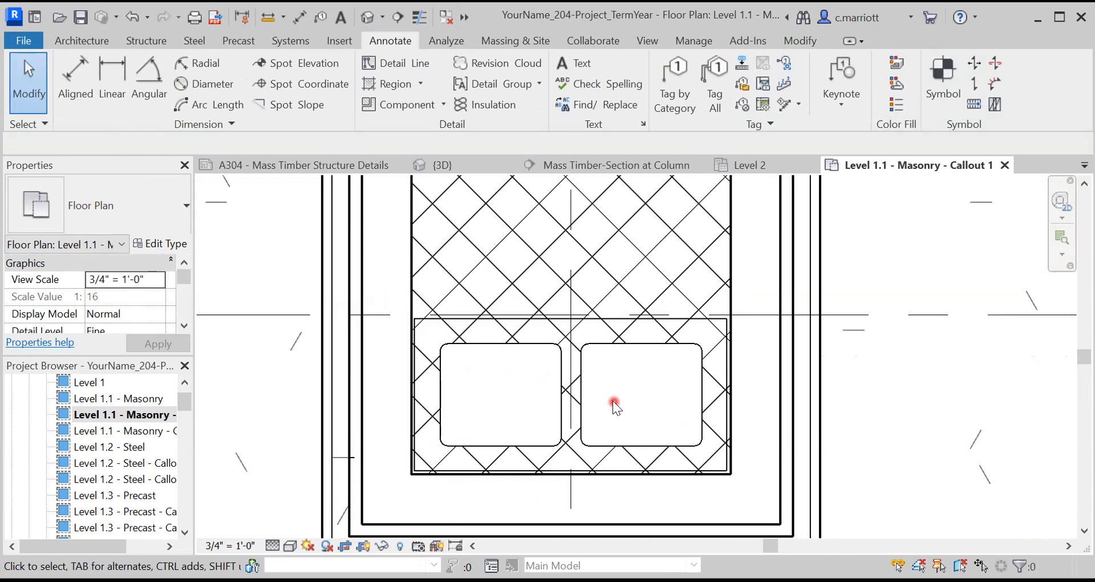
left_click(489, 341)
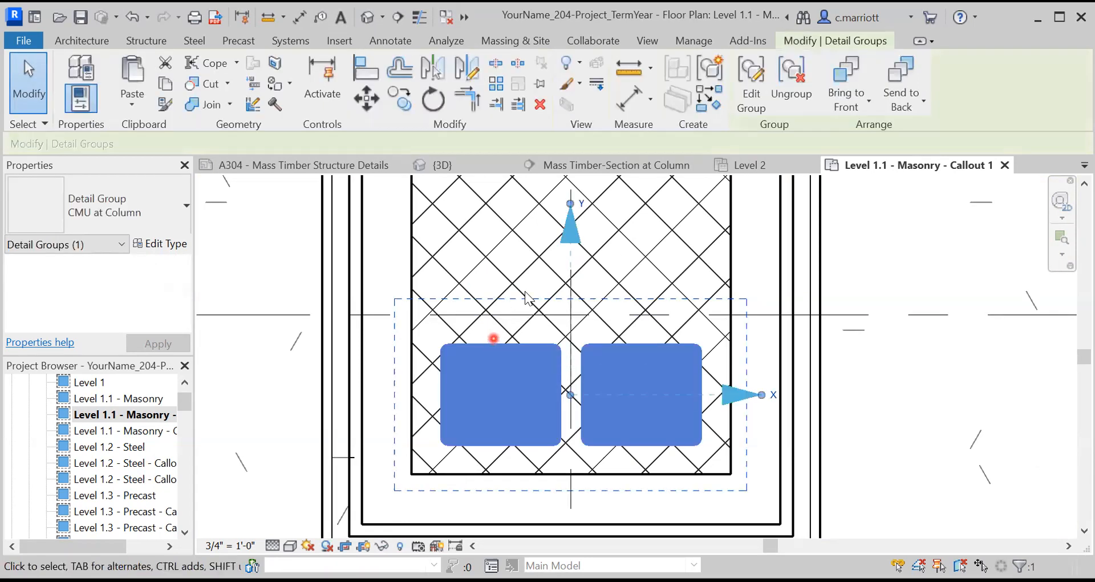
double_click(494, 340)
left_click(481, 343)
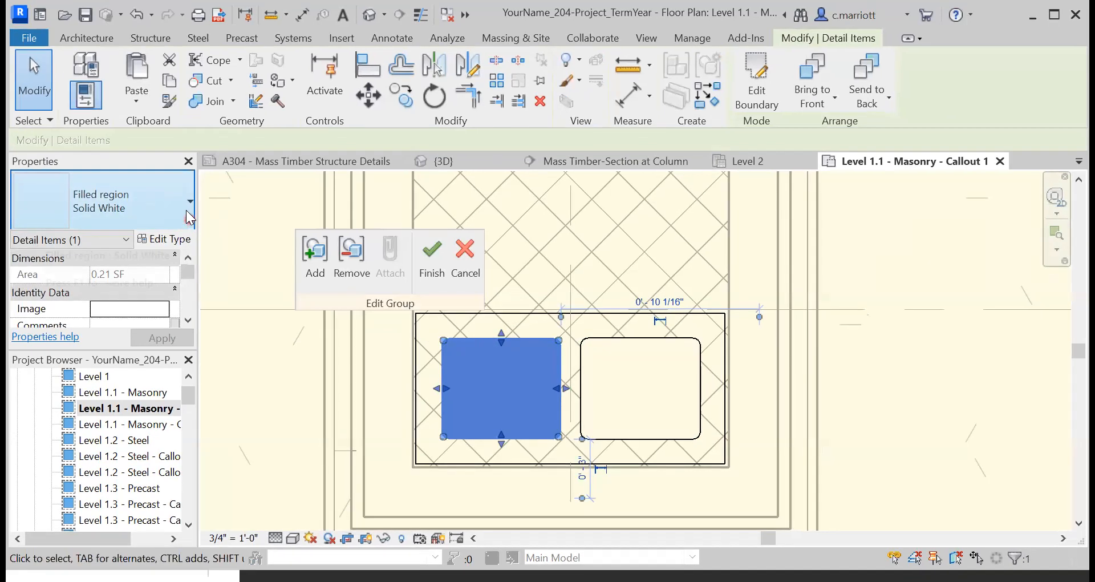
left_click(186, 209)
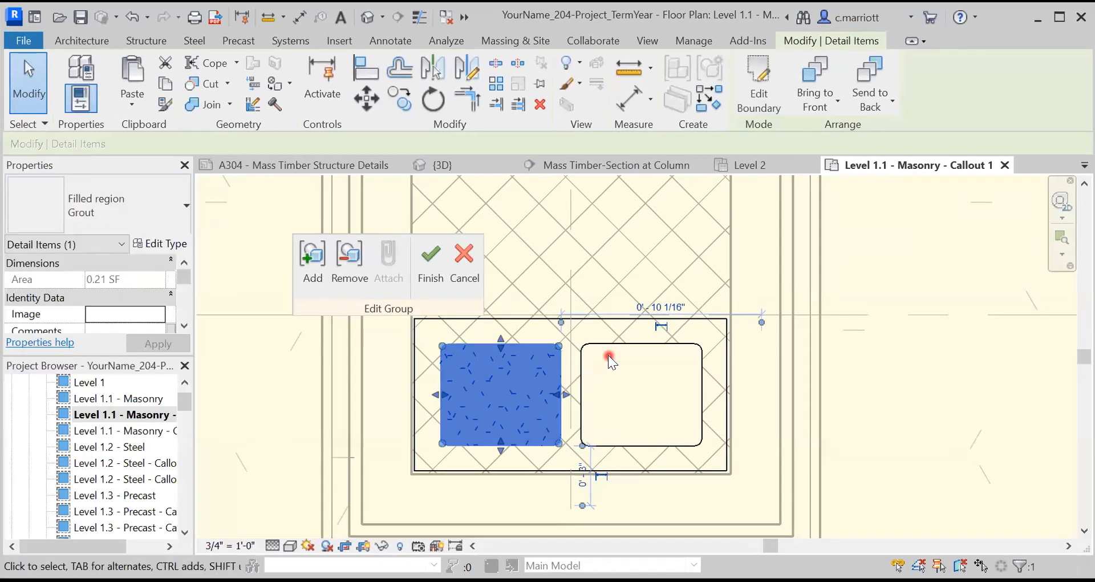
Change the right core's filled region type to Grout and finish editing the group.
left_click(589, 350)
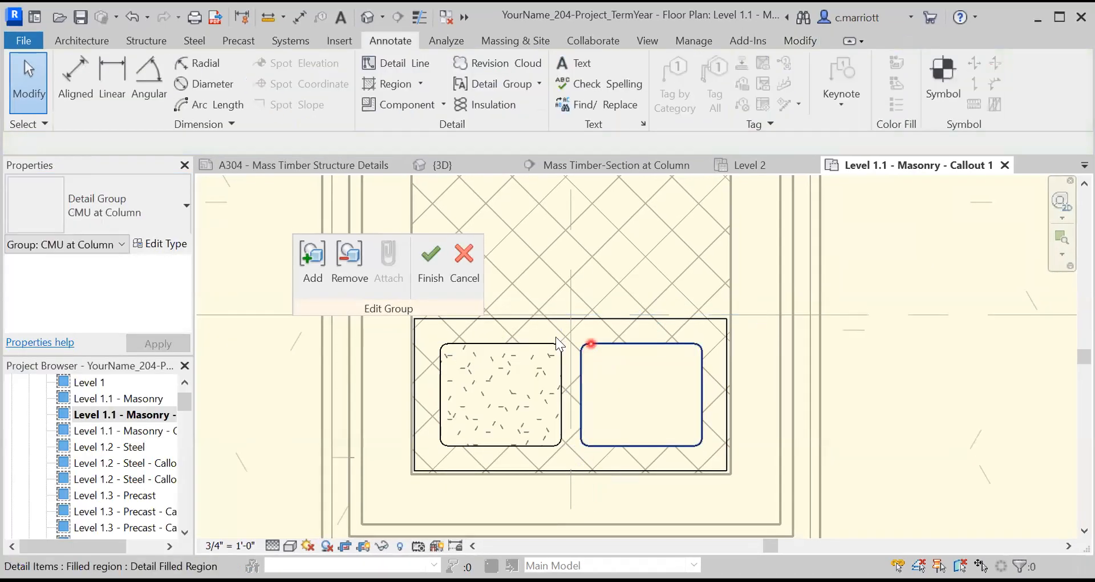
left_click(588, 343)
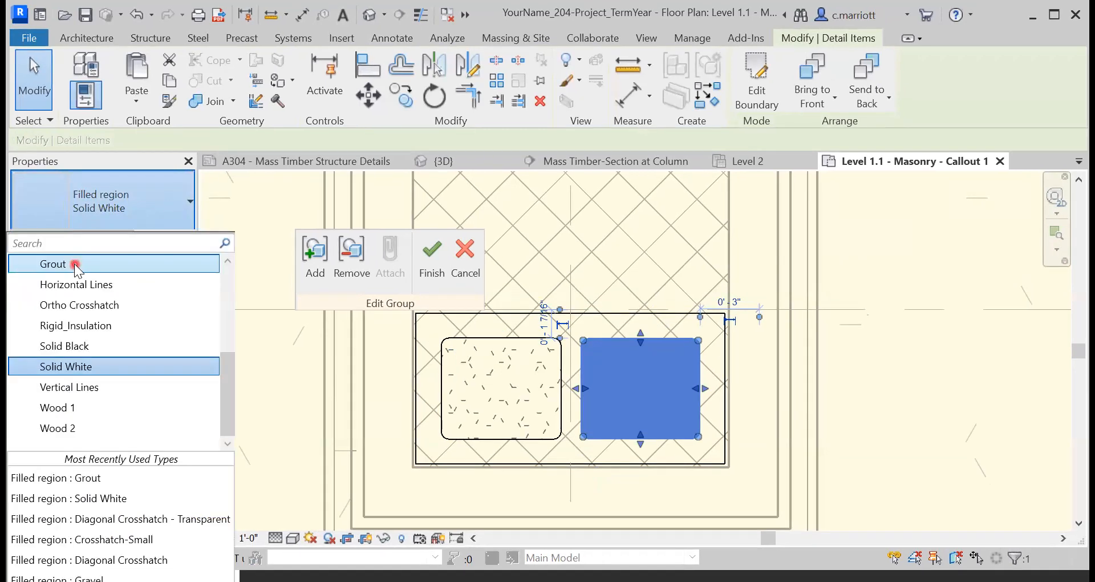
left_click(74, 264)
left_click(763, 274)
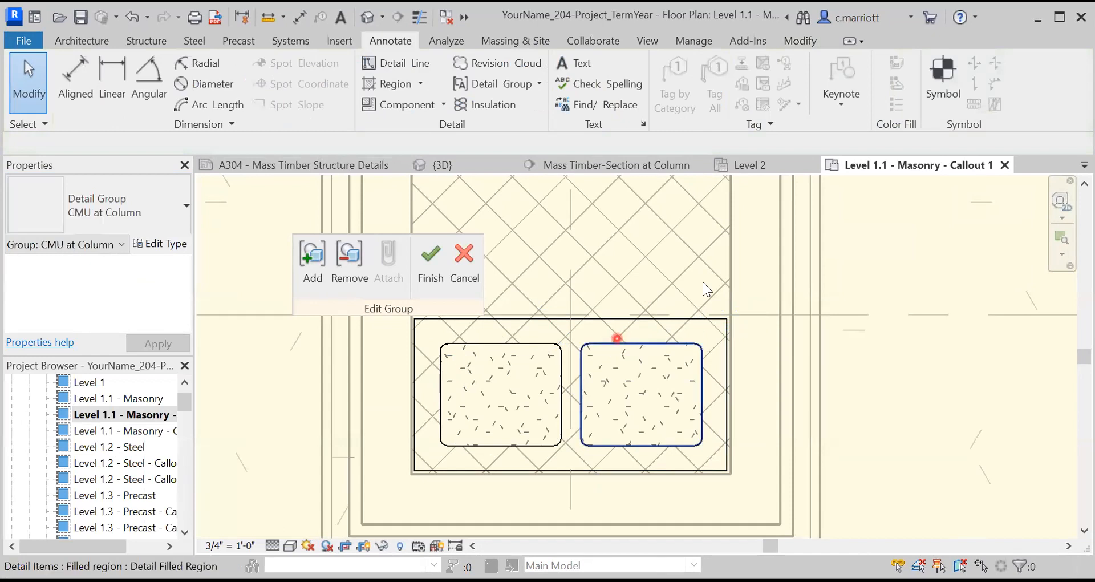
left_click(419, 253)
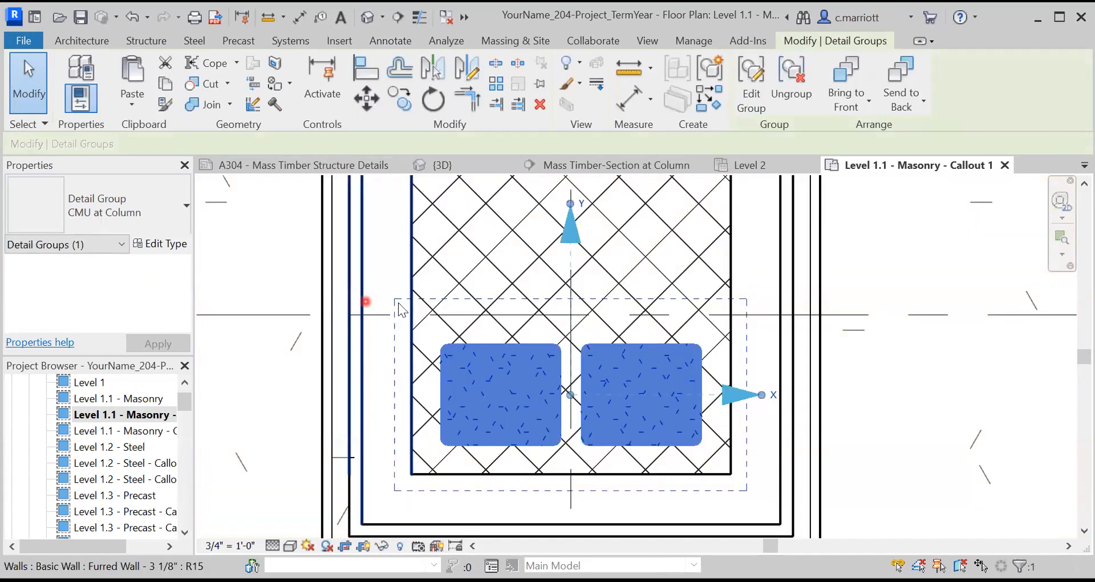
left_click(367, 302)
scroll(542, 378, "up", 2)
scroll(540, 340, "up", 1)
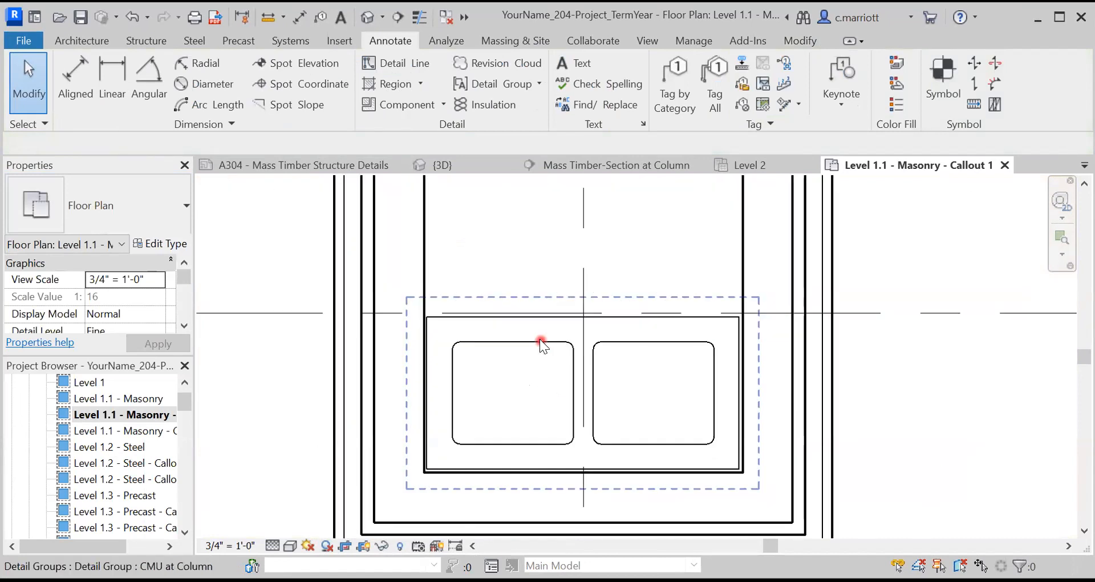
left_click(539, 342)
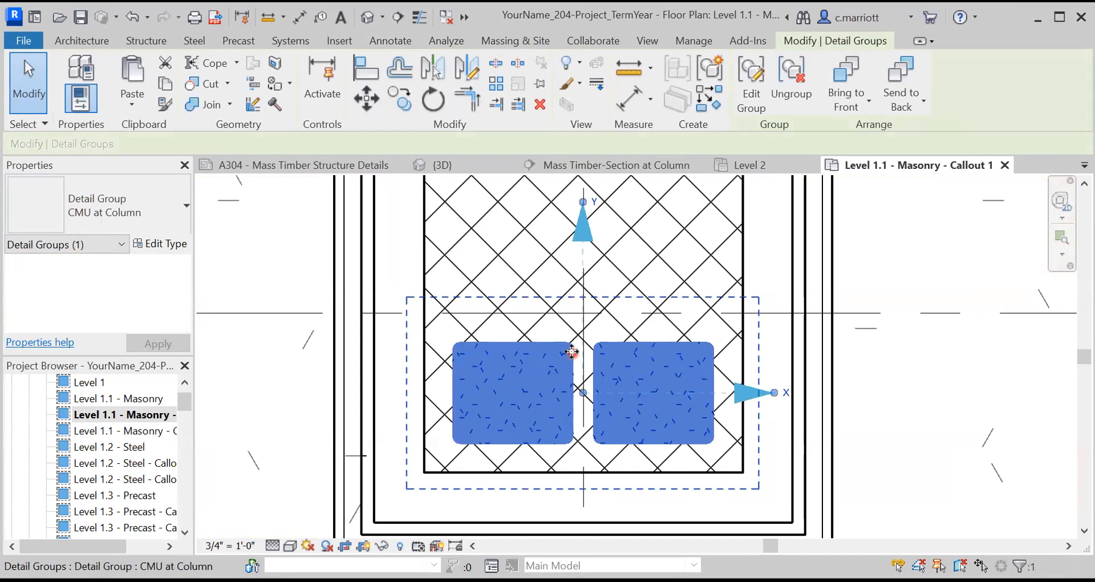
left_click(526, 370)
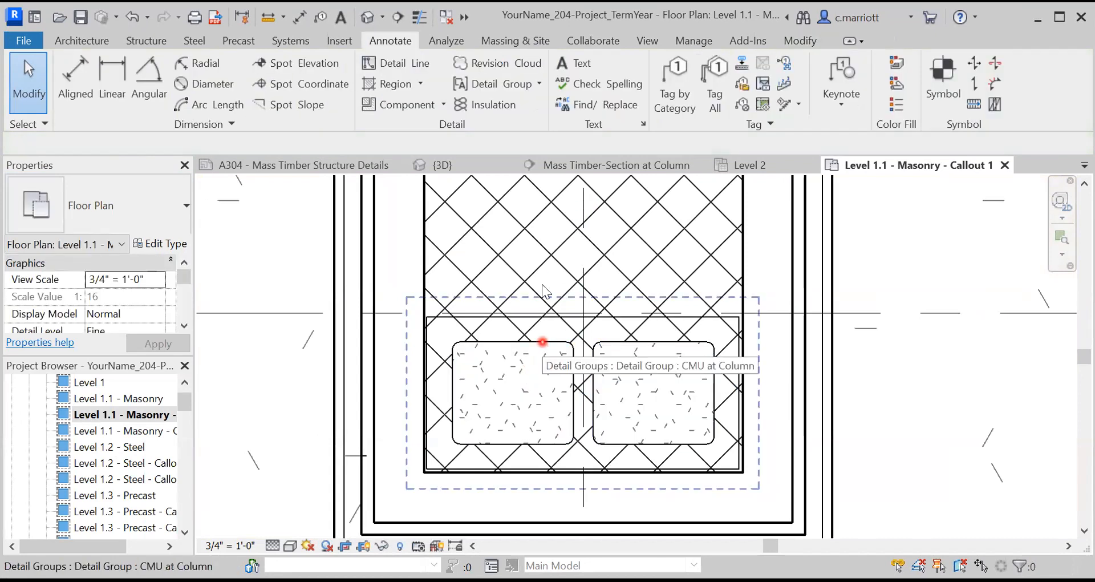
left_click(508, 335)
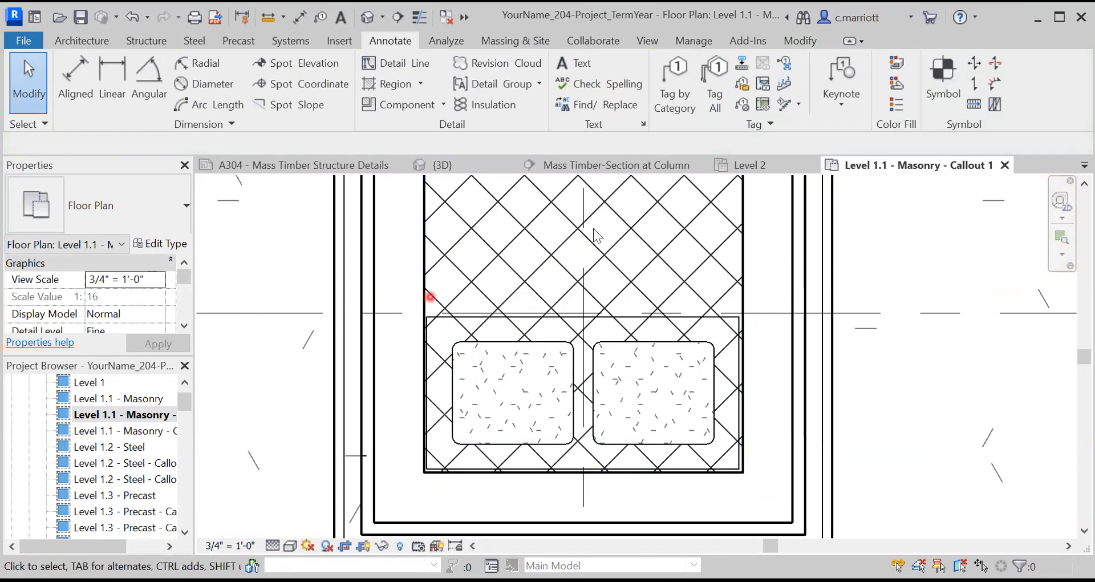
key("alt+Tab")
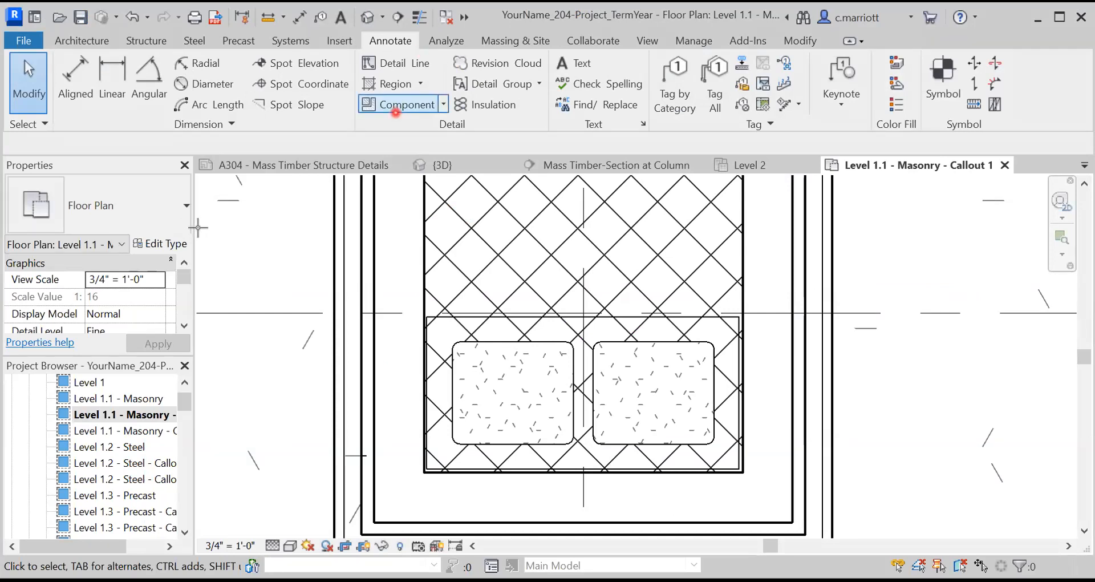
Place a Reinf Bar Section #_6 detail component at the lower-left corner of the CMU block outline.
left_click(392, 105)
key("Escape")
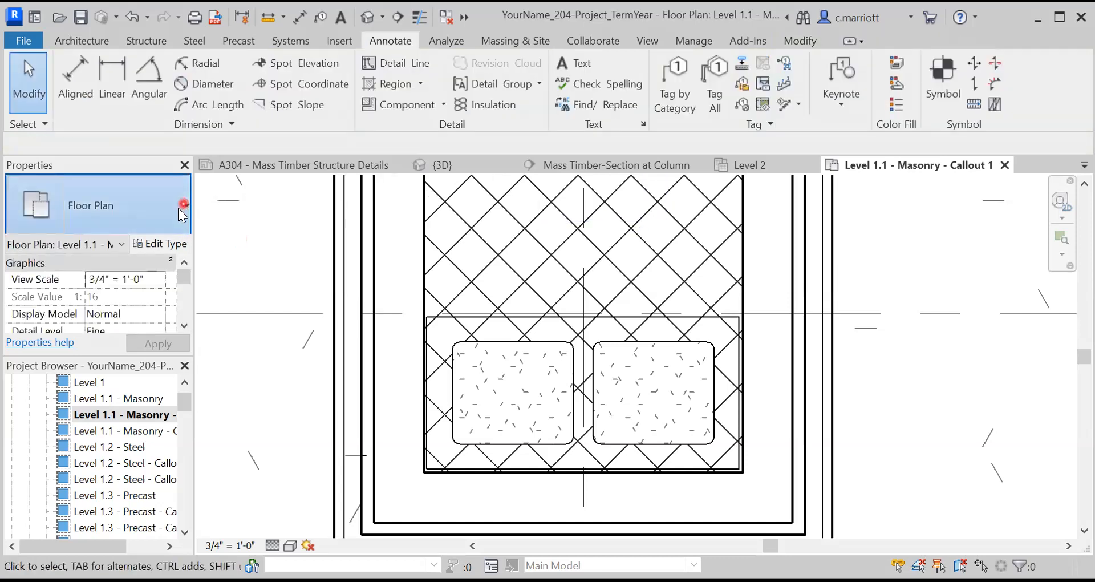
left_click(186, 206)
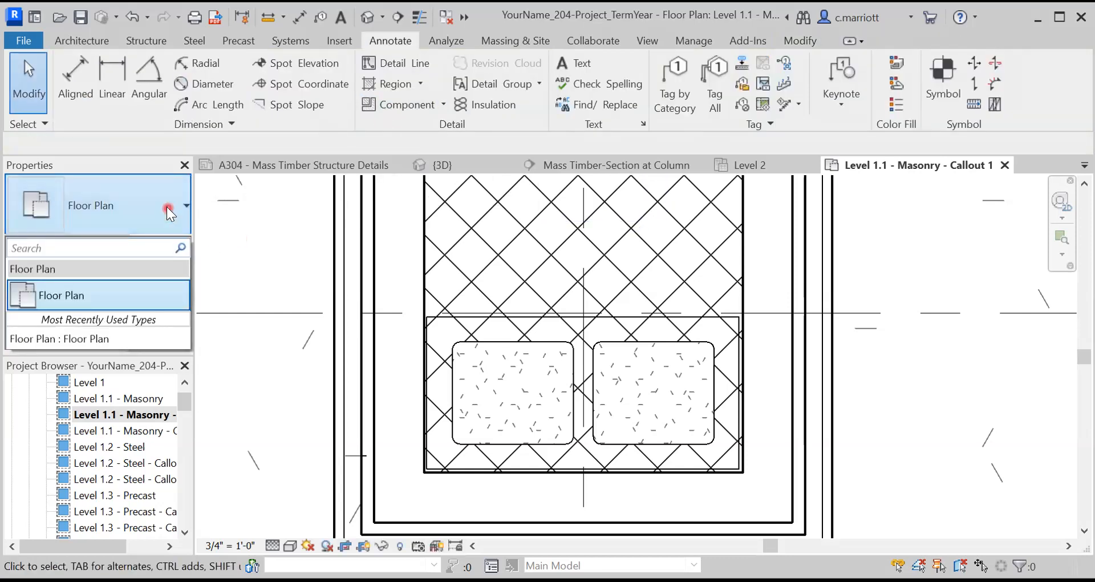
left_click(391, 106)
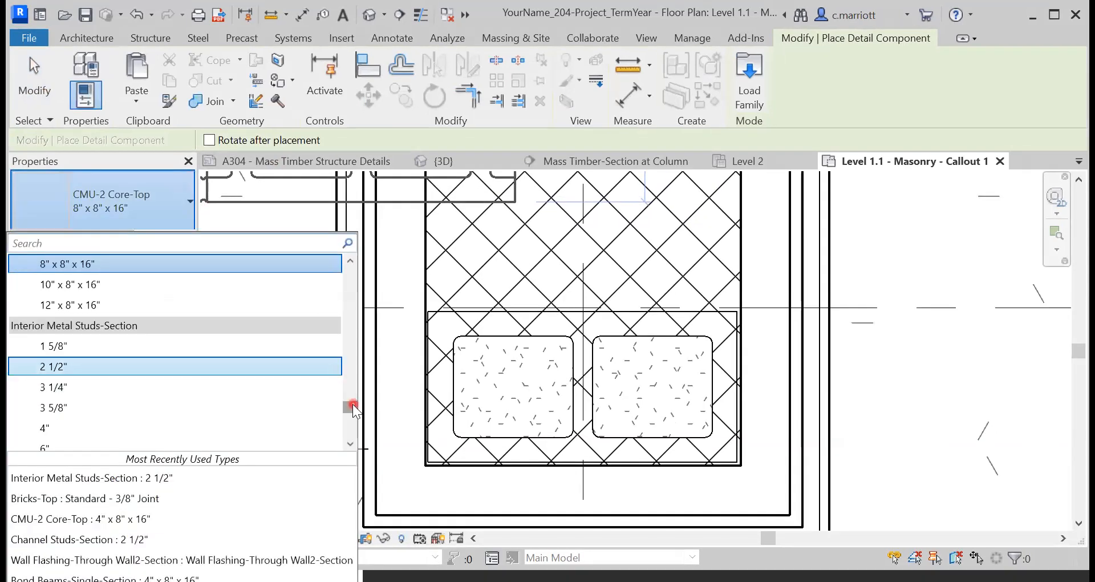
mouse_move(350, 410)
left_mouse_down()
mouse_move(349, 292)
mouse_move(361, 414)
left_mouse_up()
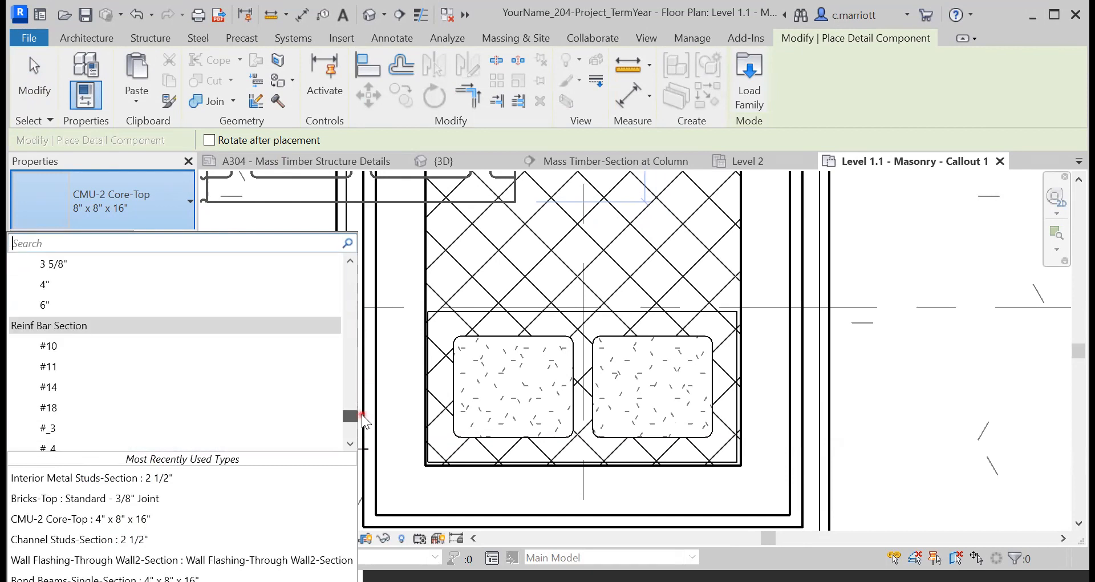
scroll(251, 400, "down", 2)
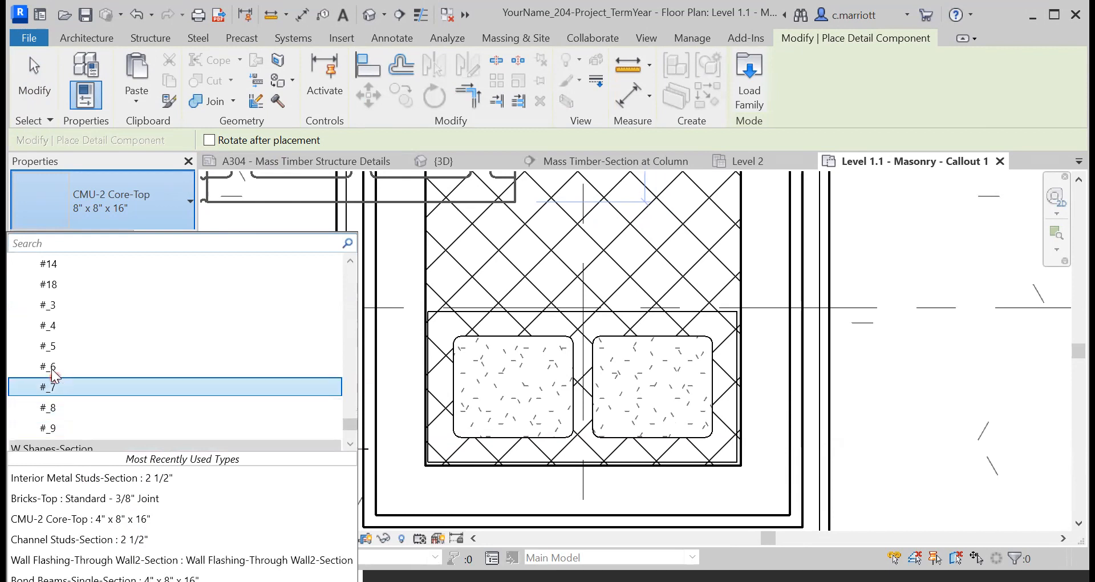
left_click(53, 367)
scroll(484, 428, "up", 1)
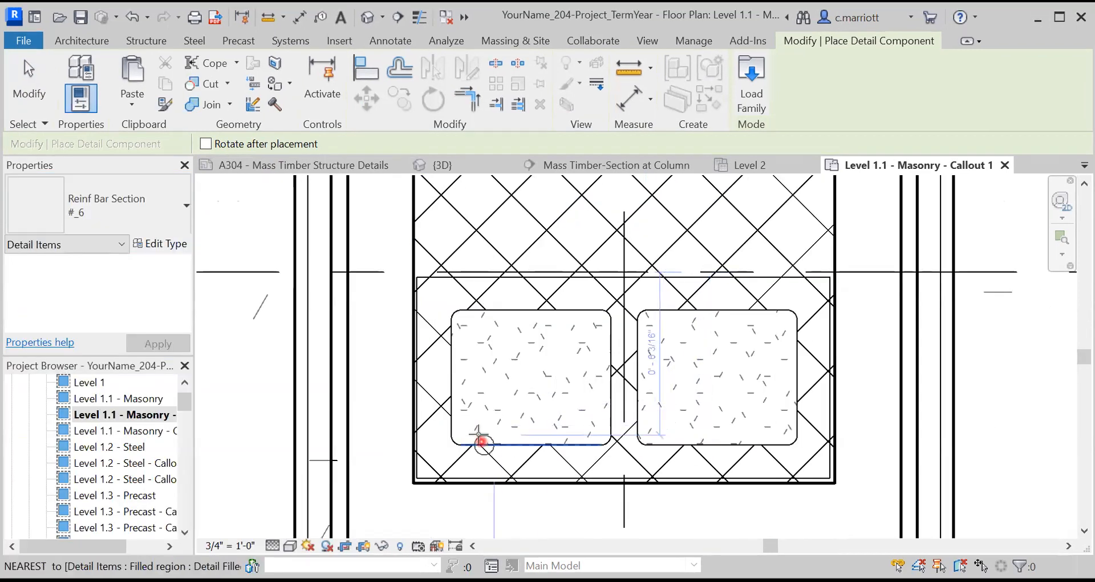
scroll(418, 475, "up", 3)
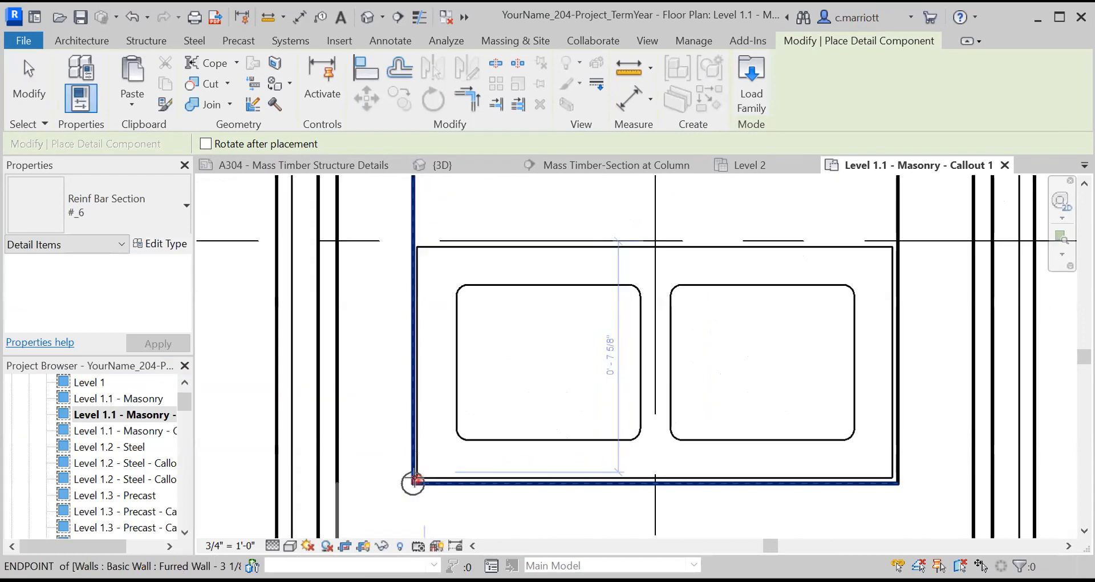
left_click(417, 476)
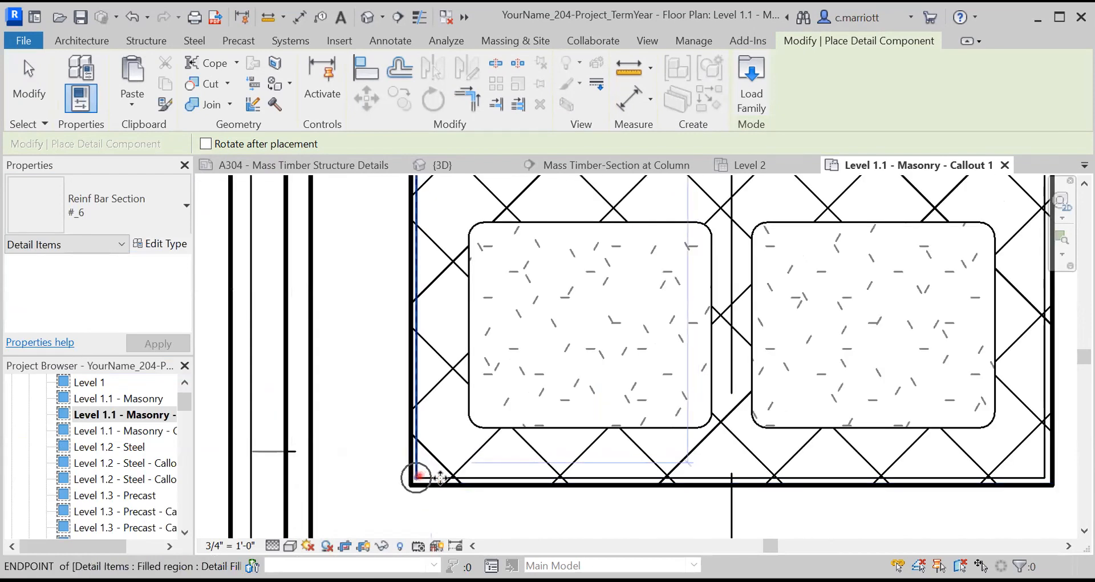
key("Escape")
key("Escape")
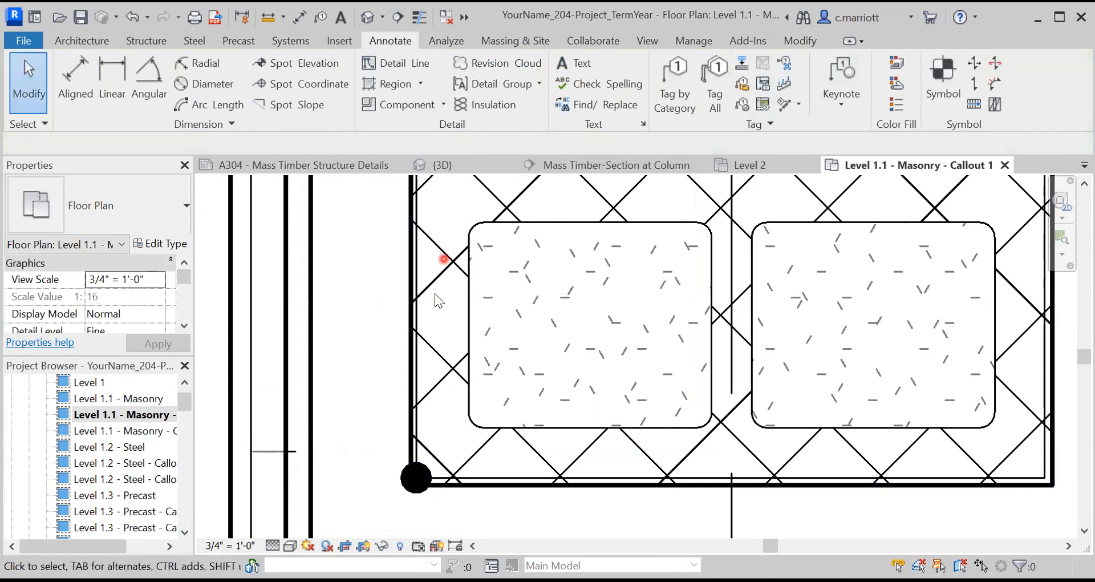
Move the rebar section 3" horizontally to the right from the block's lower-left corner.
left_click(411, 482)
key("Escape")
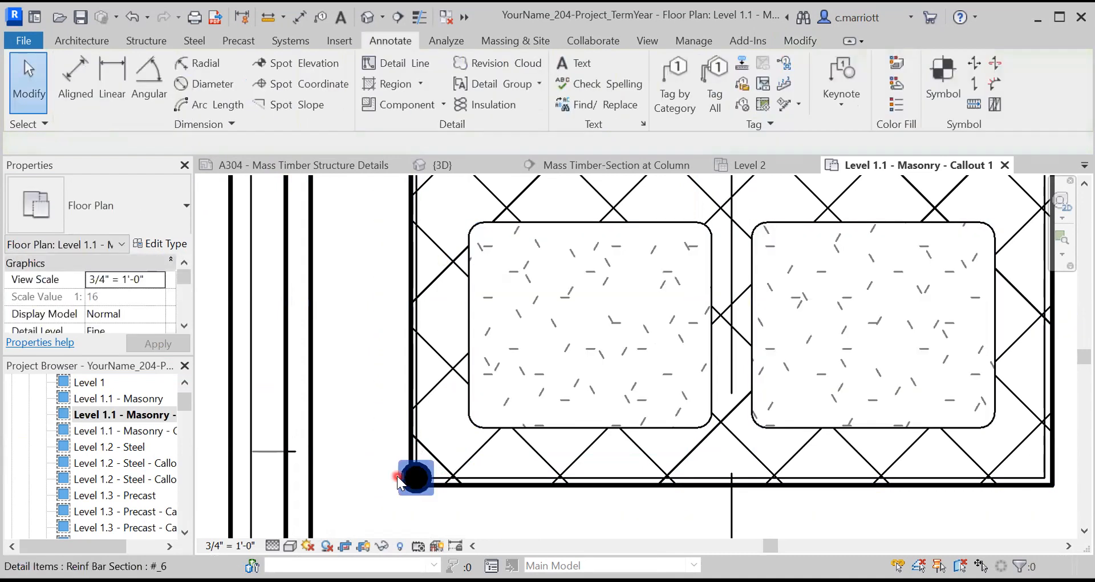
left_click(398, 476)
left_click(366, 98)
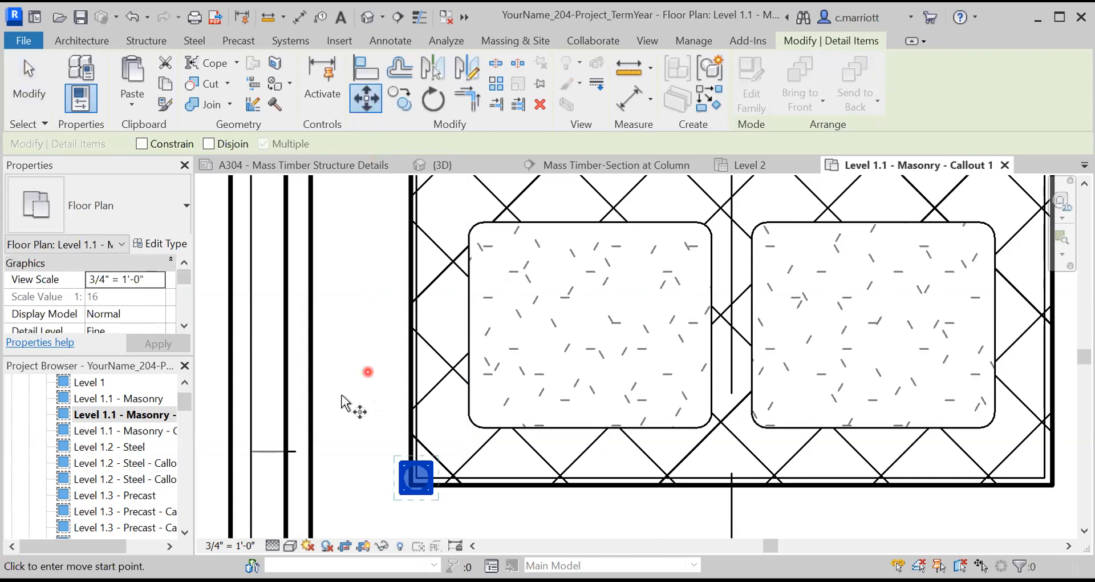
left_click(333, 388)
type("3")
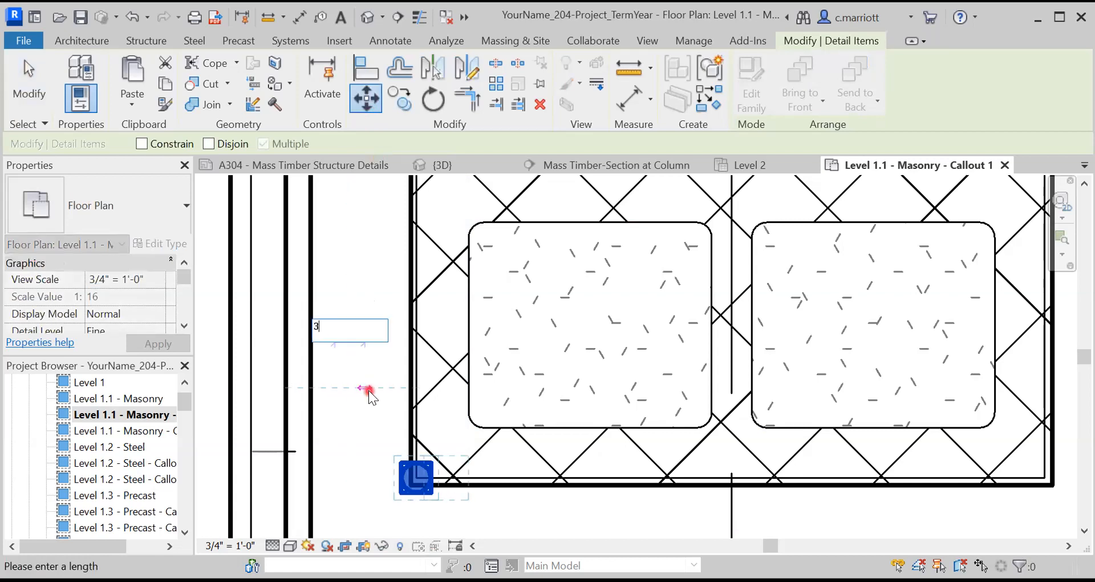
key("Return")
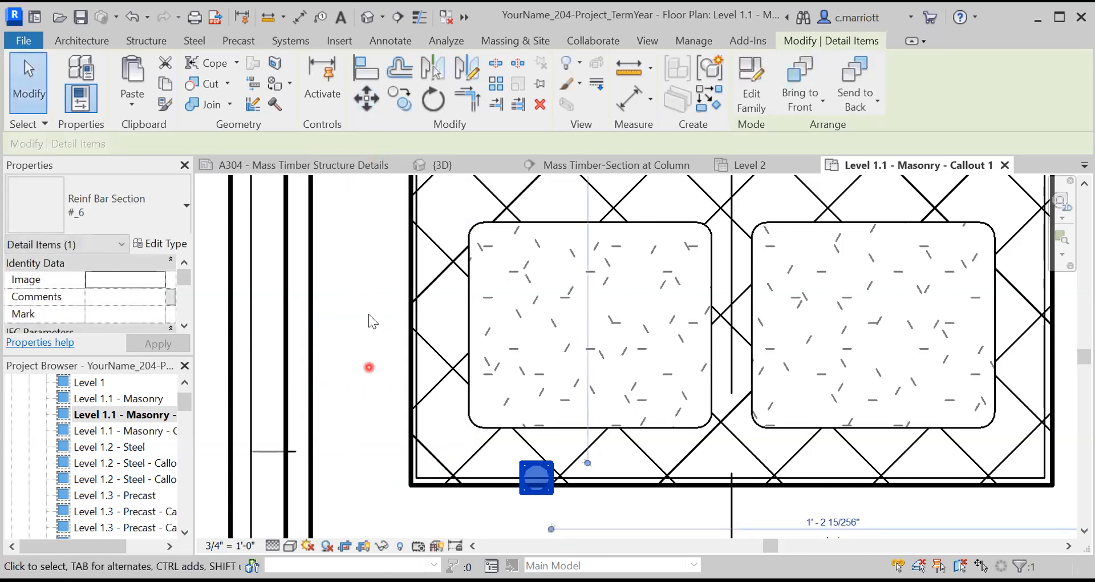
Move the rebar section 3" straight up into the left grouted core.
left_click(378, 106)
left_click(355, 463)
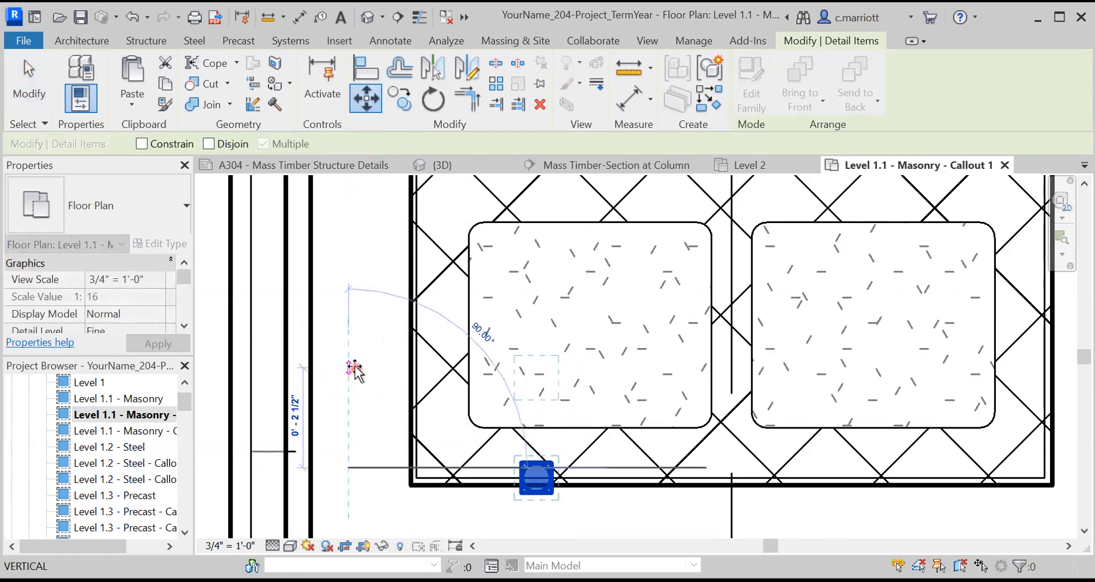
type("3\"")
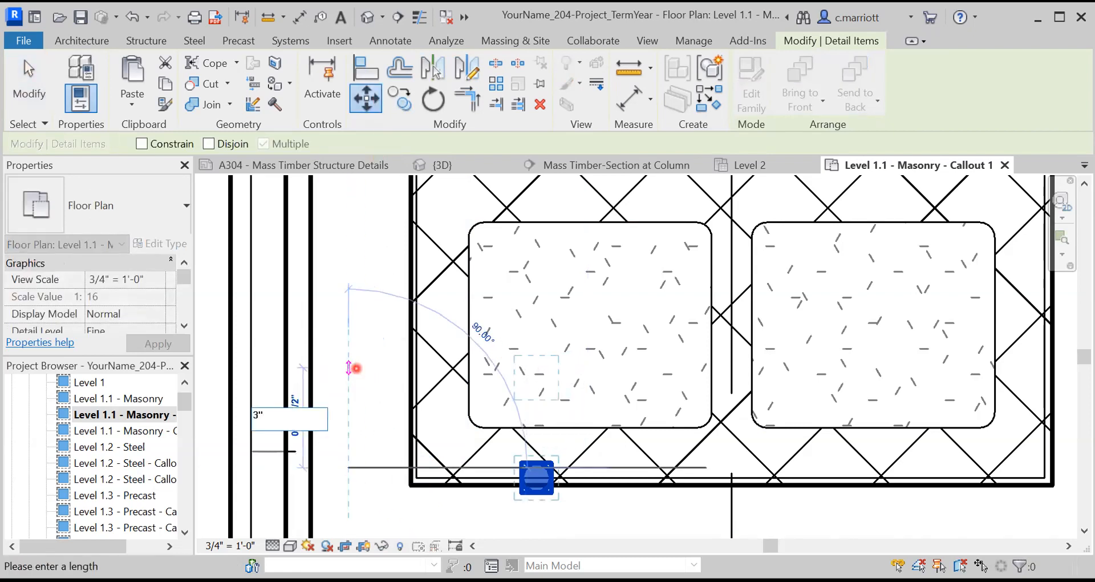
key("Return")
key("Escape")
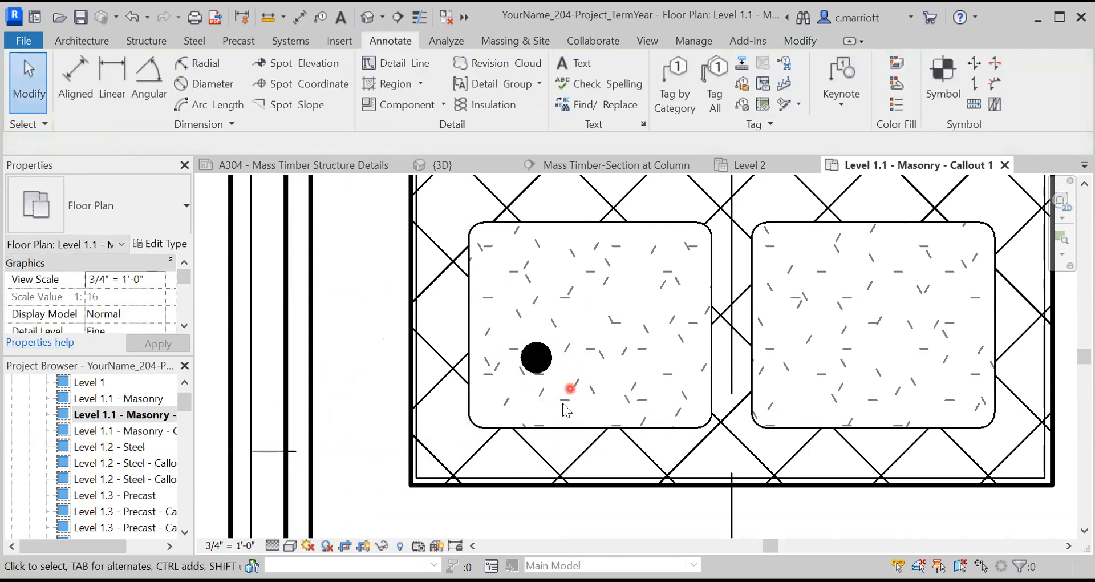
Mirror a copy of the rebar section about the column's vertical centreline into the right grouted core.
scroll(562, 400, "down", 5)
middle_click_drag(563, 401, 503, 443)
scroll(502, 442, "up", 2)
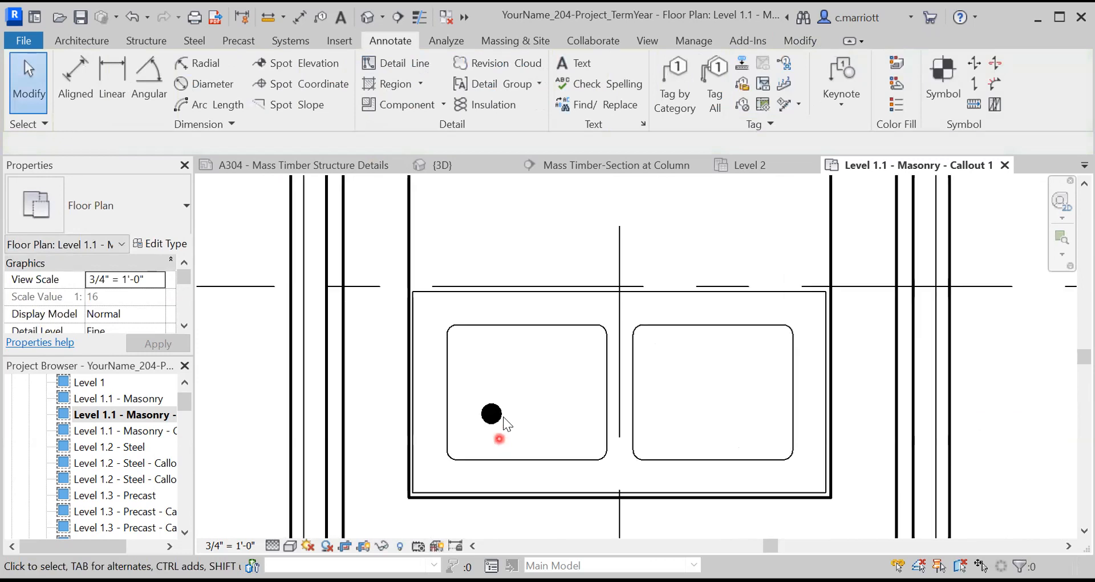
left_click(492, 414)
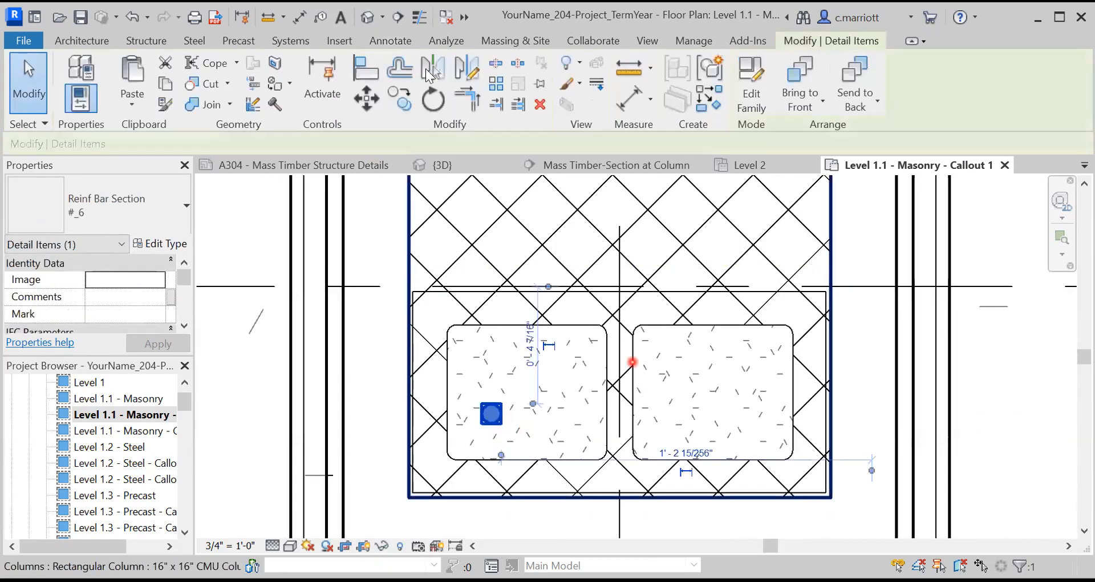
left_click(430, 68)
left_click(619, 416)
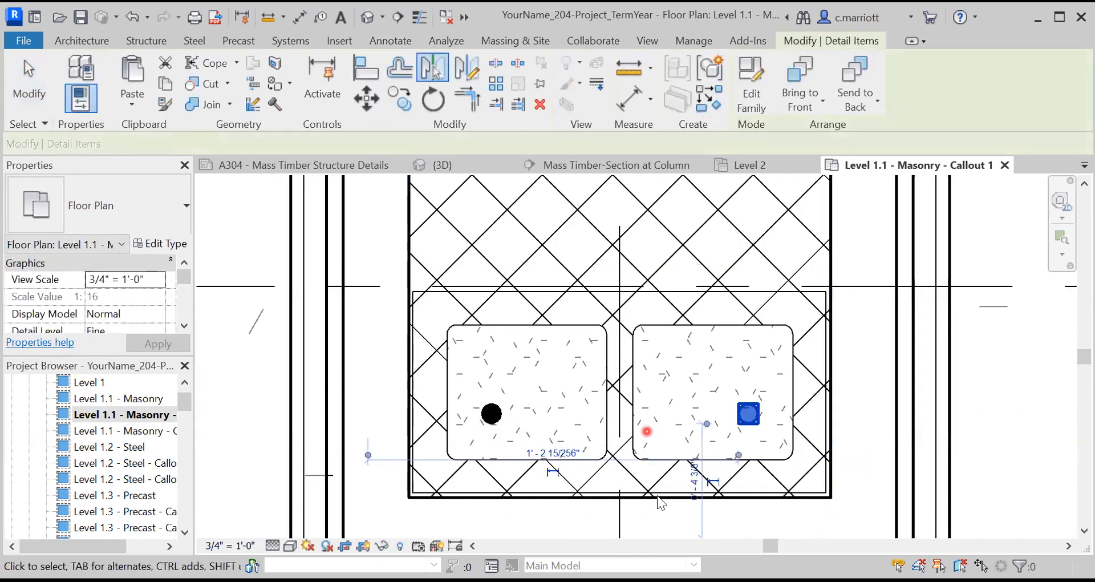
left_click(647, 515)
Mirror a copy of the CMU at Column group and both rebar sections about horizontal grid C into the column's upper half.
scroll(629, 456, "down", 3)
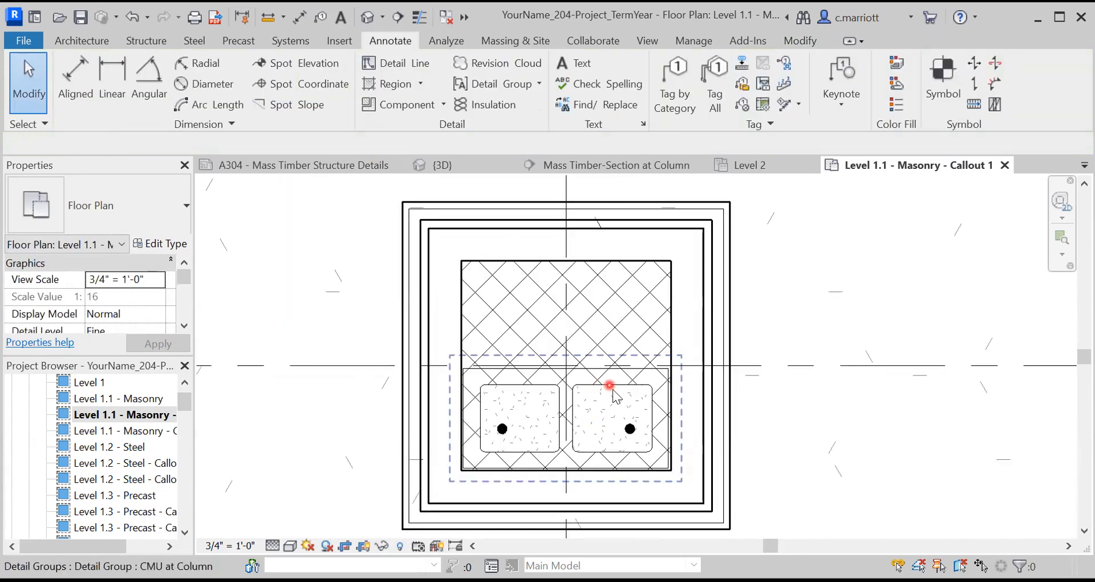
scroll(614, 391, "up", 3)
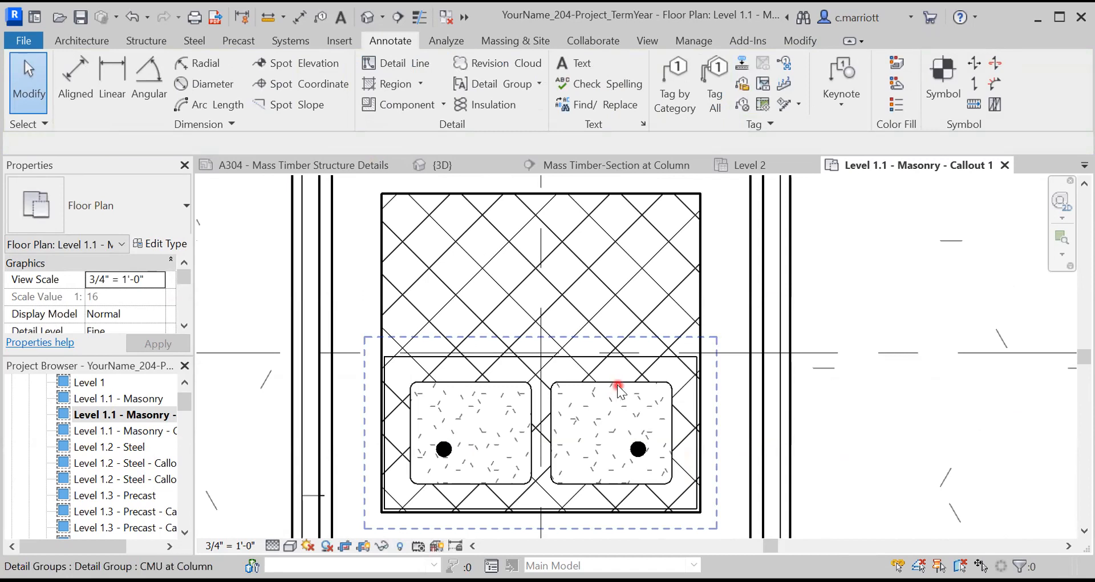
left_click(616, 387)
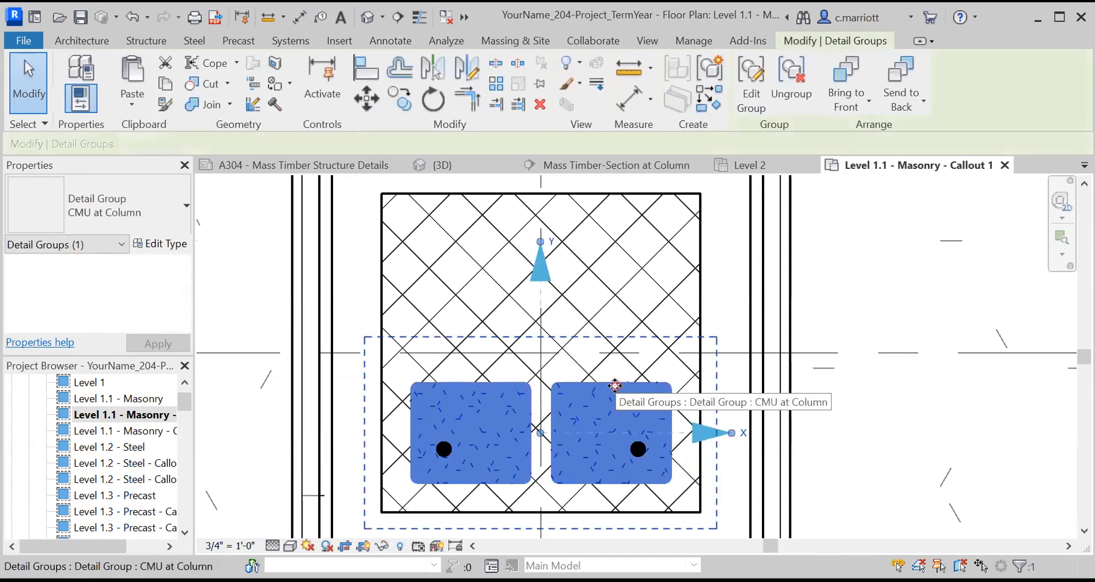
left_click(638, 449, "ctrl")
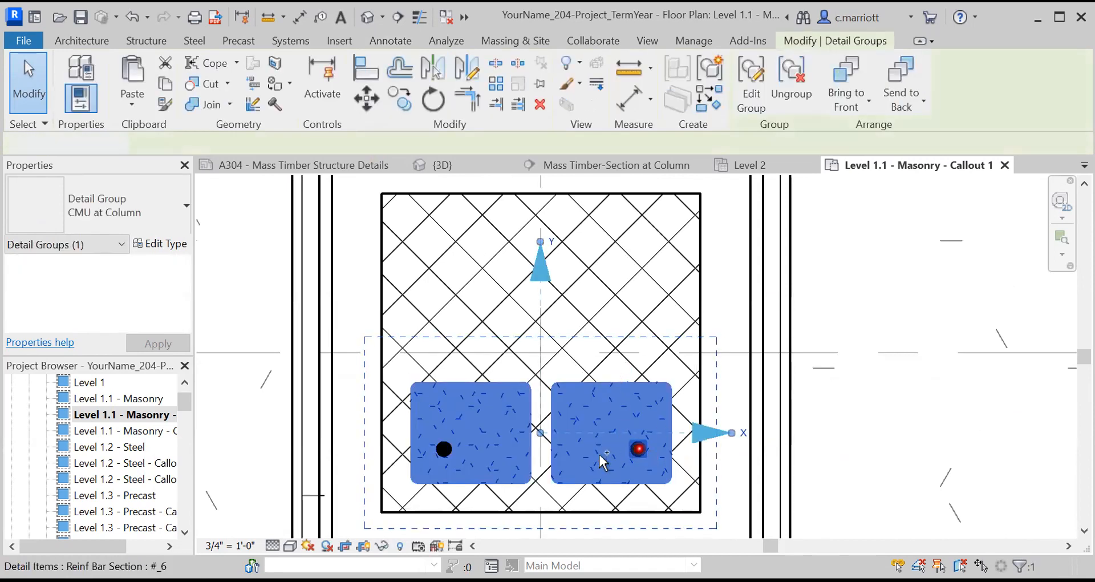
left_click(443, 448, "ctrl")
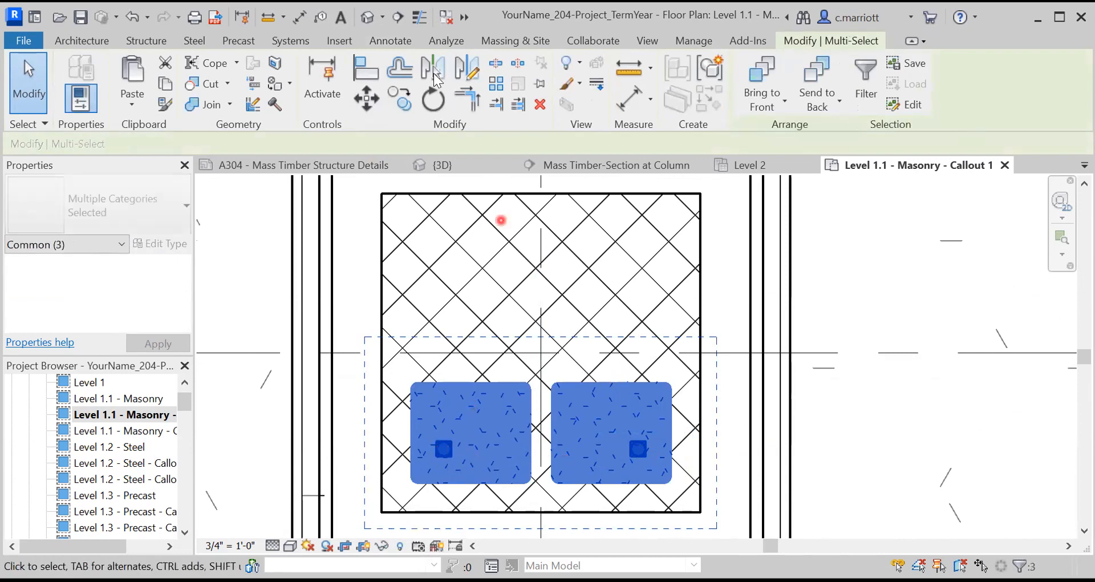
key("m")
key("m")
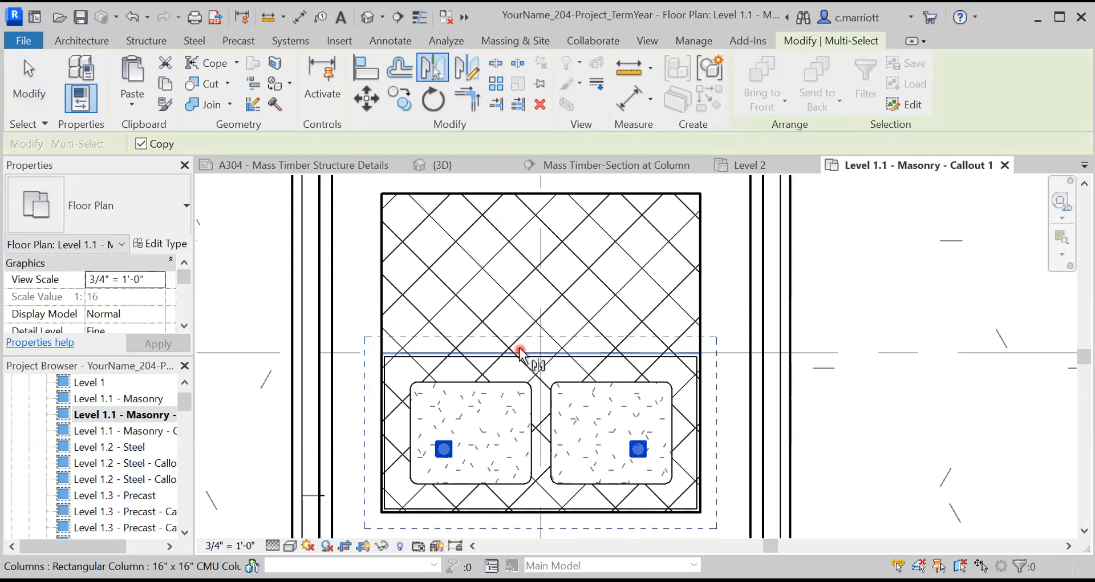
left_click(798, 353)
left_click(890, 336)
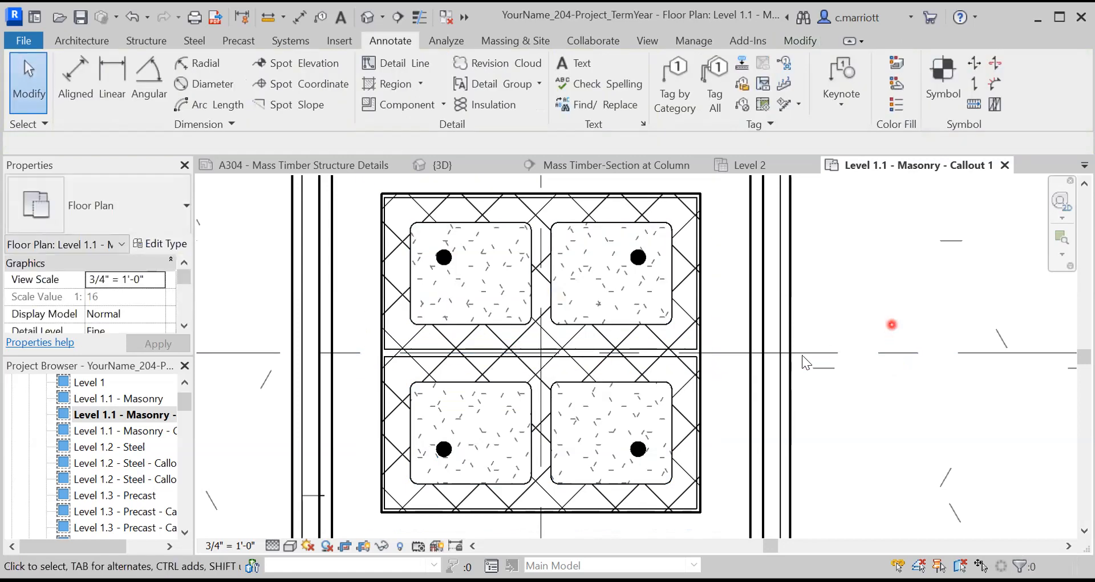
Draw a horizontal Medium Lines detail line about 2'-2 1/4" long from the upper block's top-left corner to the right, past the column.
scroll(793, 356, "down", 3)
scroll(720, 379, "down", 2)
scroll(684, 365, "up", 4)
scroll(650, 342, "down", 3)
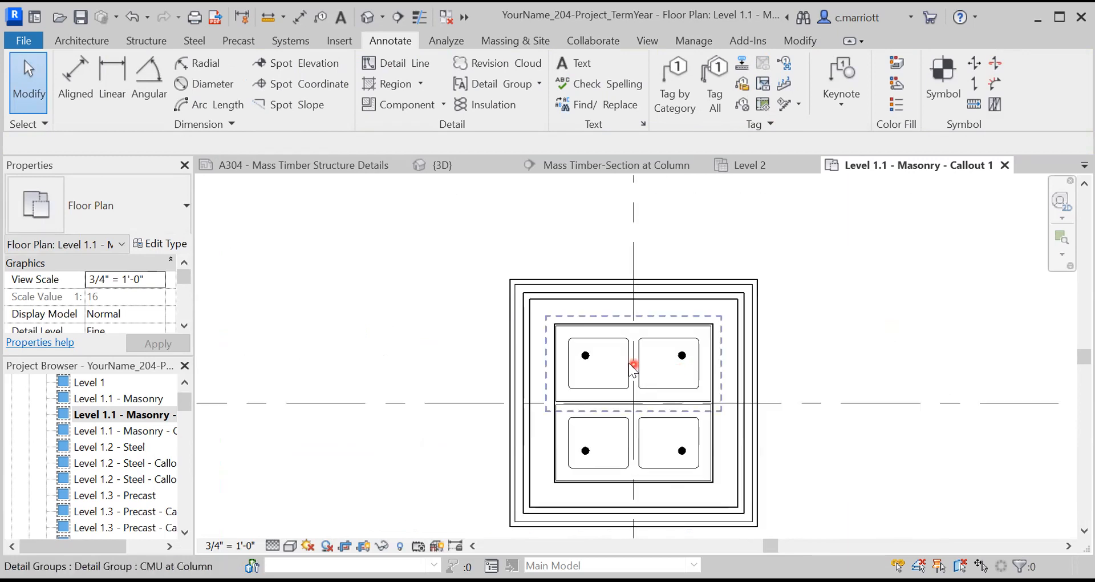
scroll(633, 360, "up", 5)
scroll(637, 354, "down", 2)
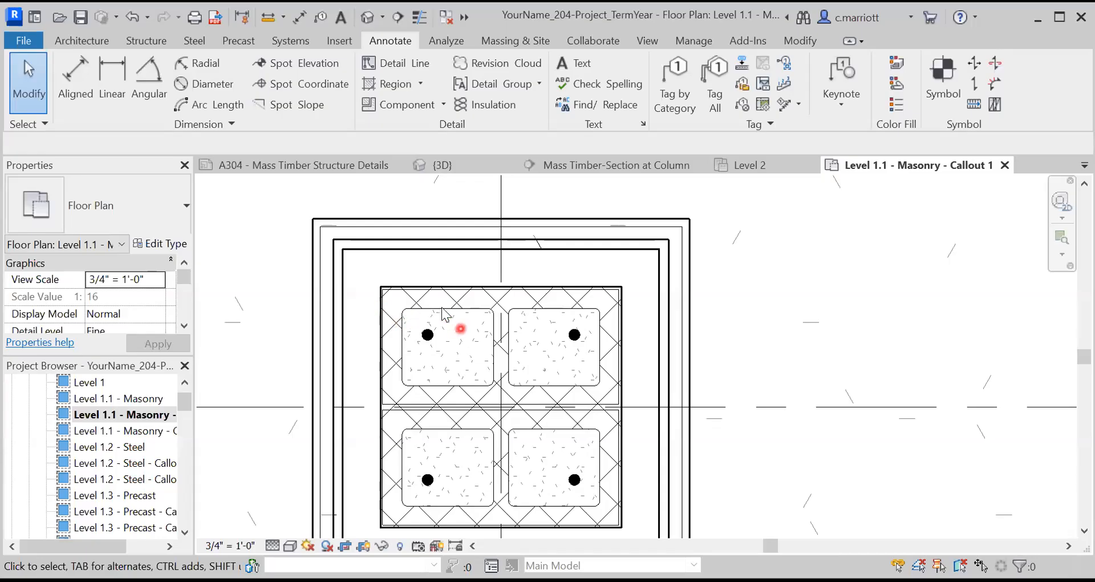
left_click(373, 62)
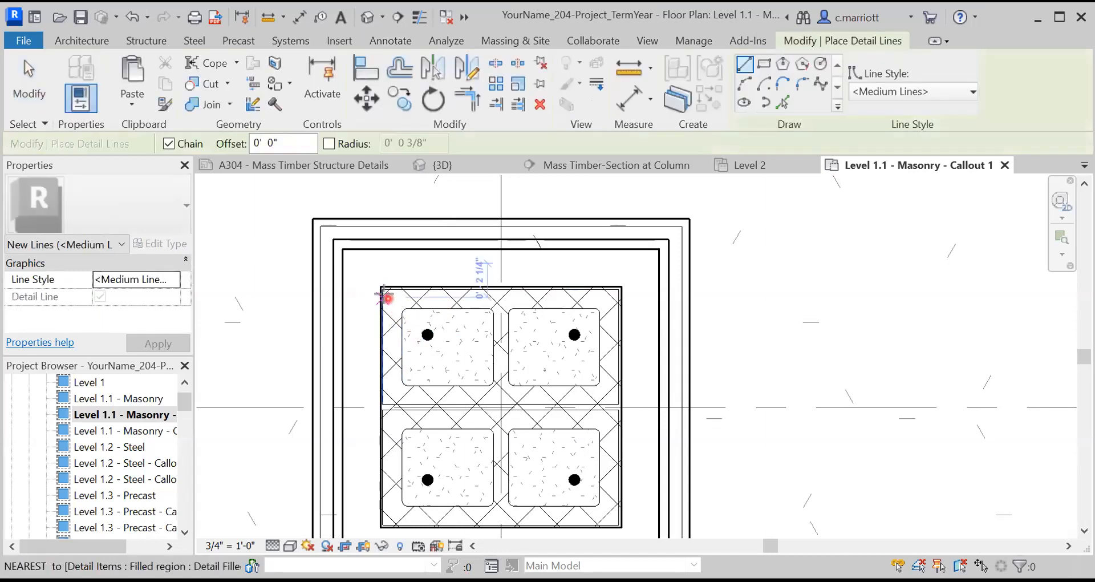
left_click(381, 289)
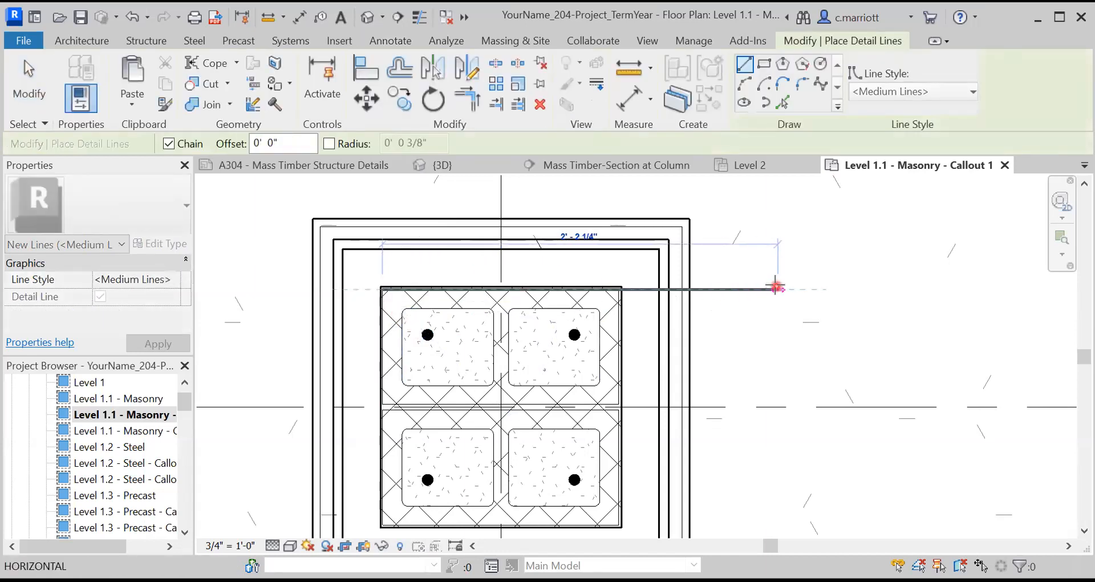
left_click(778, 289)
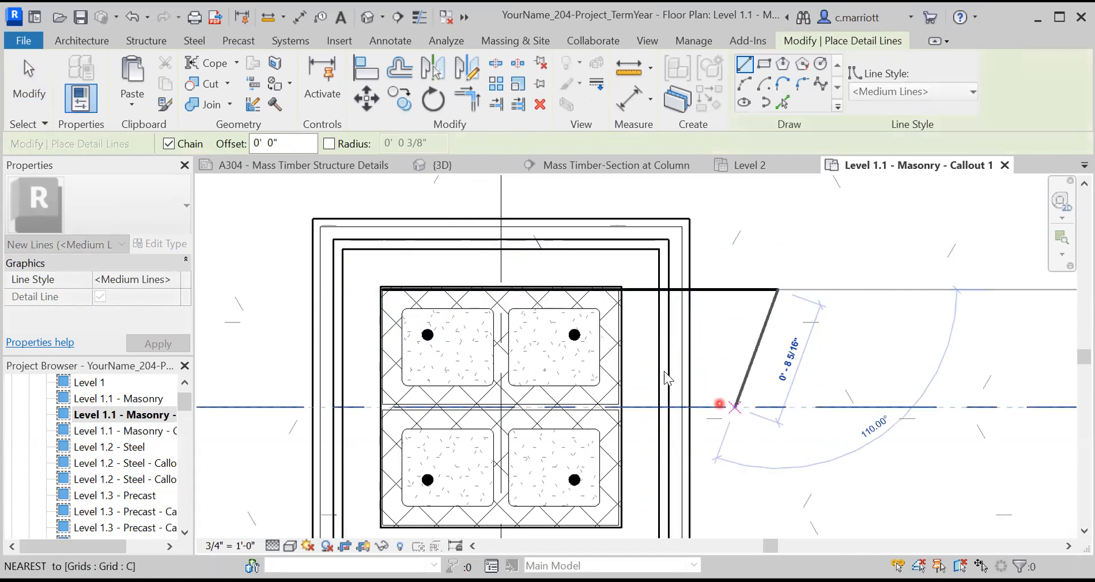
key("Escape")
key("Escape")
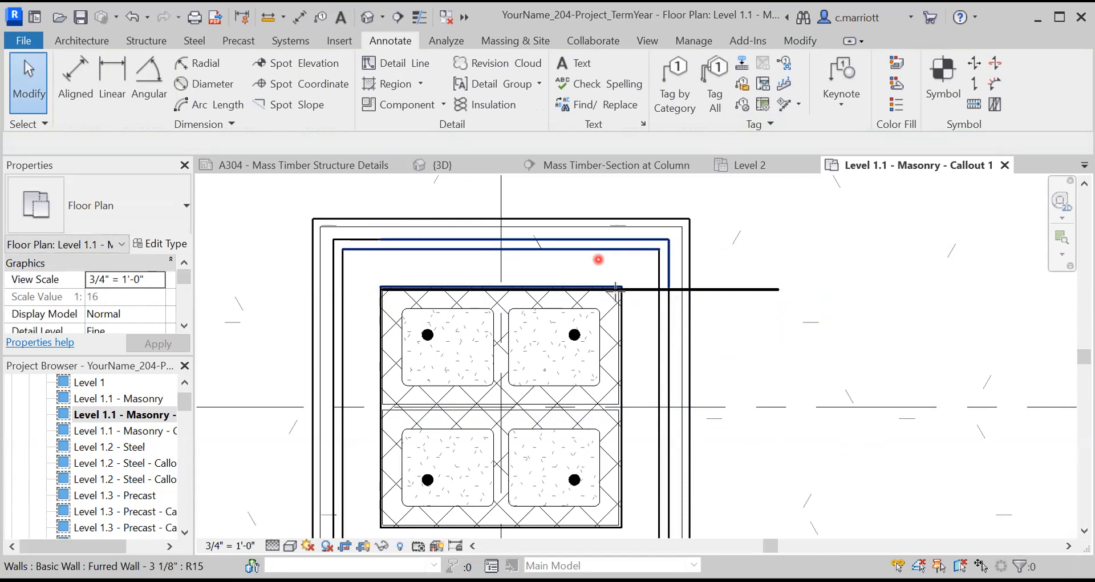
Draw a vertical Medium Lines detail line from the upper block's top-right corner down past the column's bottom edge.
key("d")
key("l")
left_click(615, 289)
middle_click_drag(628, 513, 589, 431)
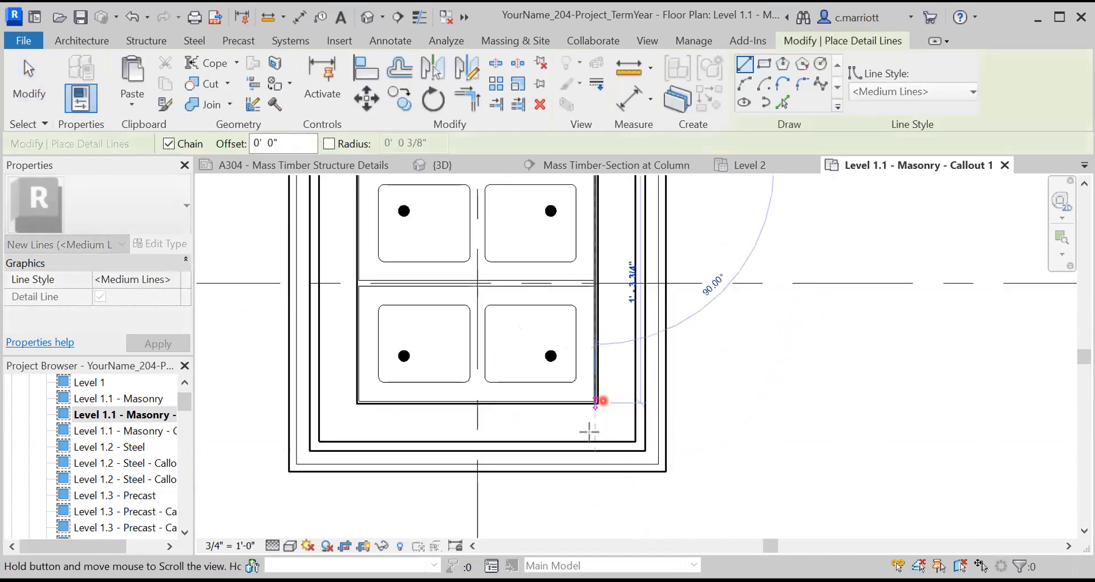
left_click(586, 525)
key("Escape")
key("Escape")
scroll(608, 429, "down", 2)
scroll(638, 383, "down", 3)
middle_click_drag(628, 382, 606, 446)
scroll(593, 402, "up", 3)
mouse_move(454, 450)
middle_mouse_down()
mouse_move(477, 445)
mouse_move(491, 402)
middle_mouse_up()
scroll(492, 402, "up", 1)
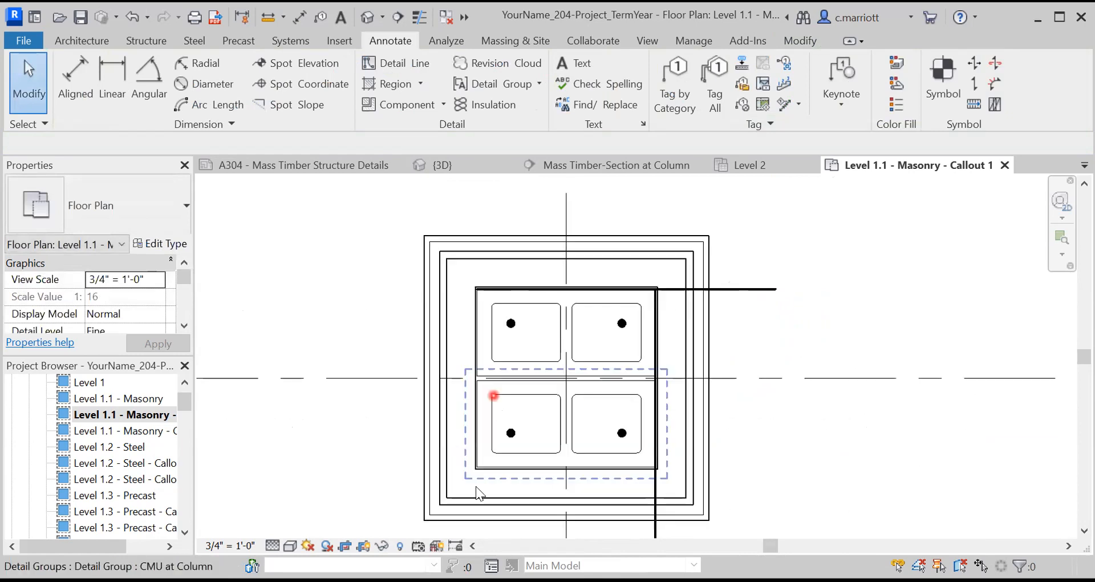
scroll(478, 488, "up", 2)
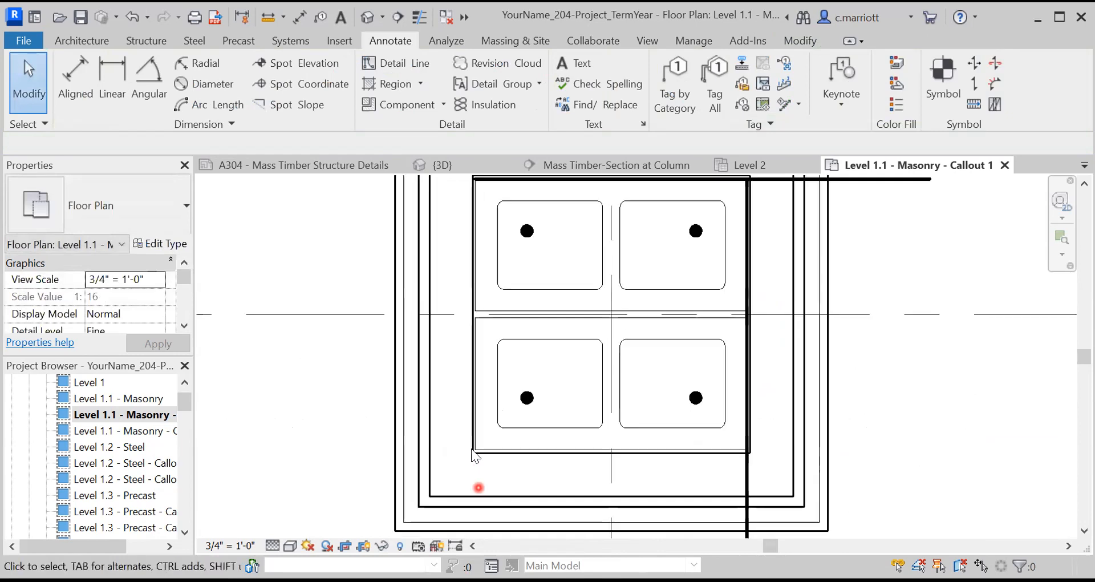
Draw a vertical Medium Lines detail line about 1'-9 1/2" long from the upper block's top-left corner down past the column's bottom edge.
left_click(408, 64)
scroll(464, 391, "down", 2)
scroll(476, 268, "up", 1)
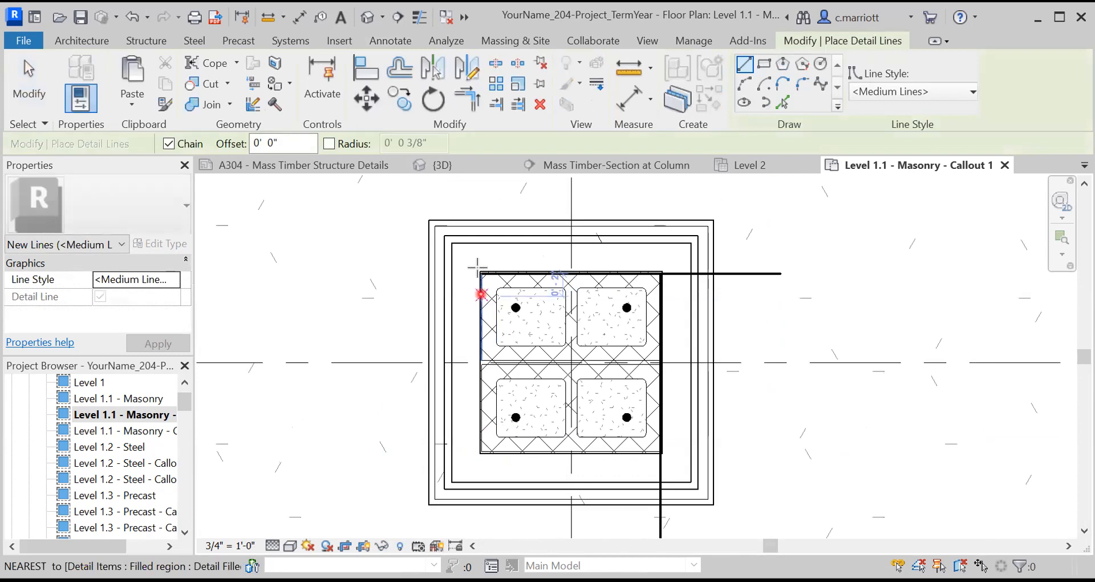
left_click(481, 273)
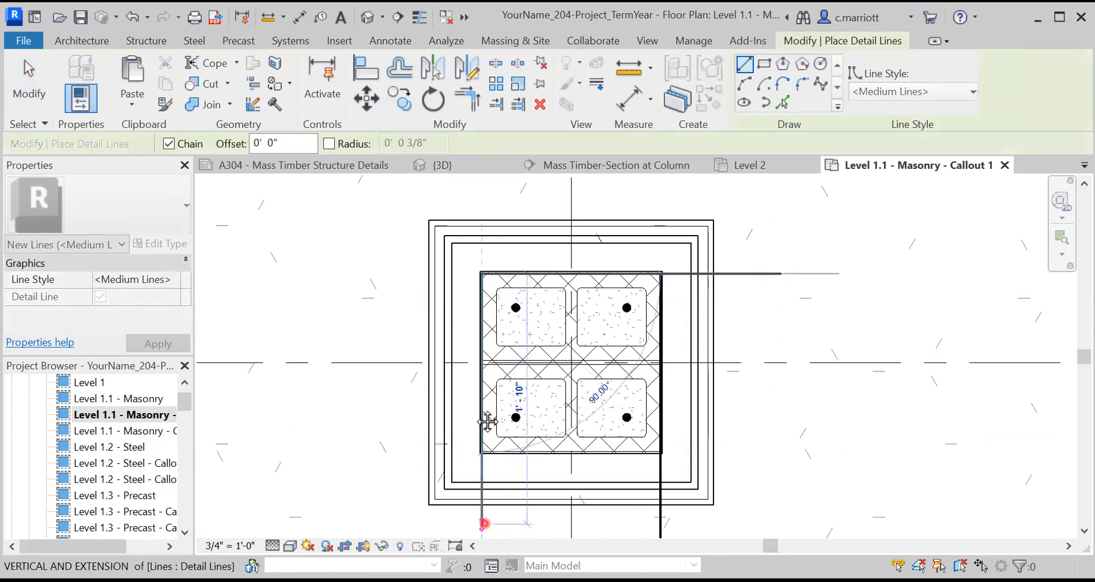
middle_click_drag(483, 523, 479, 415)
left_click(472, 428)
key("Escape")
key("Escape")
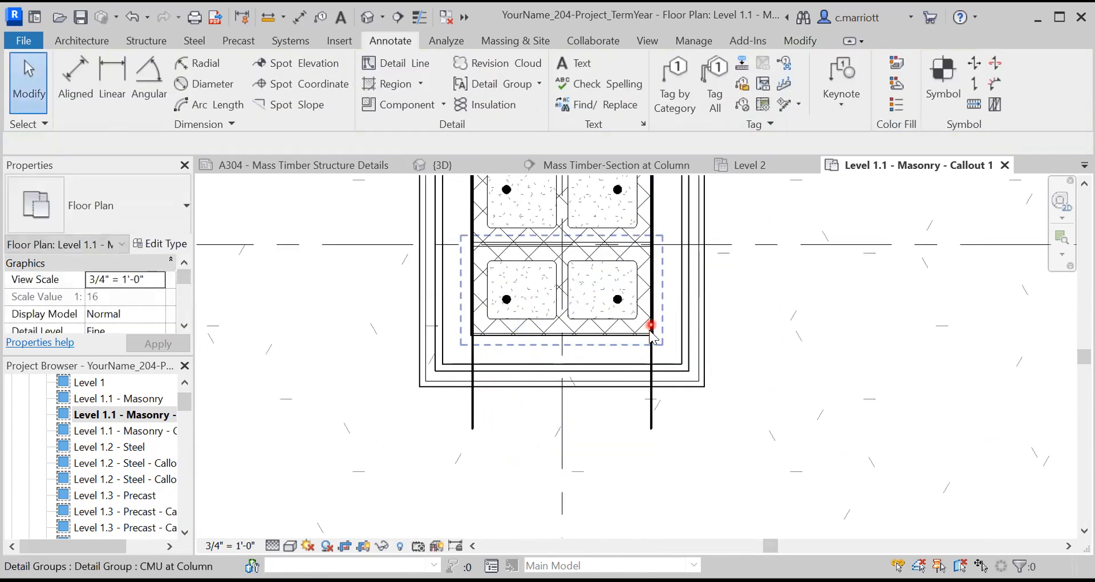
Draw a horizontal Medium Lines detail line about 1'-11 1/2" long from the lower block's bottom-right corner to the left, past the column.
scroll(651, 328, "up", 3)
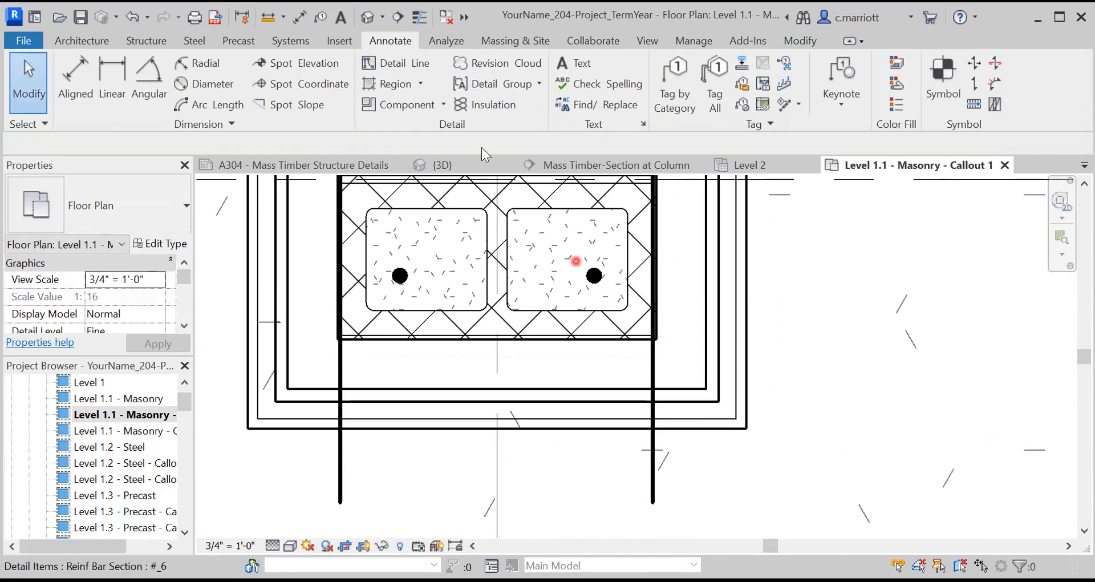
left_click(652, 335)
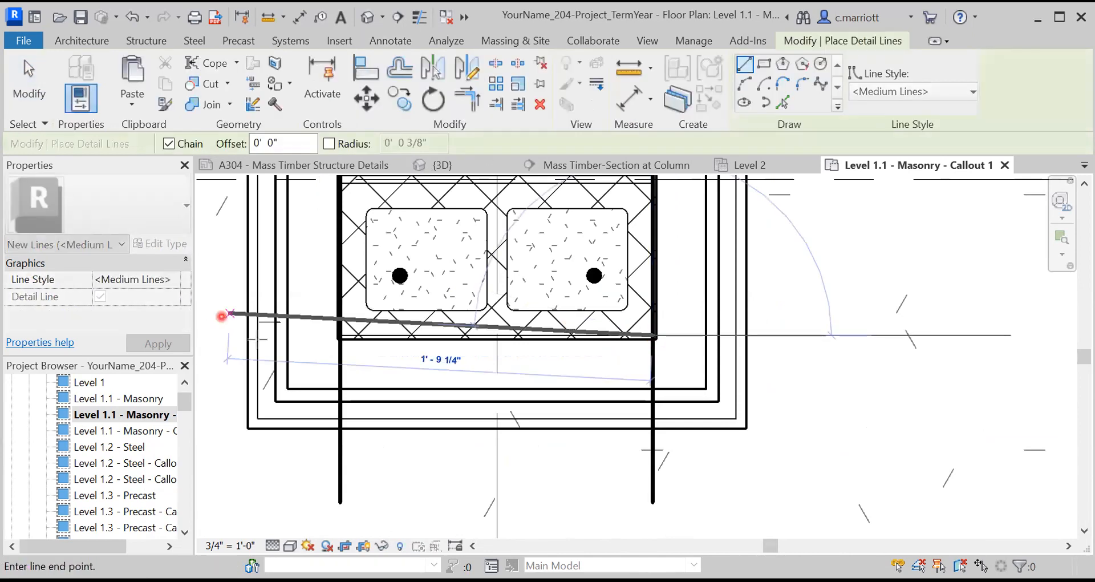
middle_click_drag(252, 336, 449, 371)
left_click(331, 369)
key("Escape")
key("Escape")
scroll(457, 418, "down", 5)
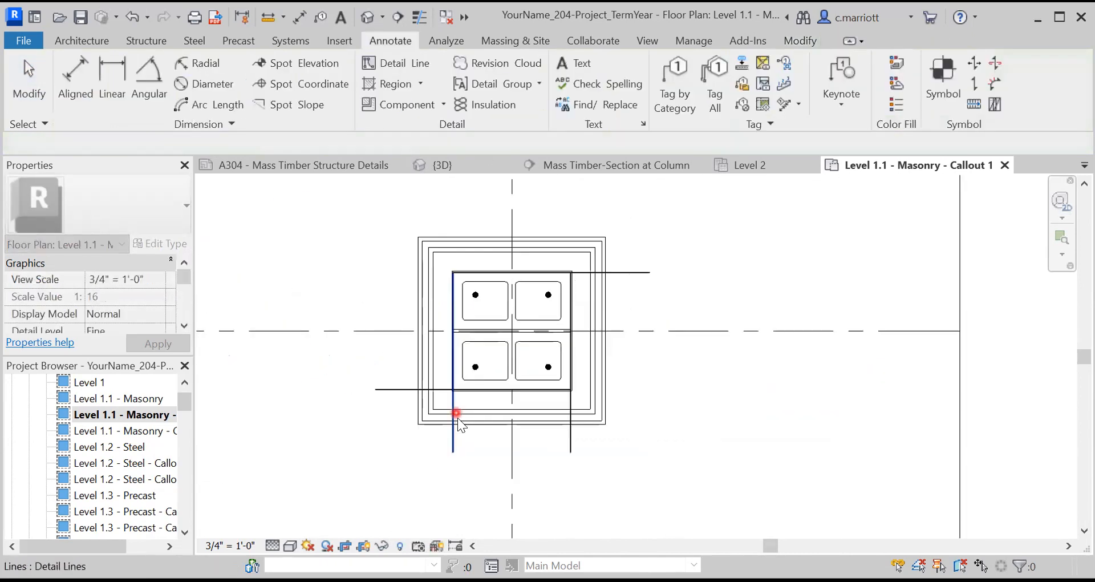
Move the horizontal detail line on the column's top edge down 2.5" into the upper blocks.
scroll(478, 428, "up", 3)
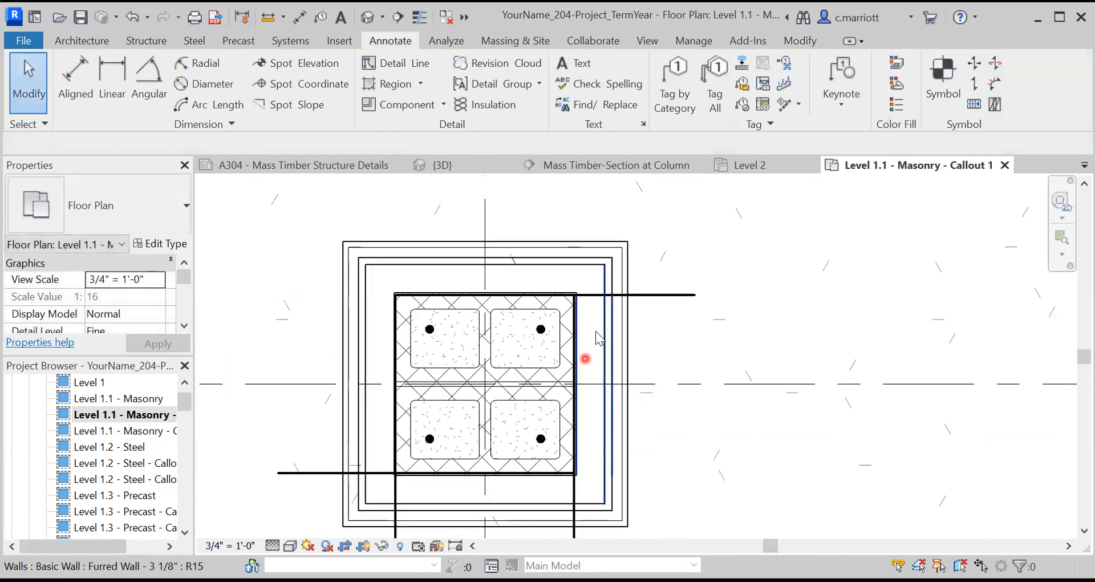
left_click(582, 297)
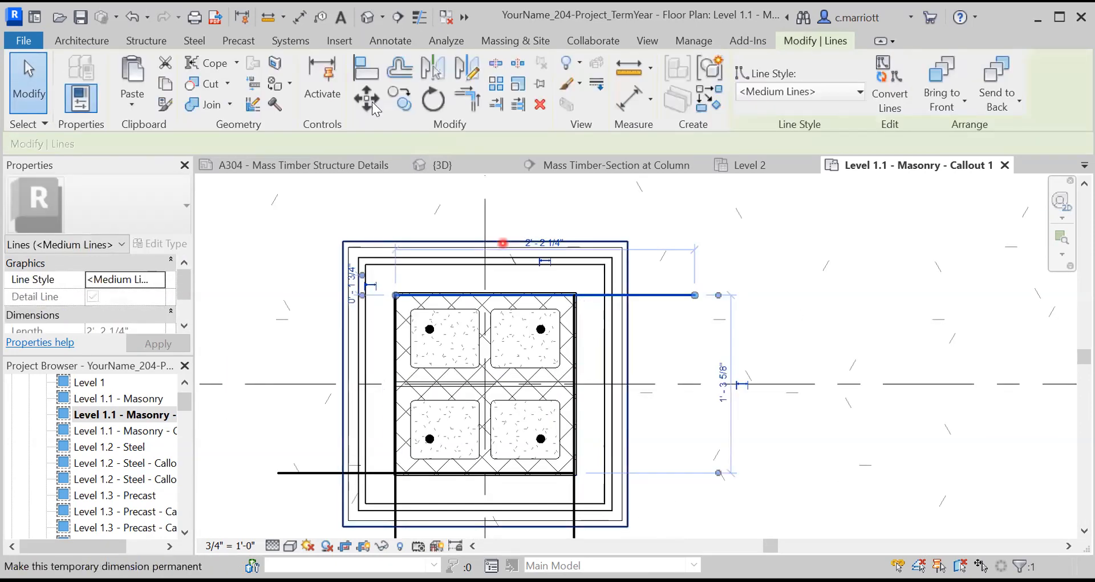
left_click(365, 102)
left_click(767, 298)
type("2")
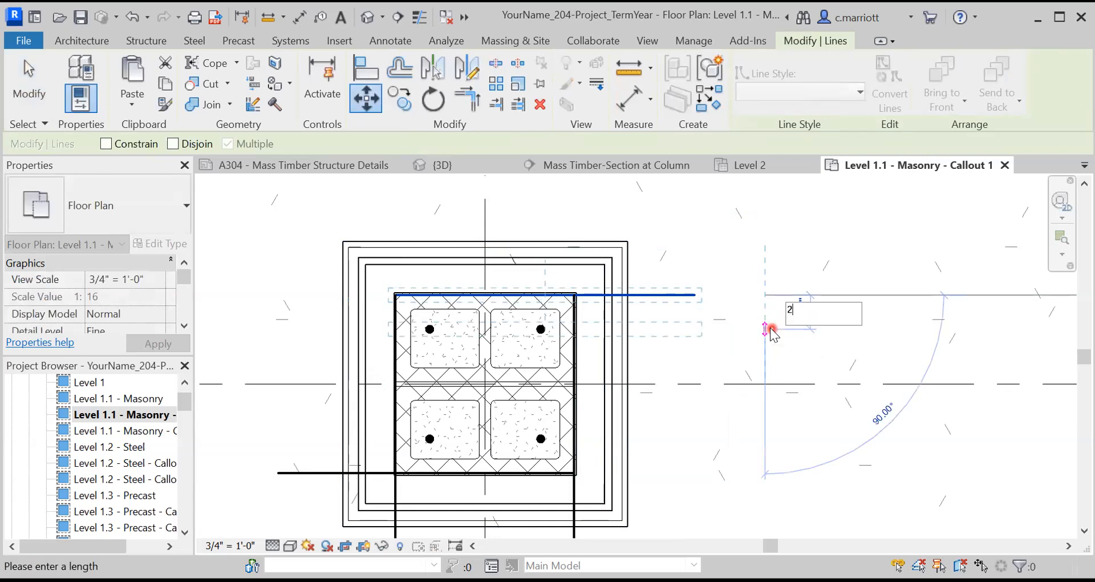
key("Return")
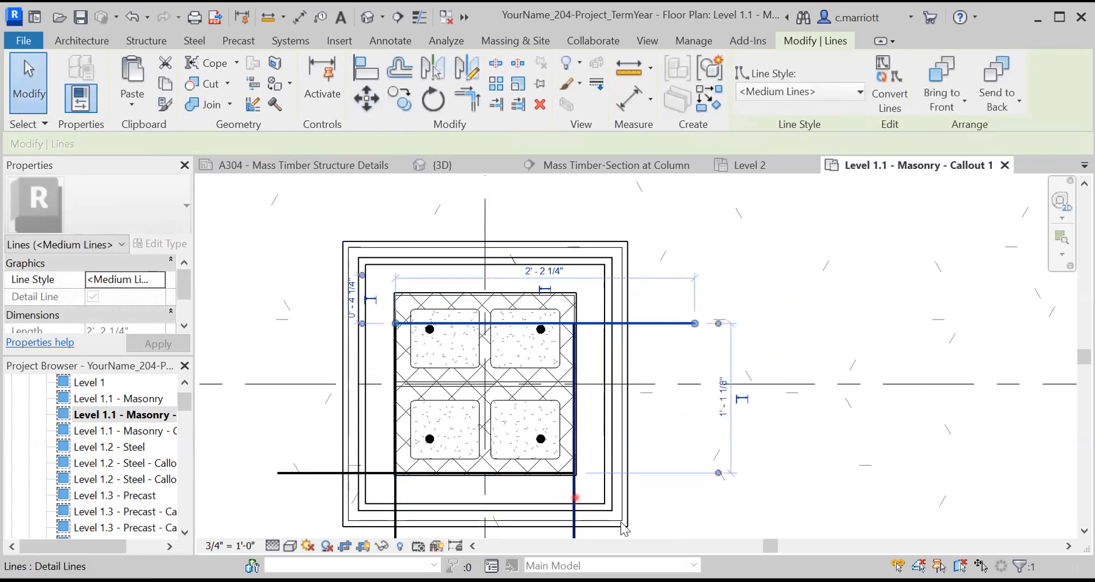
left_click(573, 514)
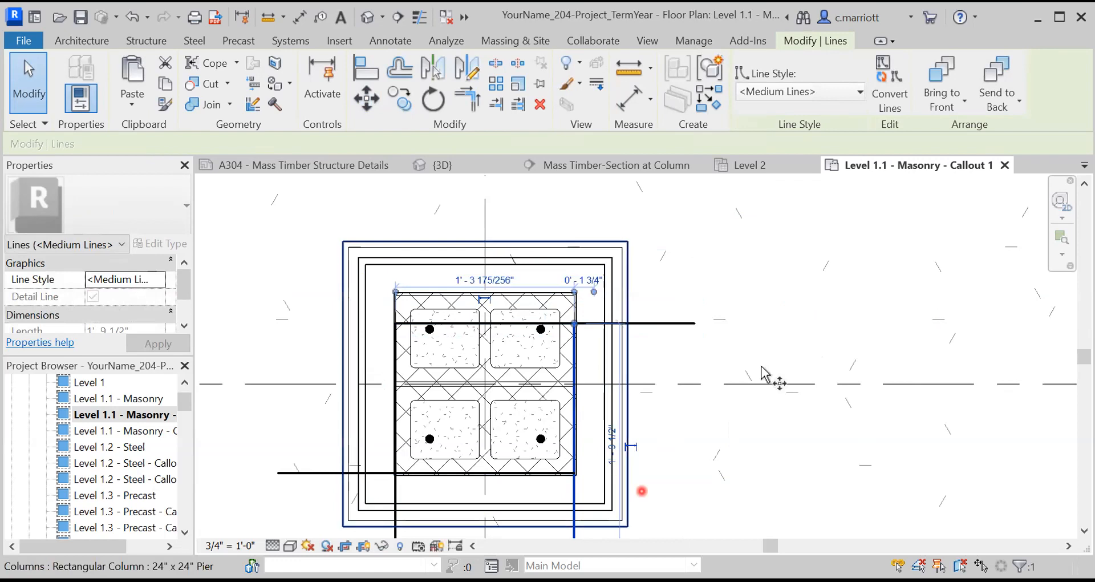
key("m")
key("v")
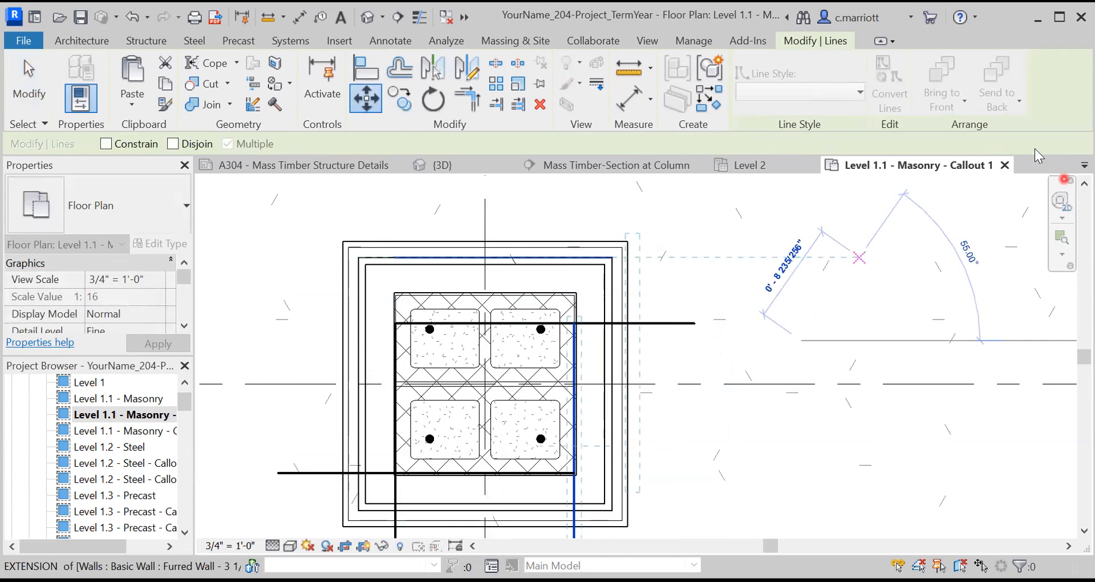
key("Escape")
key("Escape")
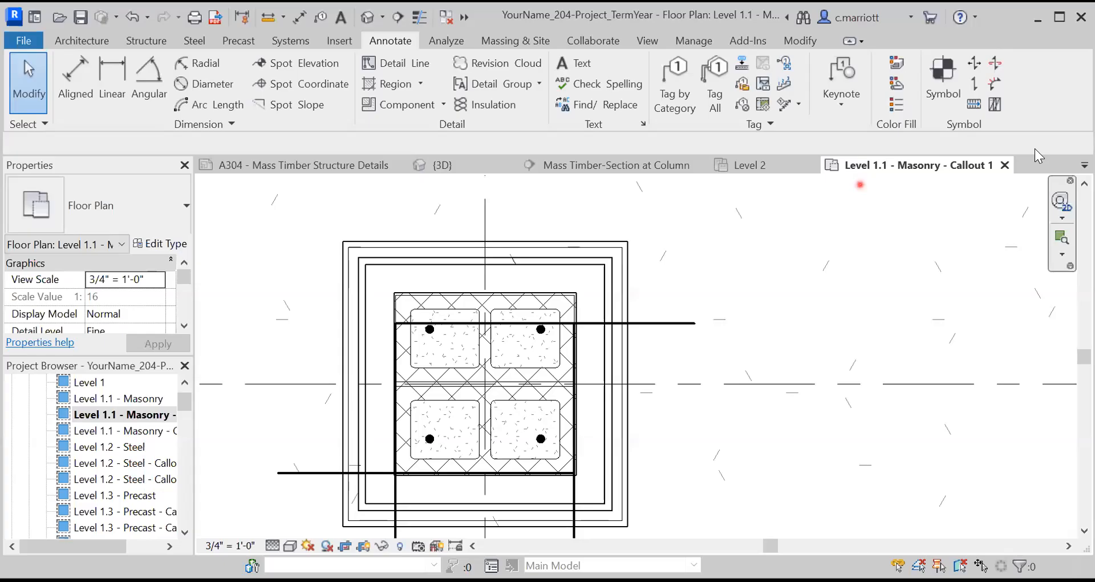
Move the vertical detail line on the column's right edge 2.5" to the left.
left_click(573, 501)
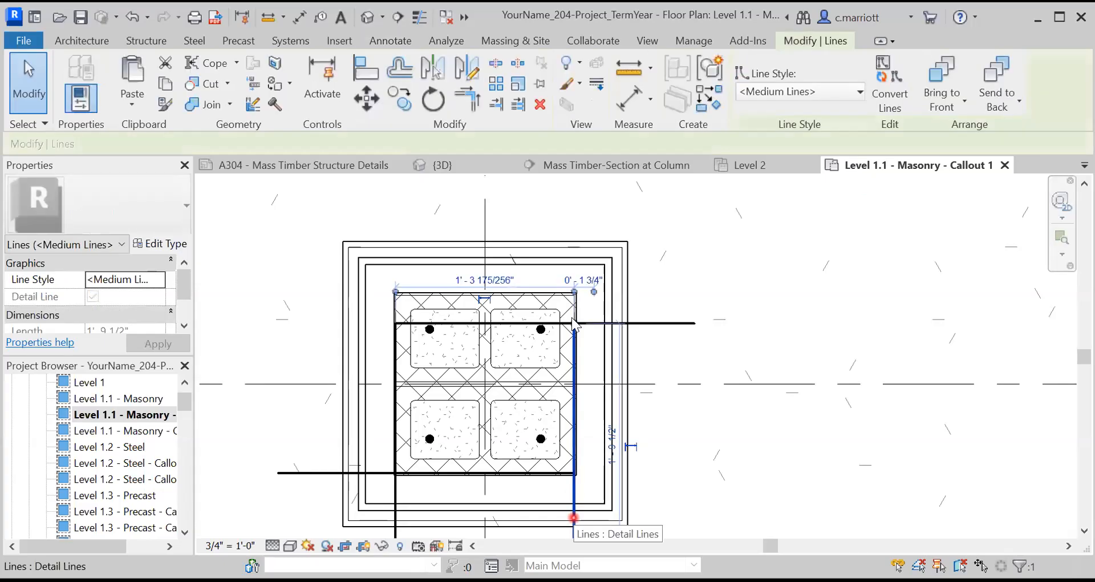
left_click(365, 98)
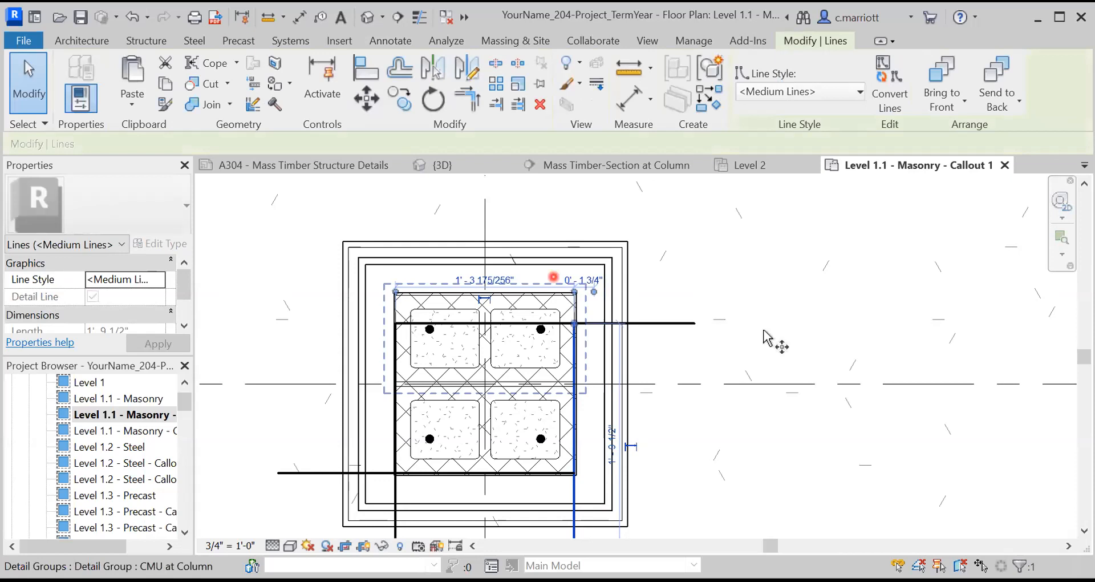
left_click(730, 332)
type("2.5\"")
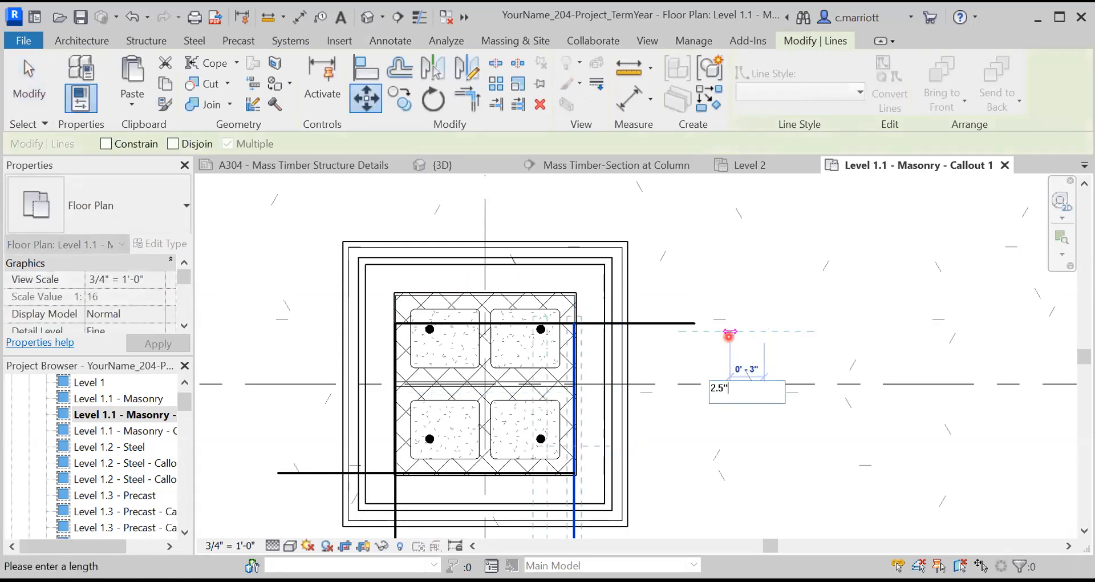
key("Return")
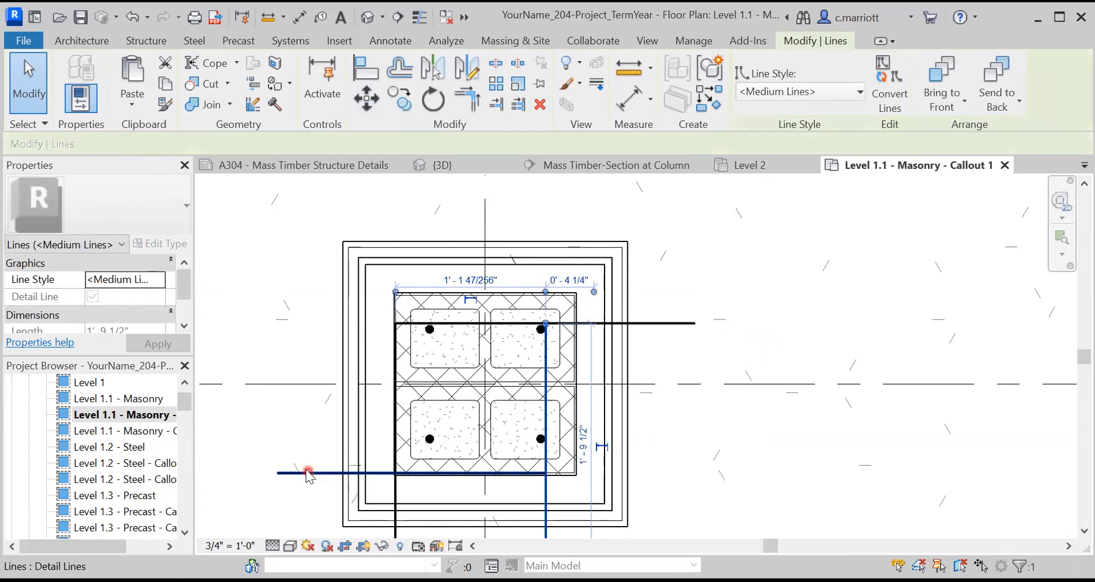
Move the horizontal detail line on the column's bottom edge up 2.5".
left_click(308, 473)
key("m")
key("v")
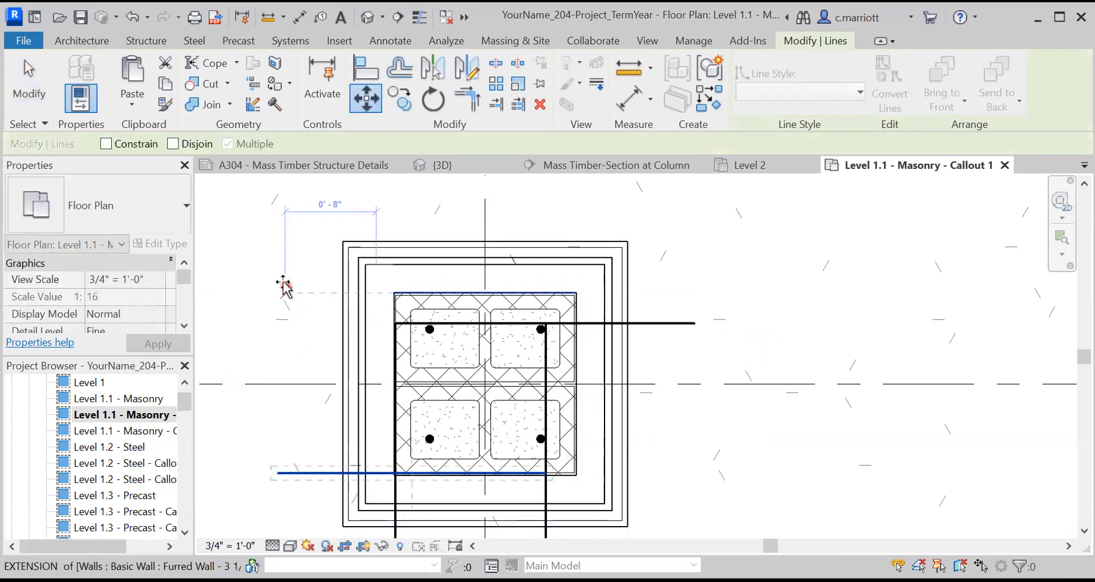
left_click(277, 248)
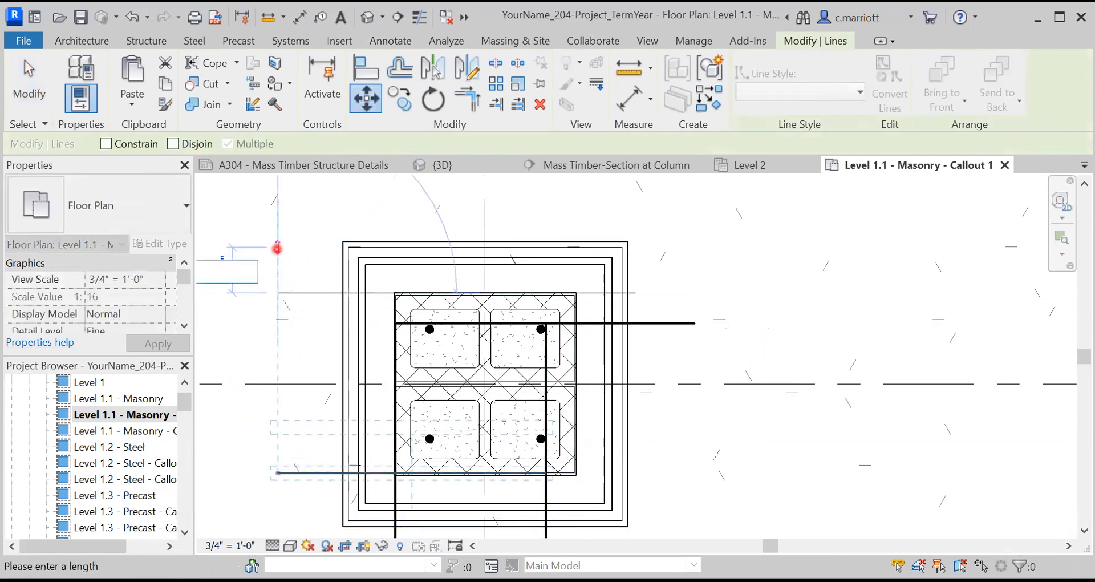
key("Return")
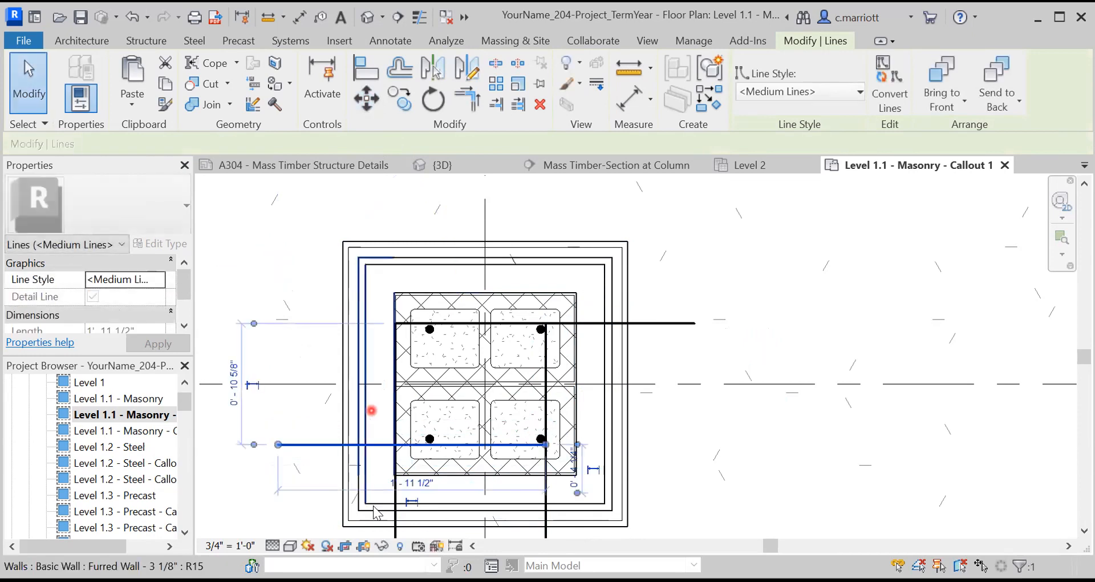
Move the vertical detail line on the column's left edge 2.5" to the right.
left_click(394, 519)
left_click(363, 104)
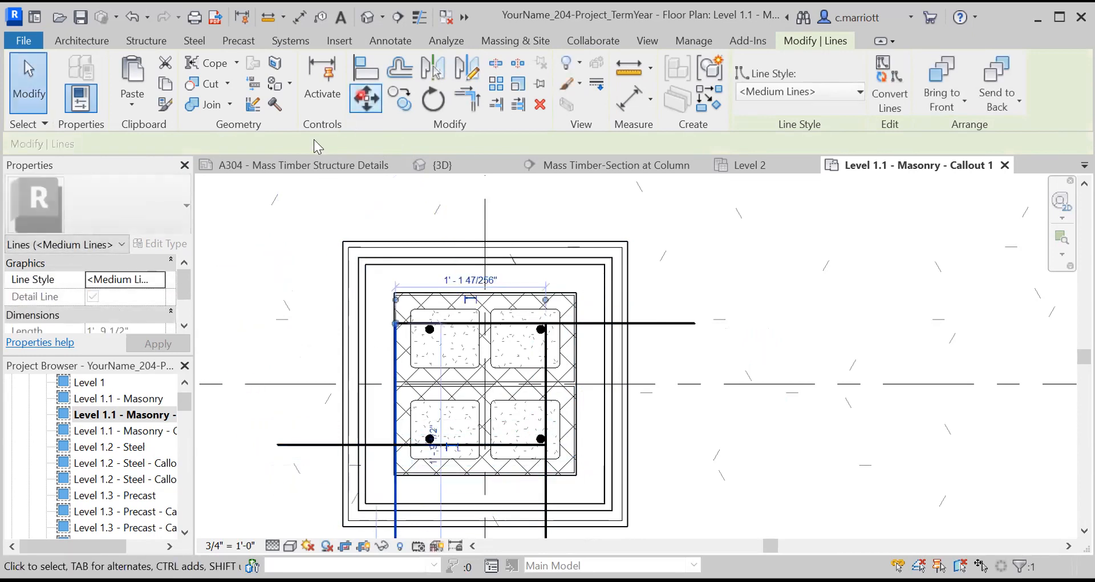
left_click(229, 258)
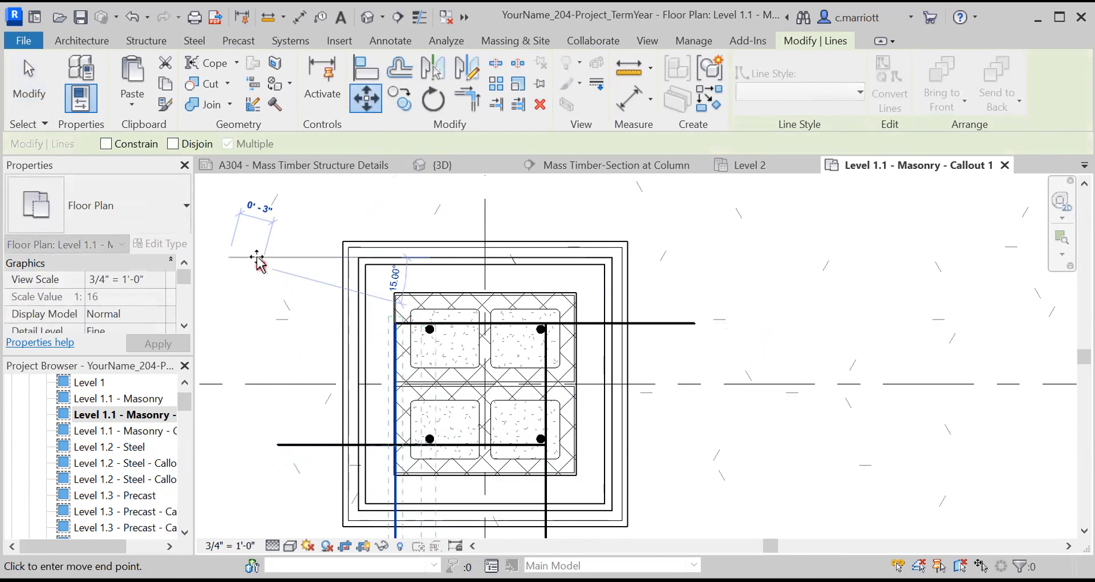
type("2.5\"")
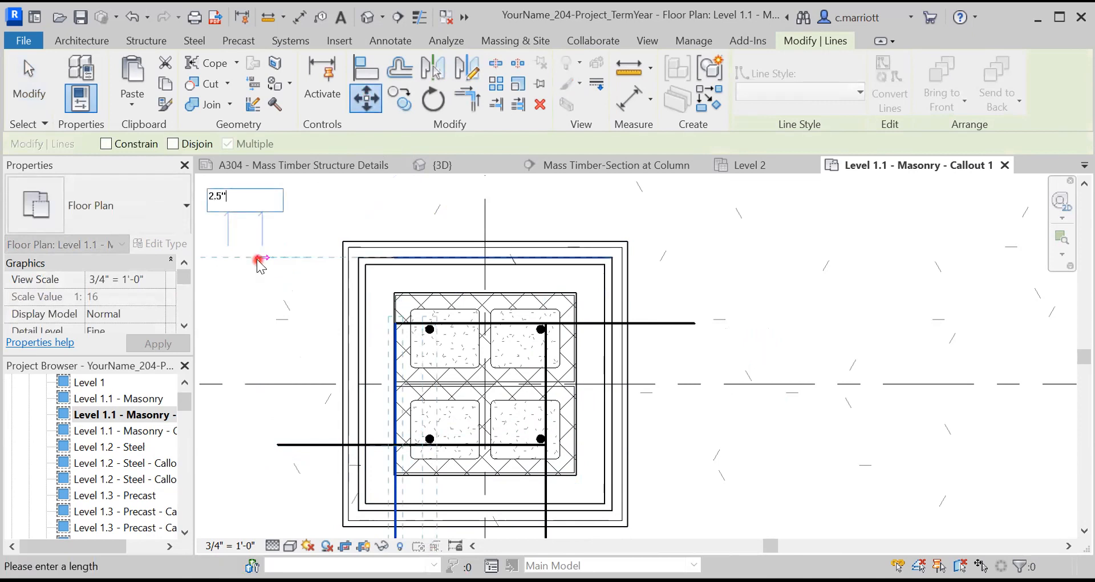
key("Return")
key("Escape")
Draw a Medium Lines detail rectangle with 3/8" corner radius between the top-left and bottom-right intersections of the four offset lines.
scroll(514, 326, "up", 4)
scroll(485, 309, "down", 2)
left_click(671, 101)
left_click(425, 65)
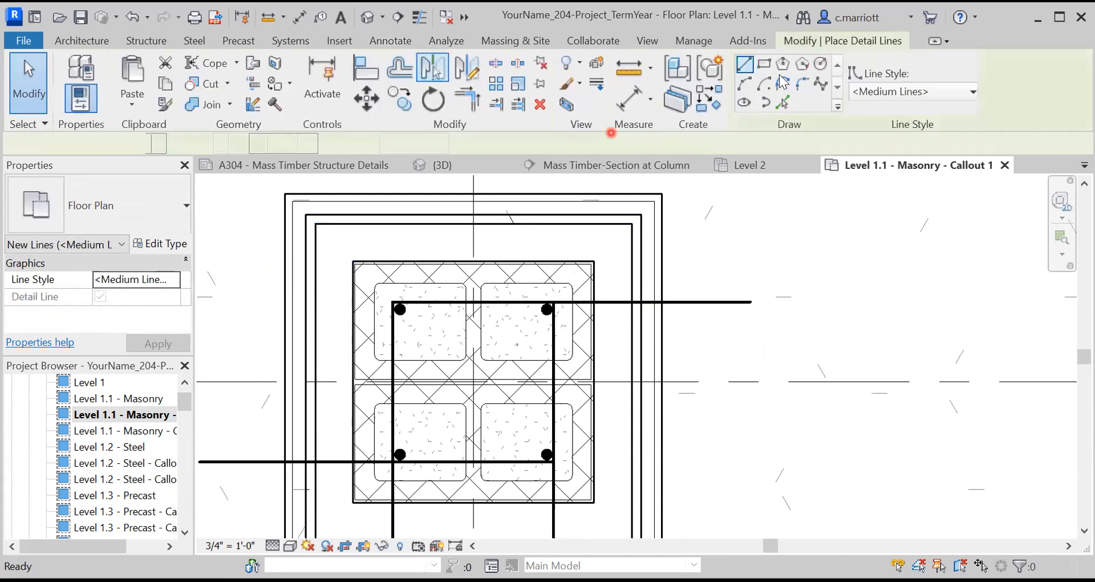
left_click(765, 65)
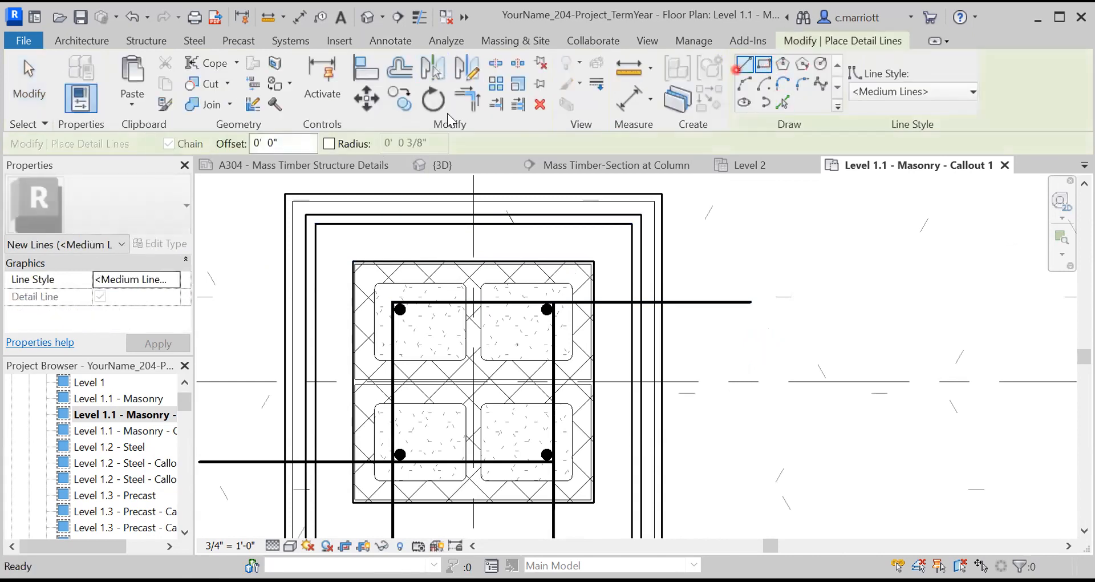
left_click(344, 145)
left_click(392, 142)
left_click(398, 308)
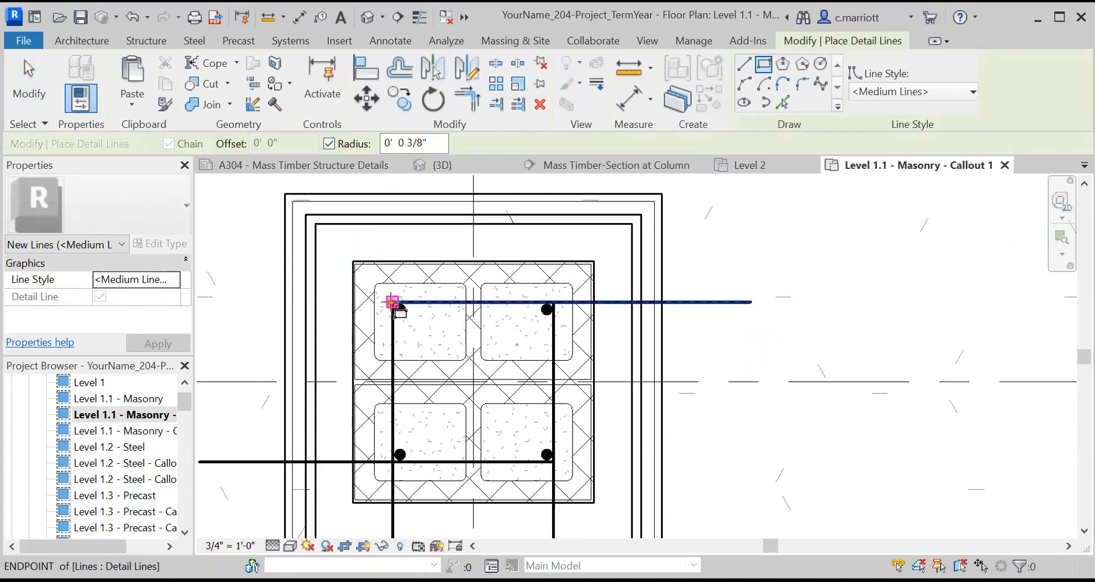
left_click(552, 461)
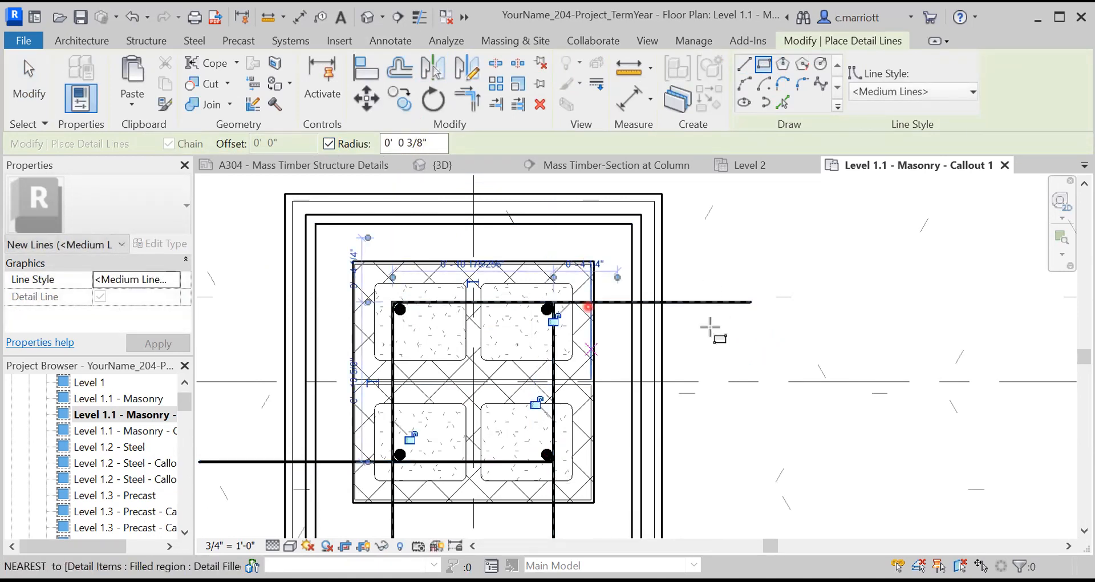
left_click(718, 356)
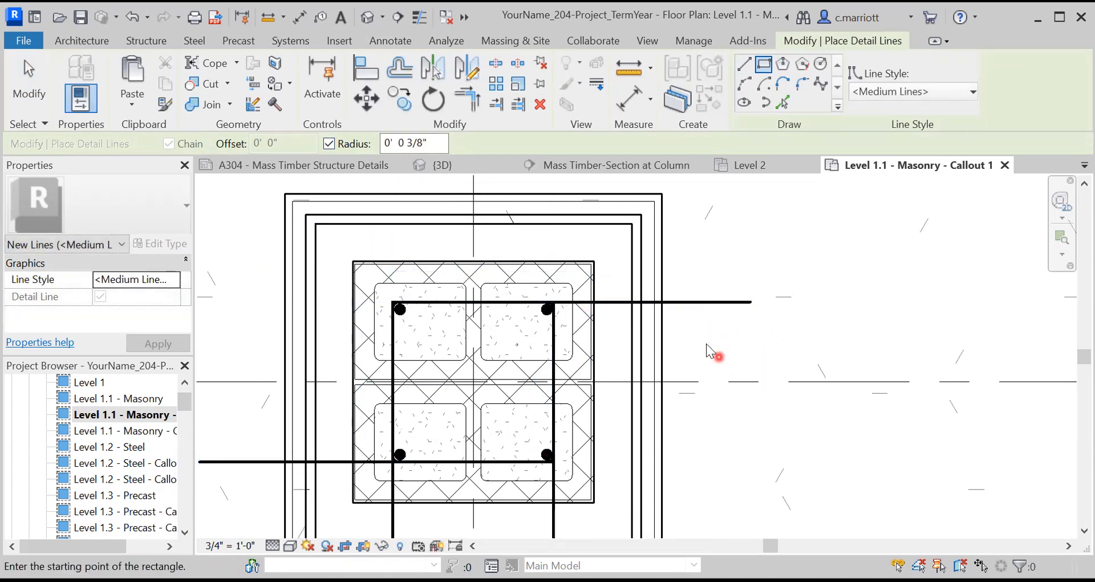
key("Escape")
Delete the four straight offset detail lines, keeping only the rounded rectangle around the rebar sections.
left_click(692, 301)
key("Delete")
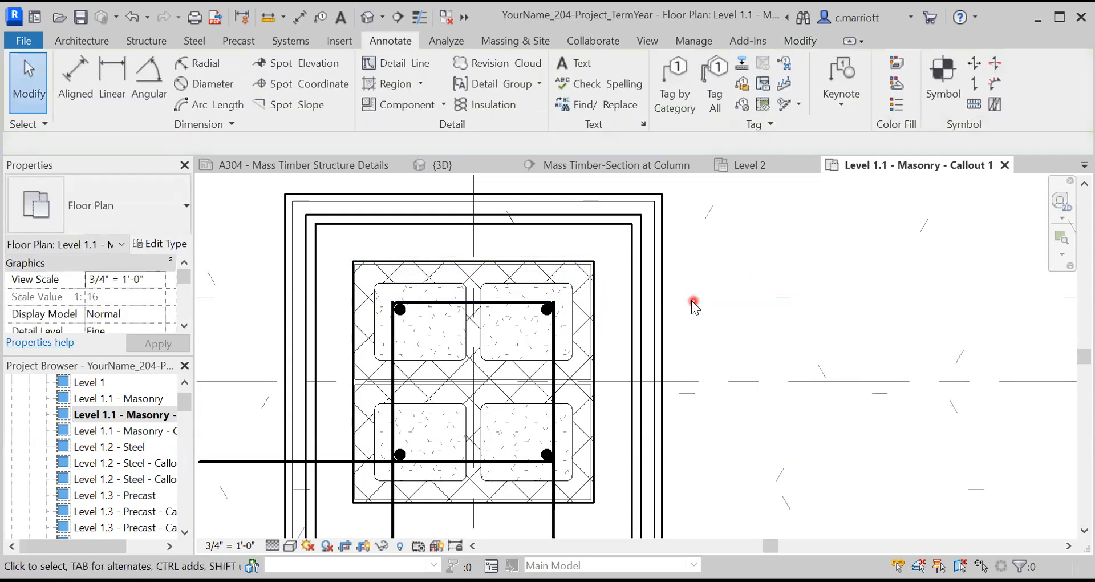
left_click(393, 518)
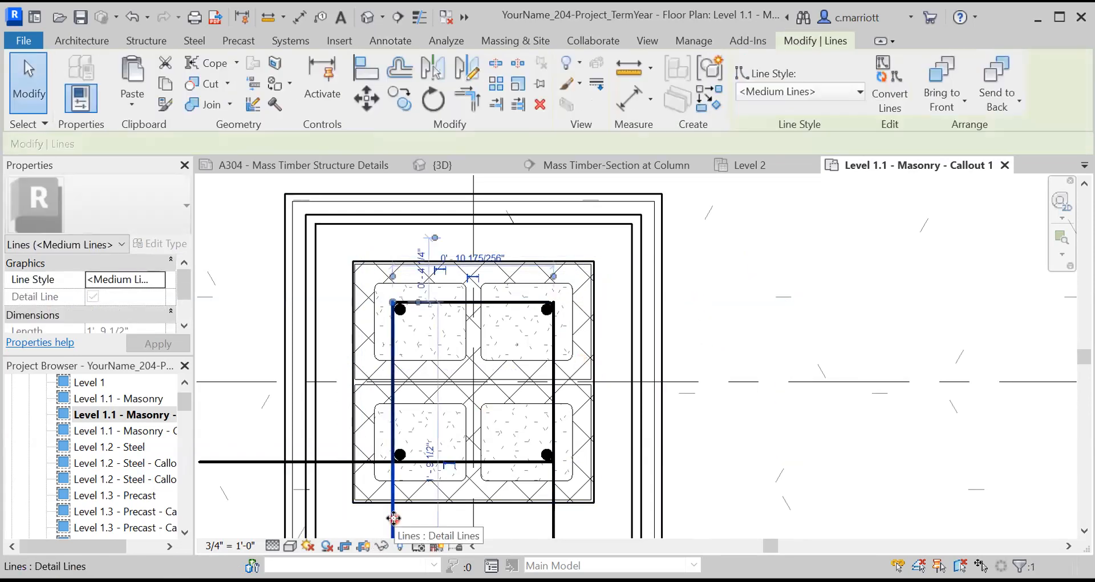
key("Escape")
left_click(497, 520)
key("Delete")
left_click(237, 462)
key("Delete")
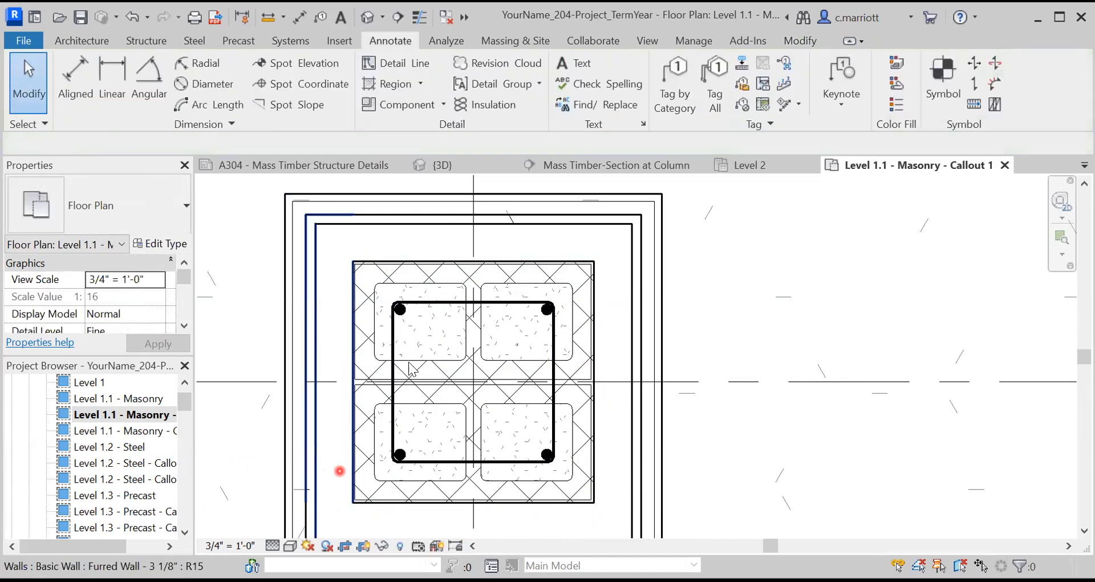
Check the rounded tie around the rebar against the 16X16 Masonry Column Reinforcing reference detail in the web browser.
scroll(425, 348, "up", 3)
scroll(439, 328, "down", 3)
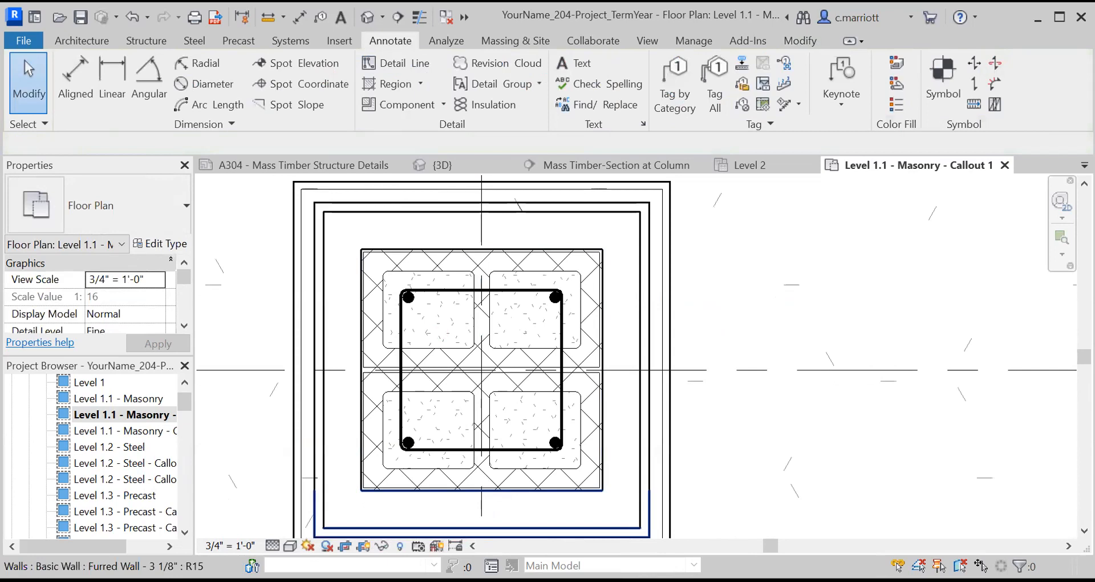
left_click(730, 182)
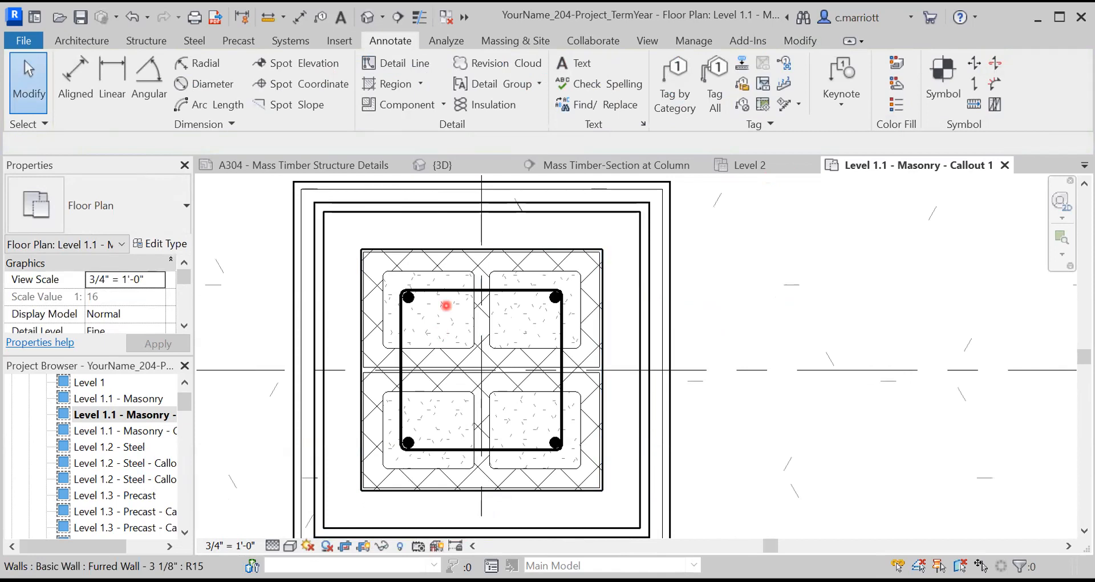
key("alt+Tab")
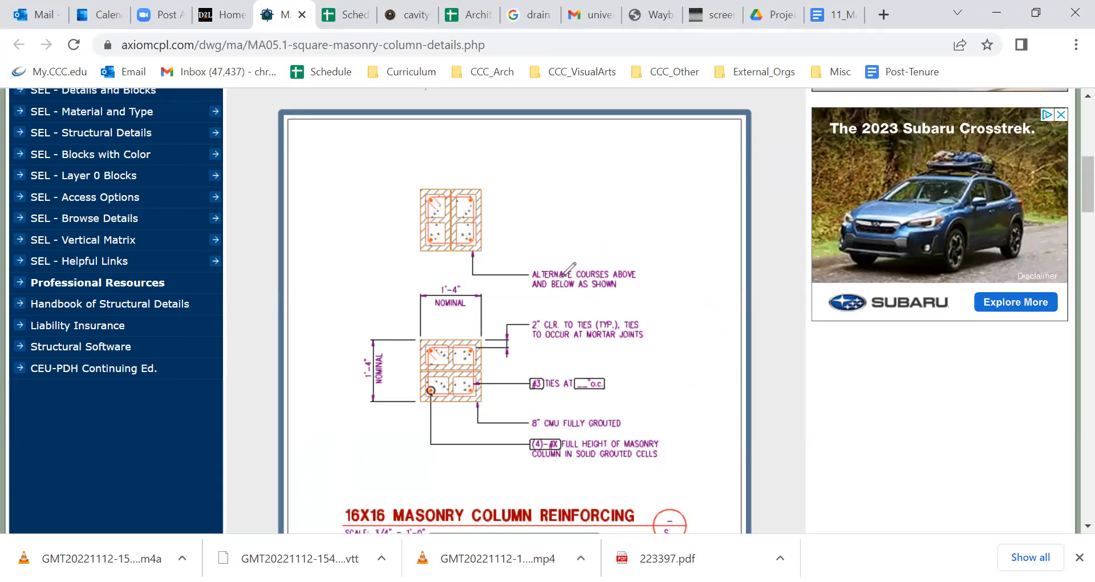
left_click(628, 244)
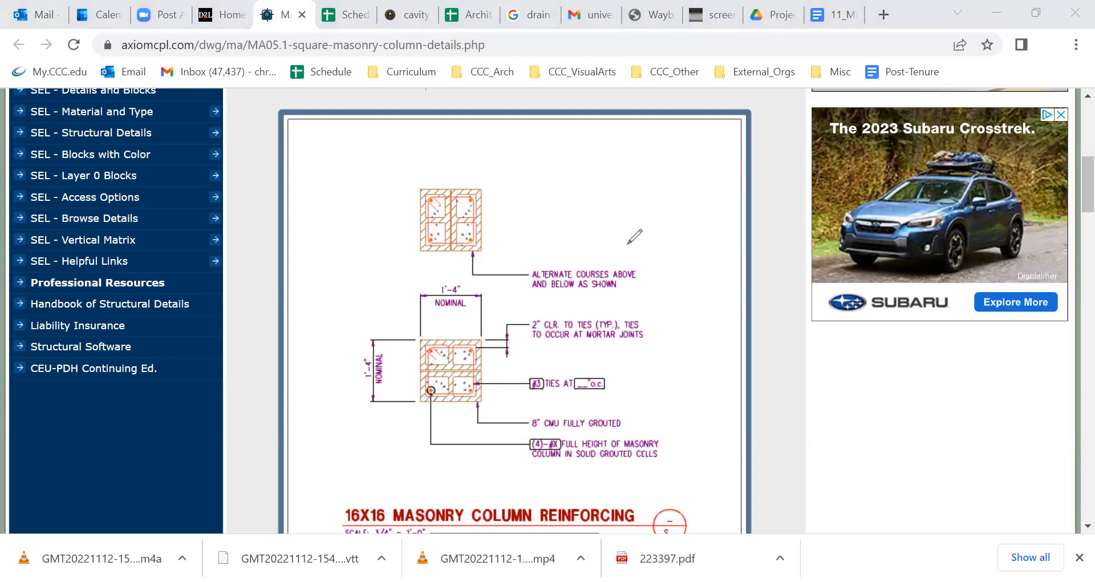
Back in Revit, draw a 1 1/2" Medium Lines detail line at 45° down and right from the centre of the column's upper-left rebar.
key("alt+Tab")
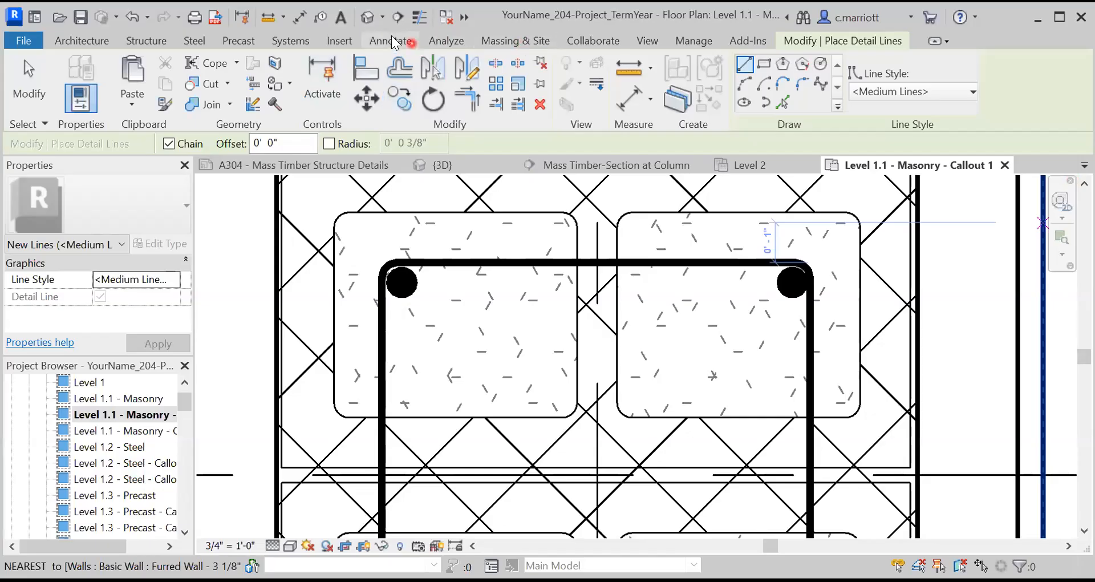
left_click(398, 280)
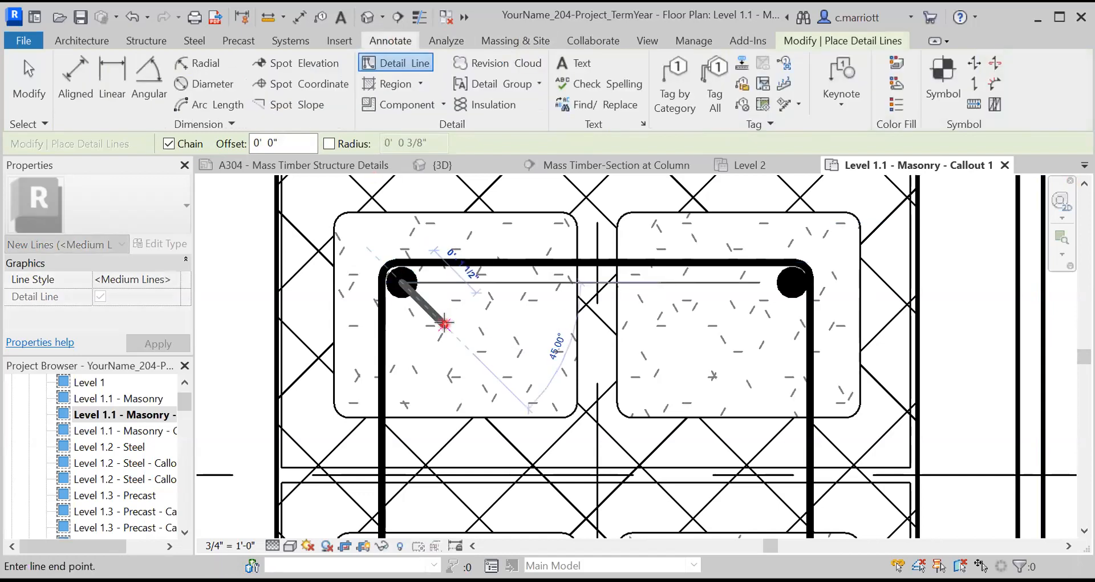
left_click(444, 325)
key("Escape")
key("Escape")
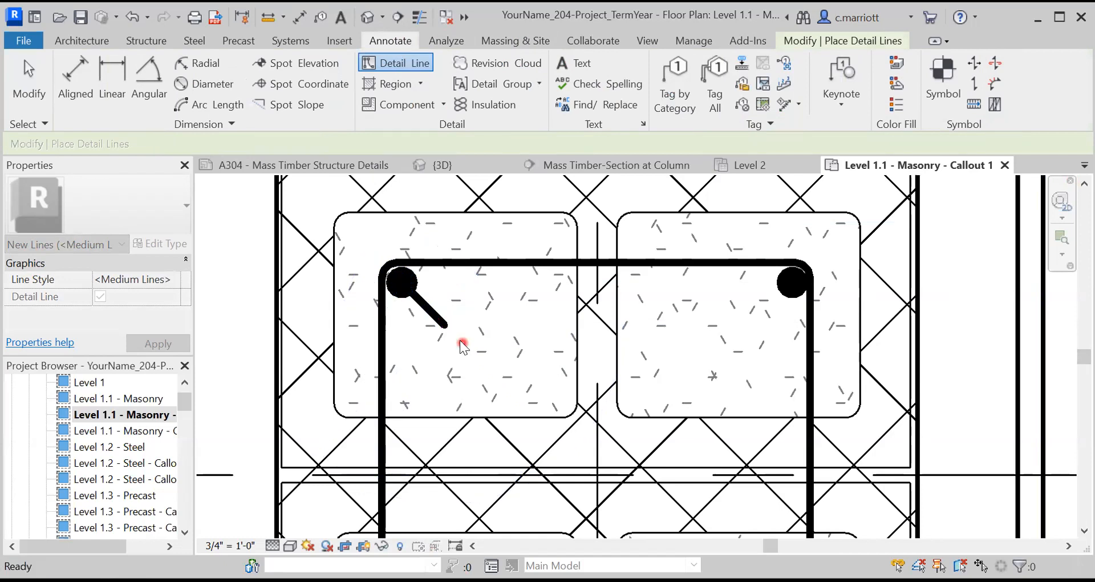
Move the diagonal detail line up so it starts on the tie's top line.
left_click(428, 307)
left_click(460, 288)
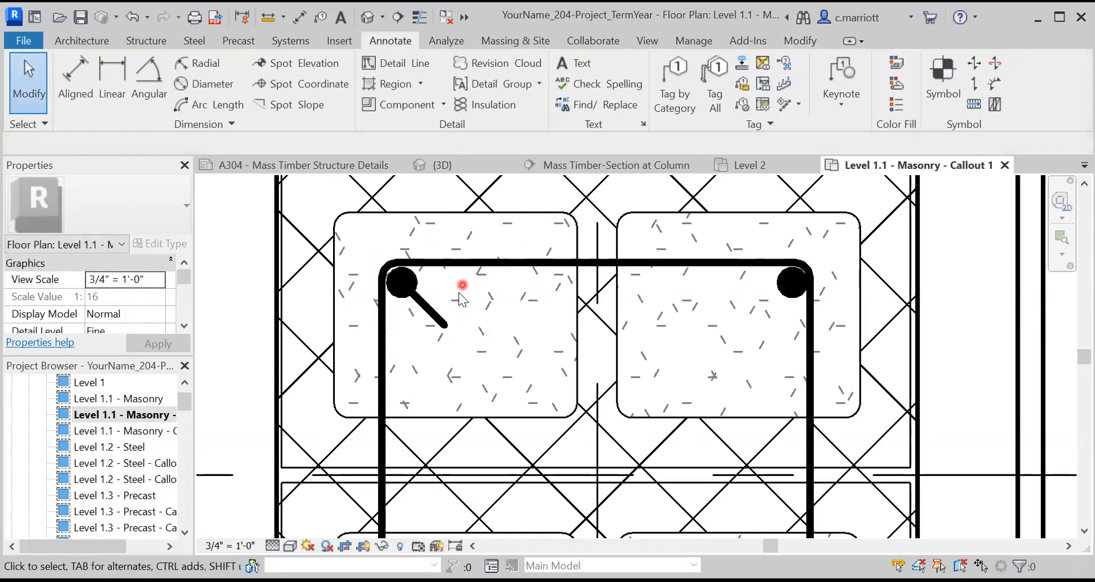
left_click(422, 307)
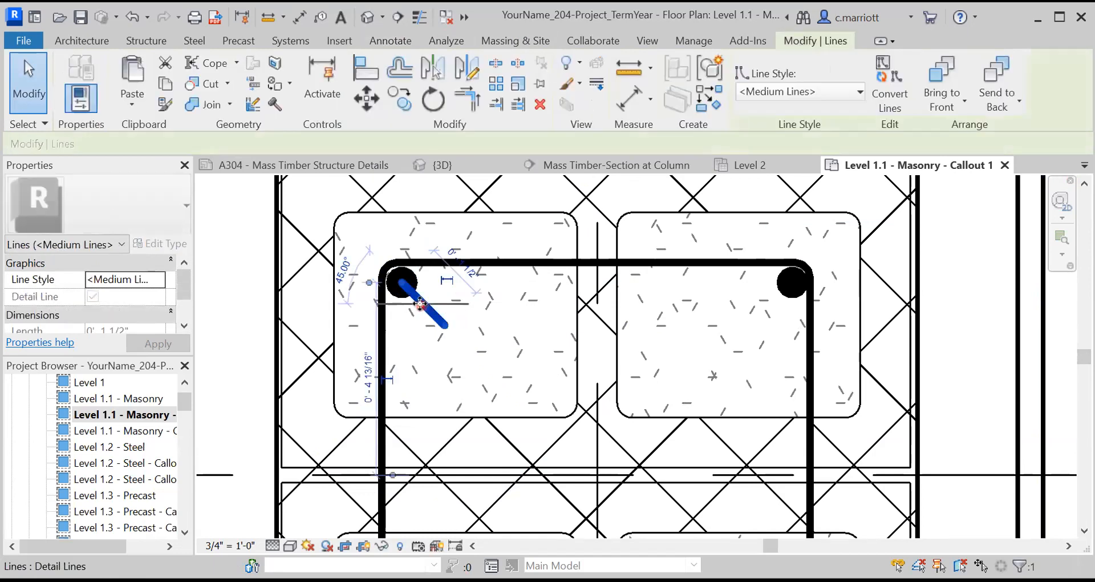
key("m")
key("v")
left_click(402, 281)
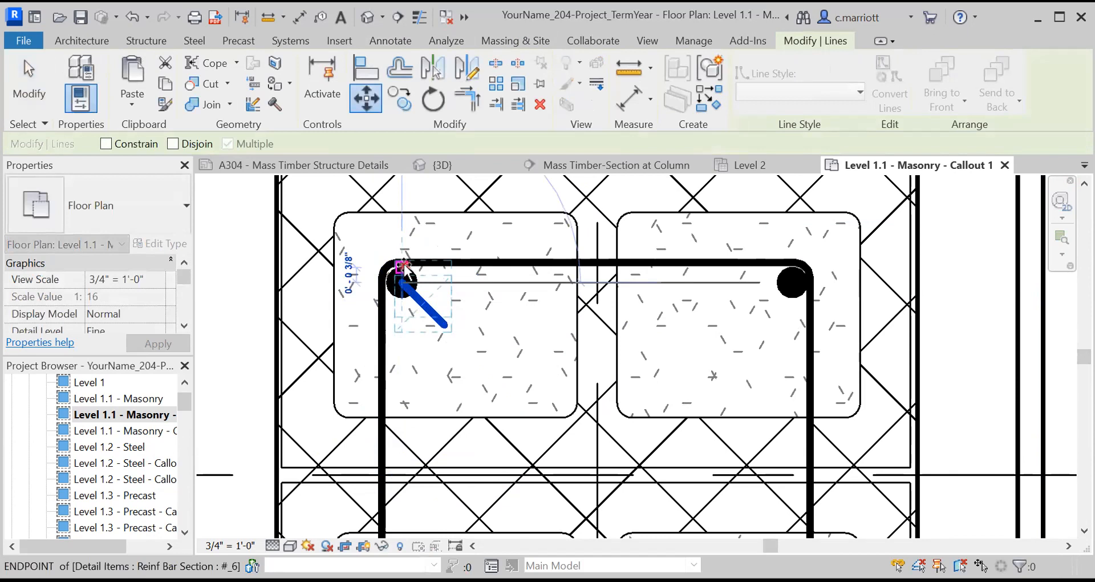
left_click(404, 265)
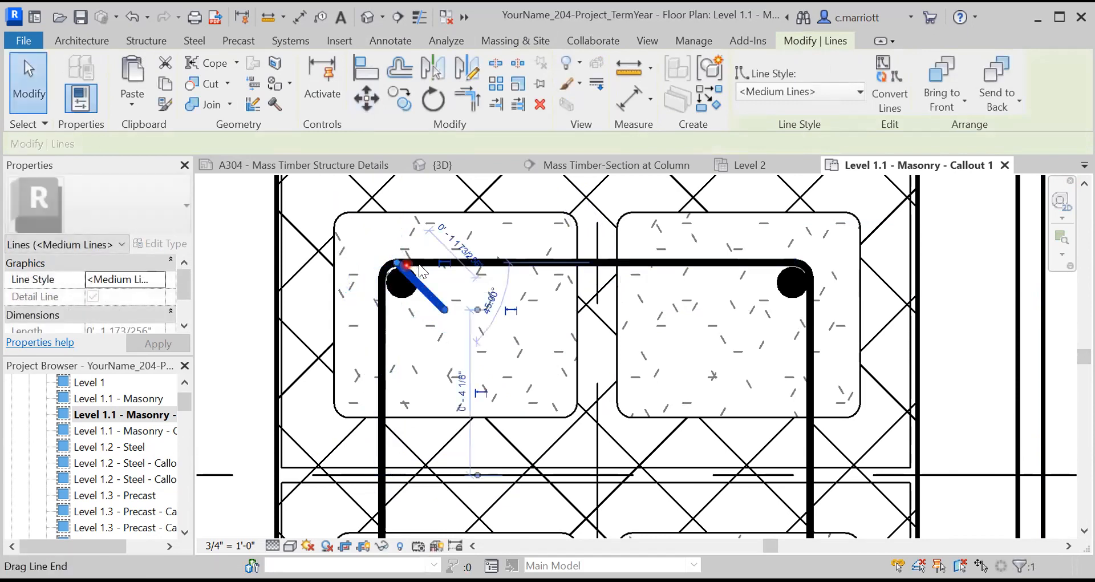
key("Escape")
left_click(442, 308)
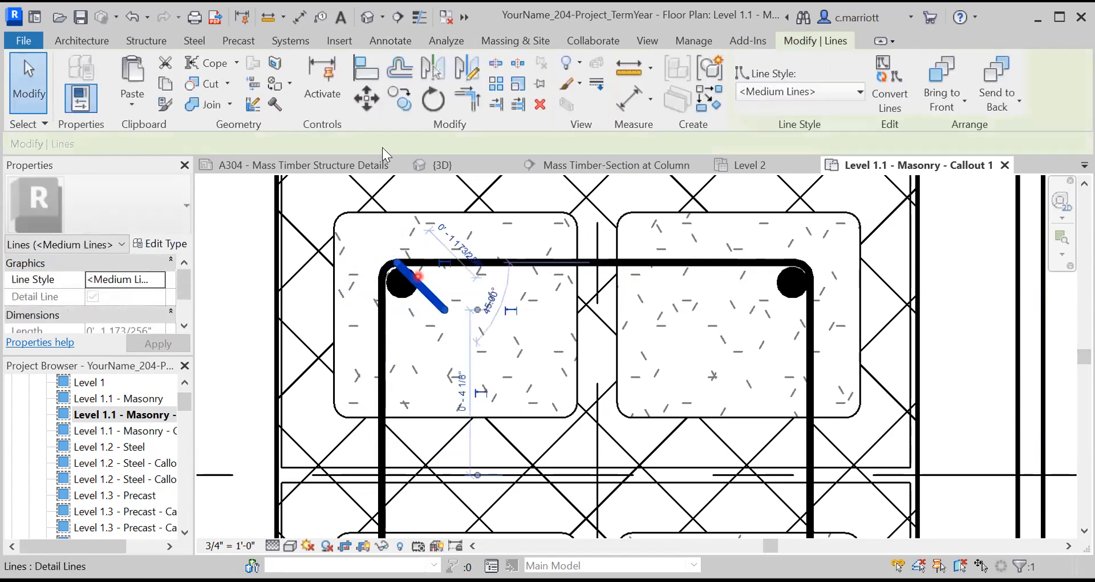
key("m")
key("v")
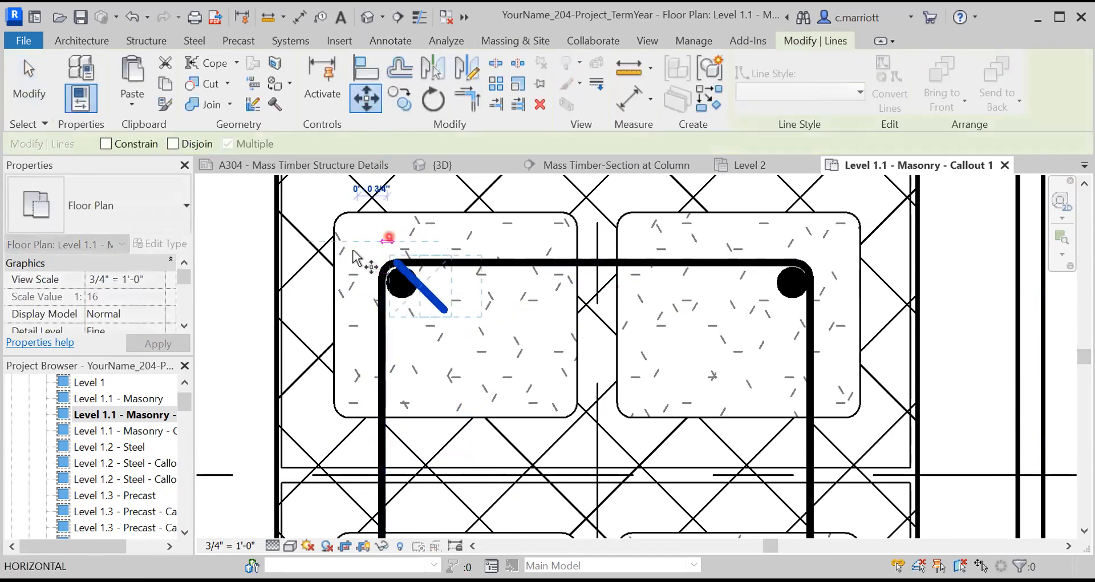
key("Delete")
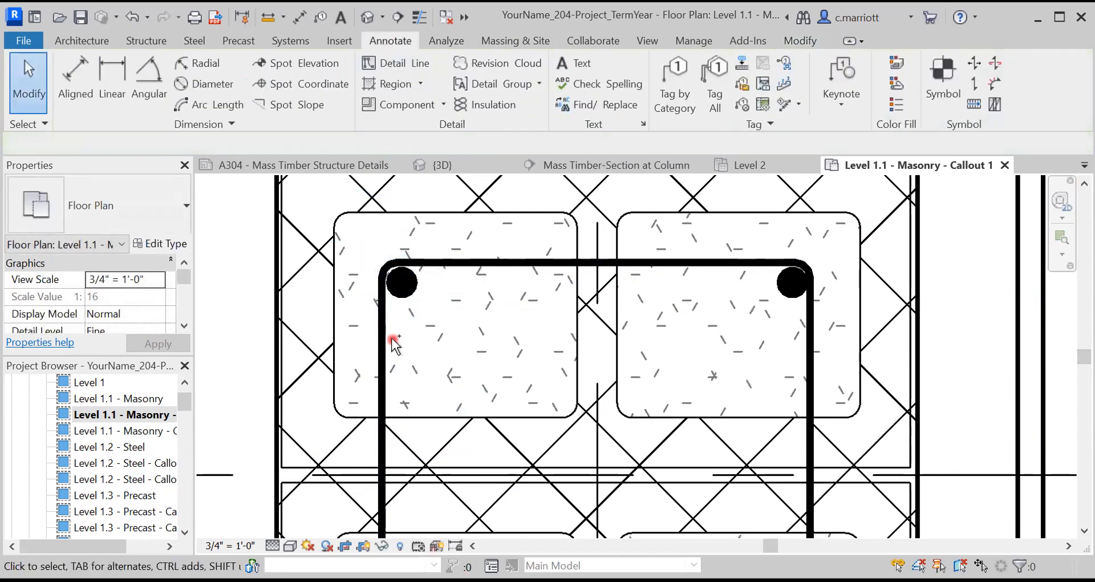
key("ctrl+z")
Move the diagonal detail line 0.5" to the right along the tie's top line.
left_click(438, 310)
left_click(365, 98)
left_click(234, 281)
type(".5")
key("Return")
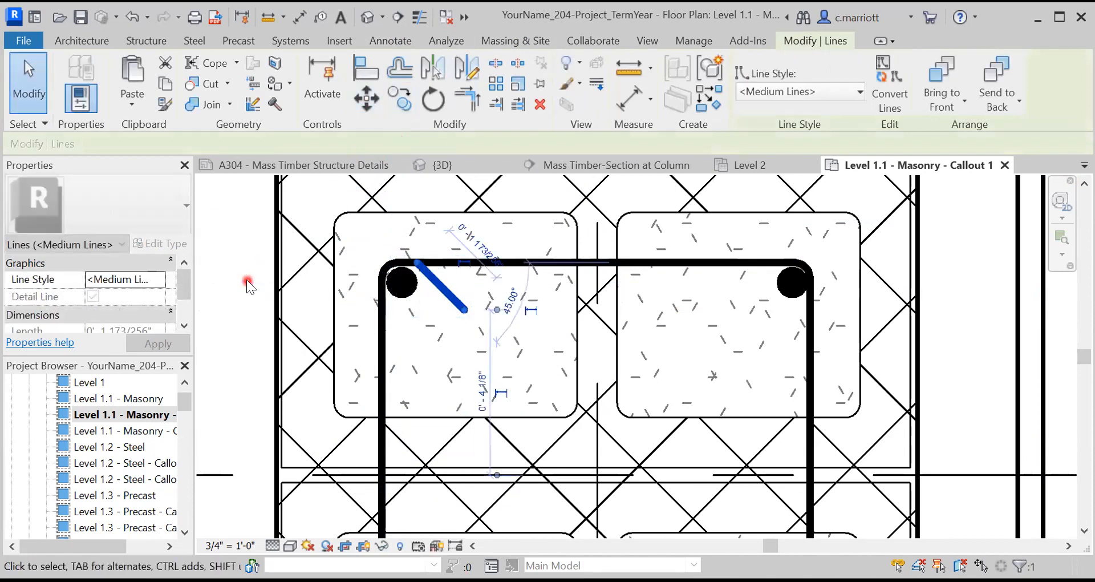
key("Escape")
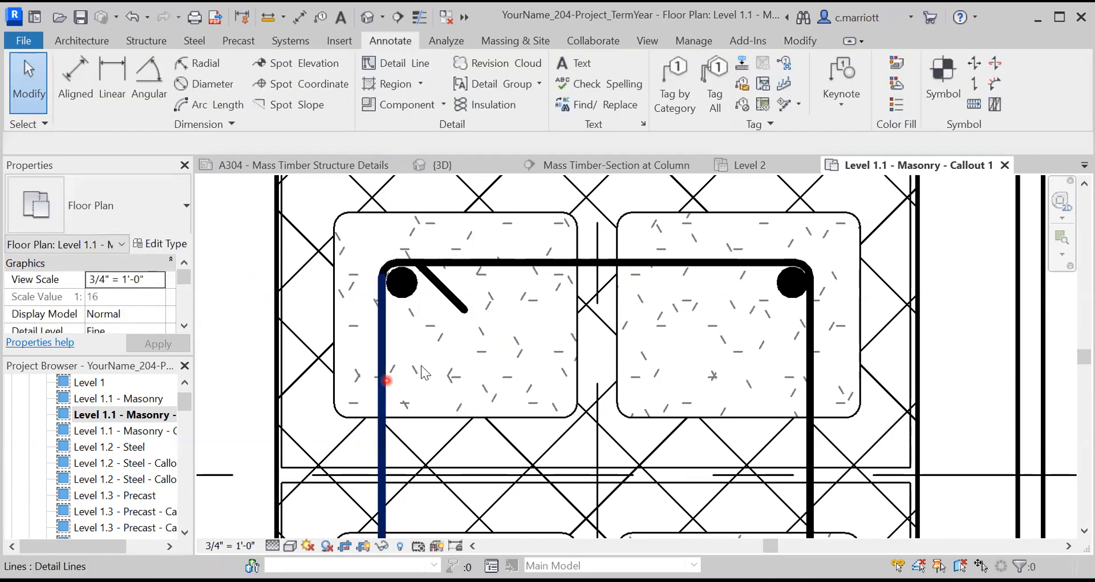
left_click(445, 290)
left_click(424, 307)
left_click(439, 283)
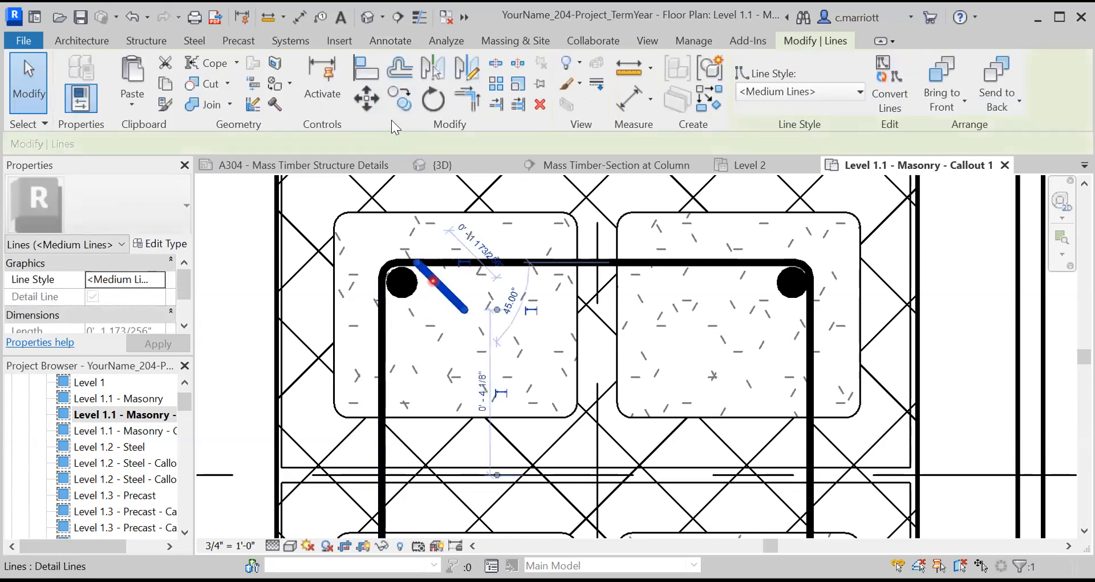
left_click(399, 98)
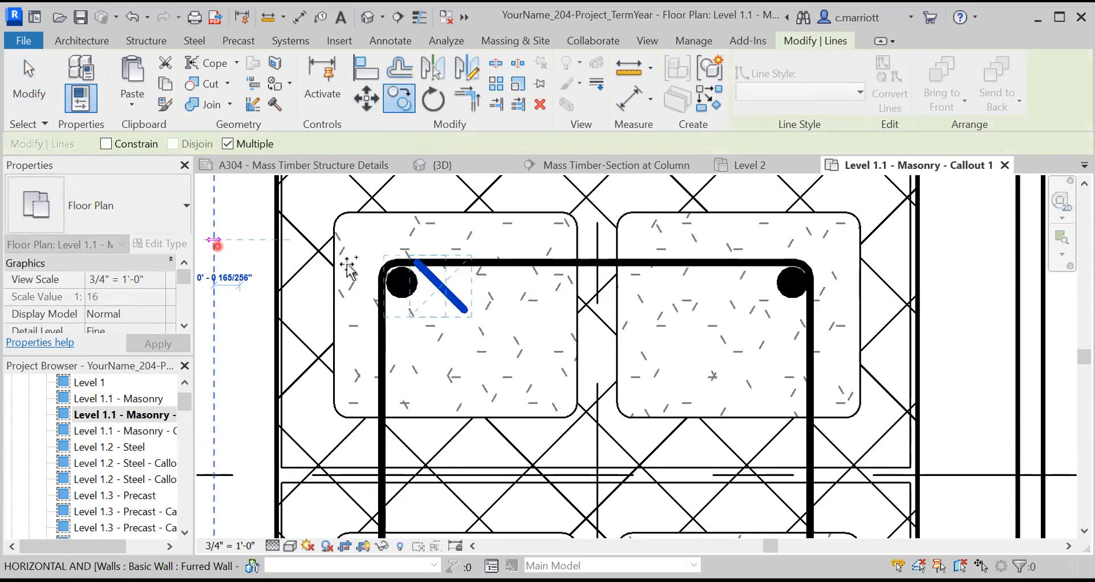
key("Escape")
key("Escape")
Copy the diagonal detail line from its upper end to the centre of the upper-left rebar.
left_click(428, 267)
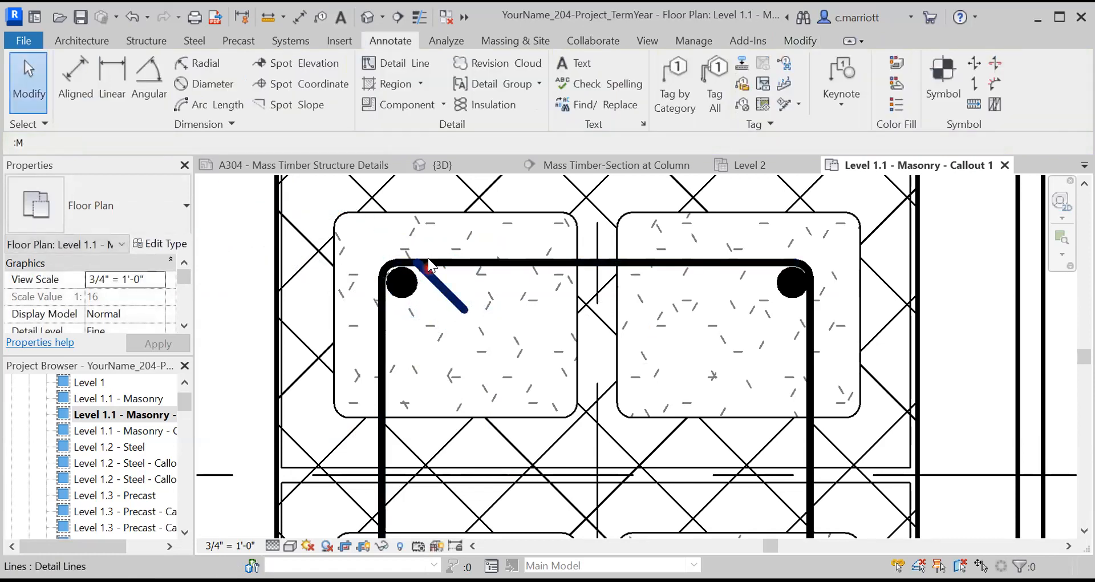
left_click(415, 261)
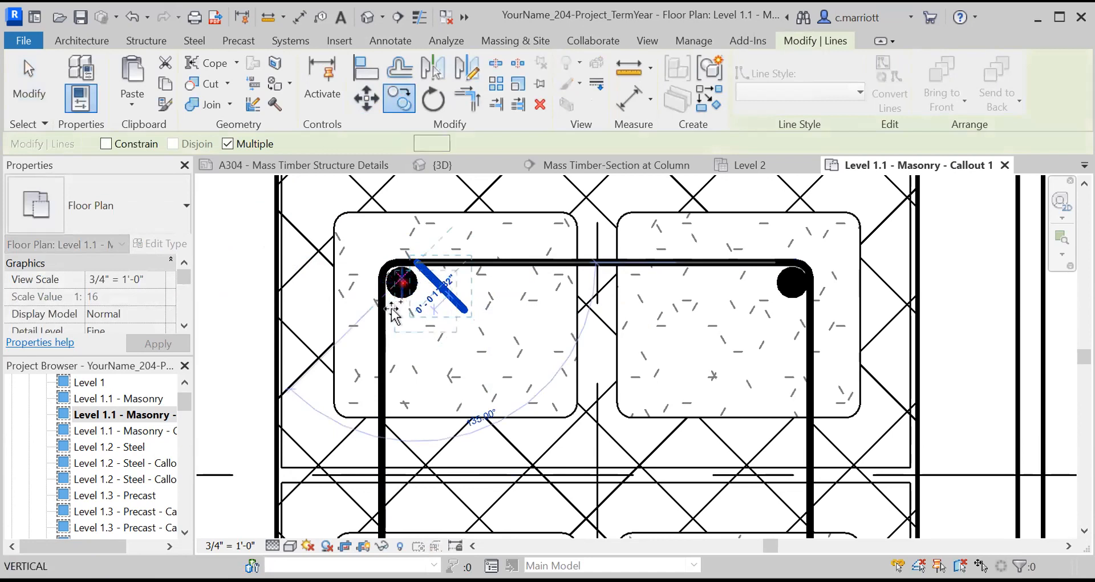
left_click(401, 281)
key("Escape")
Try to stretch the copied line's upper end onto the tie's left vertical line, and undo the change.
left_click(419, 296)
left_click_drag(402, 277, 382, 312)
left_click(446, 311)
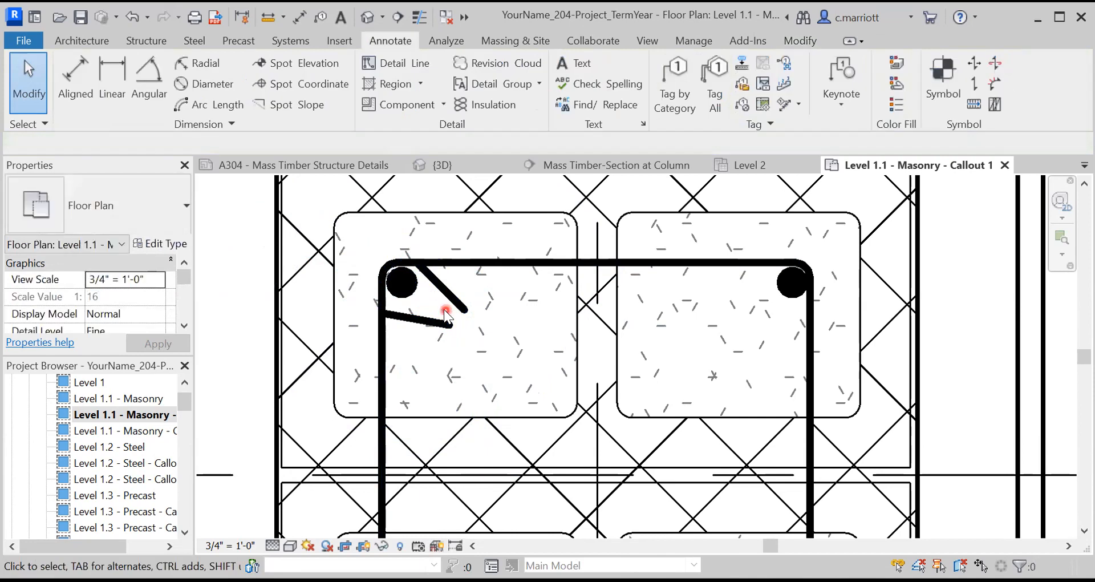
key("ctrl+z")
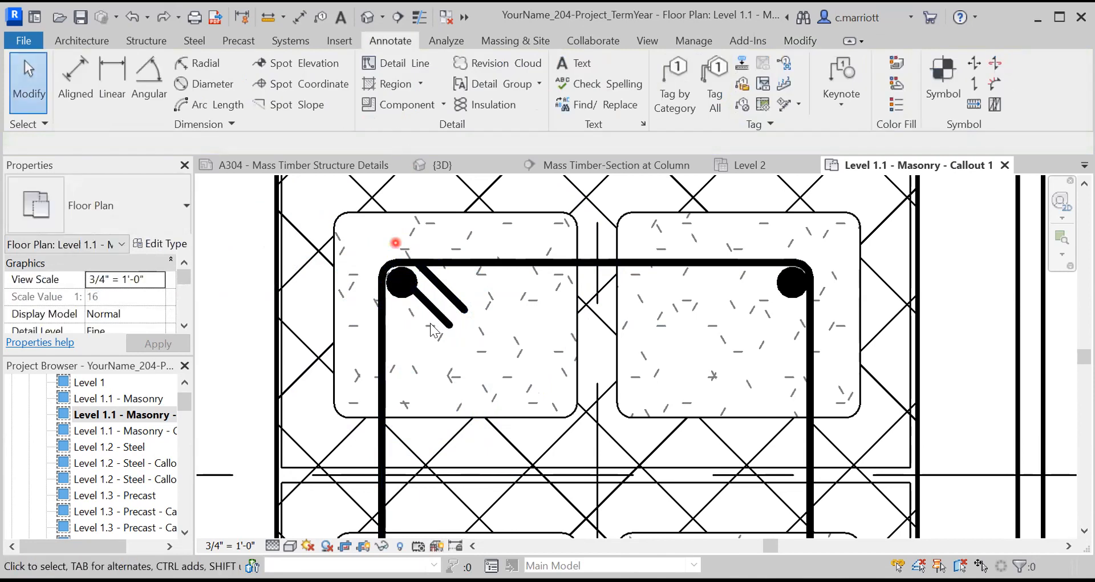
Move the copied diagonal line down-left onto the tie's left vertical line, and shift it straight up toward the rebar.
left_click(434, 312)
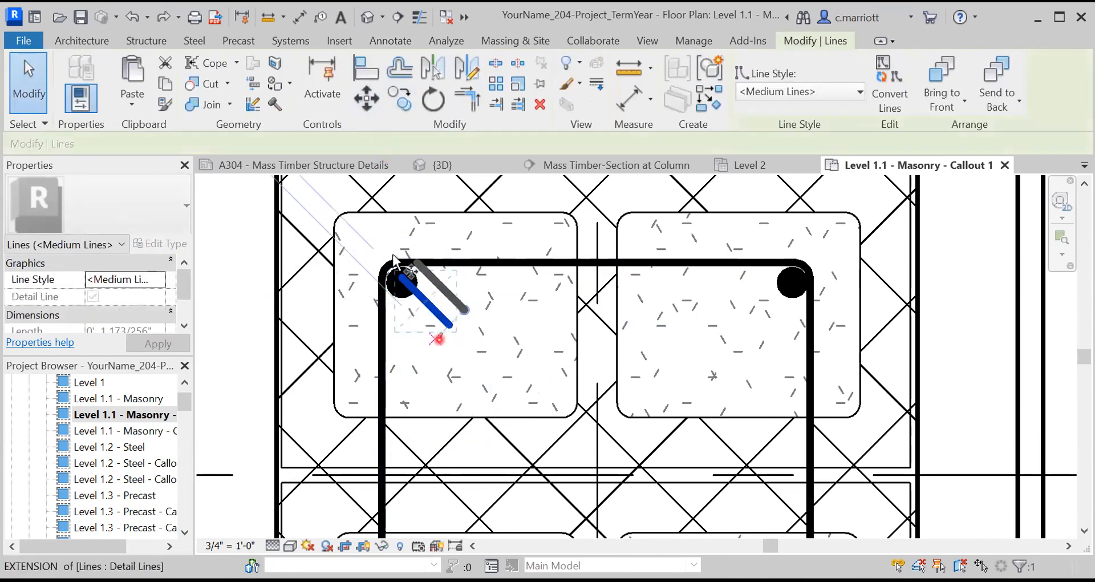
left_click(421, 304)
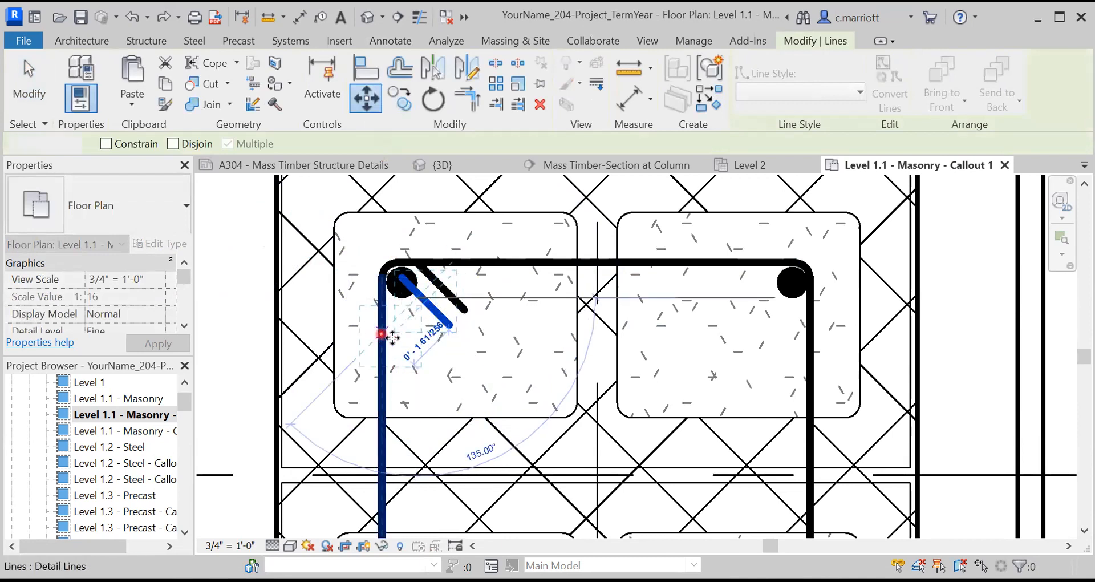
left_click(392, 337)
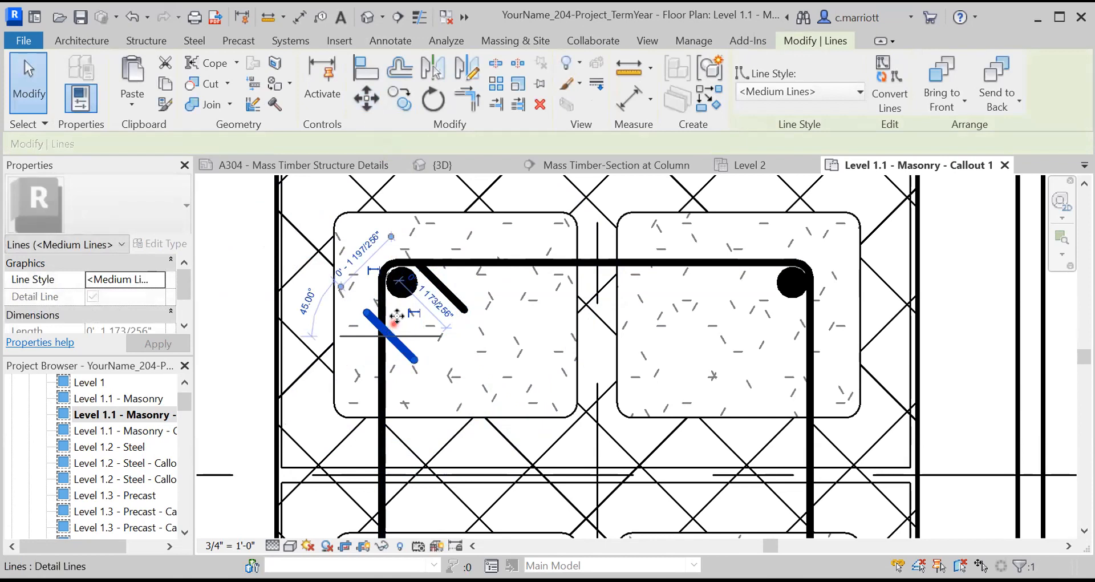
left_click(372, 99)
left_click(366, 313)
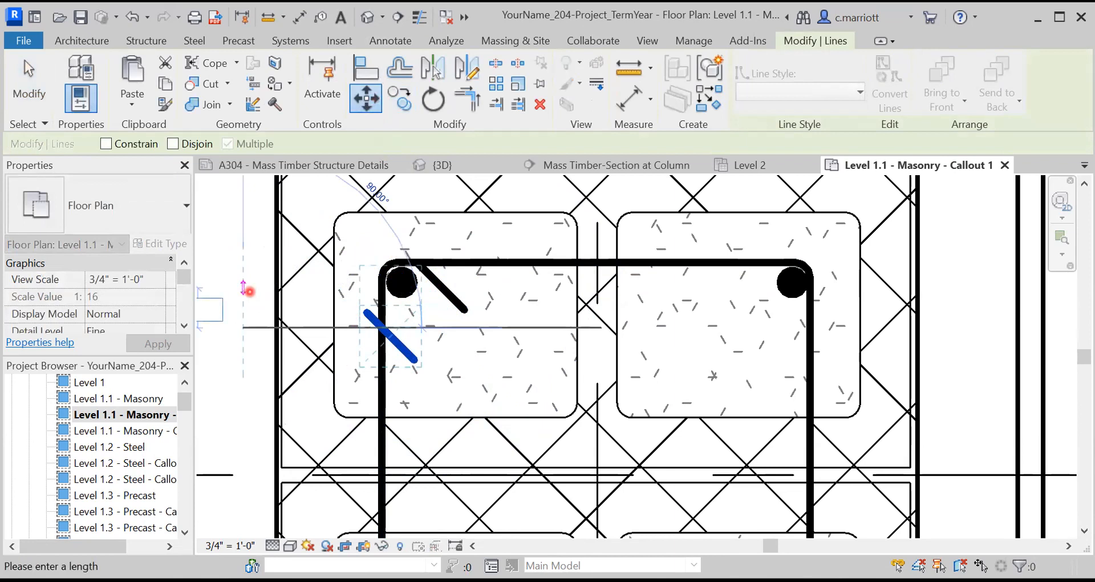
left_click(246, 292)
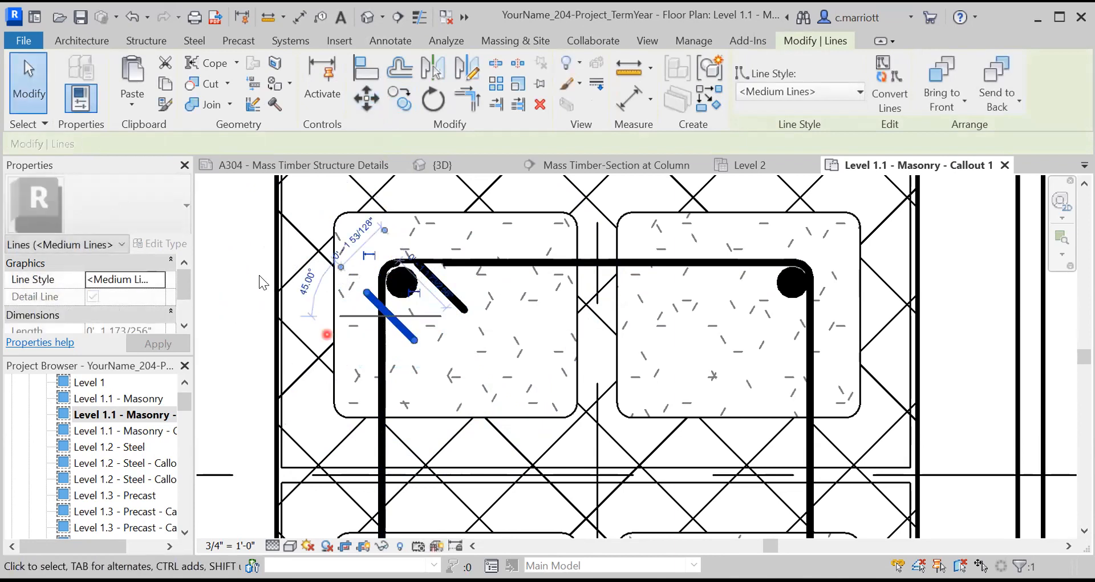
Move the copied diagonal line 0.5" to the right.
left_click(372, 102)
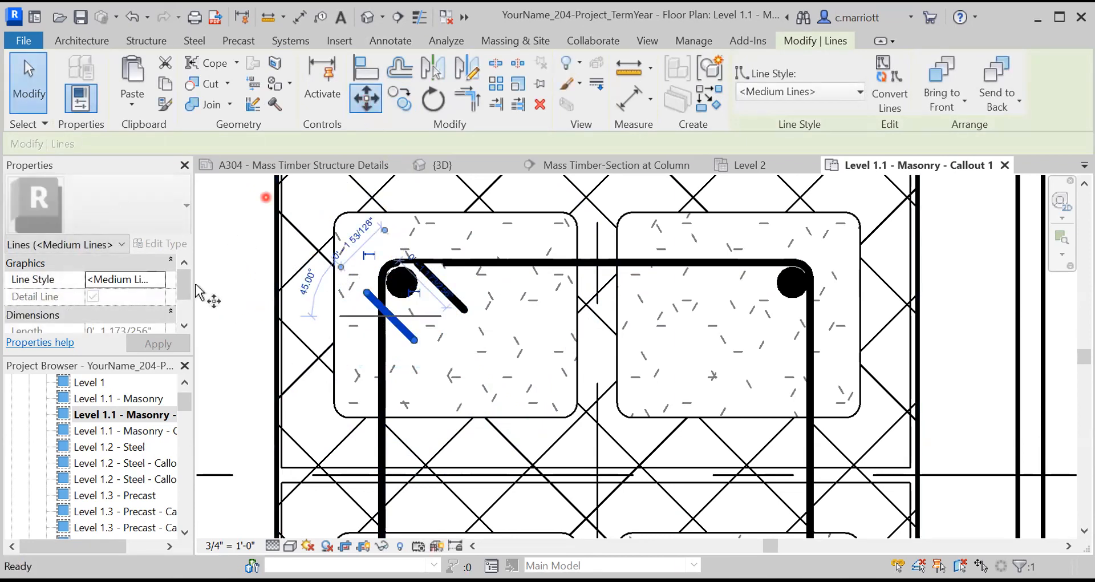
left_click(235, 248)
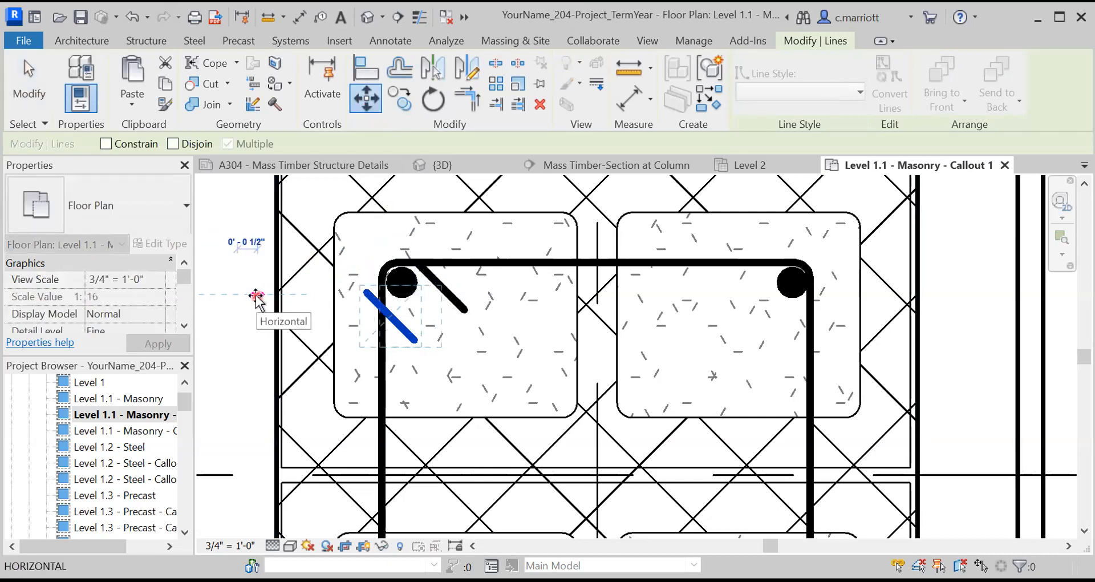
type(".5")
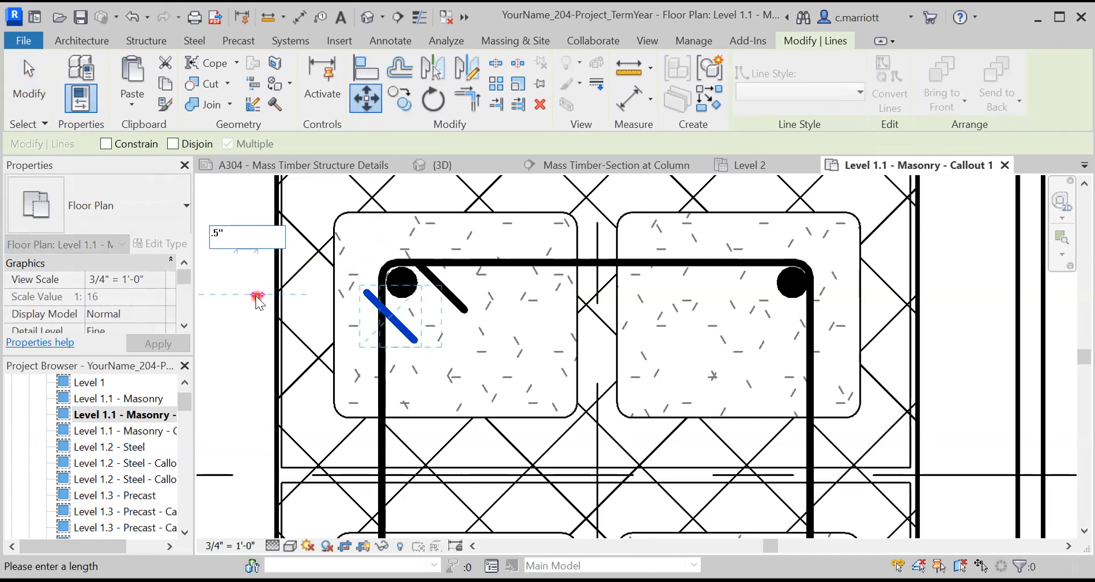
key("Return")
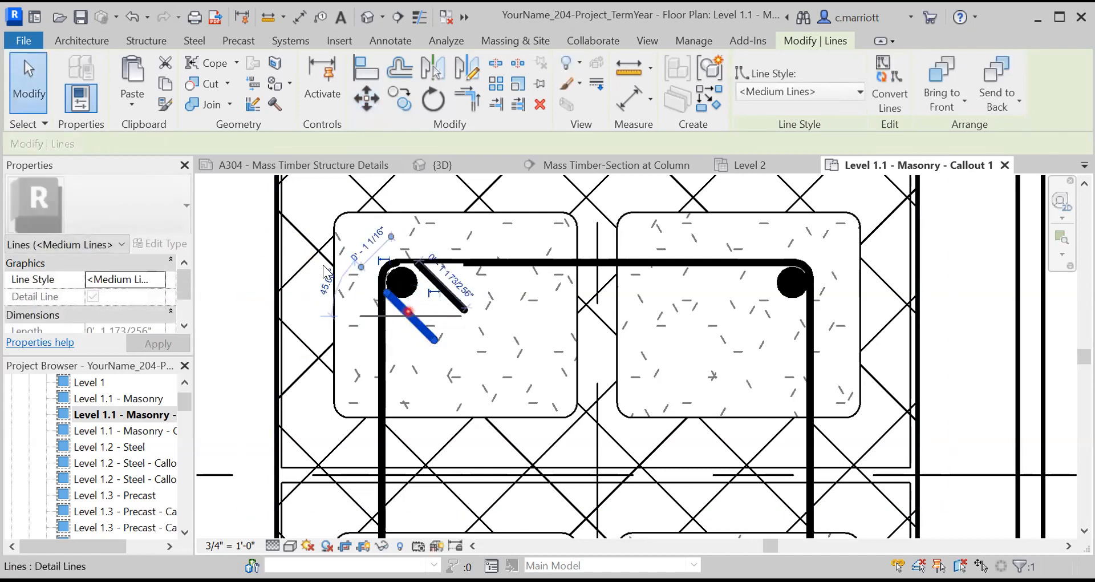
Move the copied diagonal line 0.25" to the left.
key("m")
key("v")
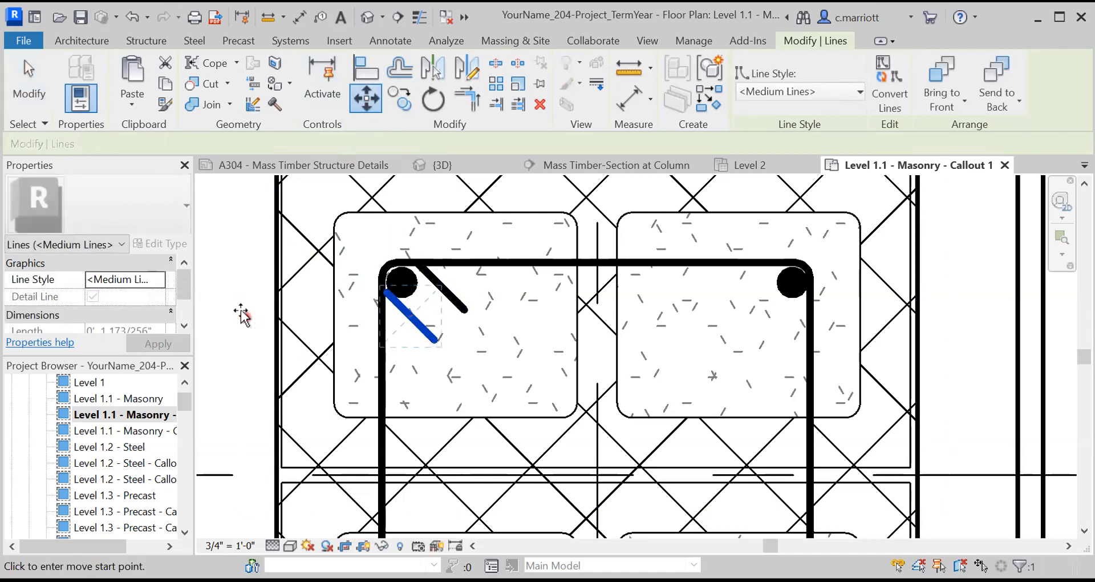
left_click(240, 314)
type(".25")
key("Return")
left_click(354, 352)
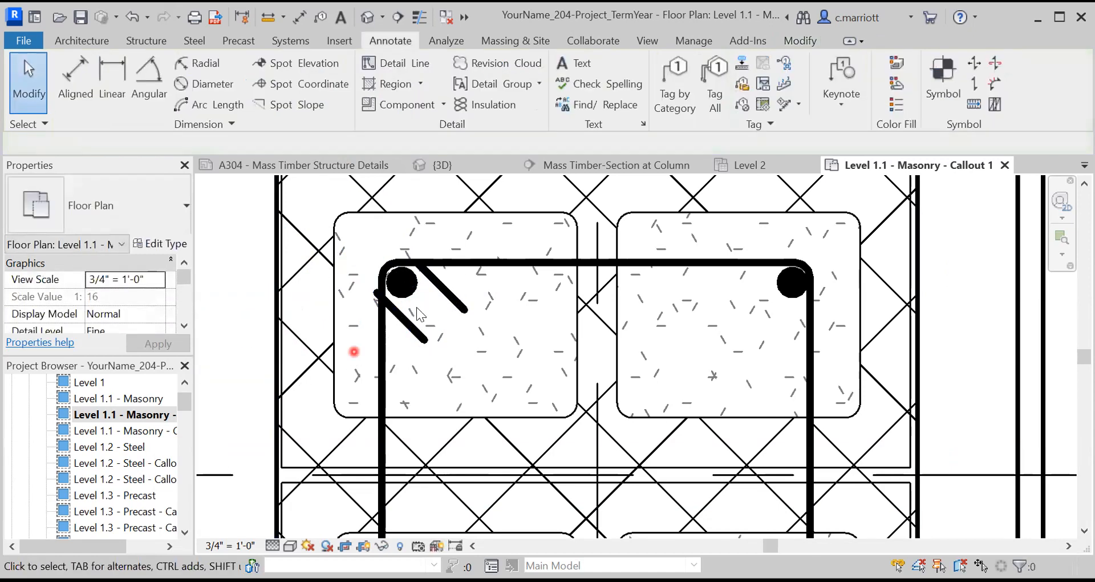
Adjust both ends of the copied diagonal line slightly down-right so it starts on the tie's left vertical line.
left_click(372, 299)
left_click_drag(377, 293, 381, 297)
left_click_drag(424, 340, 429, 344)
left_click(259, 310)
Hide the 16" x 16" CMU Column element in the callout view.
scroll(296, 308, "down", 8)
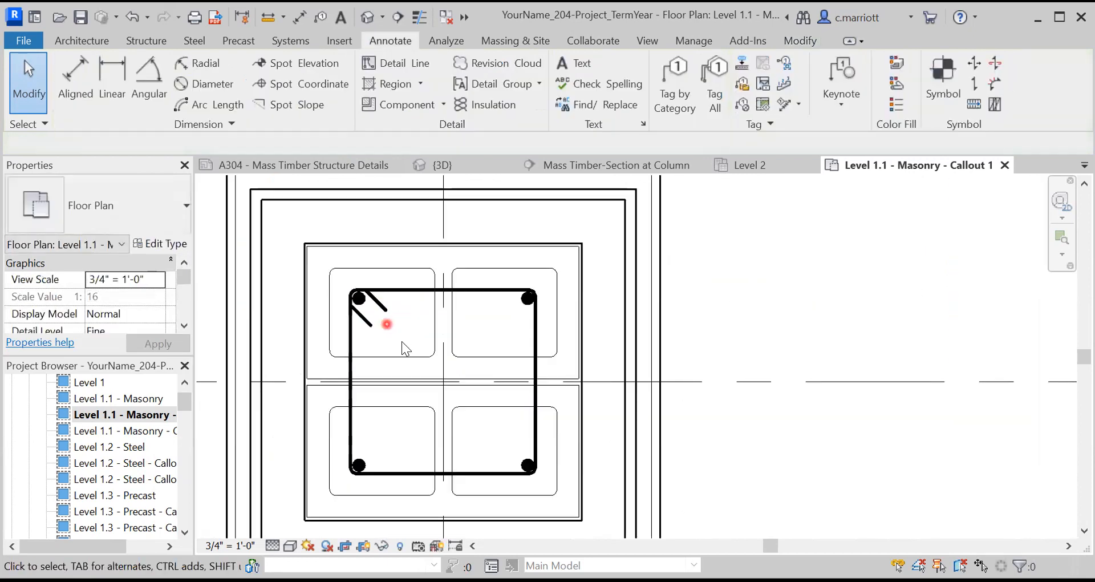
scroll(402, 420, "down", 2)
scroll(402, 421, "up", 1)
middle_click_drag(436, 436, 468, 459)
scroll(465, 402, "up", 2)
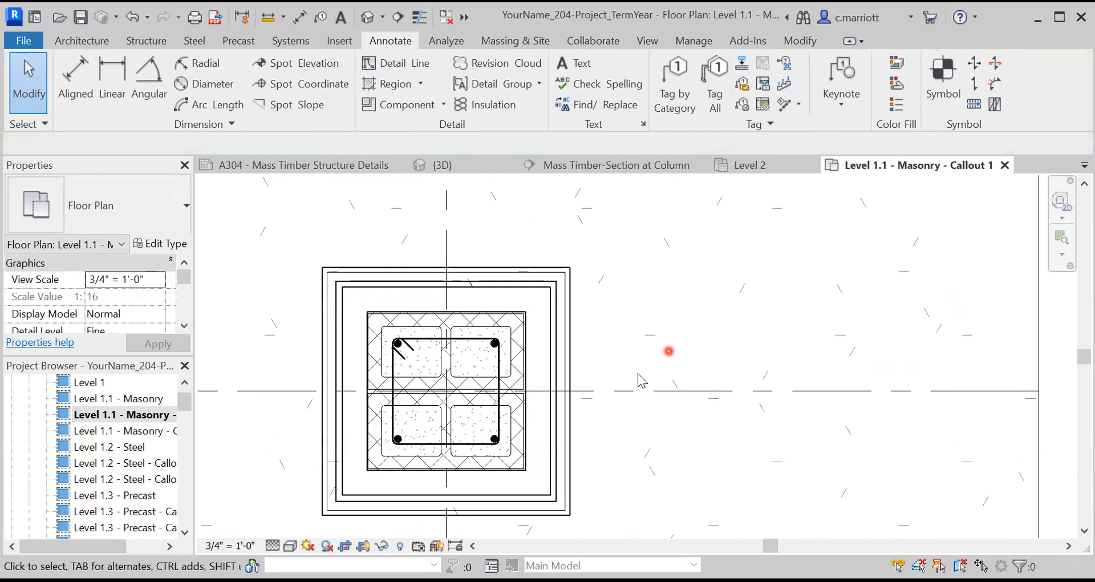
scroll(520, 342, "up", 4)
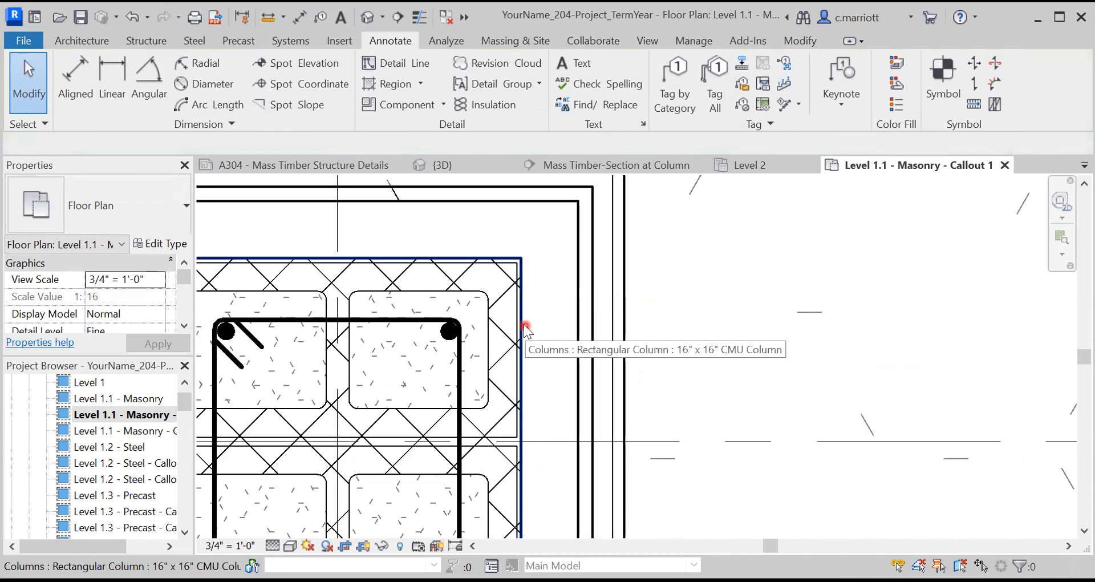
left_click(525, 329)
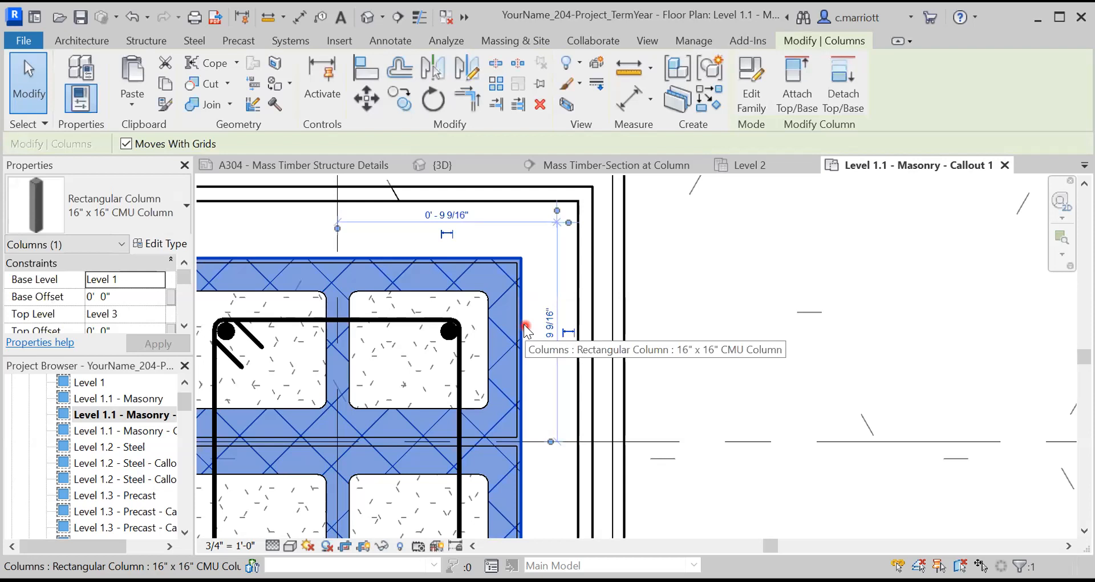
right_click(560, 303)
mouse_move(593, 283)
left_click(744, 291)
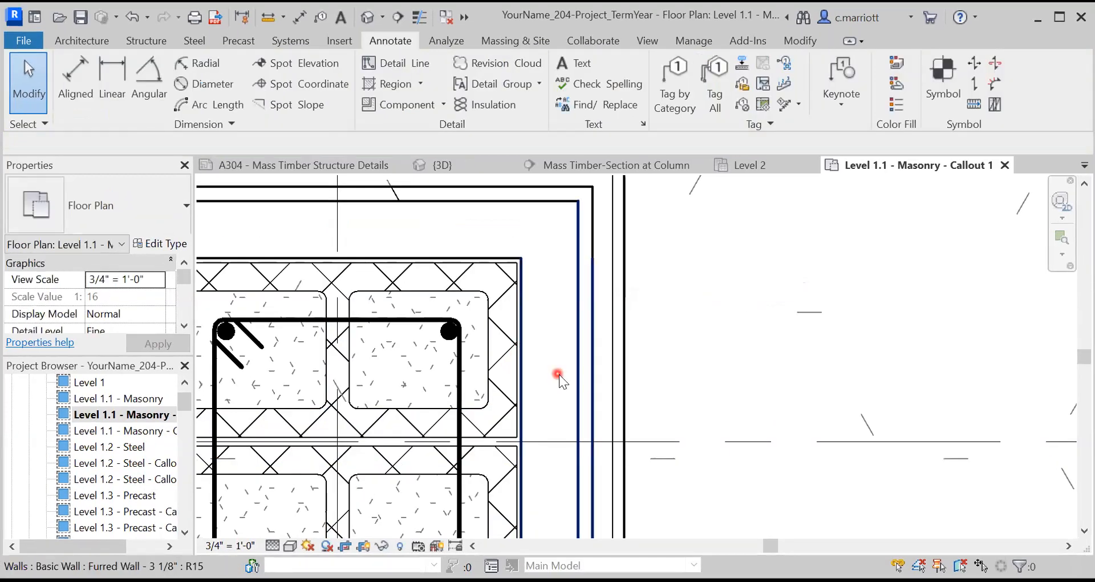
scroll(559, 374, "down", 3)
scroll(550, 354, "up", 3)
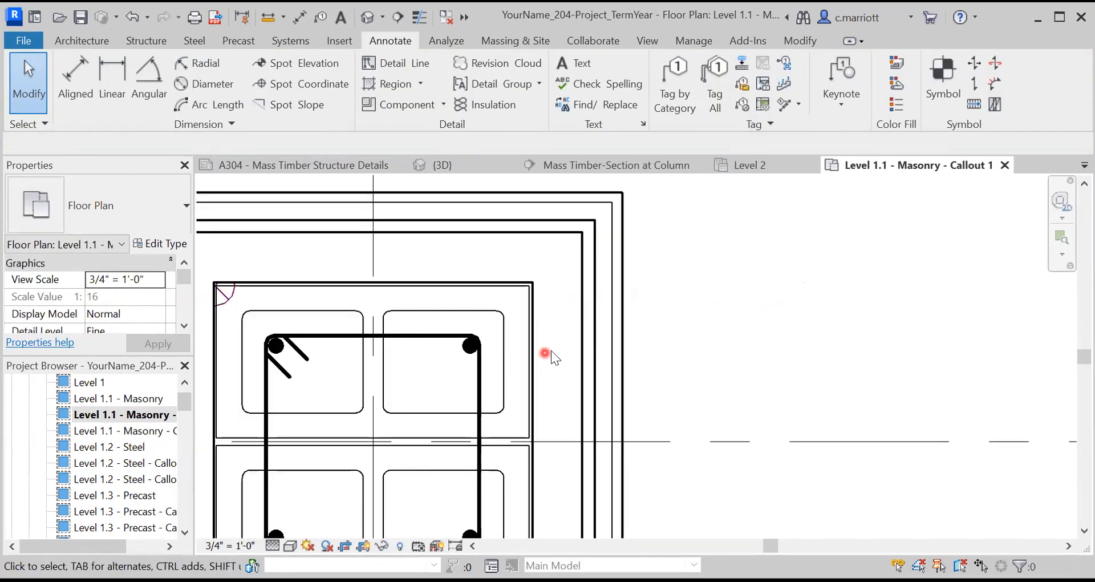
left_click(531, 316)
scroll(540, 289, "up", 2)
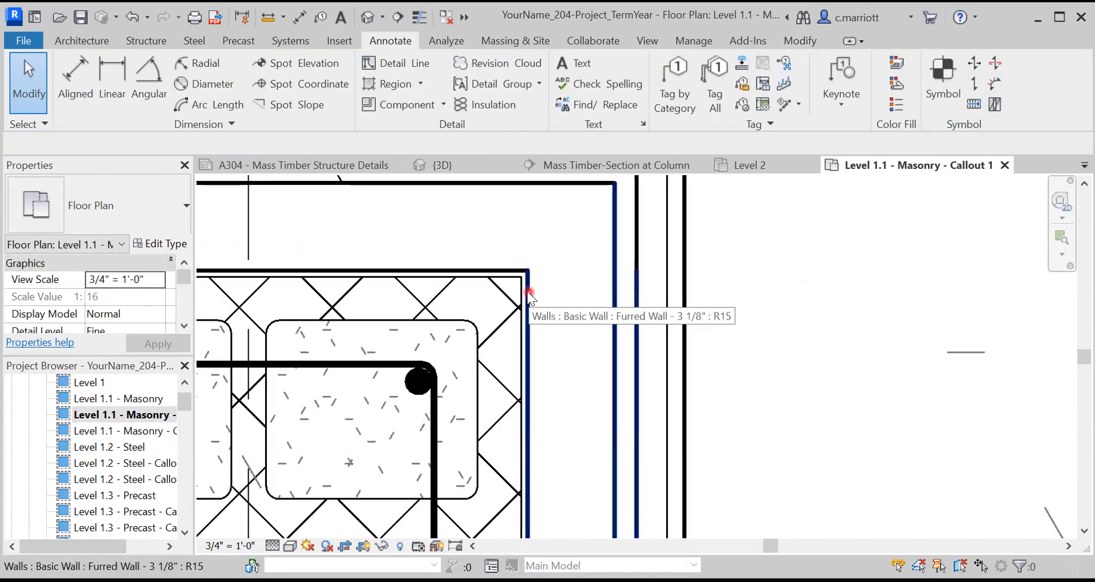
scroll(545, 324, "down", 3)
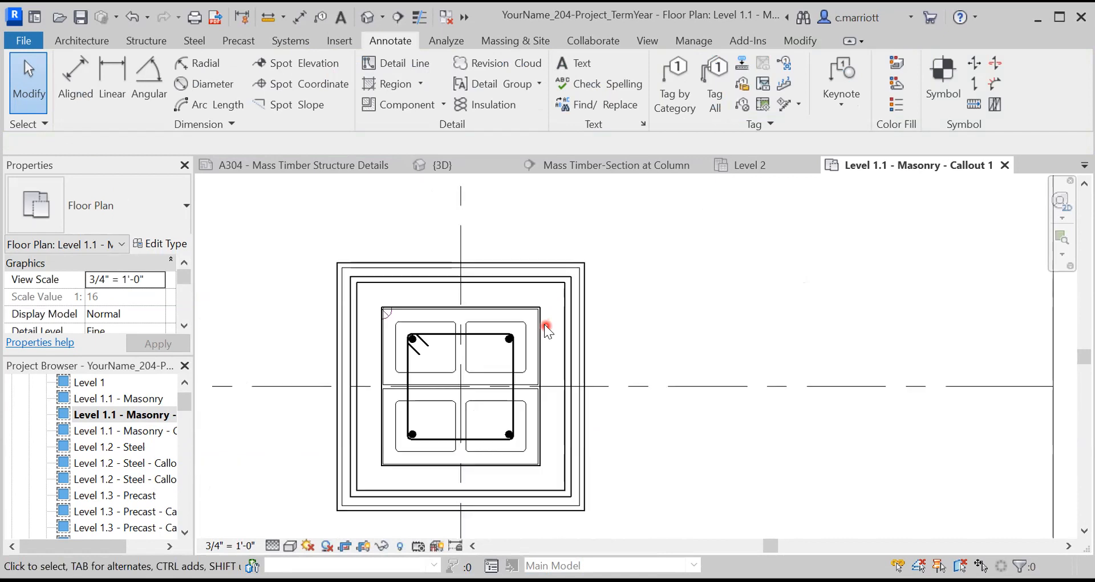
scroll(536, 306, "up", 2)
middle_click_drag(672, 350, 724, 364)
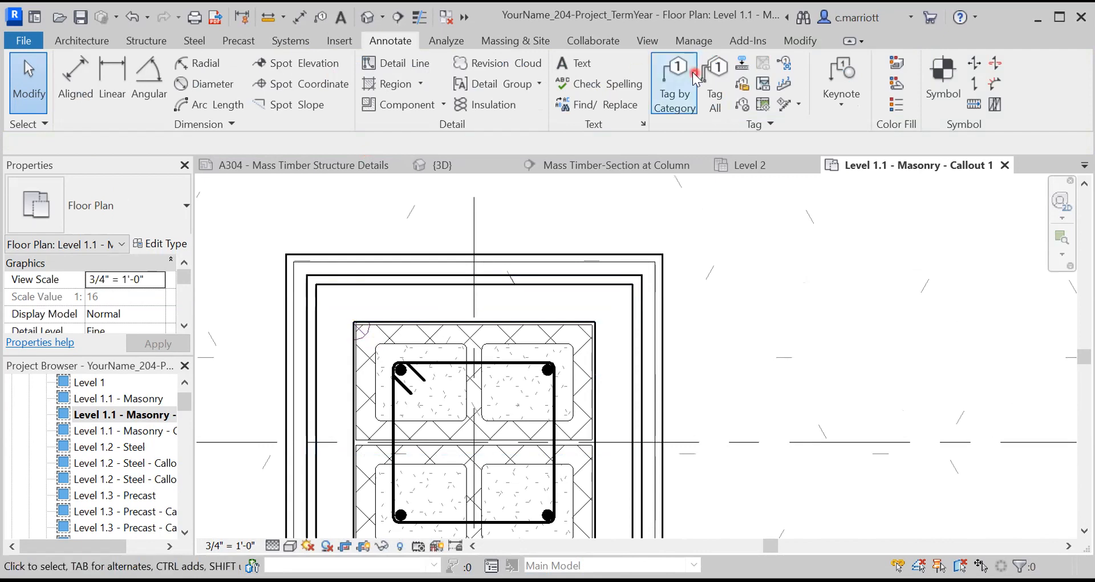
left_click(399, 104)
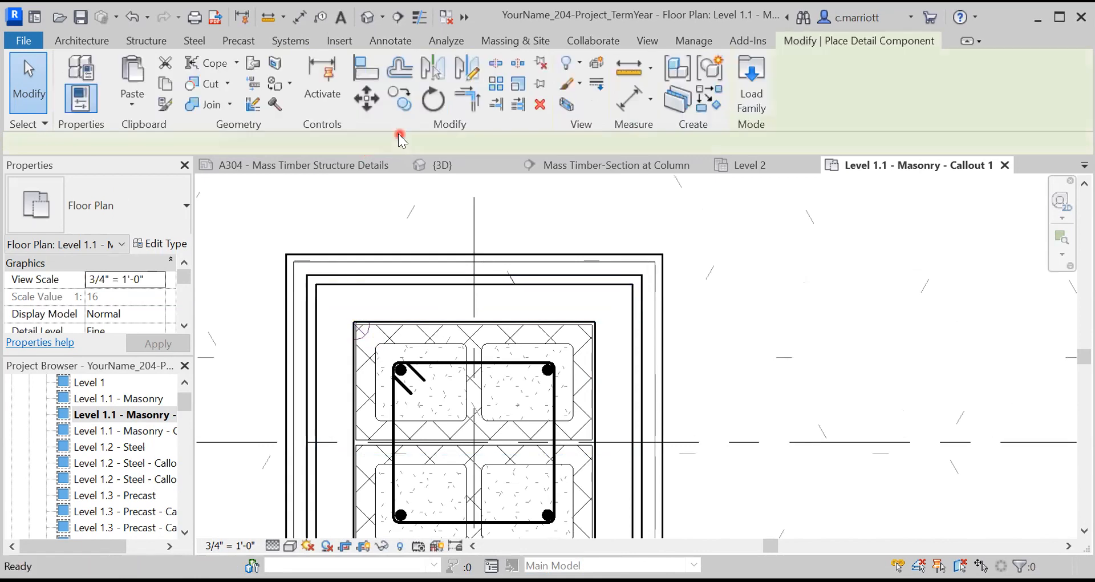
left_click(374, 298)
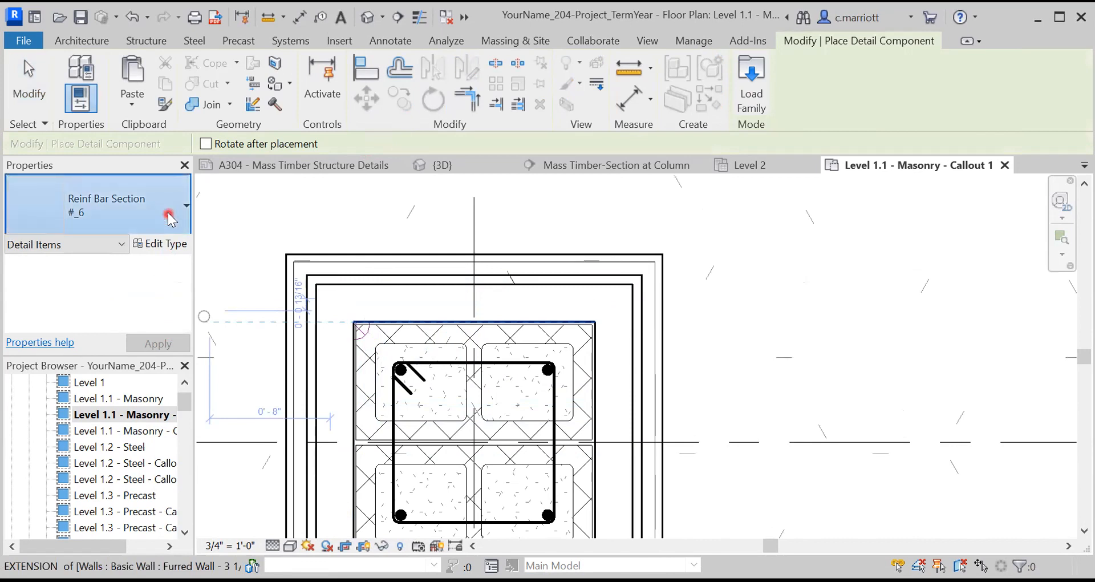
left_click_drag(349, 434, 351, 367)
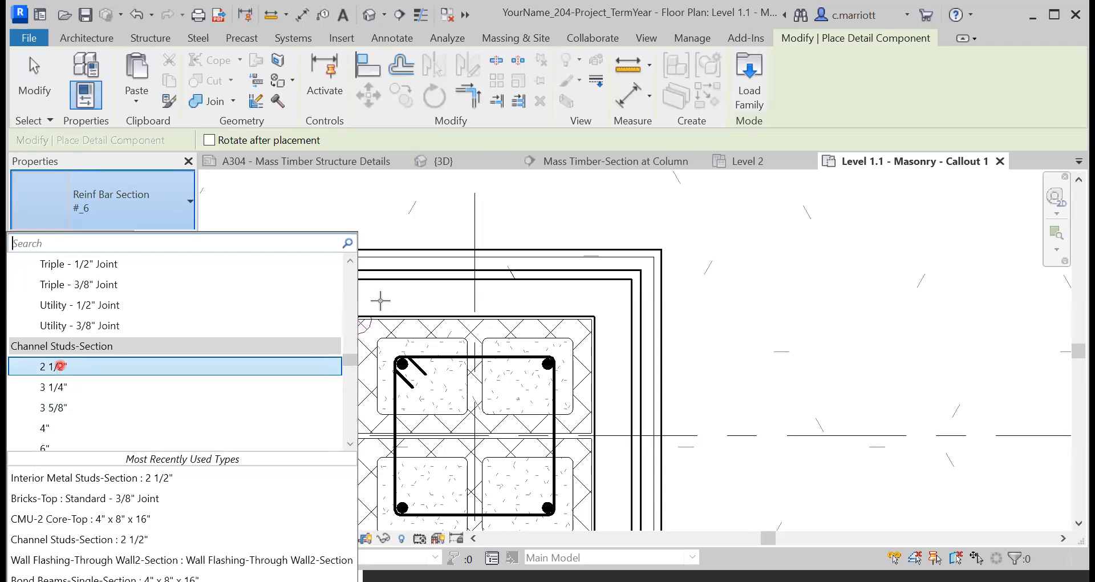
left_click(60, 366)
key("Escape")
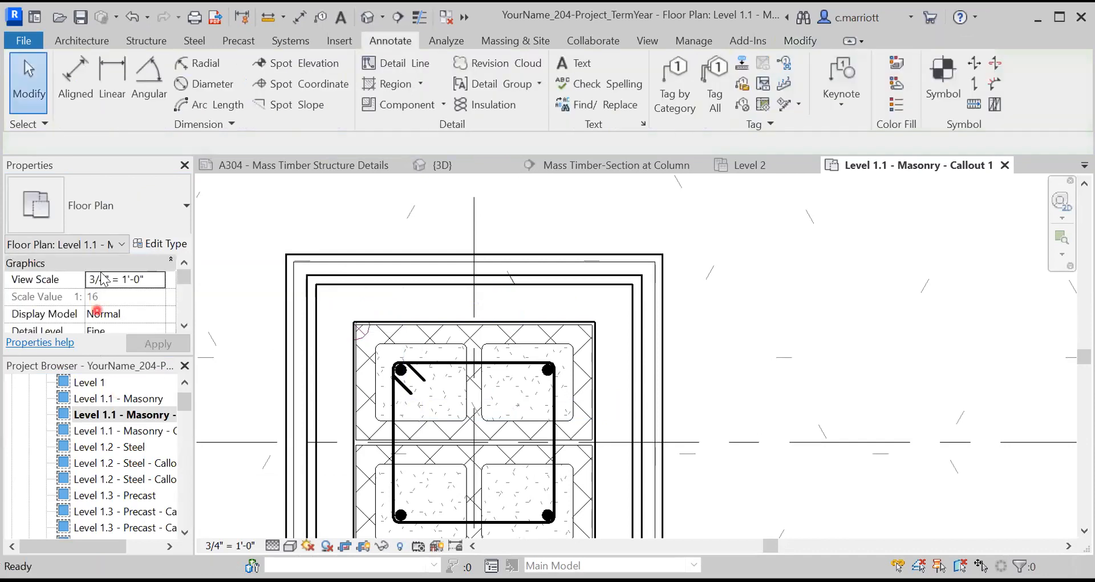
Place an Interior Metal Studs-Section 2 1/2" detail component in the inner lower-right corner of the furred wall, with its back on the lower wall line.
left_click(379, 105)
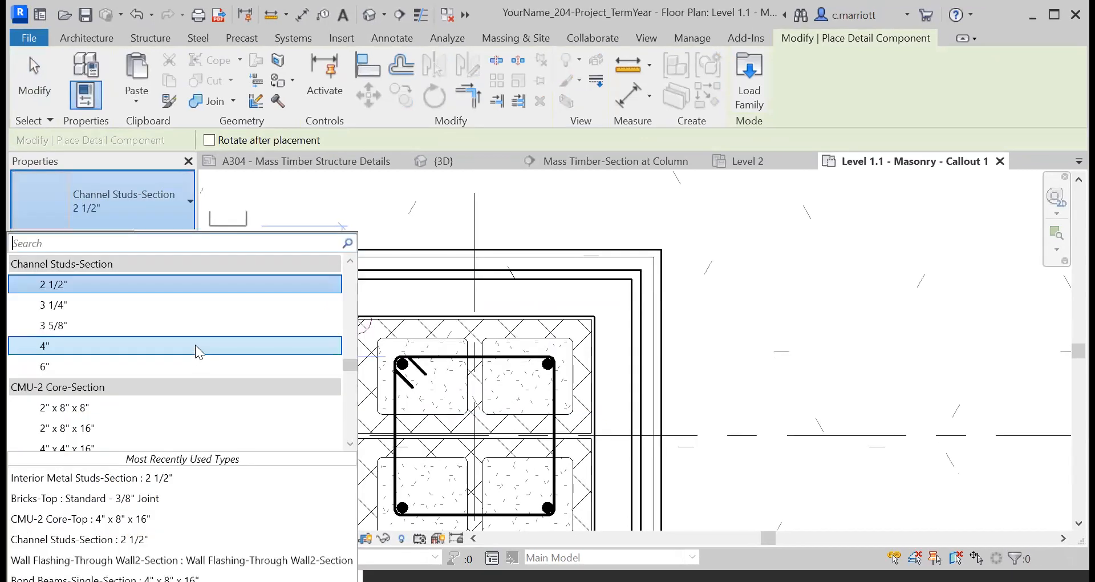
scroll(194, 356, "down", 1)
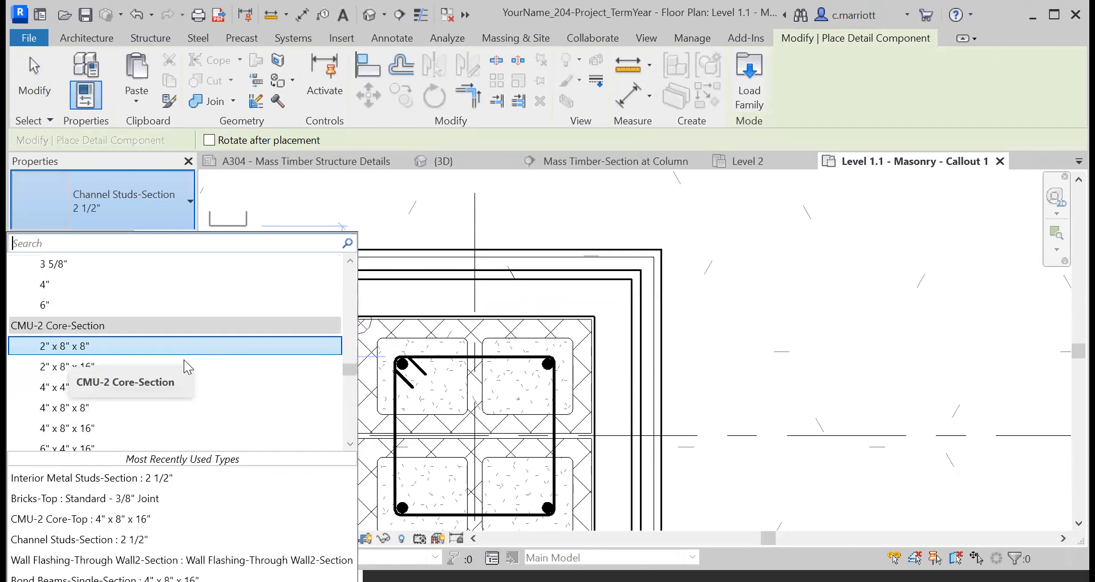
scroll(188, 368, "down", 5)
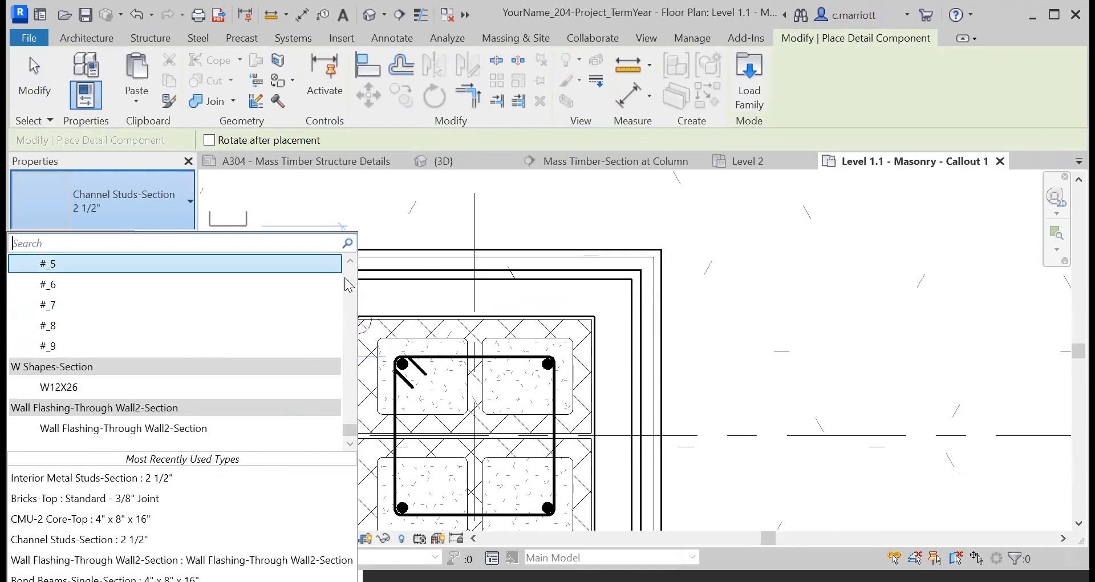
scroll(347, 283, "up", 3)
scroll(349, 284, "up", 6)
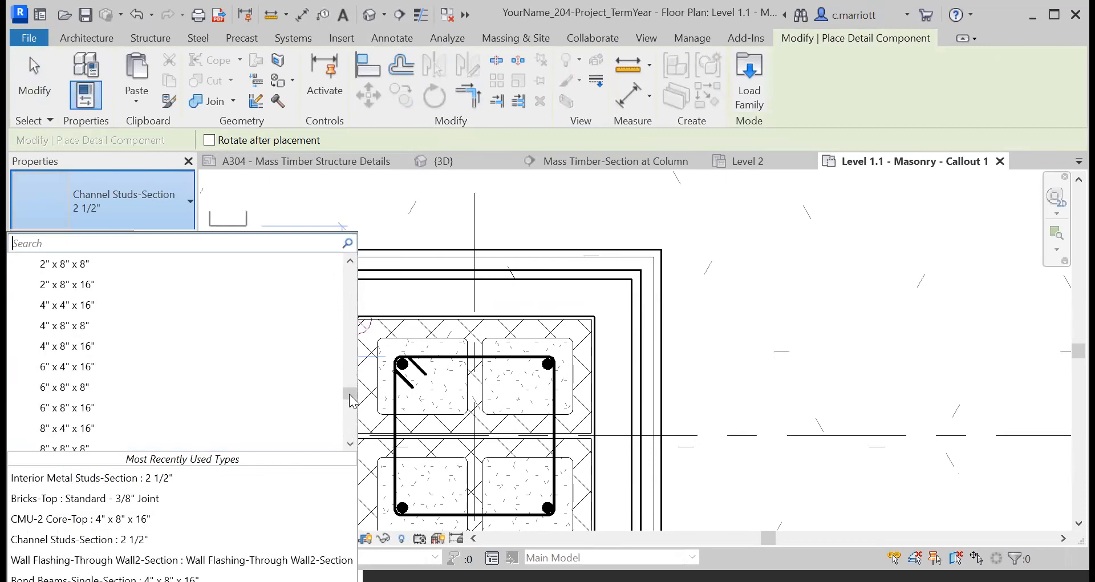
scroll(350, 408, "down", 3)
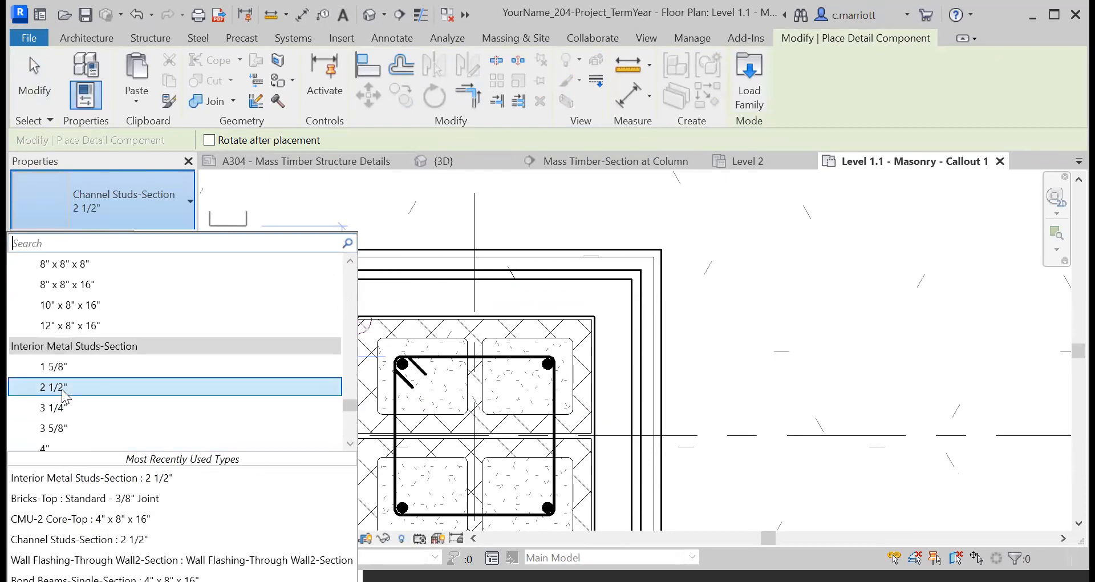
left_click(172, 387)
scroll(393, 313, "up", 2)
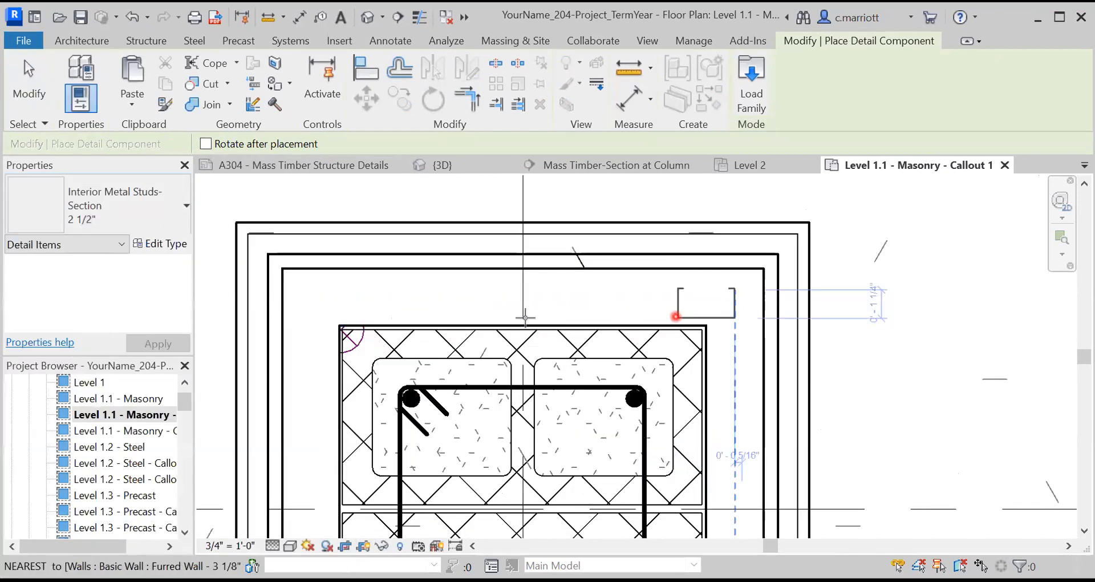
scroll(642, 331, "down", 3)
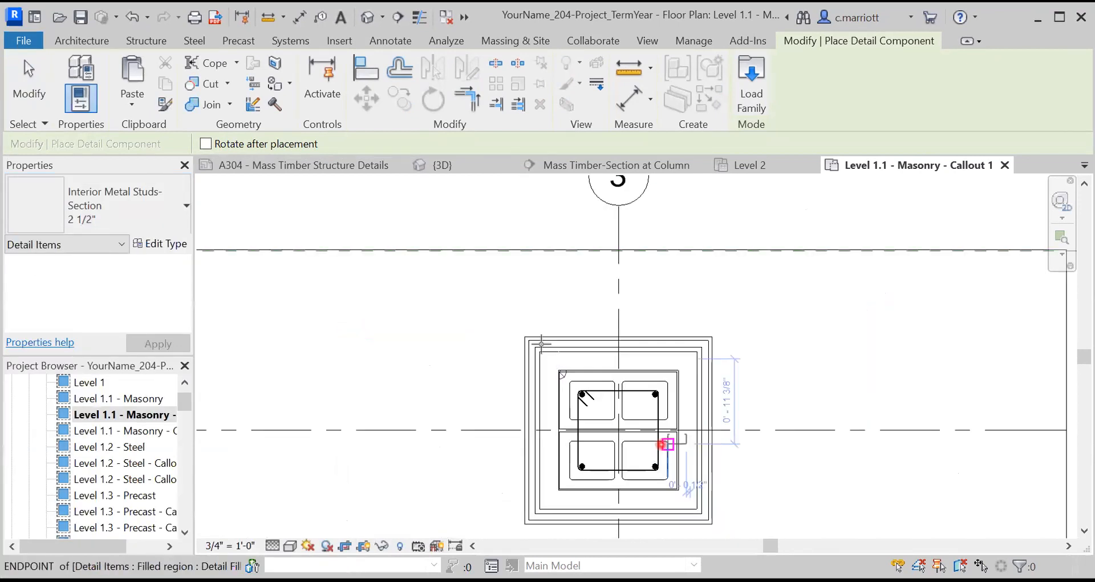
scroll(604, 490, "up", 3)
middle_click_drag(625, 482, 517, 410)
scroll(419, 283, "up", 2)
scroll(450, 297, "up", 3)
scroll(489, 304, "down", 3)
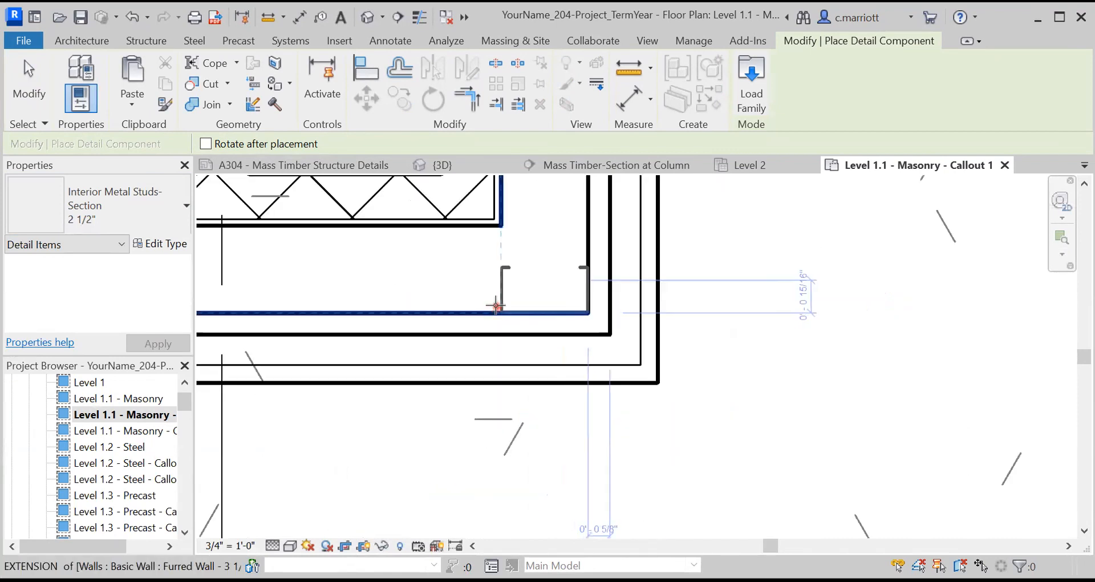
scroll(473, 320, "up", 3)
left_click(474, 322)
key("Escape")
key("Escape")
Copy the metal stud horizontally to a spot just right of the original.
scroll(473, 323, "down", 2)
scroll(477, 354, "up", 4)
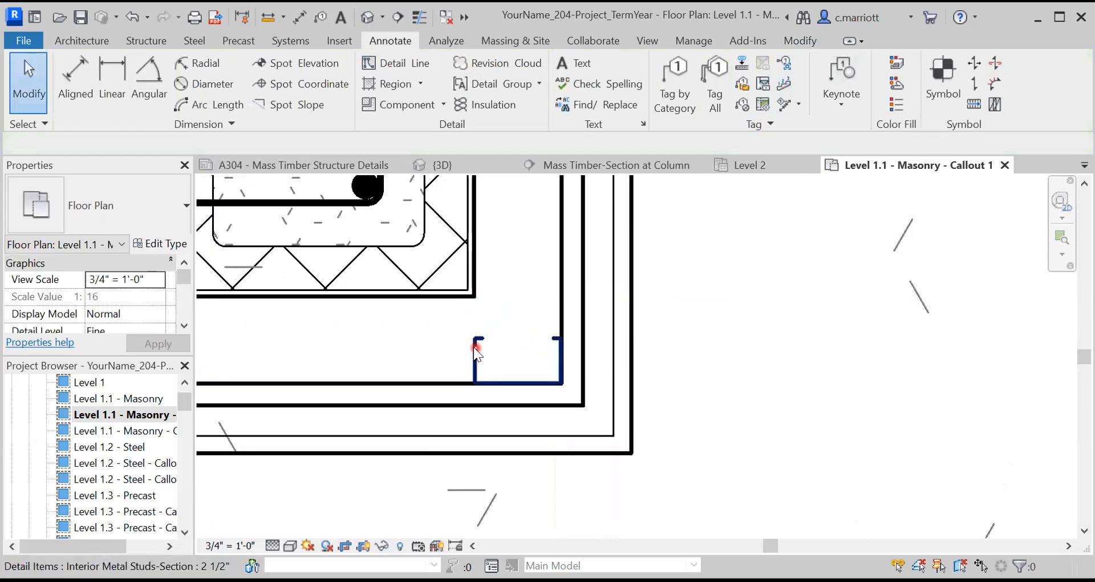
left_click(475, 352)
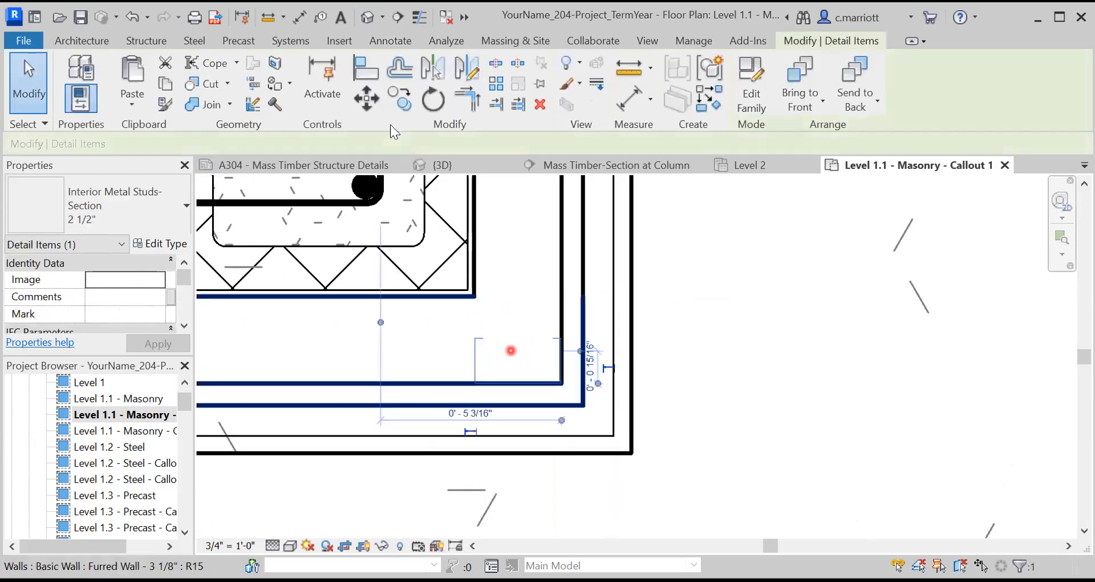
left_click(779, 389)
left_click(747, 408)
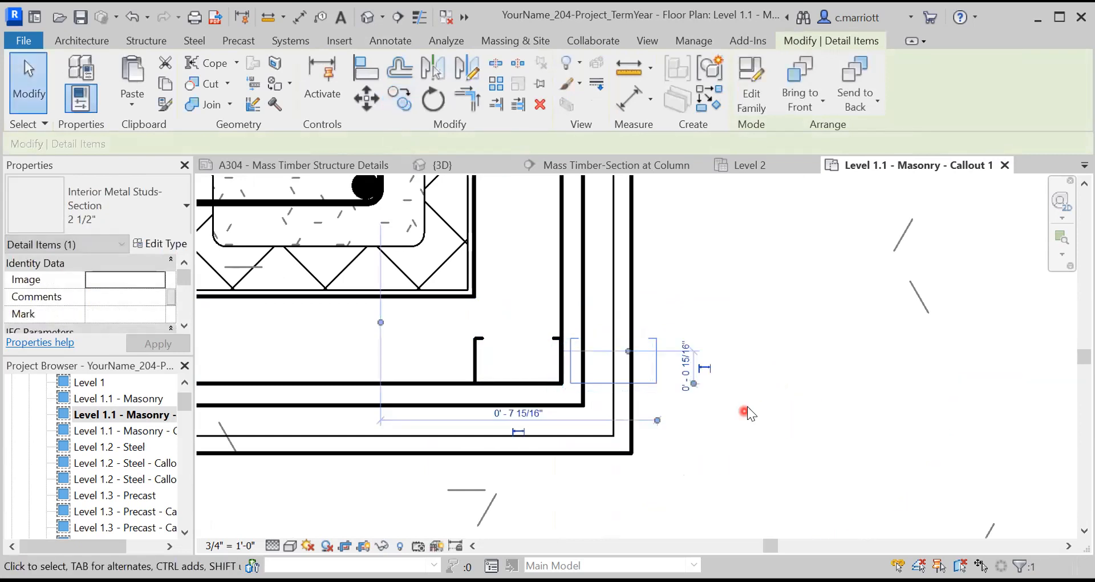
left_click(747, 406)
Rotate the copied metal stud 90° counterclockwise so its open side faces left.
left_click(657, 379)
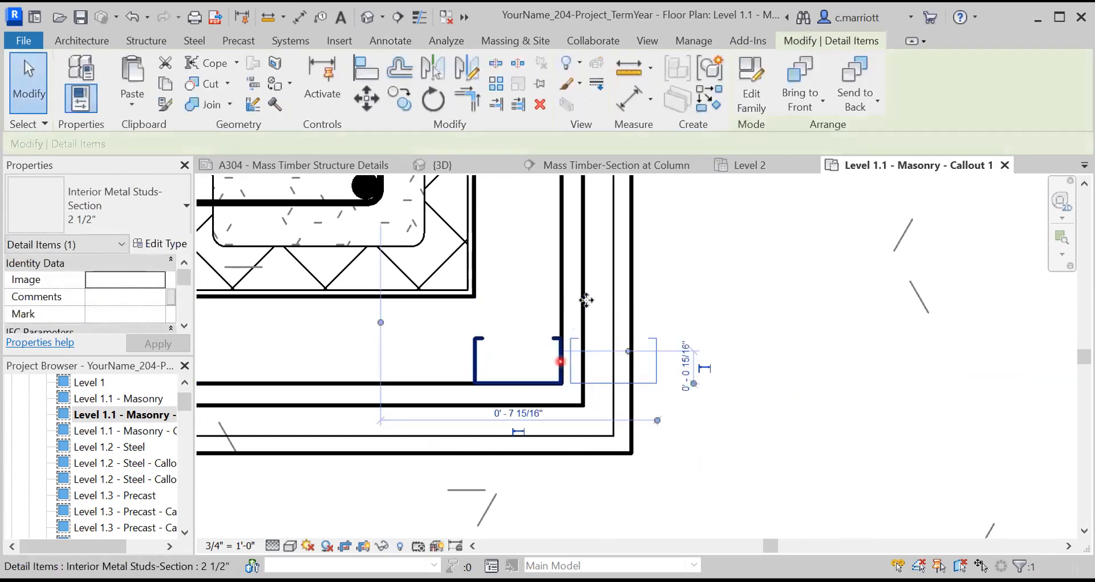
left_click(437, 109)
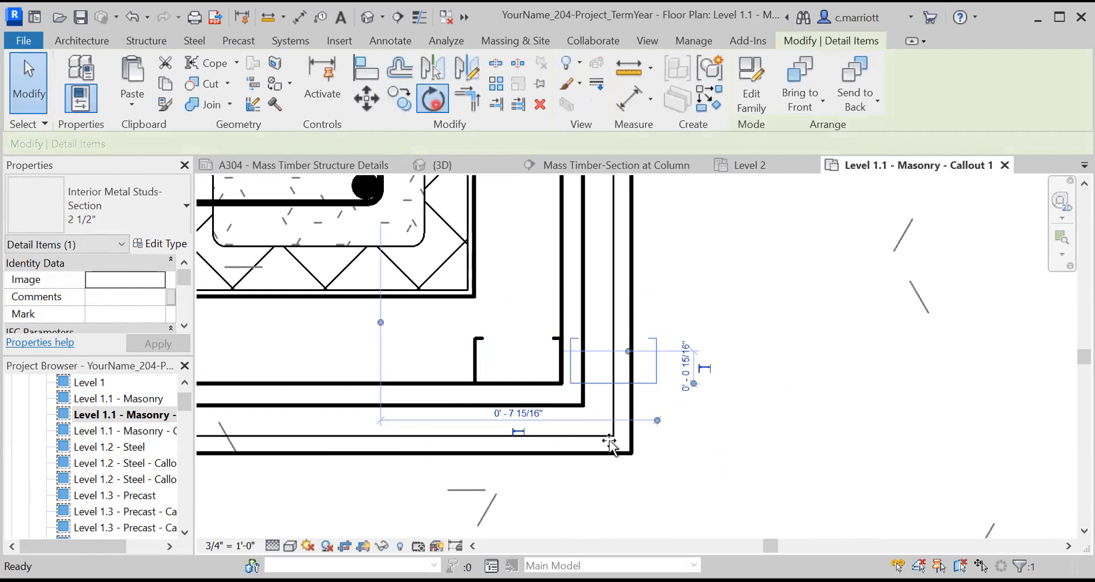
left_click(611, 486)
left_click_drag(637, 386, 652, 368)
key("Escape")
left_click(637, 375)
Move the rotated stud by its lower-right corner to the lower-left corner of the first stud.
left_click(368, 107)
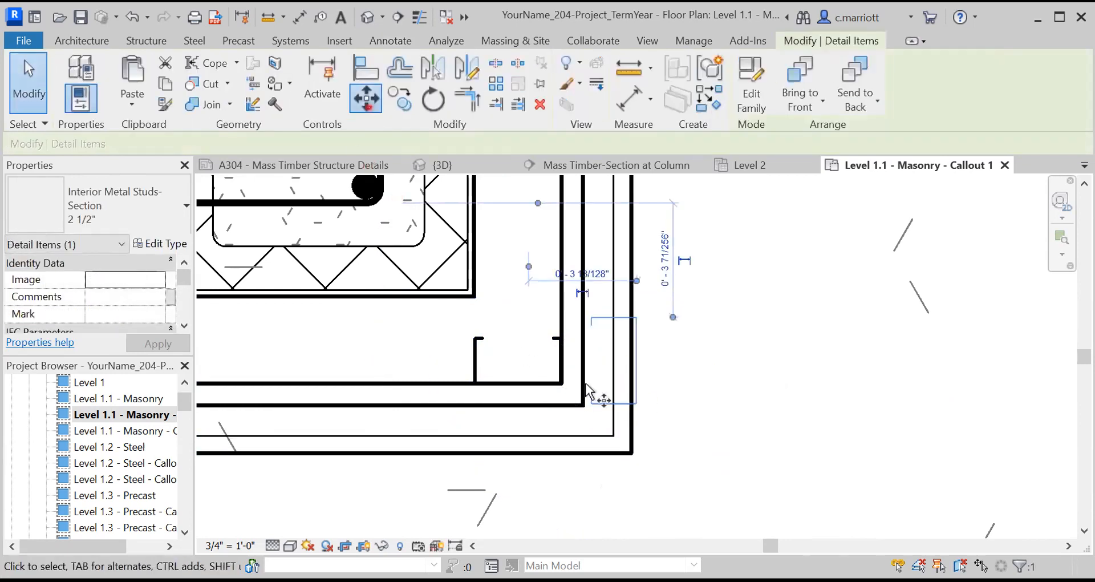
left_click(631, 405)
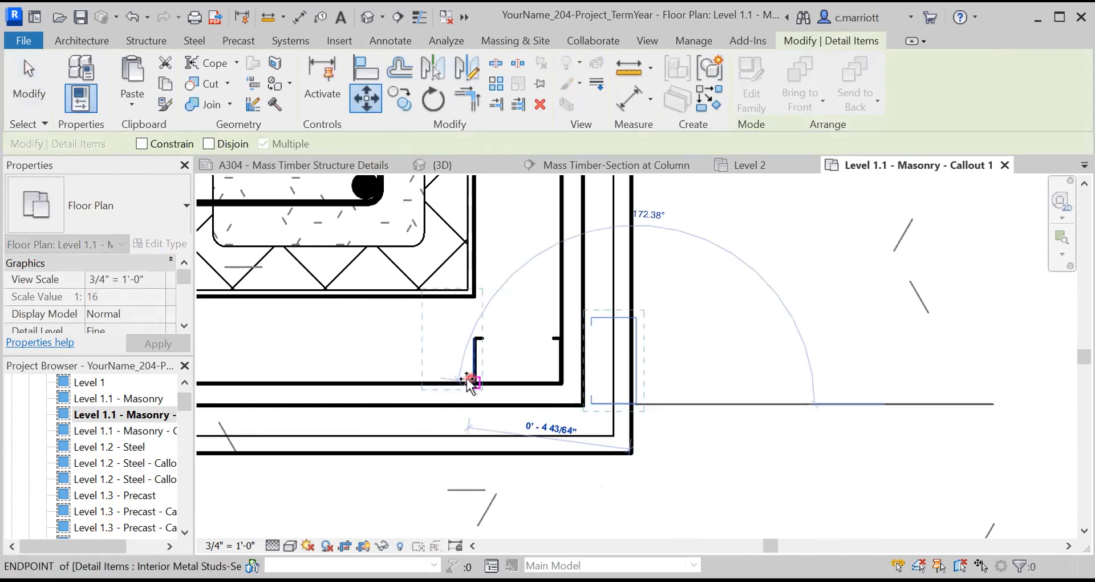
left_click(472, 382)
key("Escape")
Try to mirror copies of both corner studs about the lower furred wall's horizontal centerline.
scroll(489, 393, "down", 2)
scroll(472, 402, "down", 2)
scroll(428, 427, "up", 3)
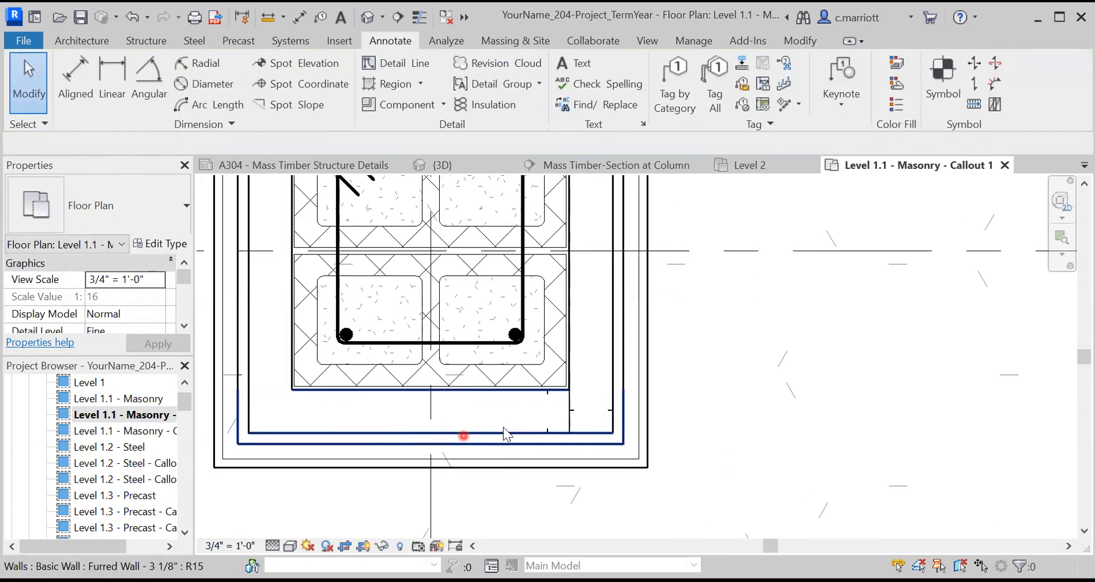
scroll(593, 436, "up", 2)
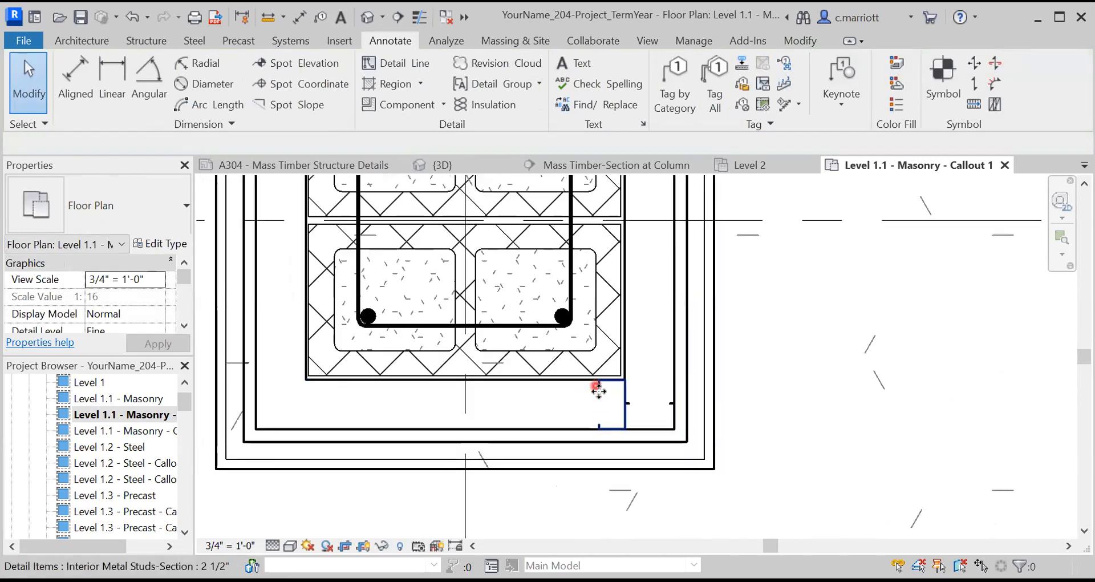
left_click(603, 422)
key("space")
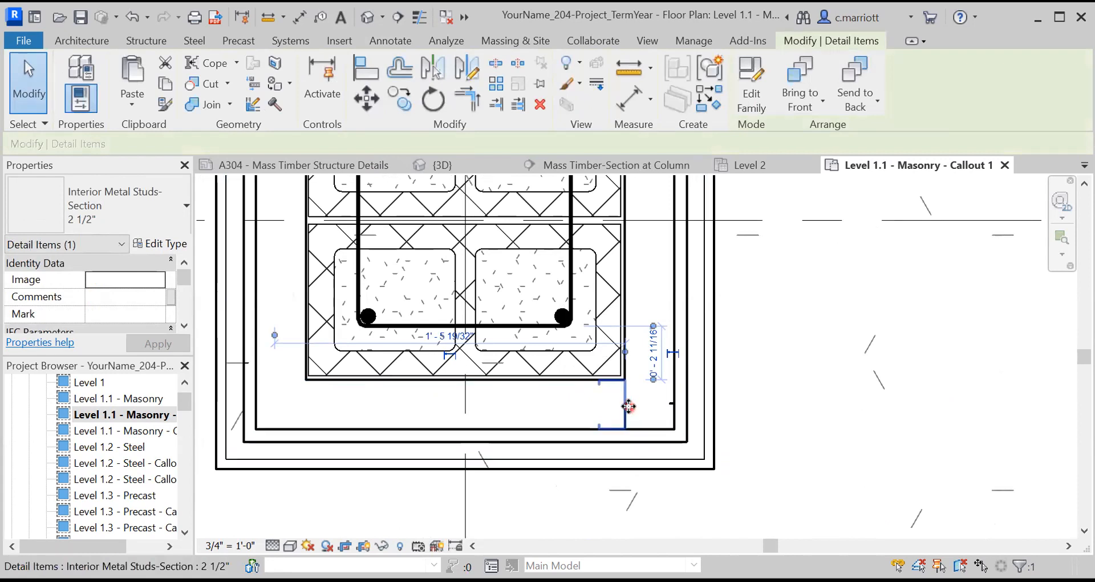
scroll(628, 406, "up", 4)
left_click(627, 398, "ctrl")
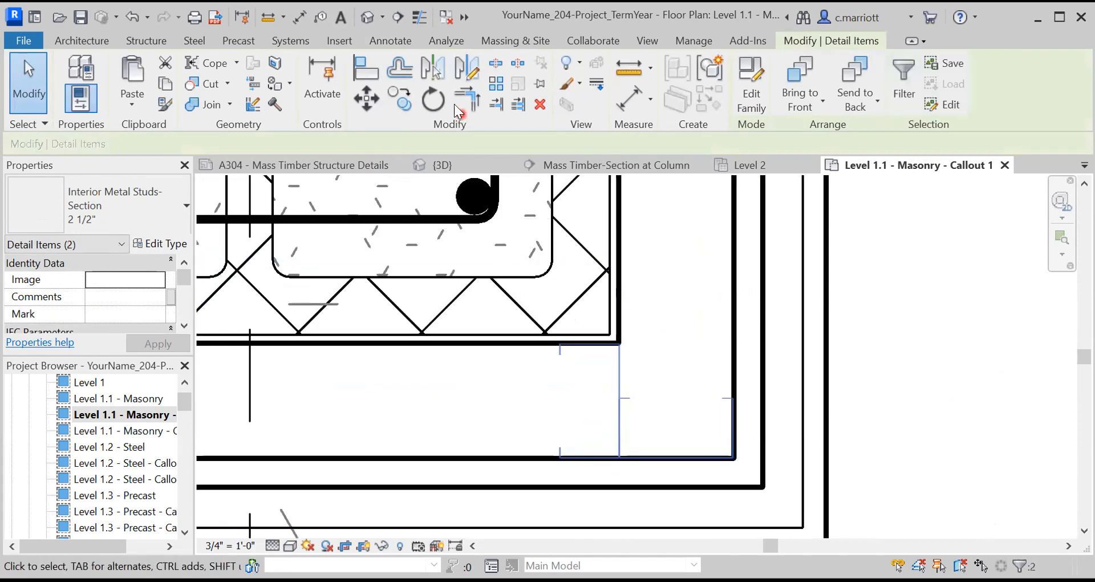
left_click(440, 71)
scroll(430, 280, "down", 3)
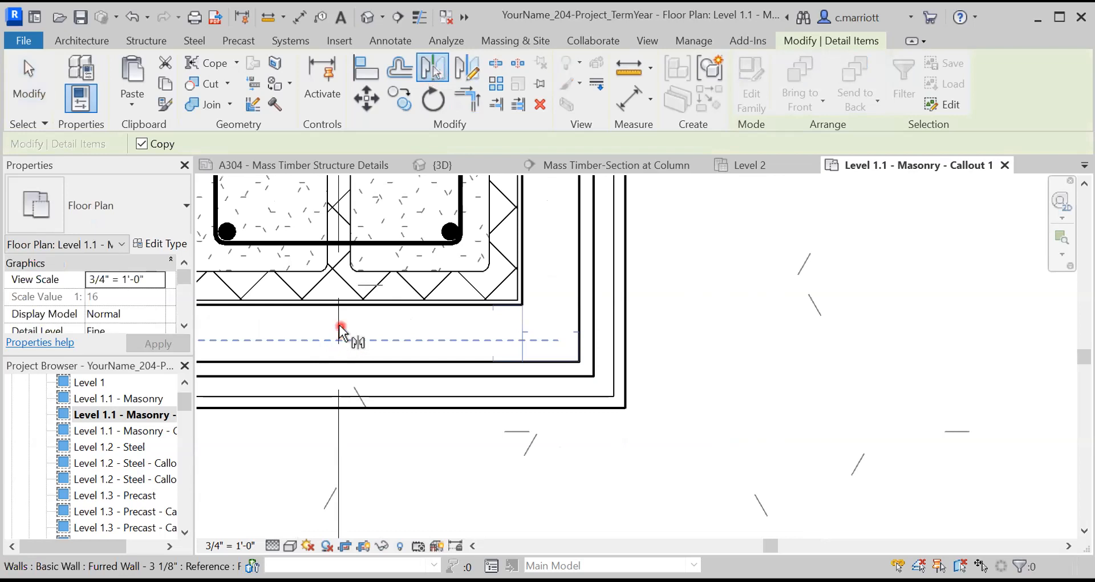
left_click(341, 329)
scroll(351, 487, "down", 2)
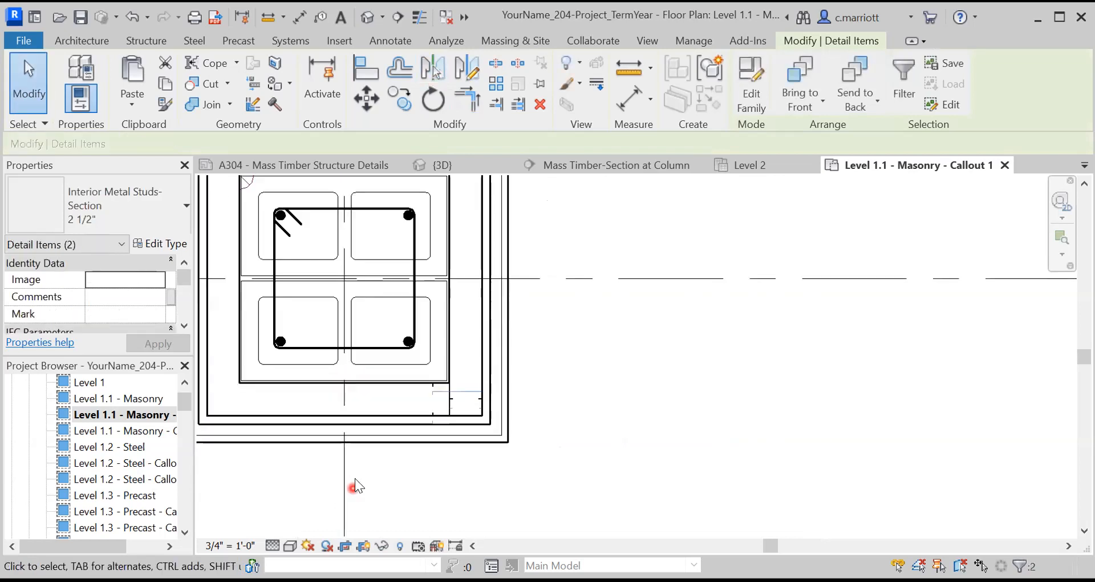
middle_click_drag(342, 476, 478, 445)
left_click(490, 422)
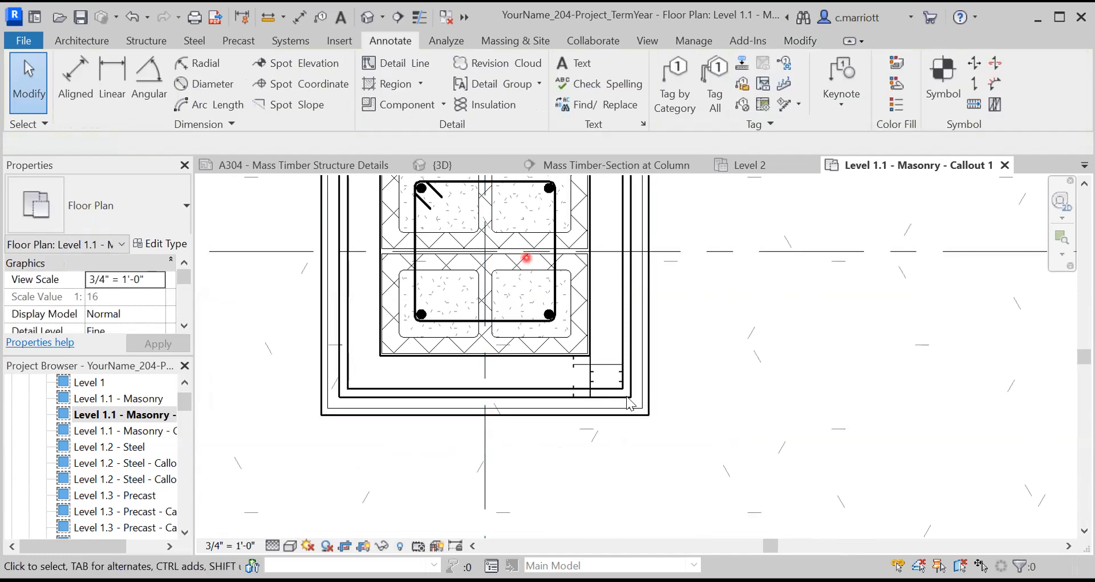
Mirror copies of both lower-right corner studs about the vertical grid line through the column's center.
scroll(561, 373, "up", 2)
scroll(581, 375, "up", 3)
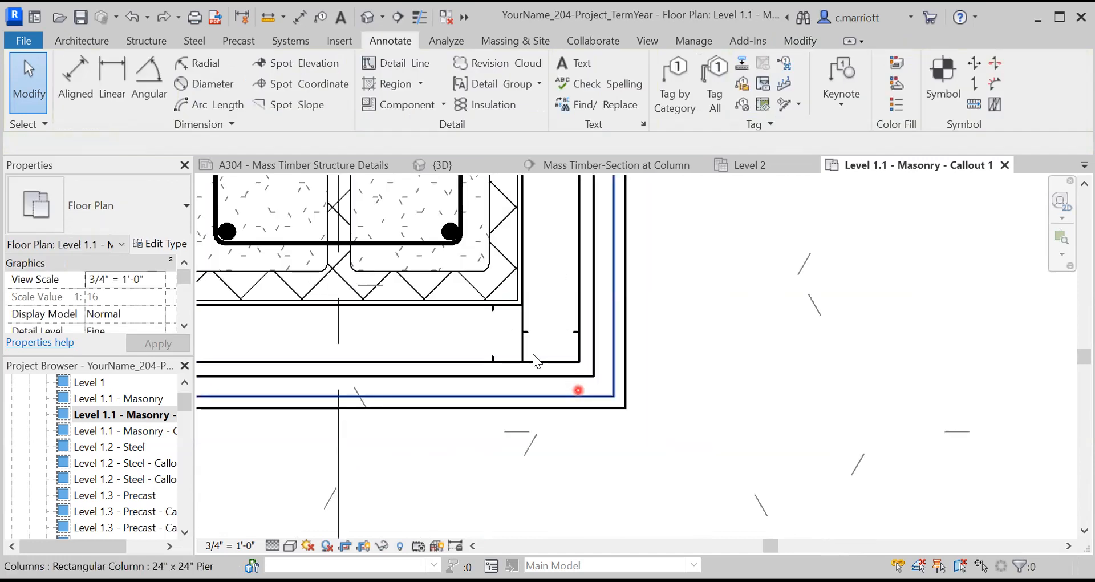
left_click(522, 321)
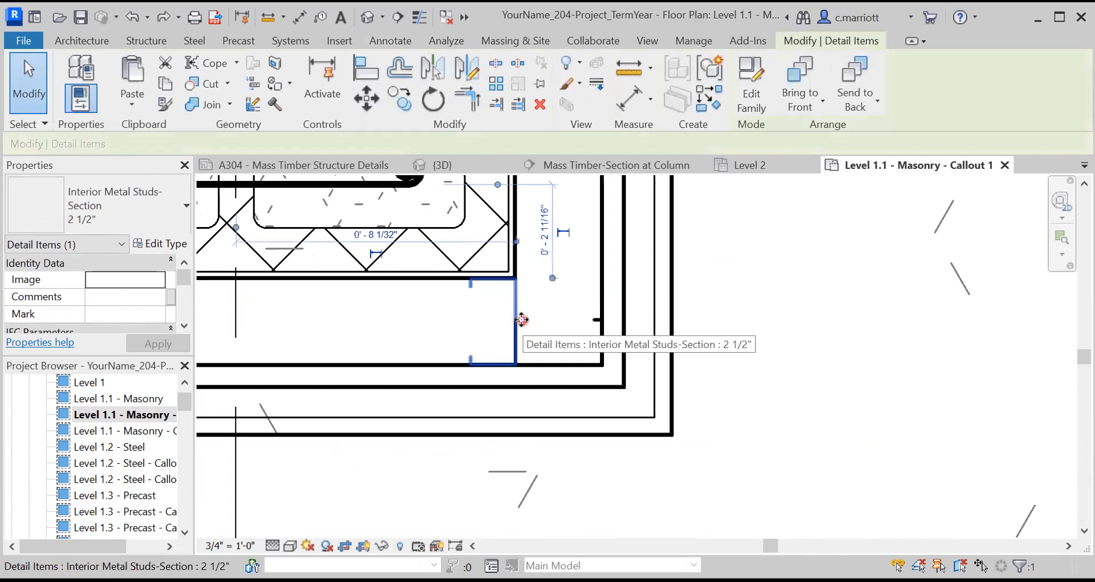
left_click(496, 344, "ctrl")
scroll(456, 353, "down", 4)
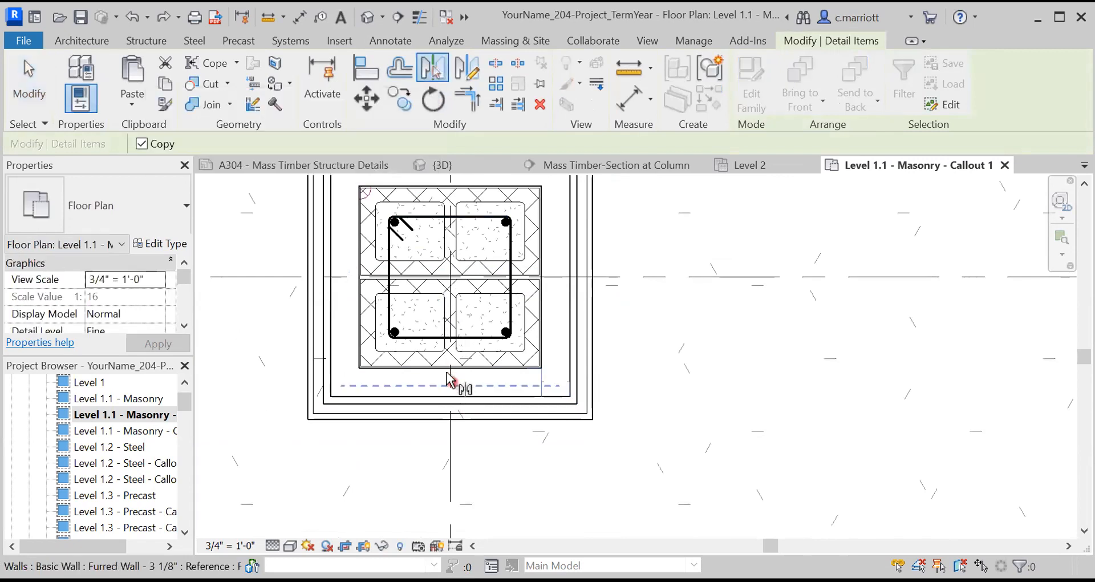
left_click(449, 456)
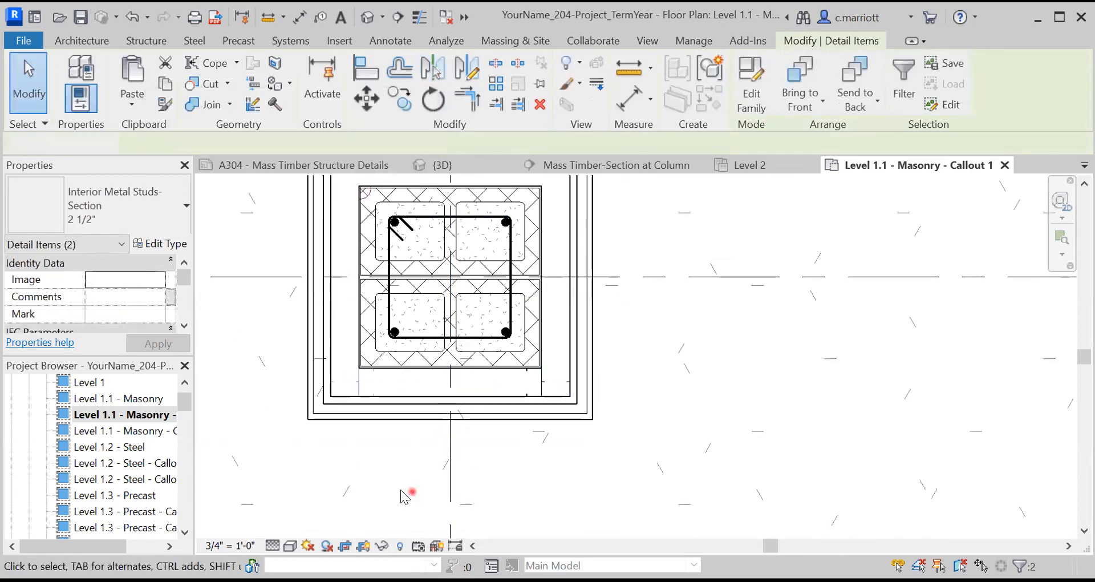
left_click(404, 496)
scroll(406, 404, "up", 4)
scroll(427, 403, "down", 5)
scroll(465, 405, "up", 5)
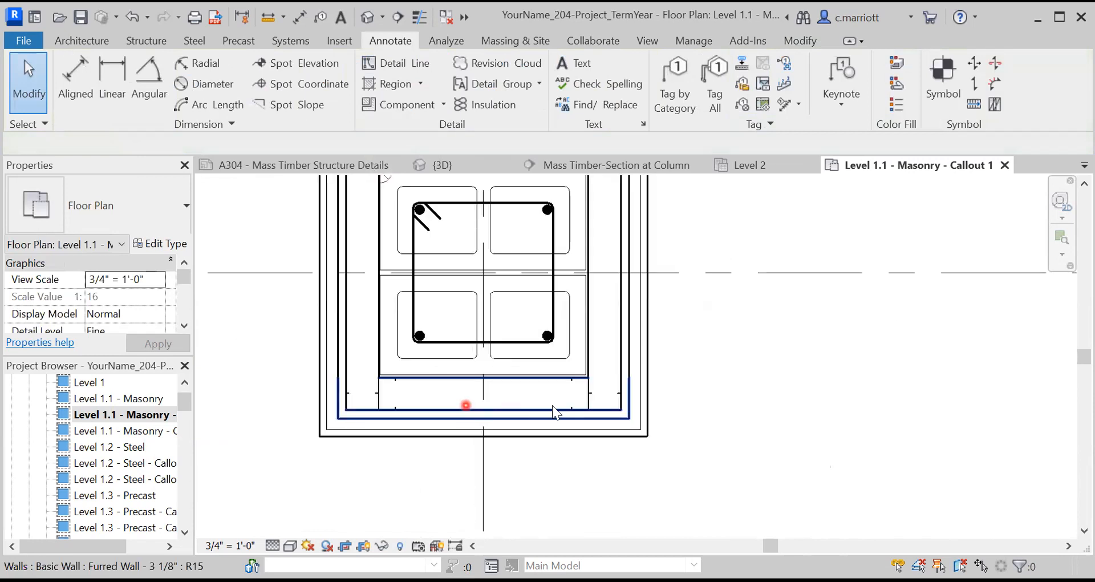
left_click(566, 376)
key("Escape")
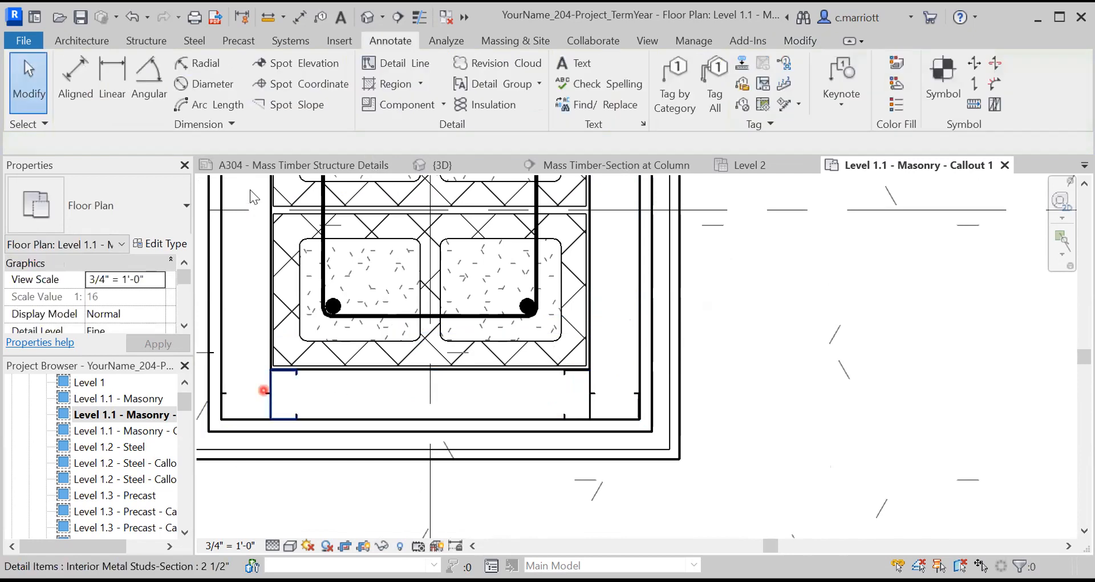
Measure the clear gap between the flanges of the two inner studs in the lower furred wall.
left_click(264, 22)
left_click(295, 418)
left_click(564, 420)
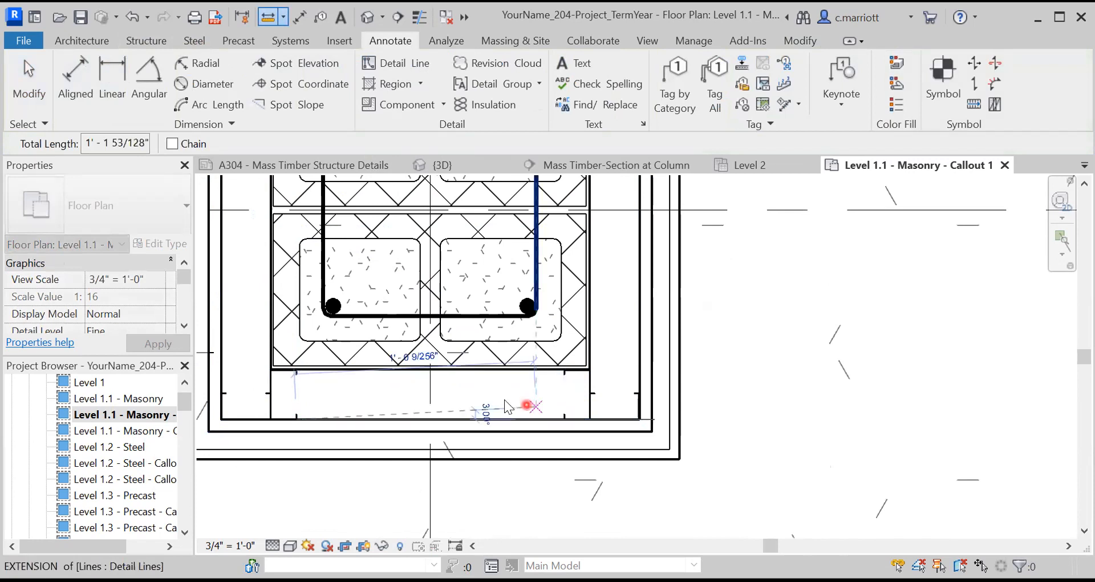
scroll(507, 402, "down", 4)
key("Escape")
key("Escape")
Mirror copies of the four lower metal studs about the horizontal grid line through the column's center.
scroll(429, 479, "down", 3)
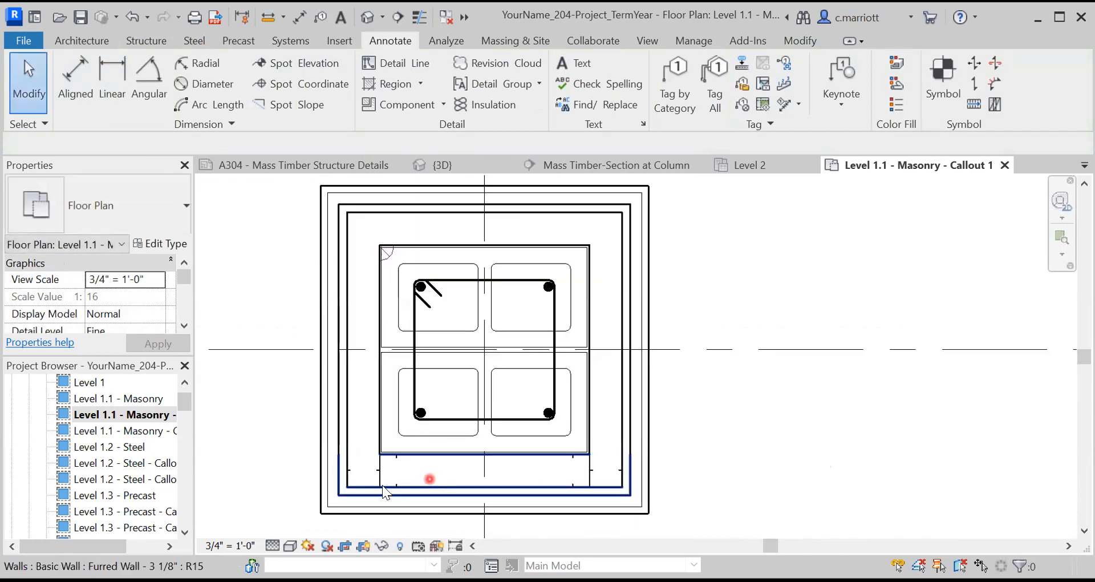
scroll(516, 485, "up", 2)
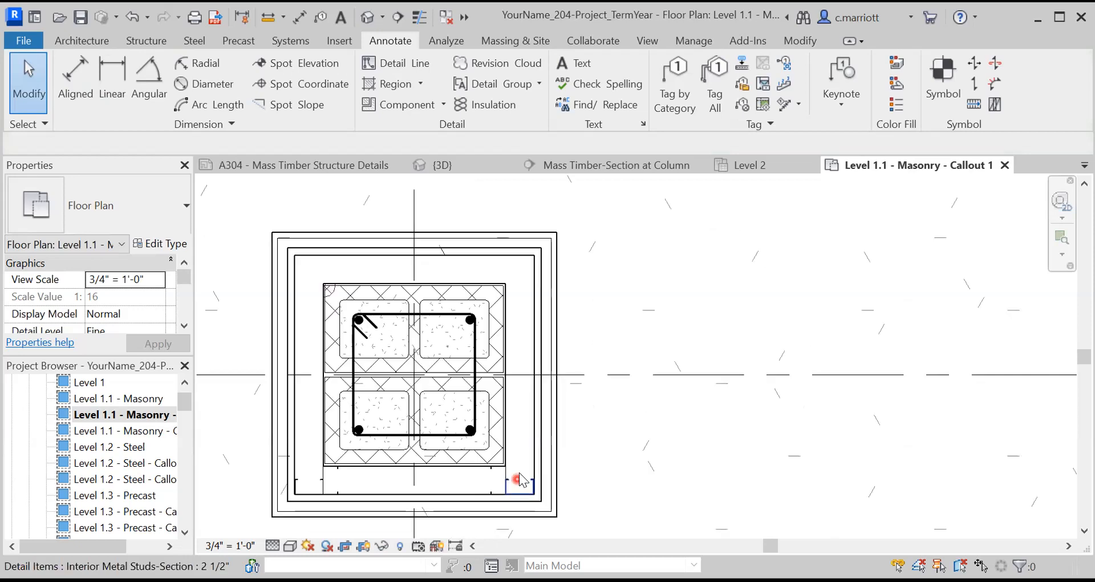
left_click(509, 480)
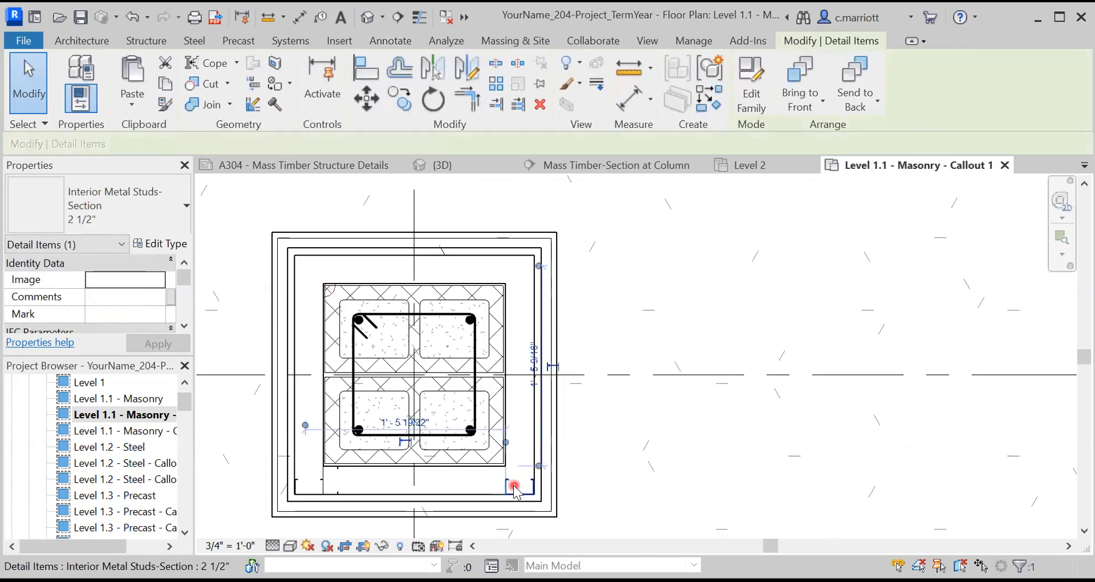
left_click(468, 494, "ctrl")
left_click(516, 478)
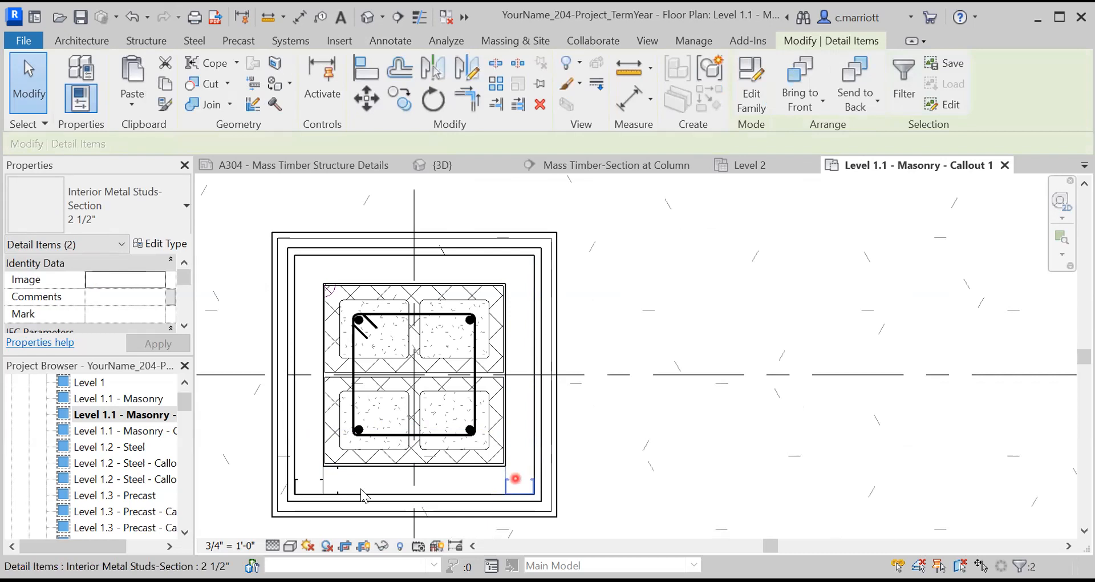
left_click(307, 476, "ctrl")
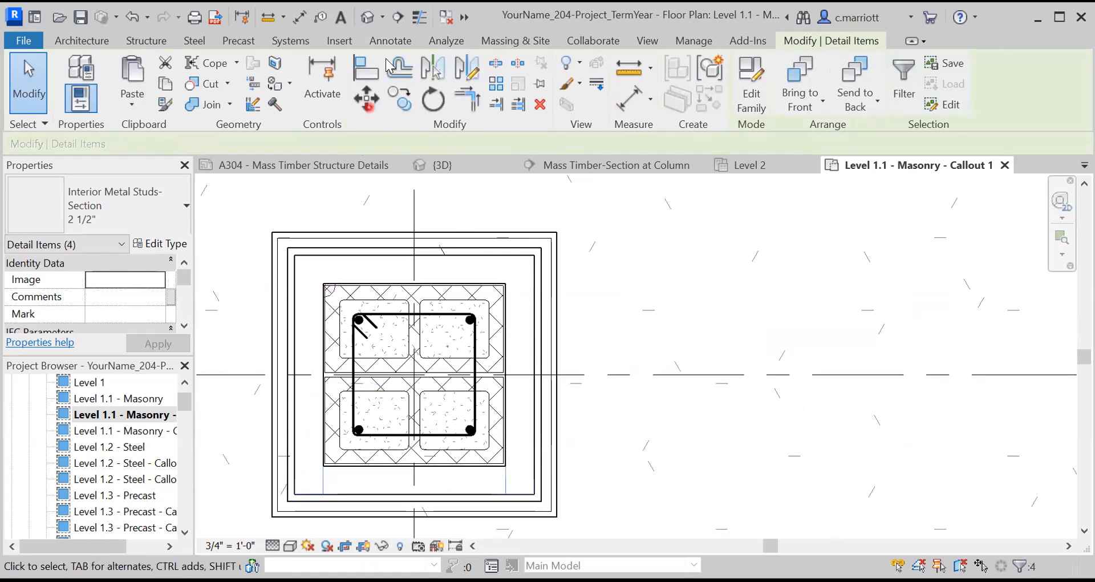
left_click(599, 374)
left_click(684, 366)
scroll(542, 356, "down", 4)
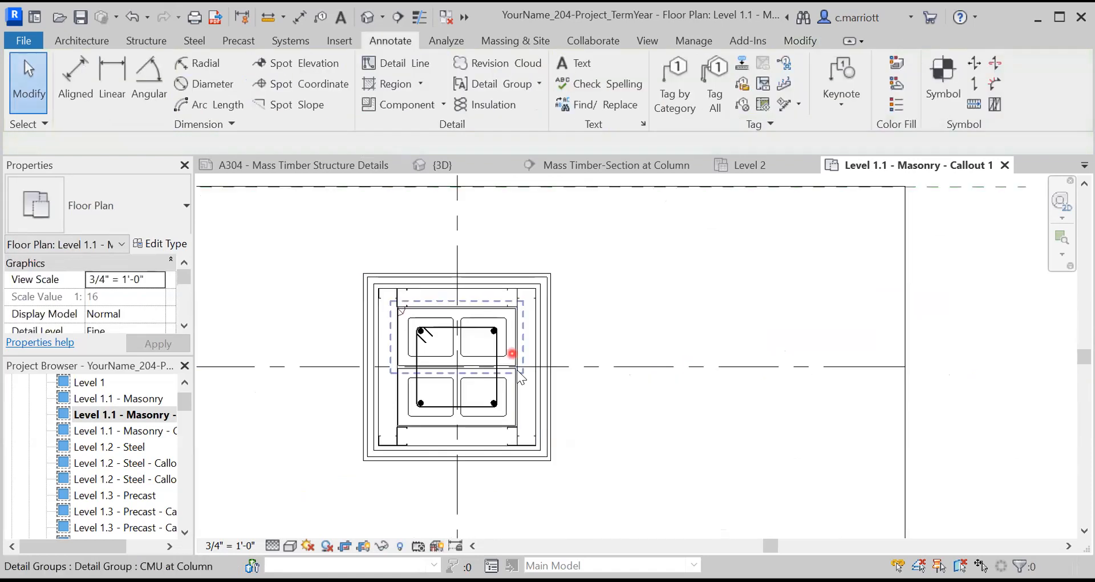
scroll(536, 352, "up", 4)
scroll(562, 351, "down", 4)
middle_click_drag(562, 351, 577, 392)
scroll(565, 382, "up", 3)
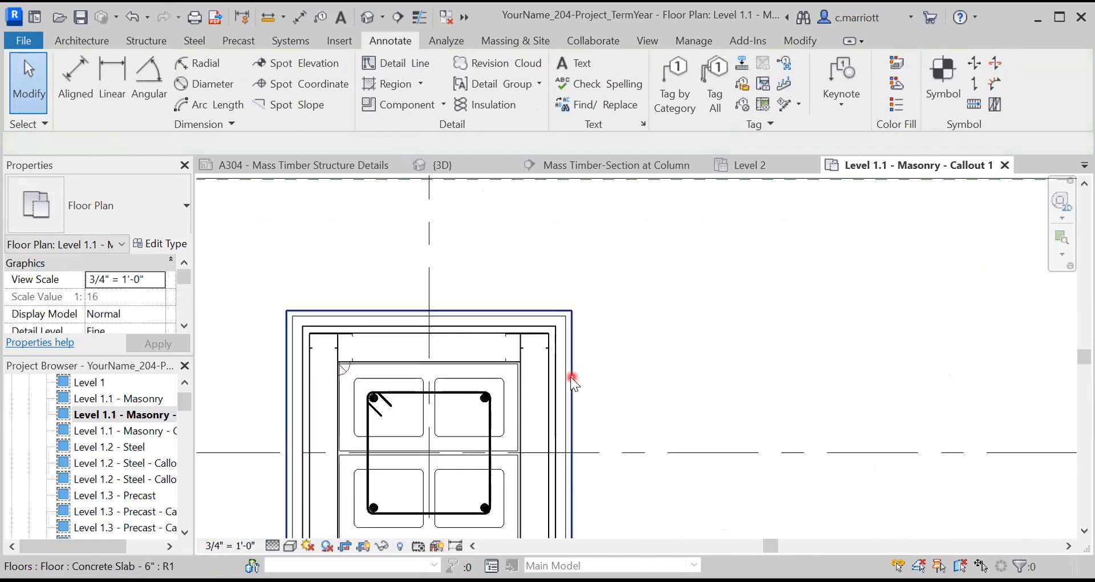
scroll(568, 380, "up", 2)
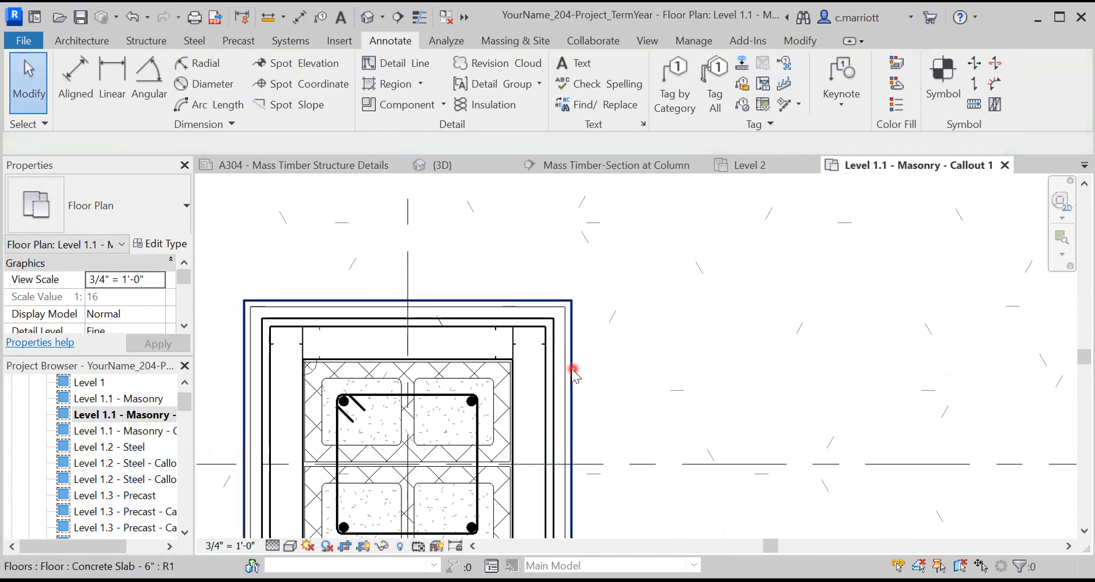
Hide the 6" concrete slab floor around the masonry column in the Level 1.1 - Masonry - Callout 1 view.
scroll(572, 371, "down", 2)
scroll(572, 376, "down", 4)
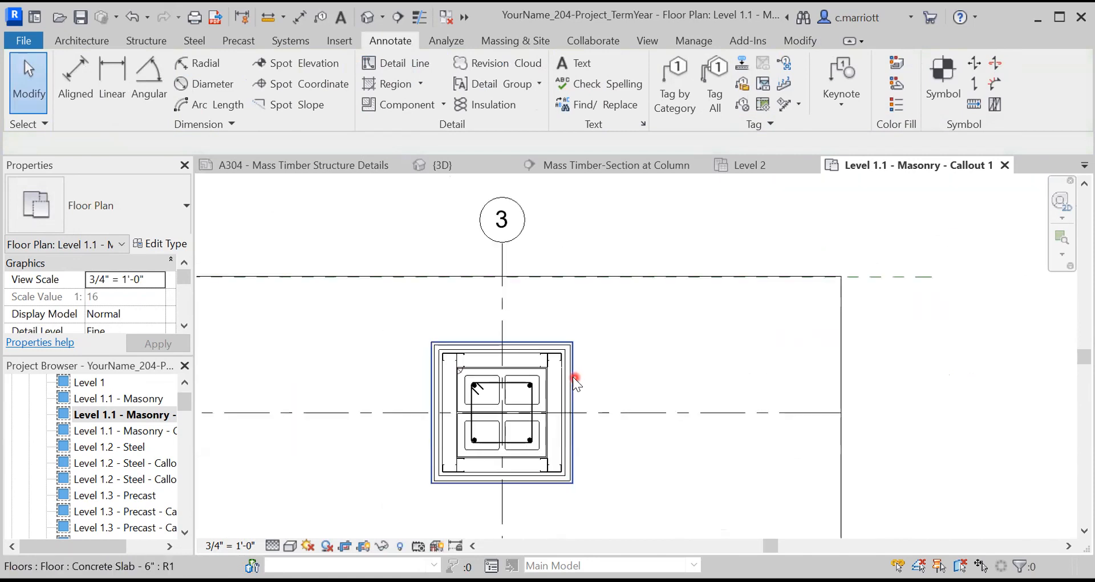
scroll(569, 385, "up", 5)
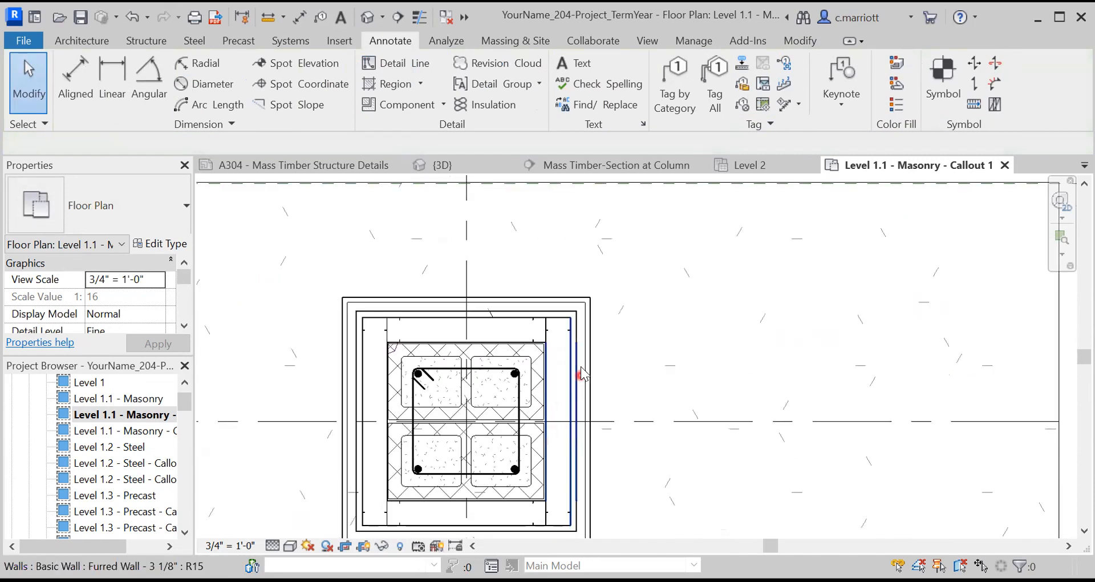
scroll(570, 390, "up", 2)
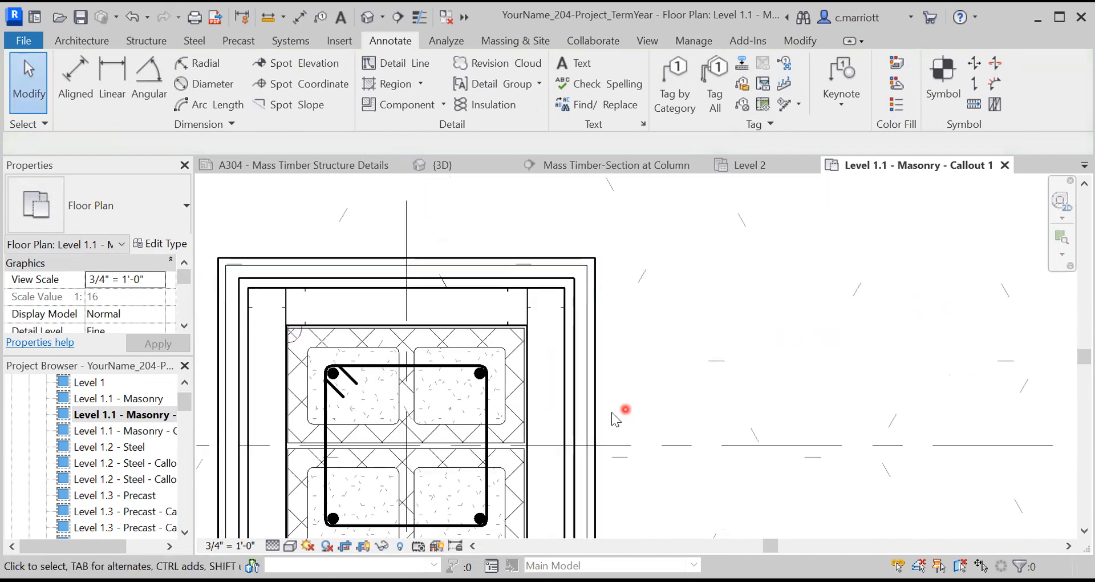
scroll(586, 422, "down", 2)
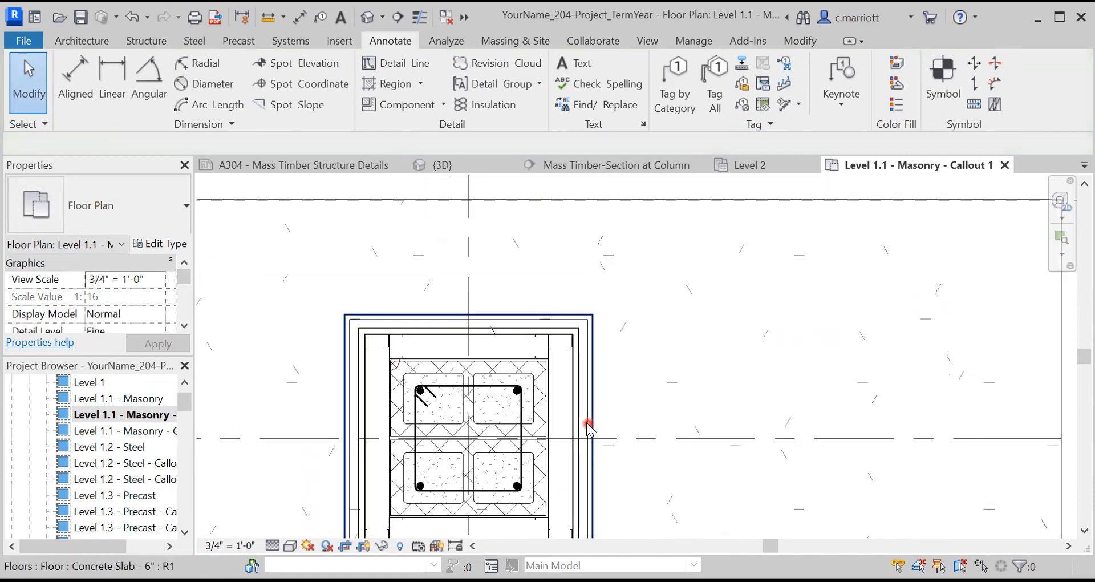
scroll(587, 423, "down", 3)
scroll(588, 424, "up", 2)
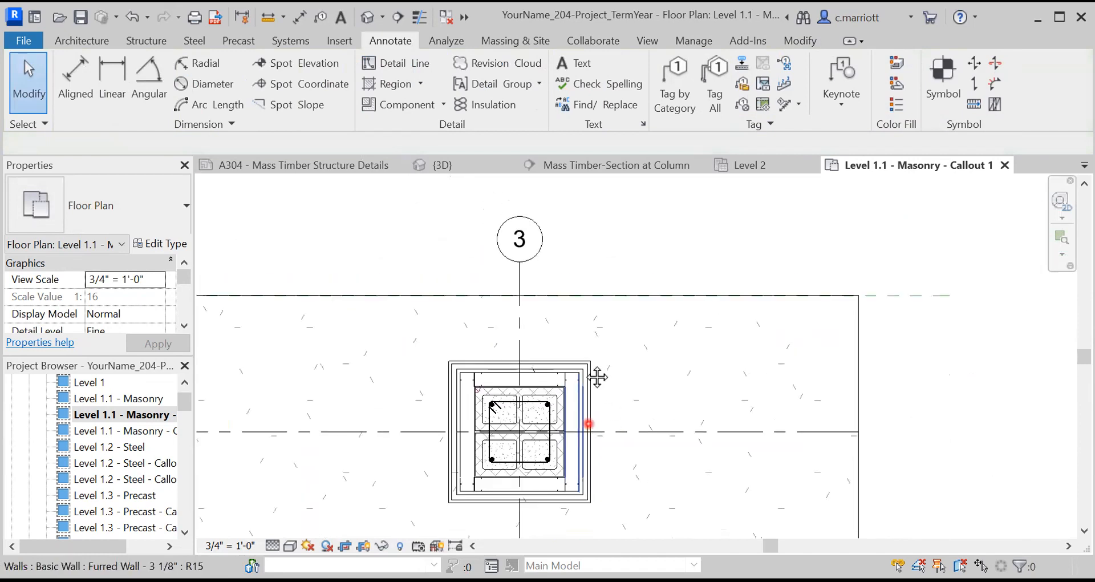
scroll(588, 424, "down", 2)
scroll(580, 352, "up", 3)
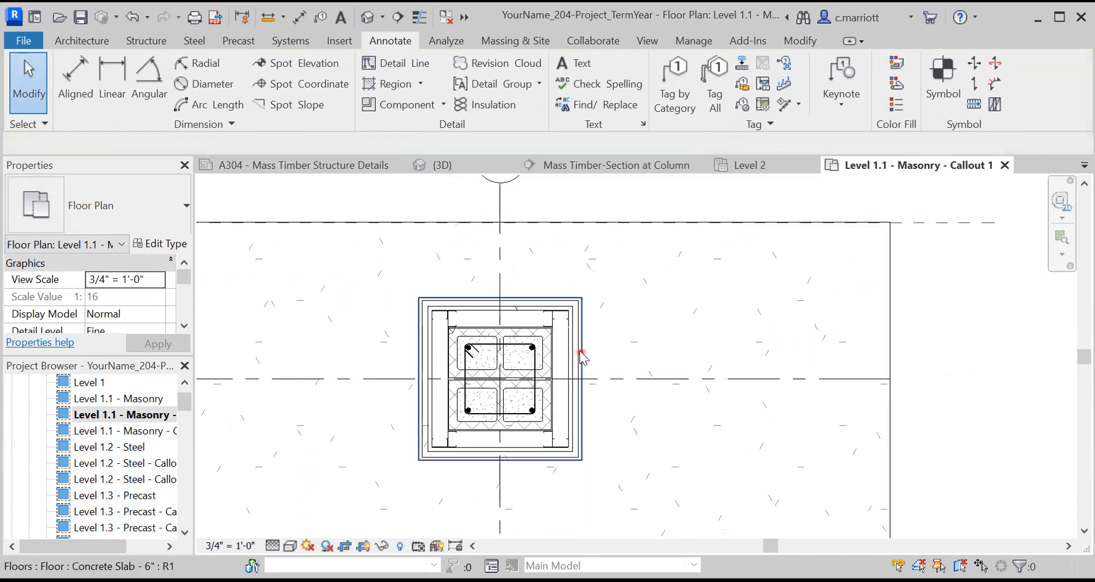
left_click(582, 355)
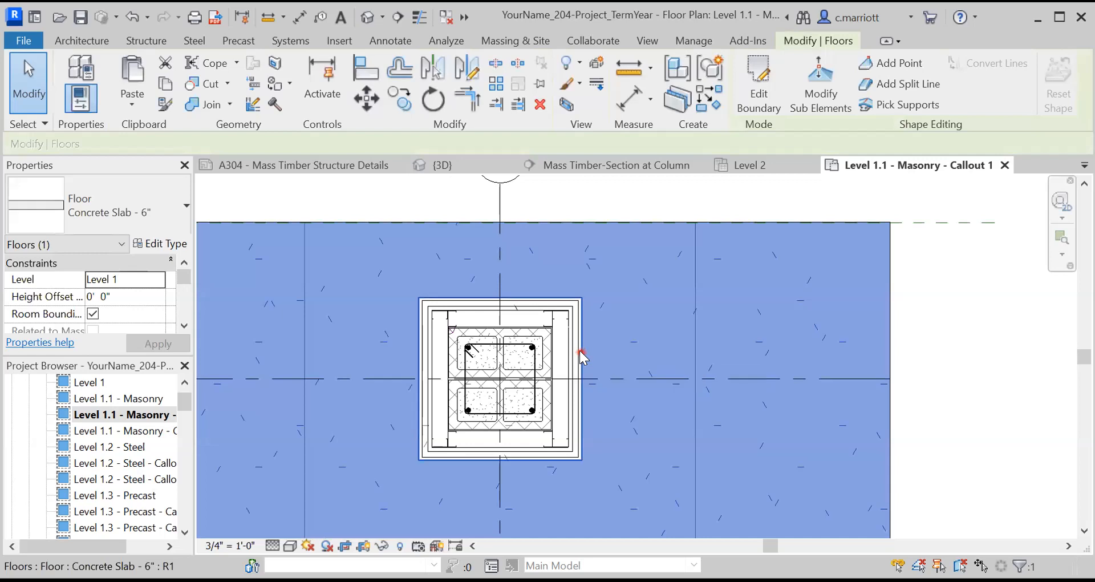
right_click(637, 290)
mouse_move(634, 291)
left_click(800, 287)
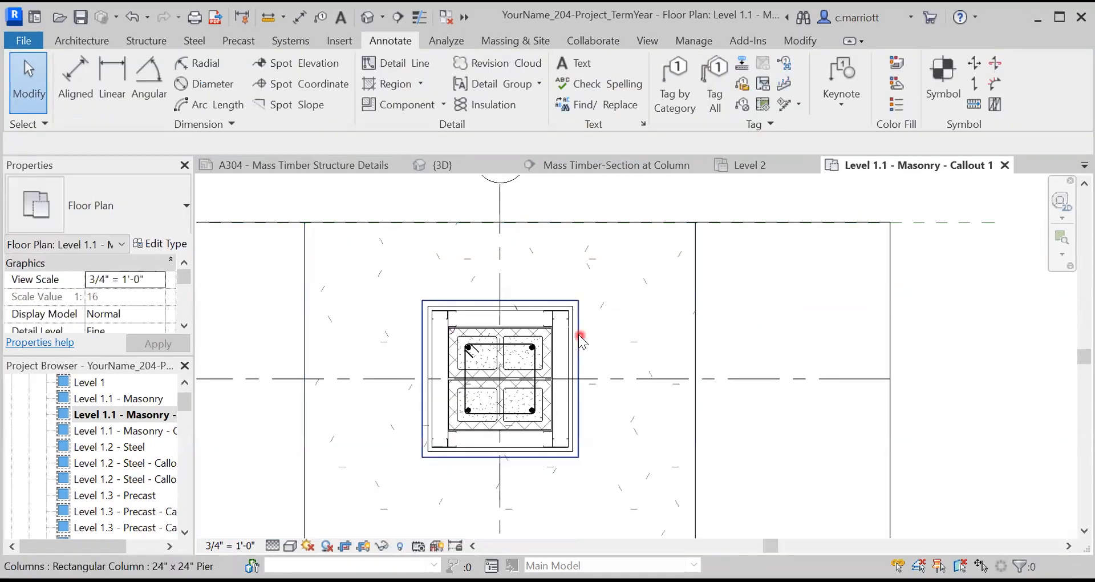
Try hiding the 24" x 24" pier around the masonry column in this view and undo it.
left_click(579, 334)
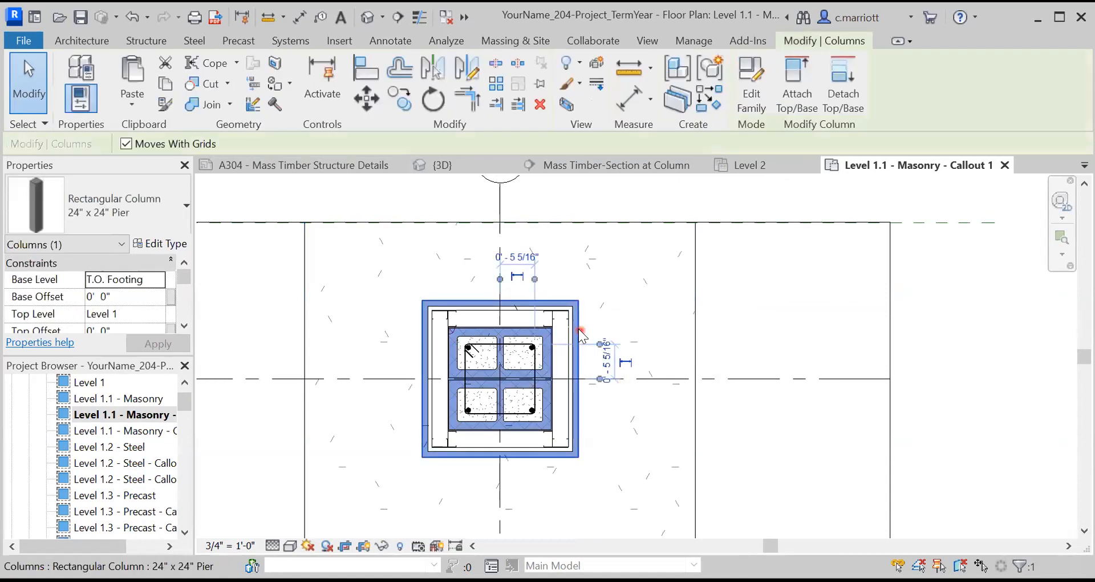
left_click(794, 297)
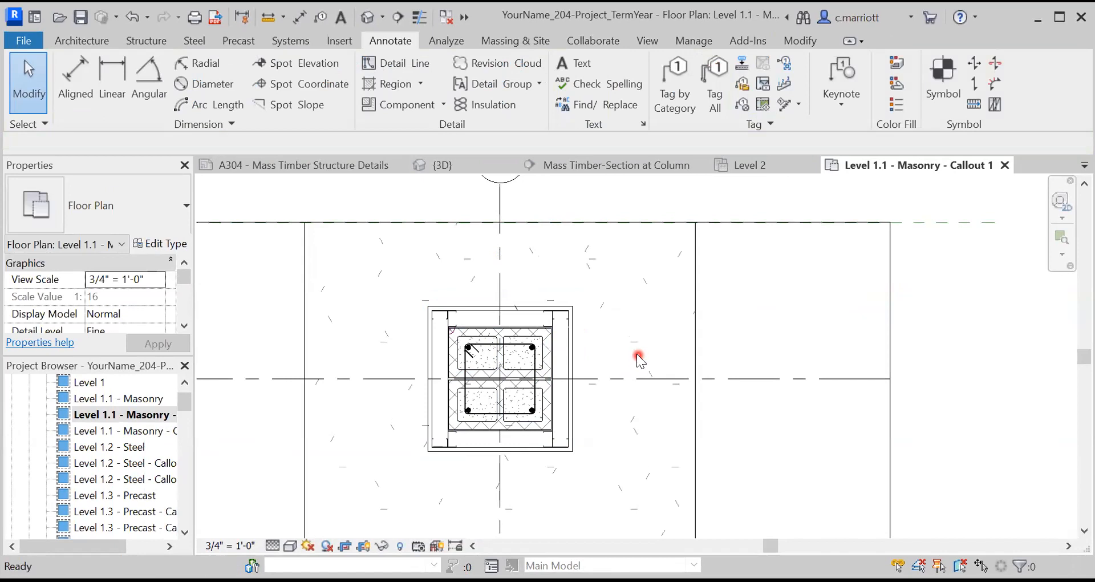
key("ctrl+z")
Hide the 24" x 24" pier element in the callout view.
left_click(575, 336)
left_click(592, 344)
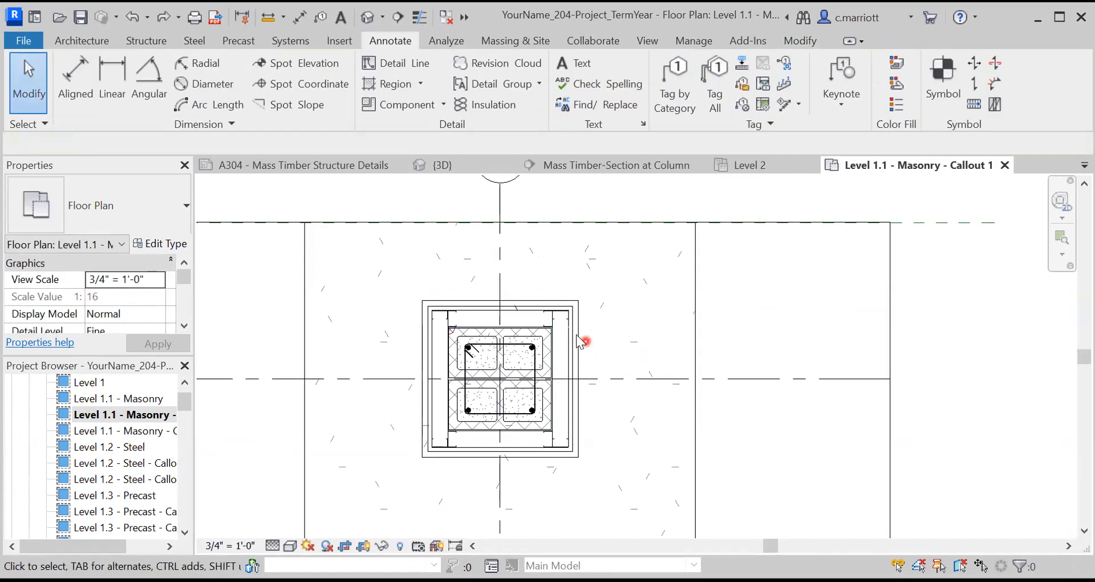
left_click(580, 337)
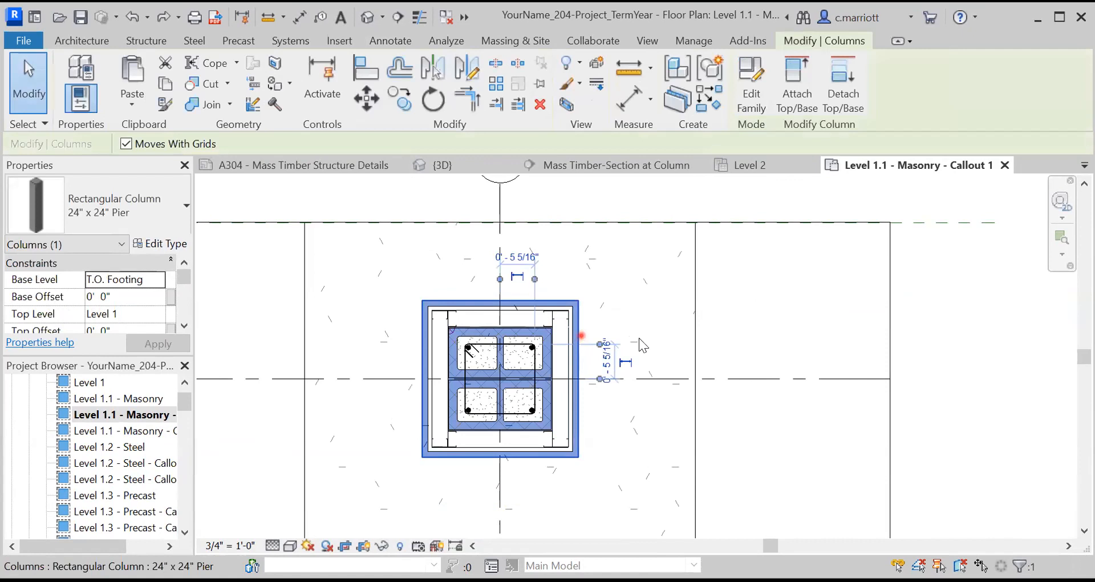
left_click(586, 366)
Hide the 60" x 60" x 18" rectangular footing beneath the masonry column in the callout view.
scroll(574, 368, "up", 4)
scroll(602, 403, "down", 5)
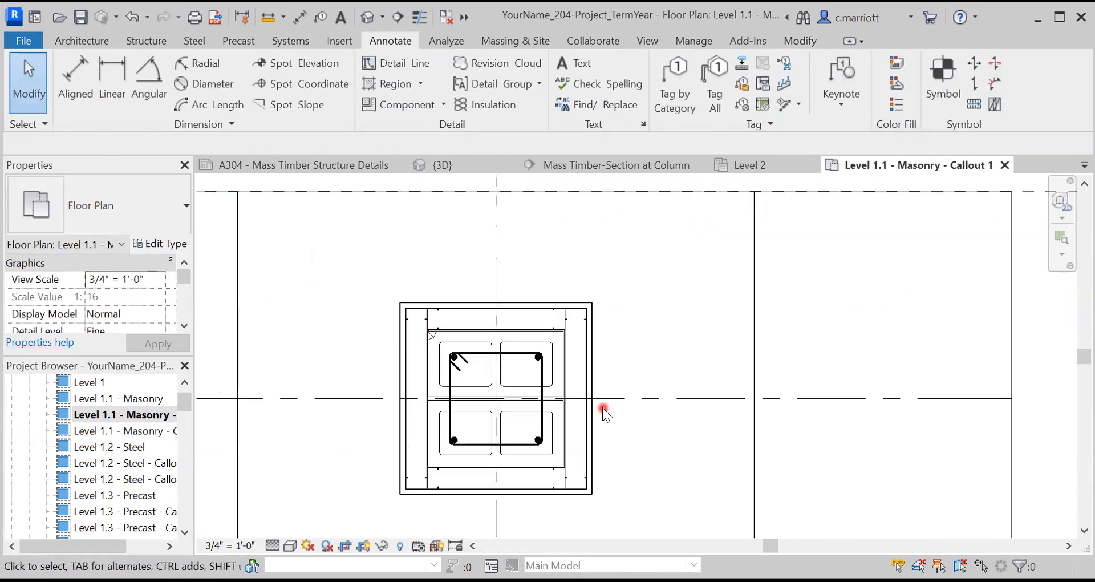
scroll(601, 417, "down", 3)
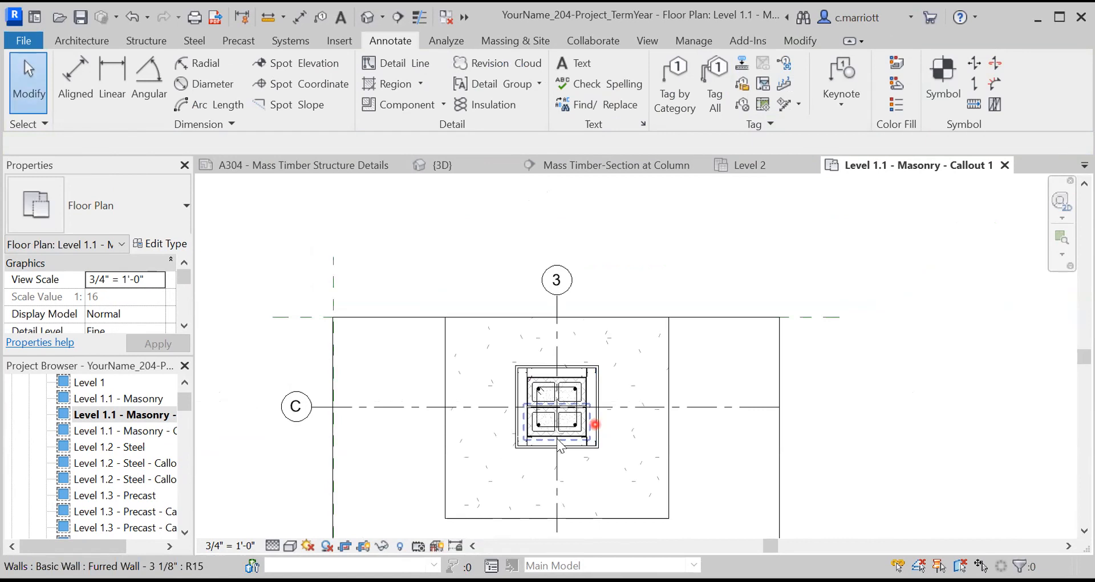
scroll(630, 477, "up", 2)
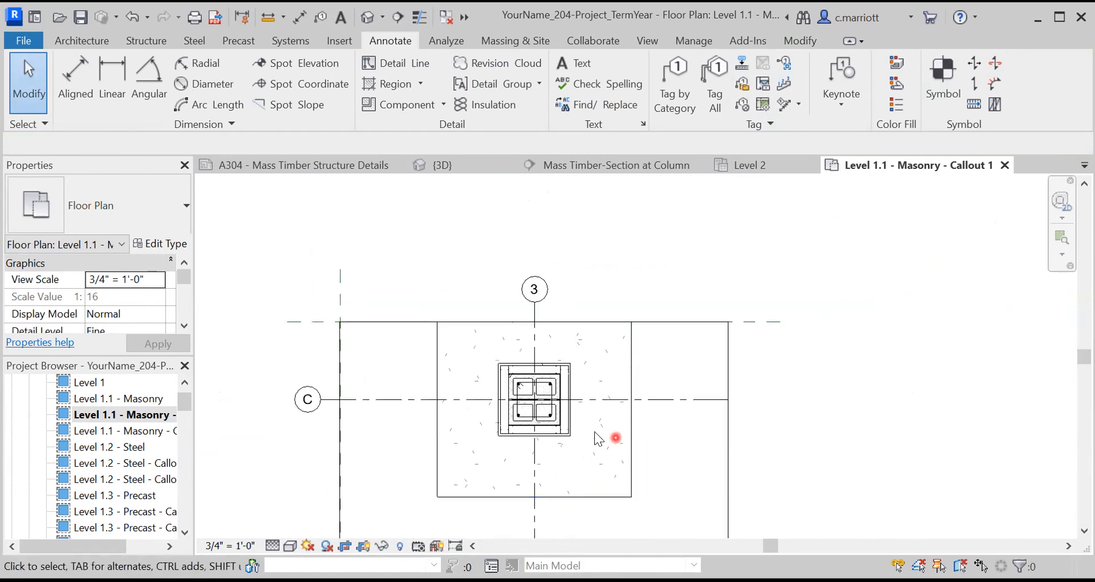
scroll(587, 439, "up", 2)
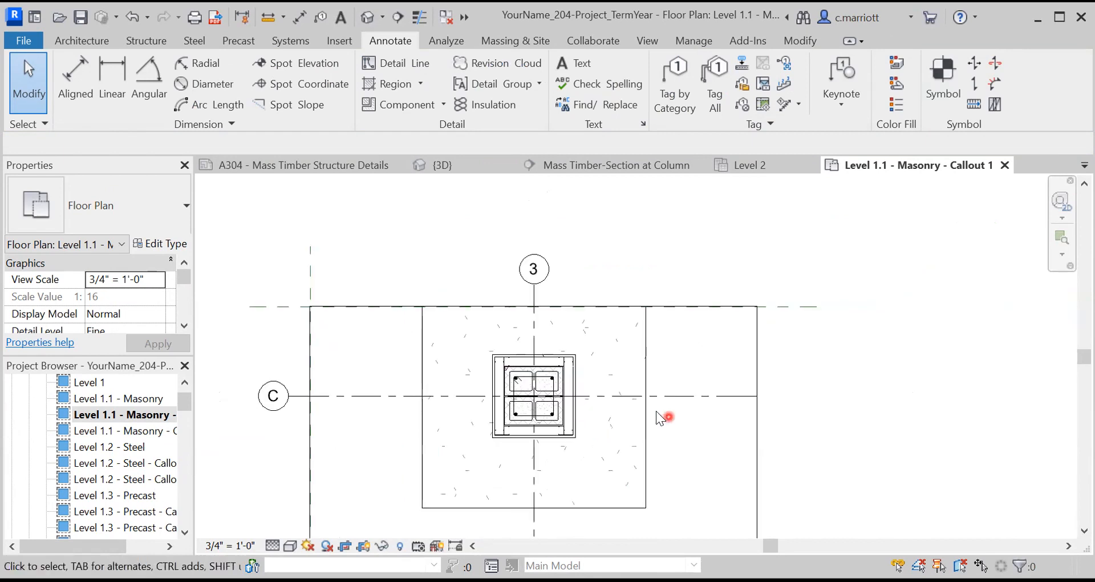
scroll(592, 446, "down", 1)
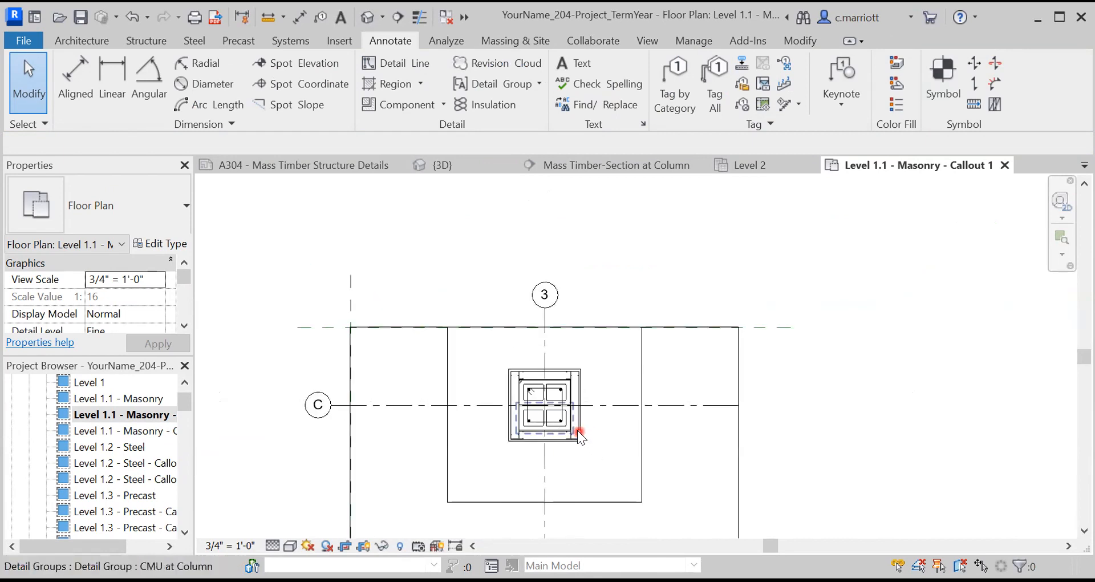
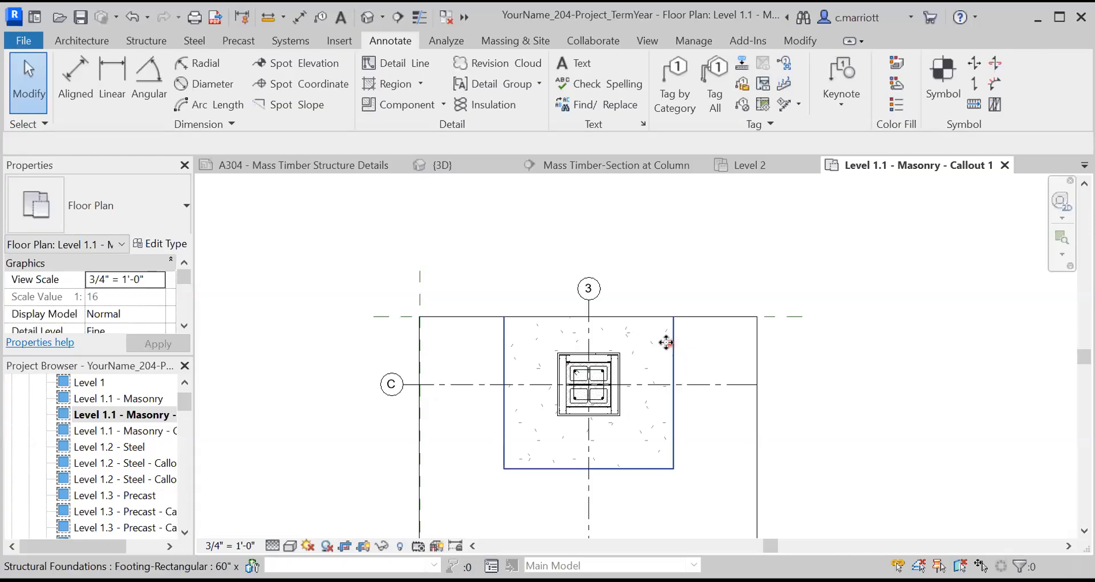
left_click(667, 341)
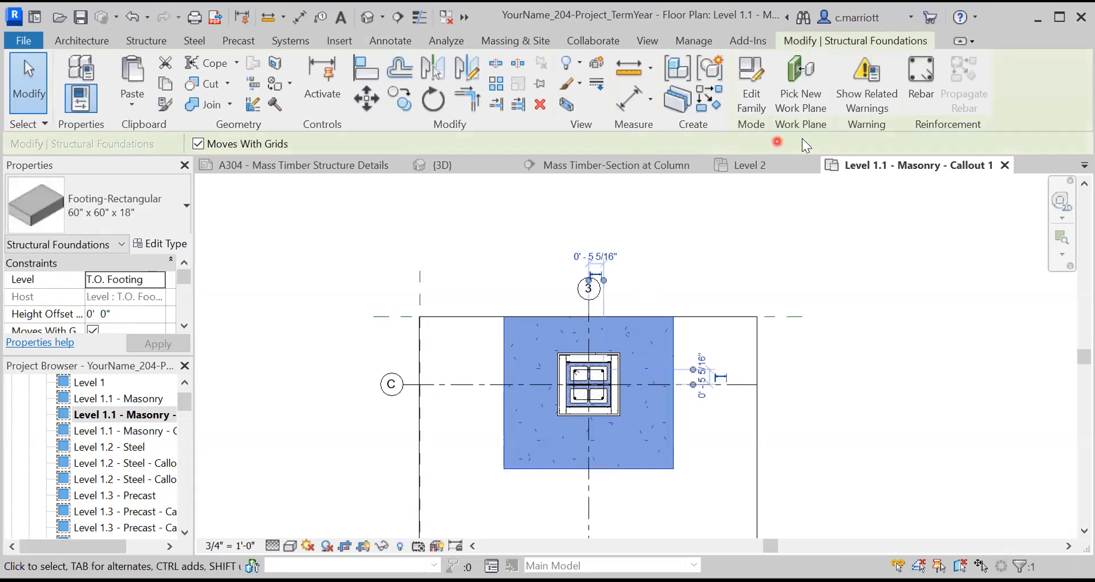
right_click(860, 295)
left_click(867, 286)
In the Level 1.1 - Masonry - Callout 2 view, measure the horizontal distance from the notes' left edge to the outer brick face.
scroll(629, 385, "down", 1)
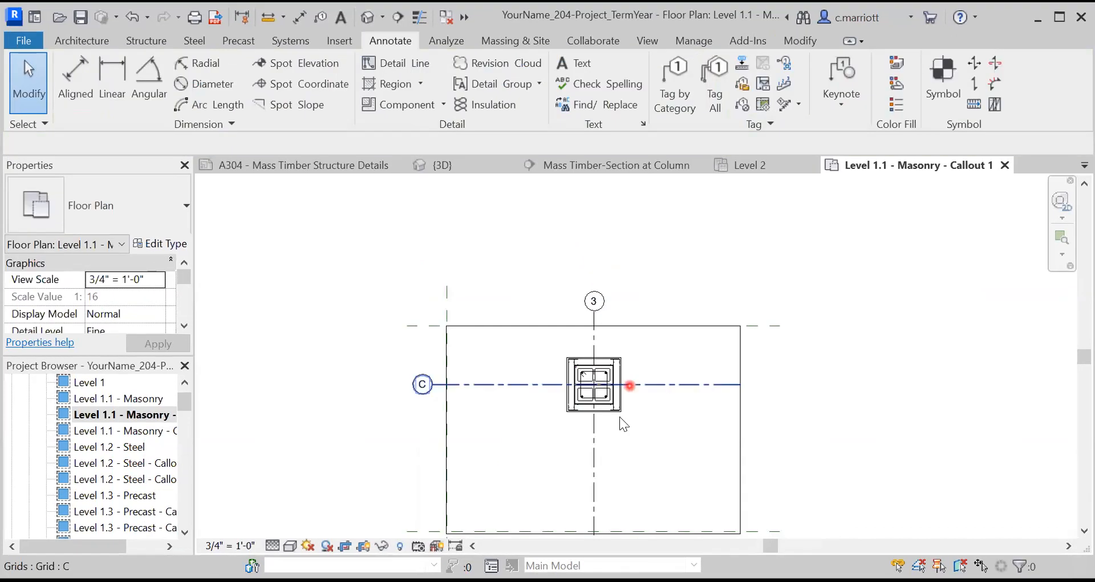
scroll(650, 438, "up", 3)
scroll(665, 422, "down", 2)
scroll(620, 383, "up", 2)
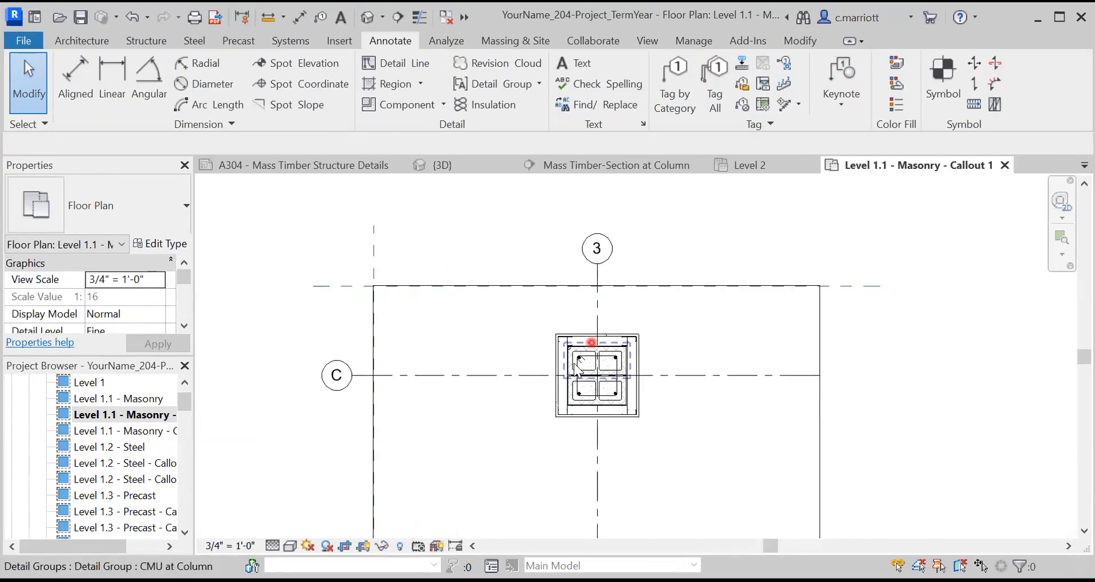
scroll(624, 390, "down", 2)
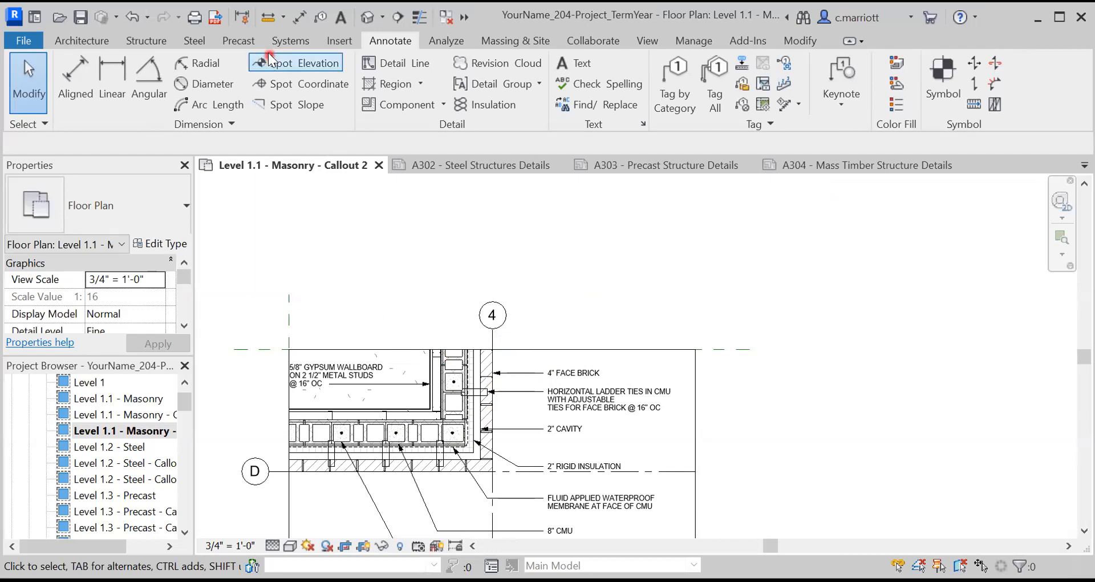
left_click(276, 18)
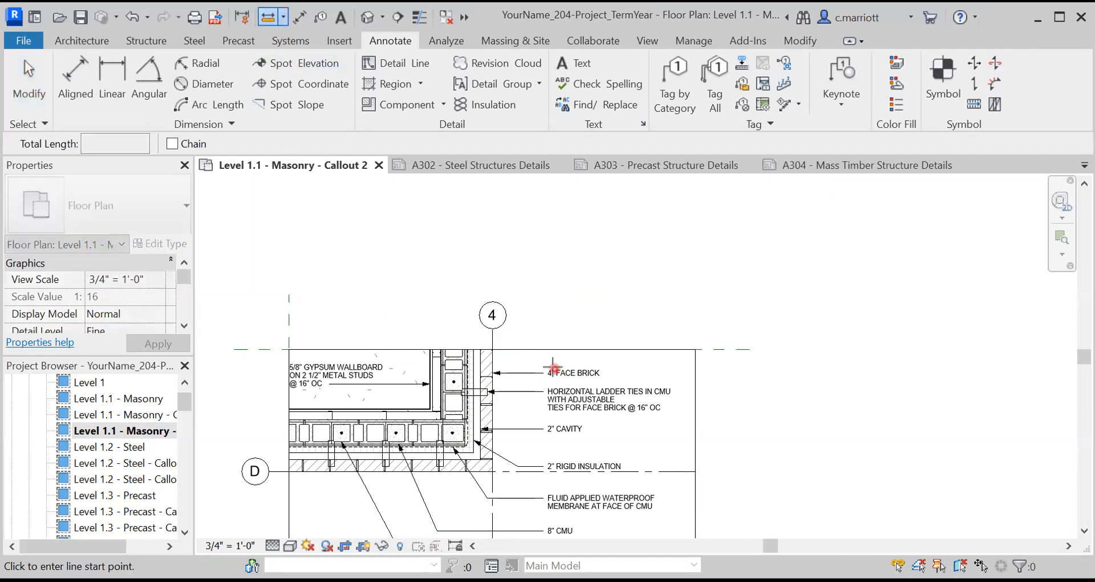
scroll(540, 346, "up", 3)
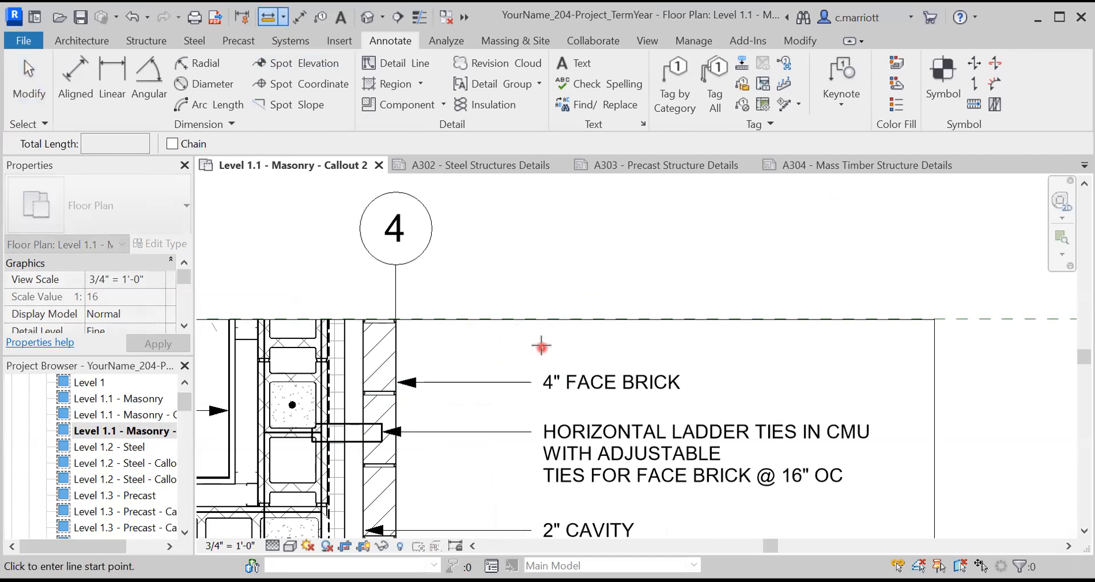
left_click(542, 346)
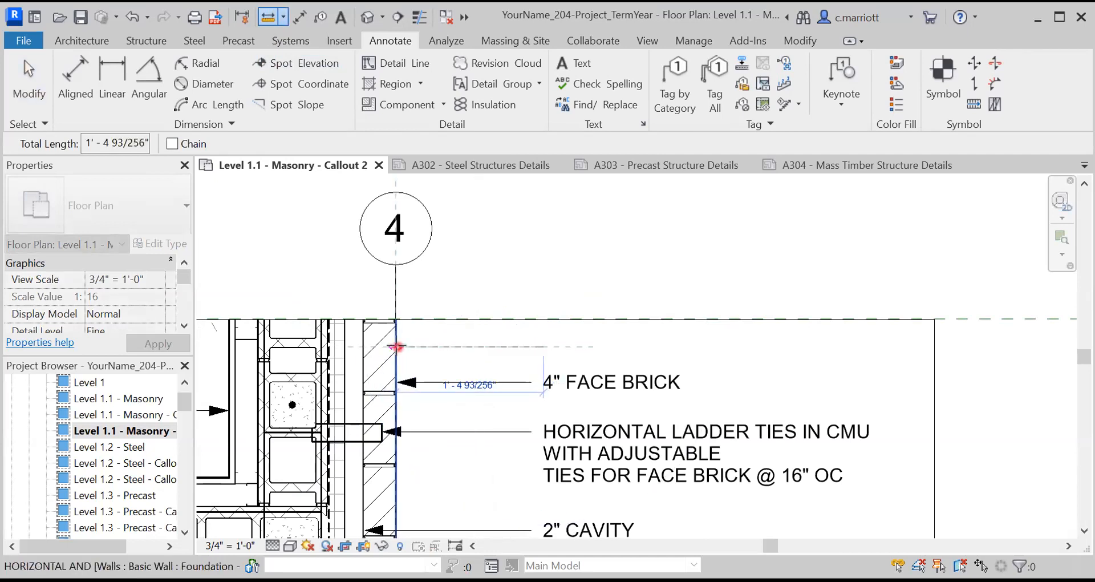
key("Escape")
key("Escape")
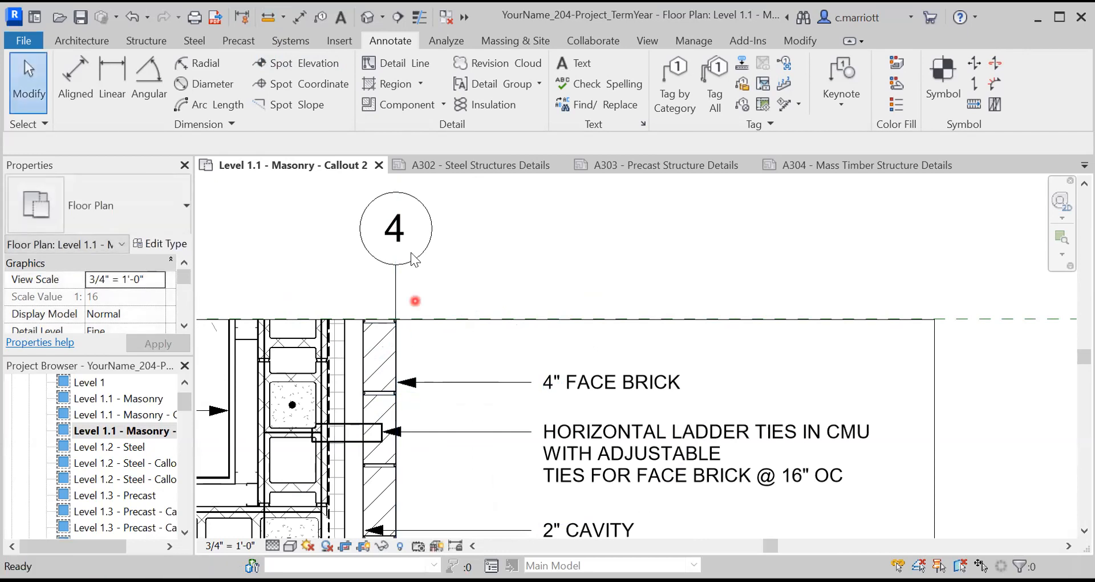
scroll(415, 260, "down", 2)
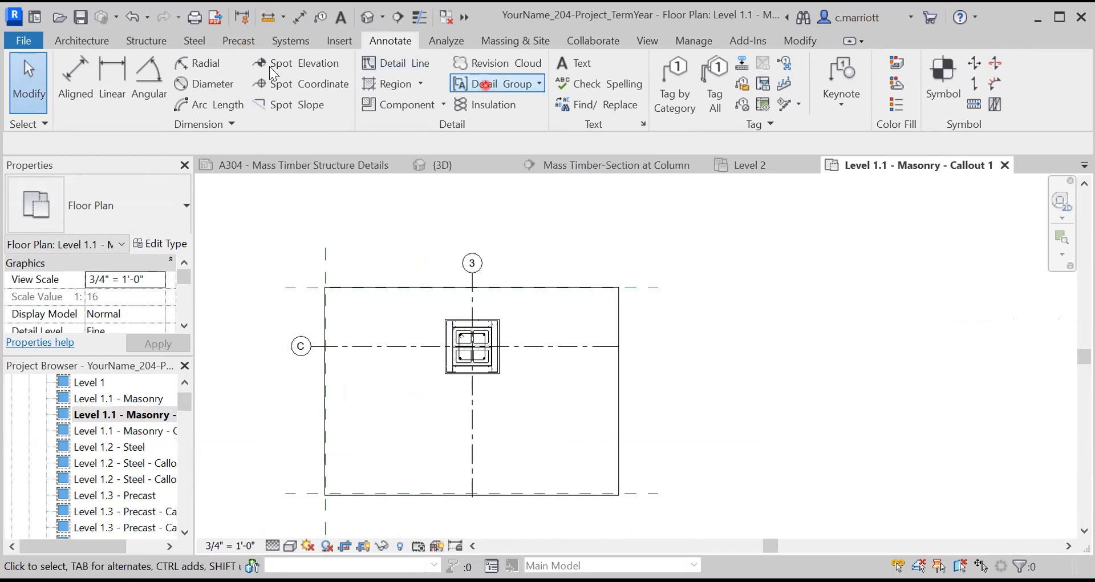
In the Callout 1 view, draw a vertical Medium Lines detail line along grid 3 from the upper to the lower crop edge.
left_click(396, 63)
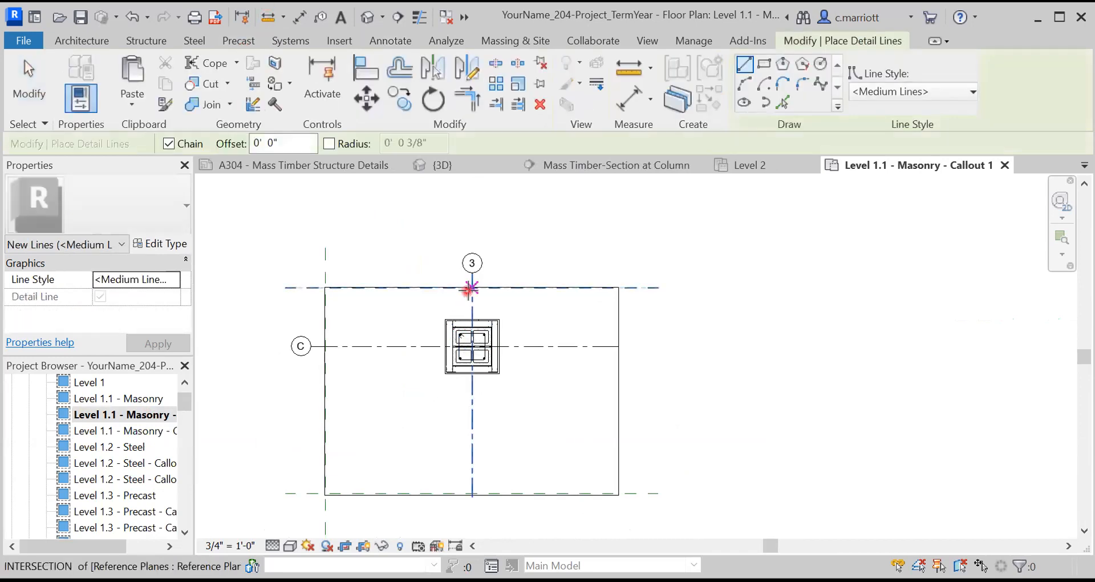
left_click(472, 288)
left_click(473, 495)
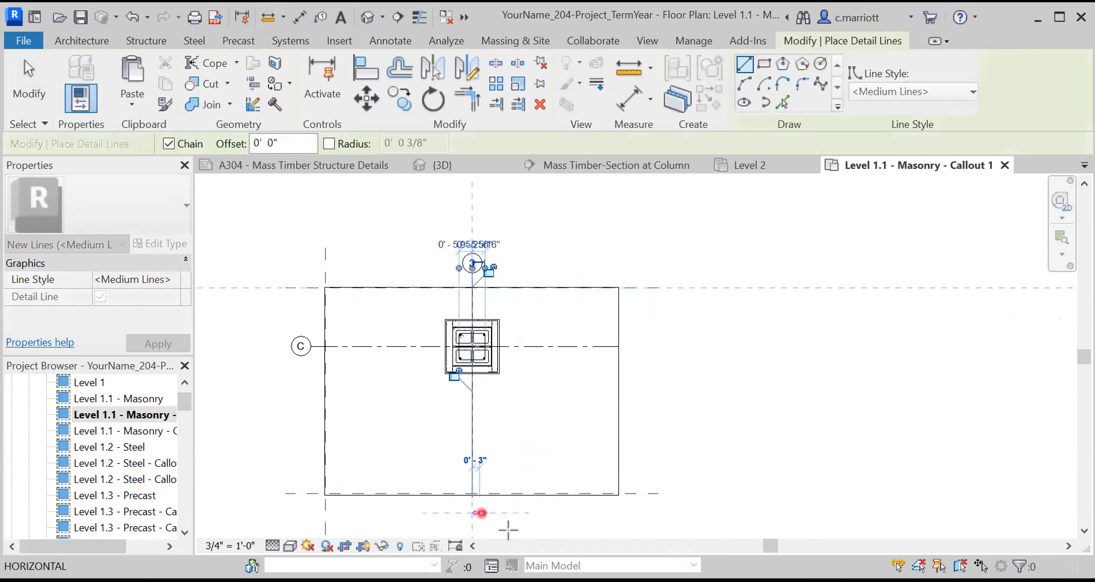
key("Escape")
key("Escape")
key("m")
key("a")
left_click(475, 504)
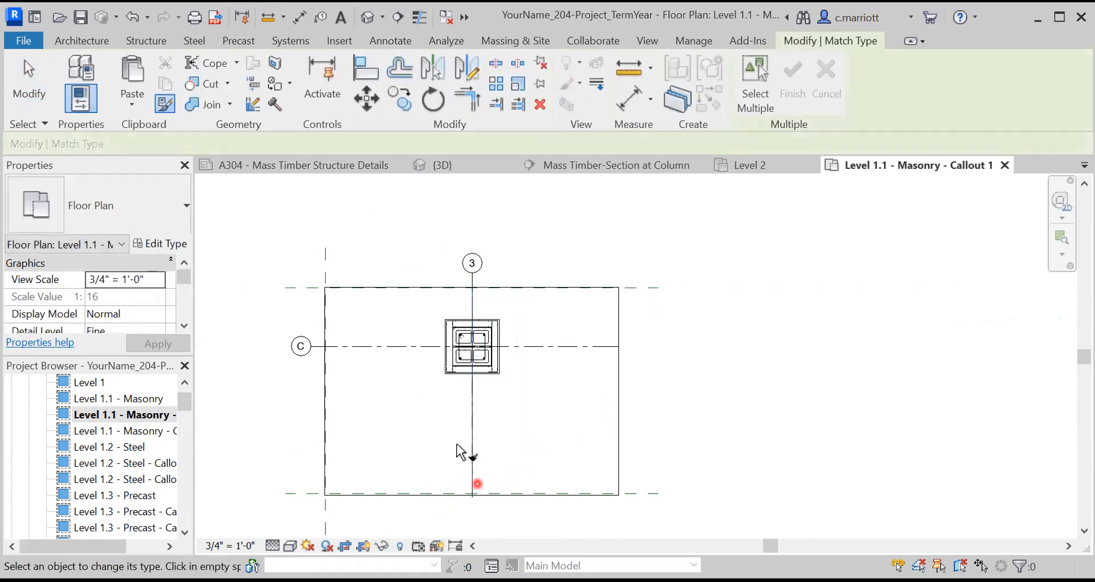
left_click(454, 292)
Move the vertical detail line 17" horizontally to the right of grid 3 as a guide beside the column.
left_click(359, 91)
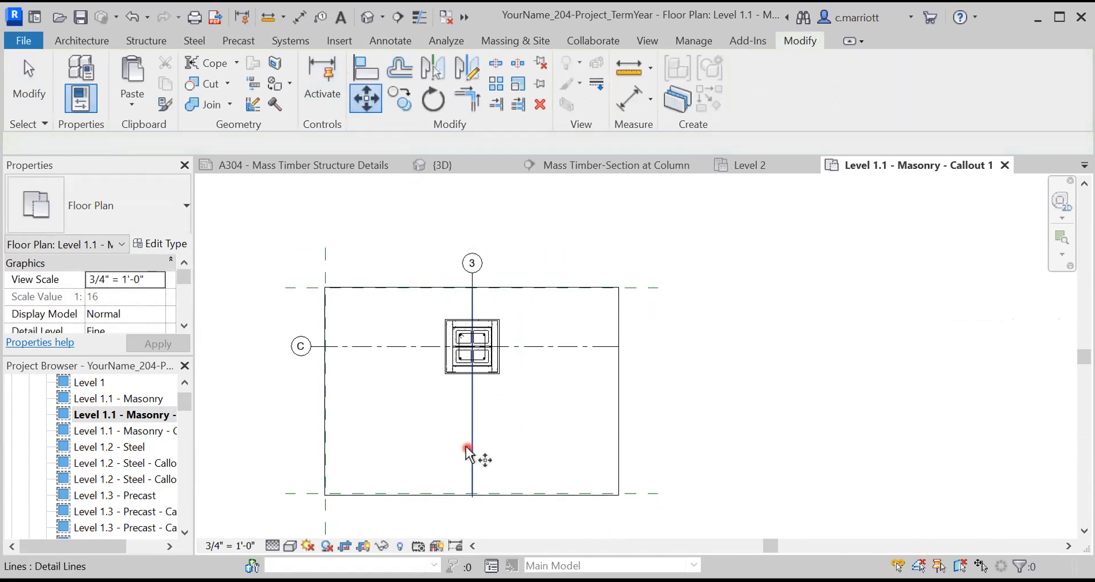
key("Return")
left_click(492, 435)
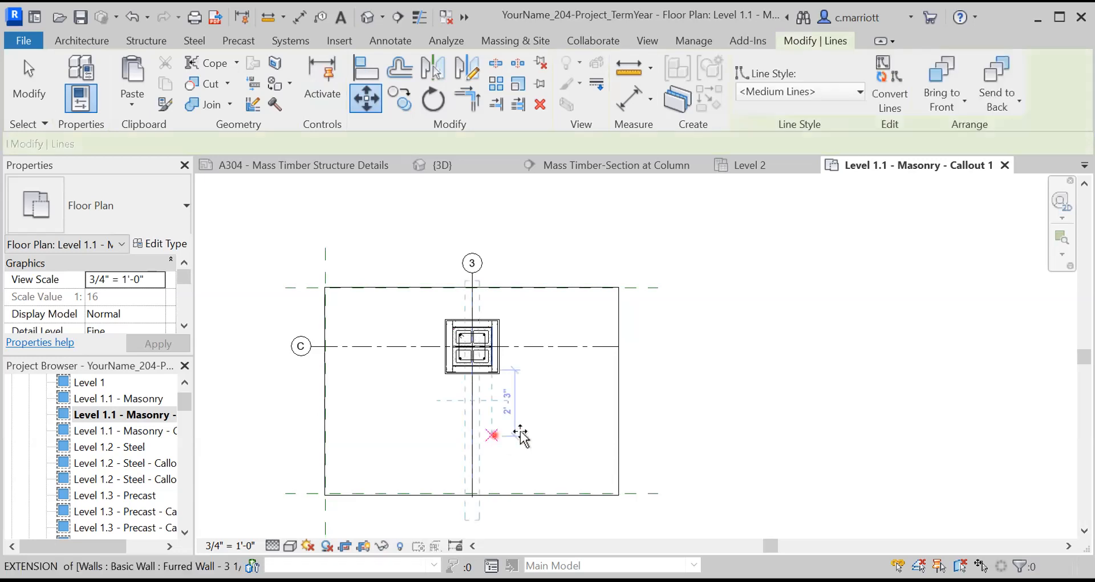
type("1")
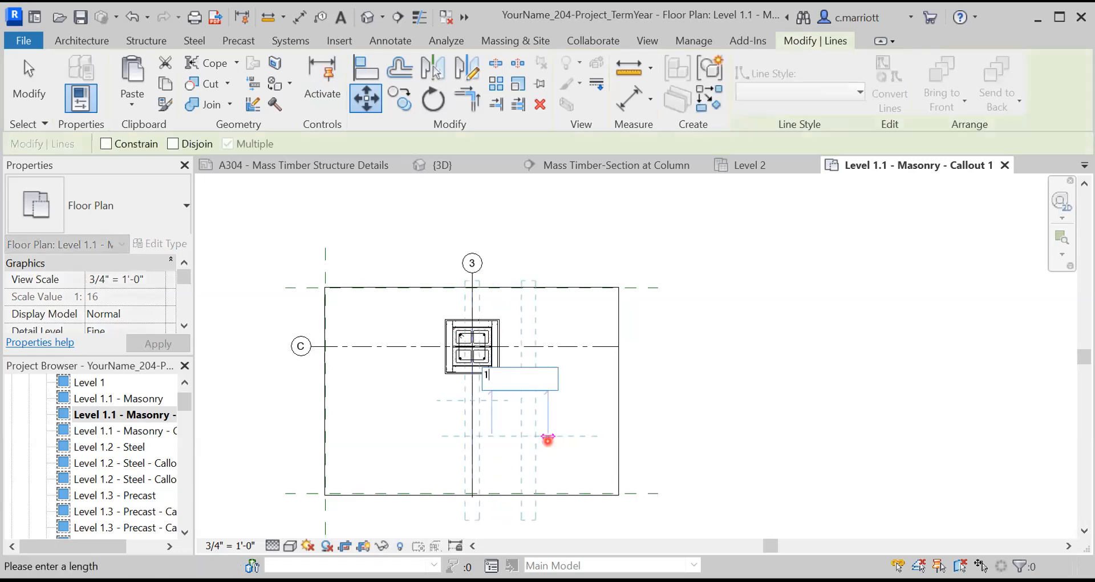
type("7\"")
key("Return")
key("Escape")
scroll(523, 368, "up", 2)
scroll(543, 409, "down", 1)
scroll(543, 408, "up", 1)
middle_click_drag(513, 359, 529, 399)
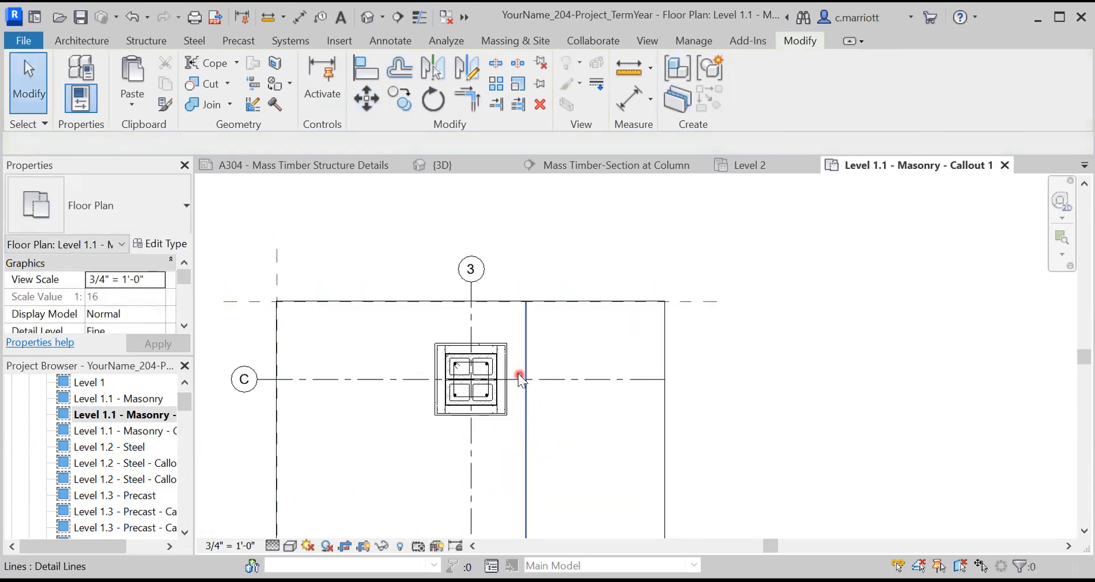
scroll(520, 376, "up", 2)
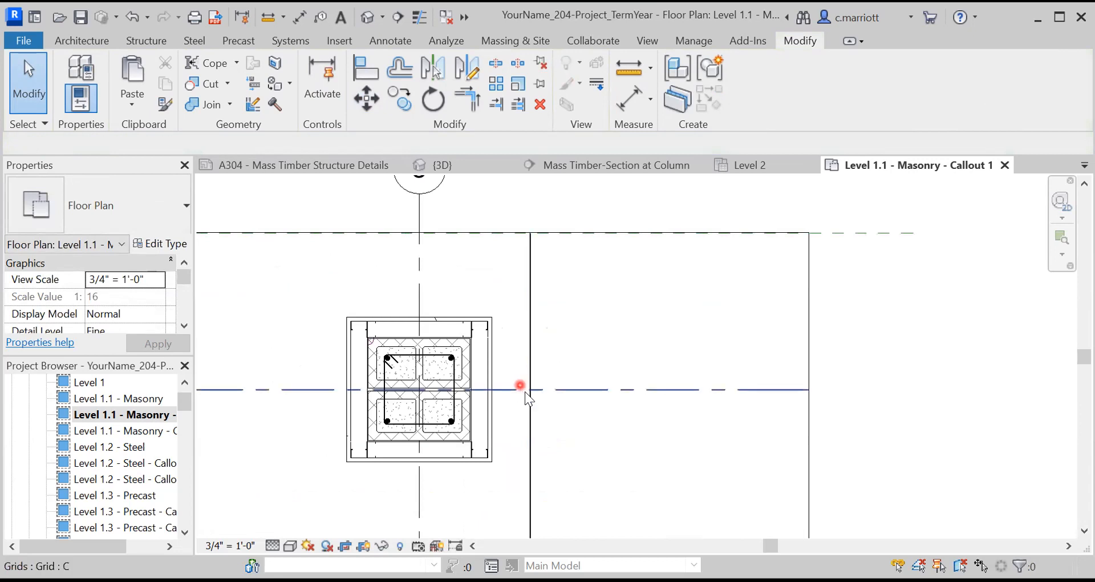
Place the text note "8" CMU FULLY GROUTED IN ALTERNATING COURSES" at the vertical guide line, above and beside the masonry column.
left_click(376, 36)
left_click(388, 63)
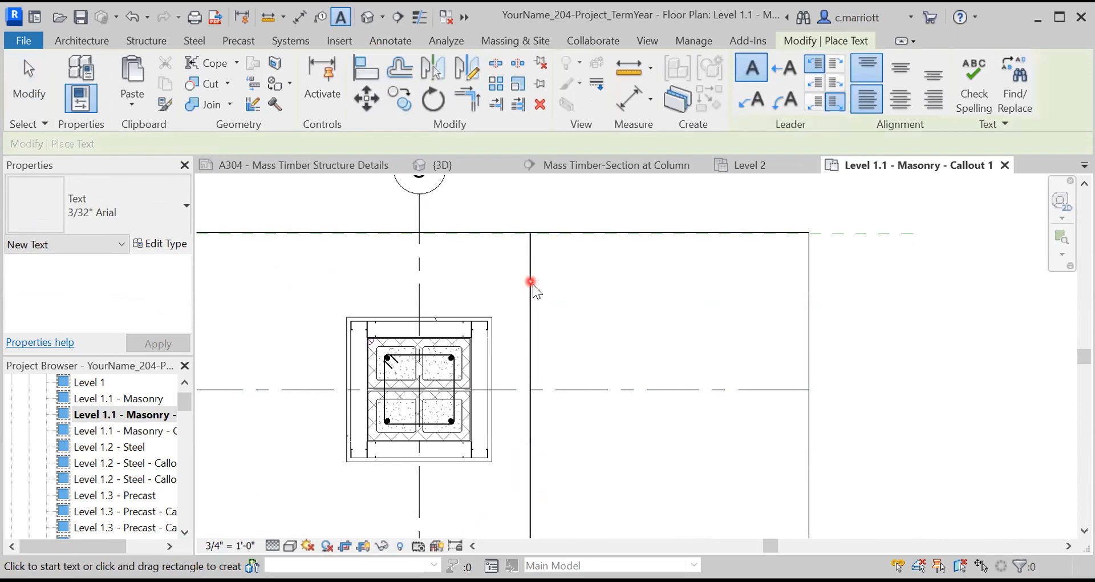
left_click(530, 280)
type("8\" cmu")
key("BackSpace")
key("BackSpace")
key("BackSpace")
type("CMU FULLY GROUTED IN")
key("BackSpace")
type("AL")
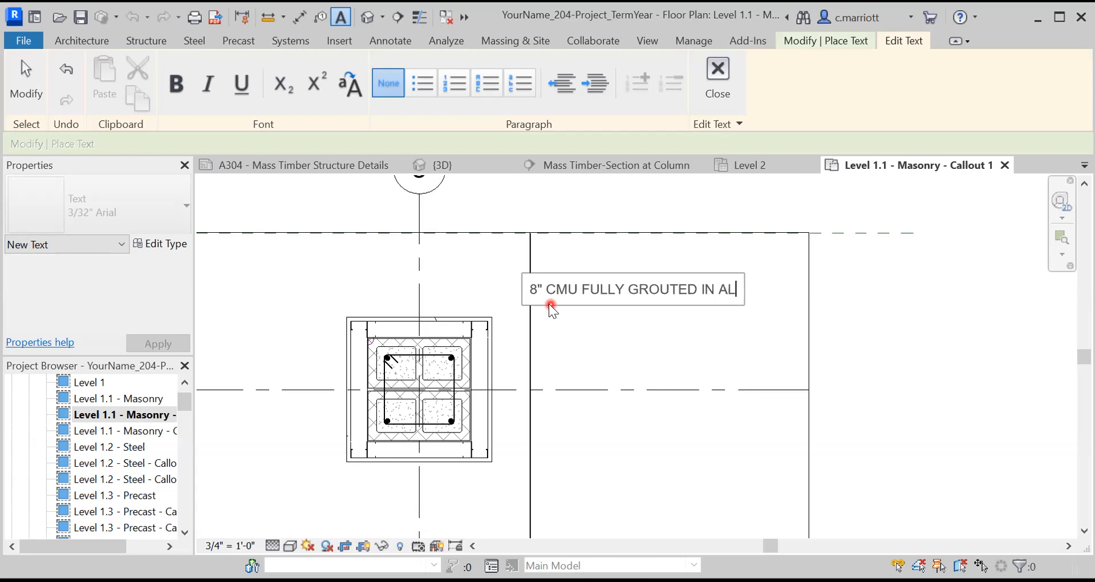
type("TERNATING COURSES")
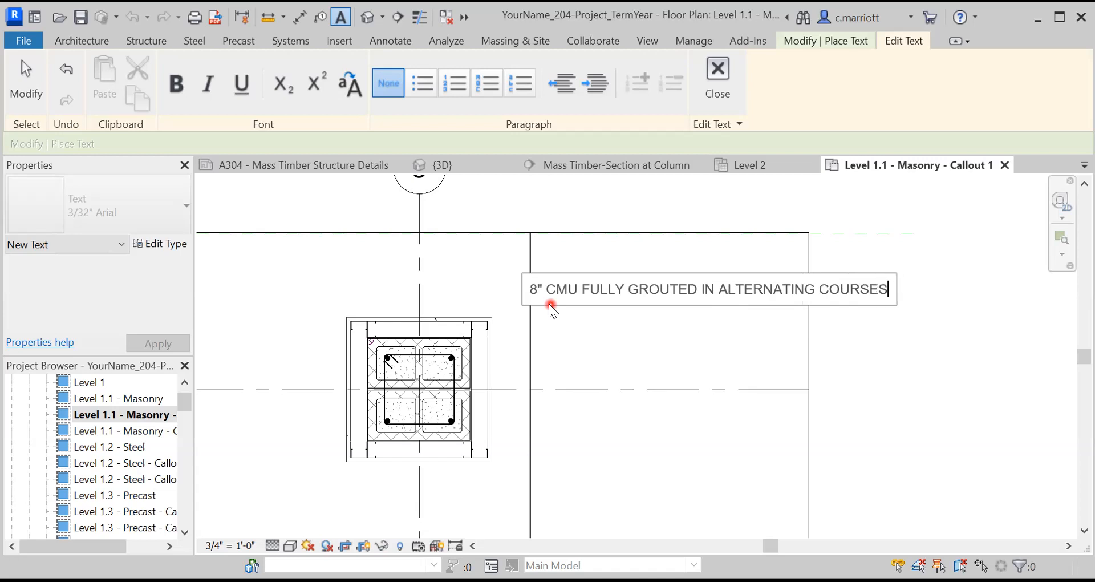
left_click(891, 342)
Narrow the CMU note's text box to the crop edge so the text wraps onto two lines, and keep the note selected.
left_click(883, 287)
left_click(899, 285)
left_click_drag(898, 290, 809, 305)
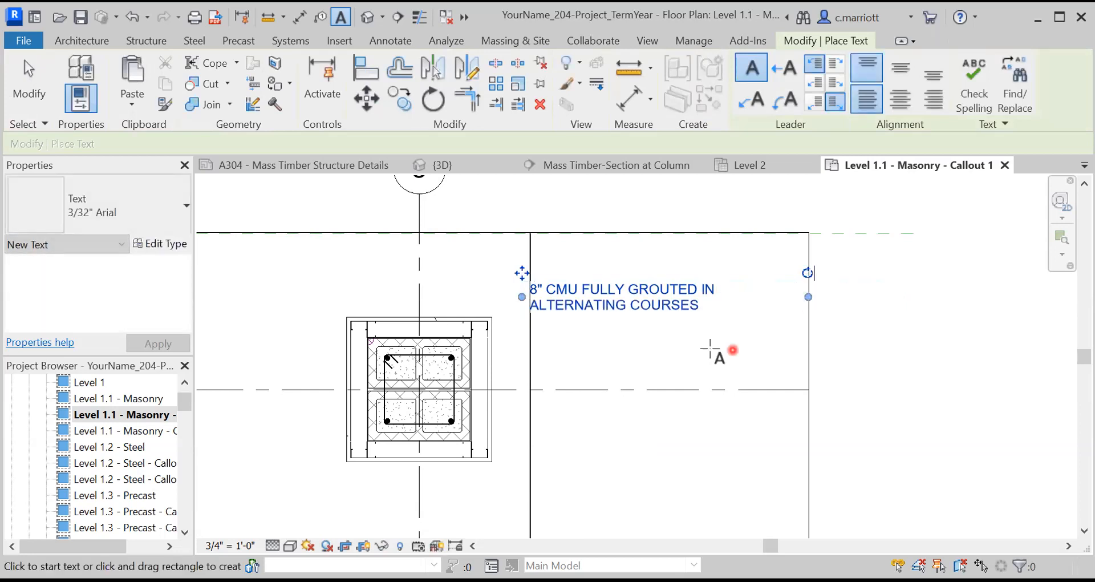
left_click(713, 356)
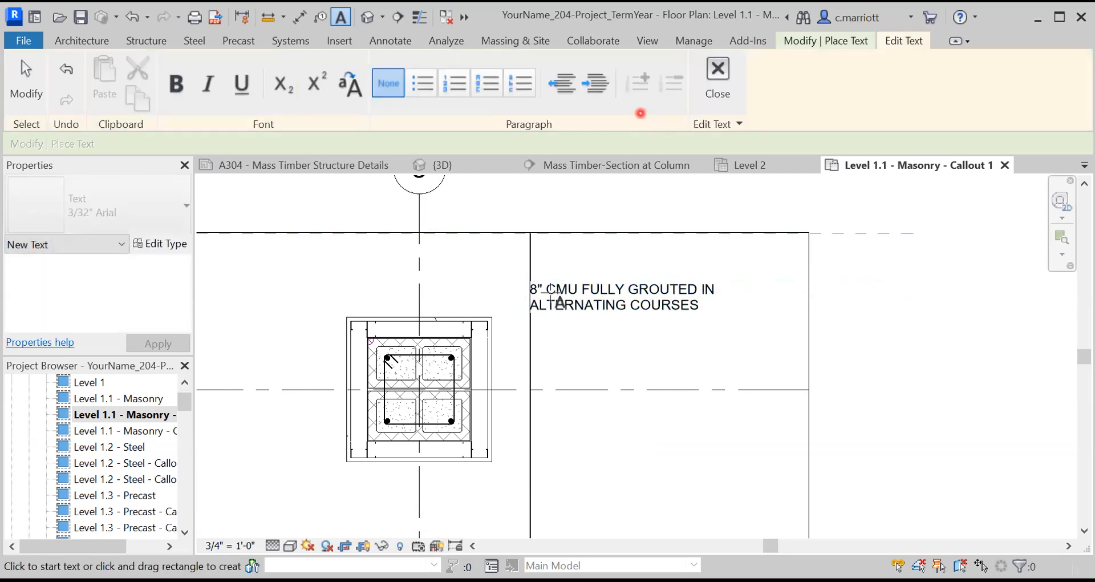
left_click(550, 289)
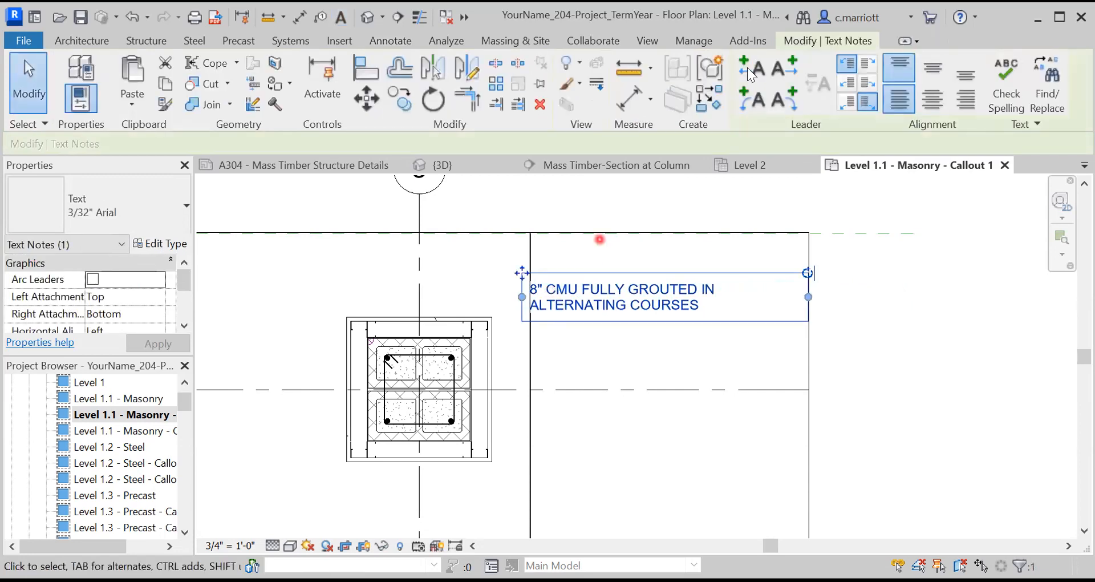
Add a straight left leader to the CMU note, with its arrow on the block's upper edge and a horizontal shoulder.
left_click(748, 68)
scroll(410, 317, "up", 1)
scroll(411, 331, "up", 1)
left_click_drag(422, 273, 464, 342)
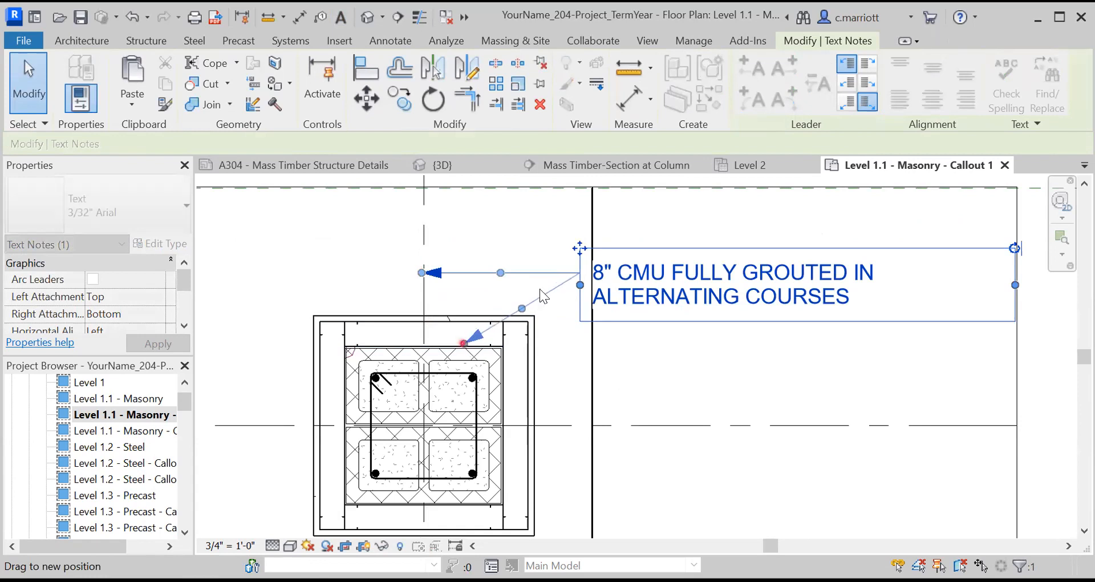
left_click_drag(521, 306, 491, 272)
left_click(604, 357)
Copy the CMU note with its leader about 11 1/2" straight down along the guide line.
scroll(598, 430, "down", 2)
scroll(598, 429, "up", 2)
scroll(576, 375, "up", 2)
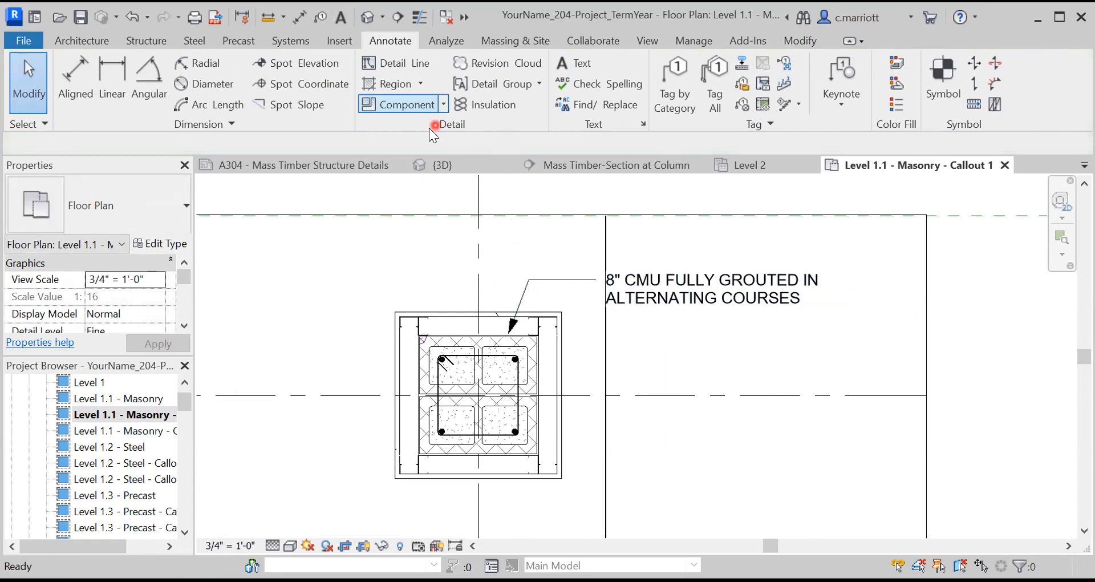
left_click(715, 369)
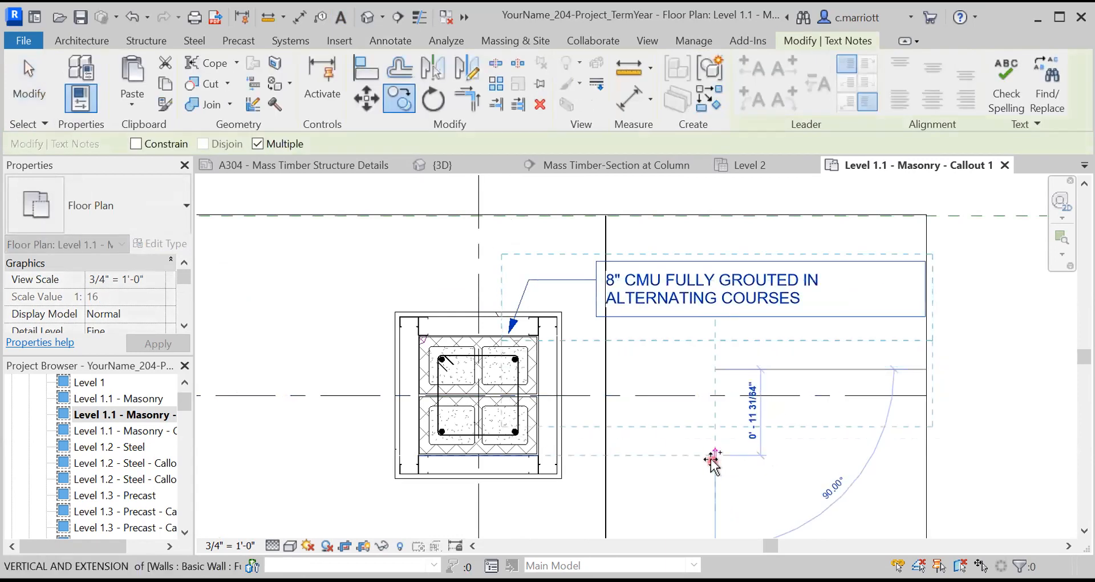
left_click(714, 455)
key("Escape")
key("Escape")
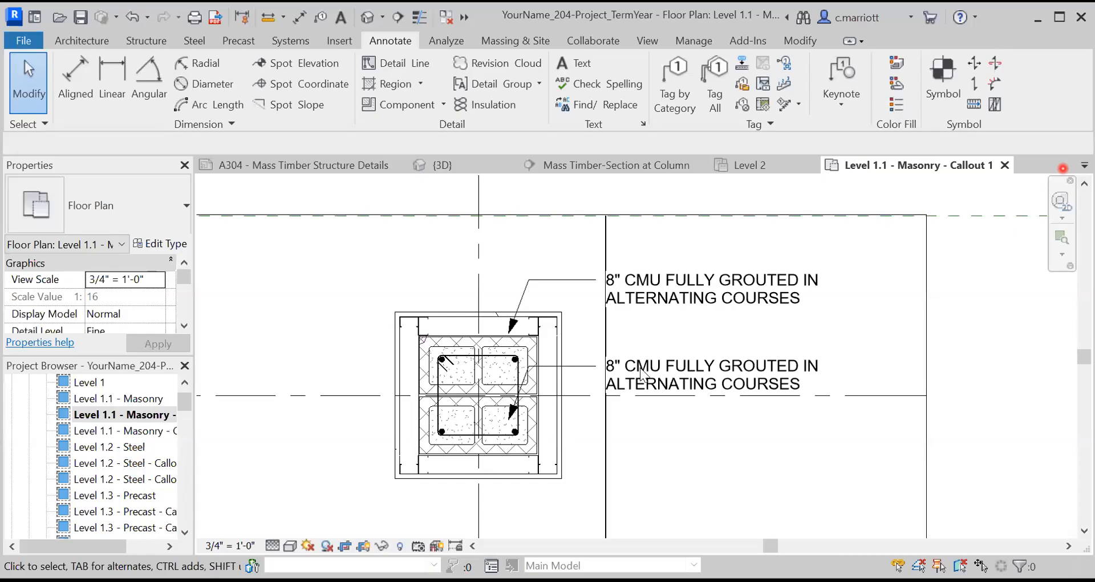
Replace the copied note's text with "#6 REBAR FULL HEIGHT OF MASONRY COLUMN".
left_click(786, 390)
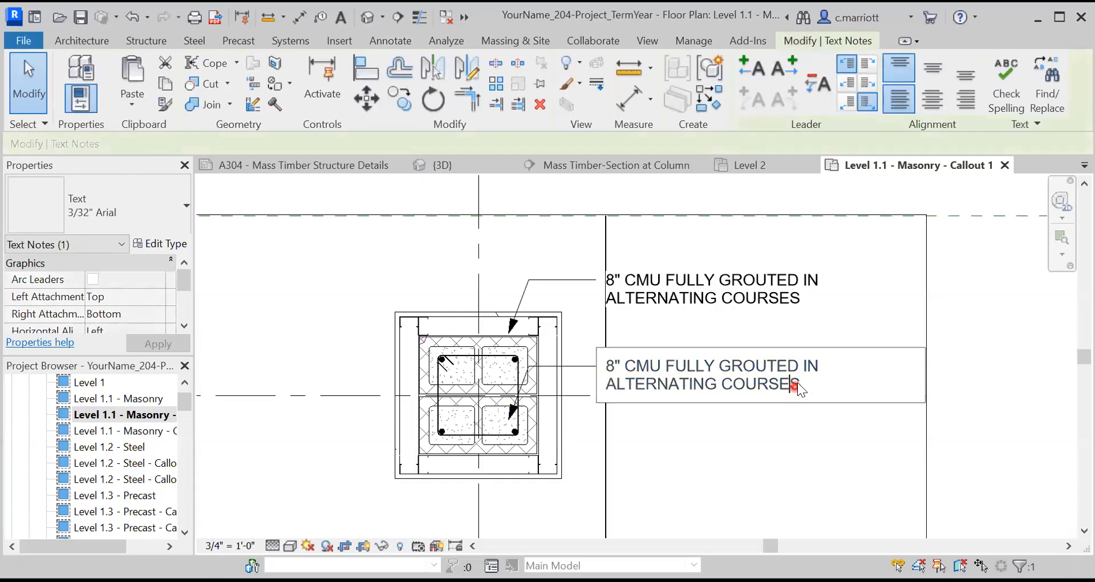
double_click(797, 384)
left_click_drag(801, 383, 602, 350)
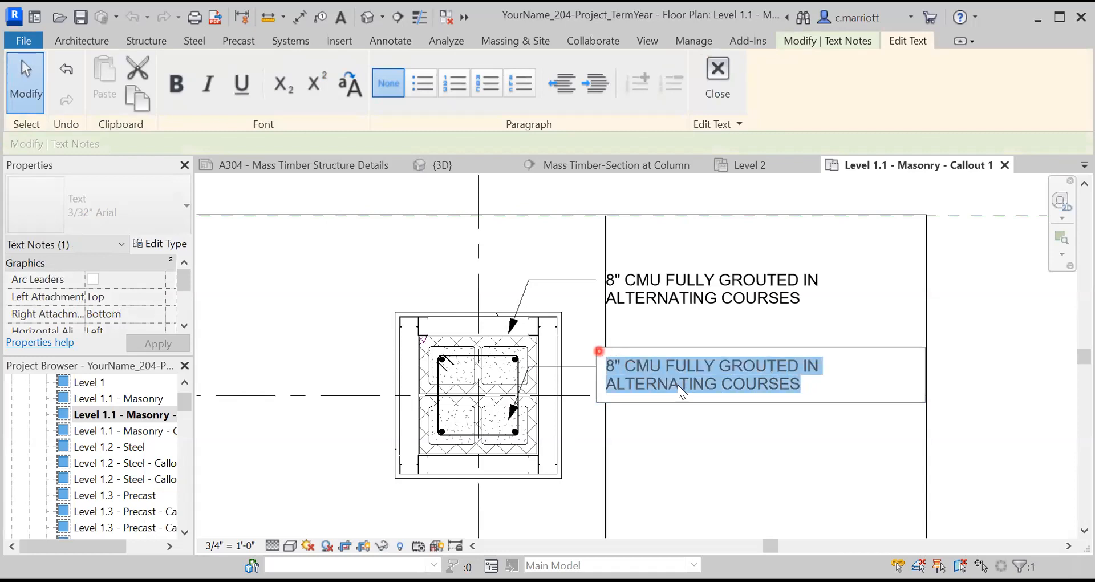
left_click(650, 374)
left_click_drag(806, 384, 594, 359)
double_click(617, 375)
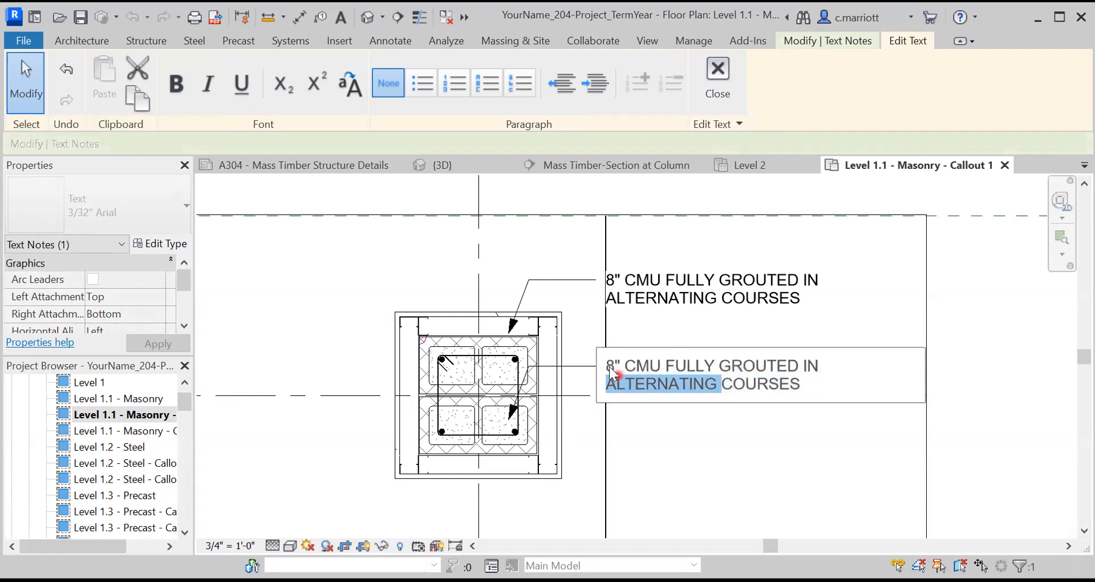
left_click(610, 367)
type("6")
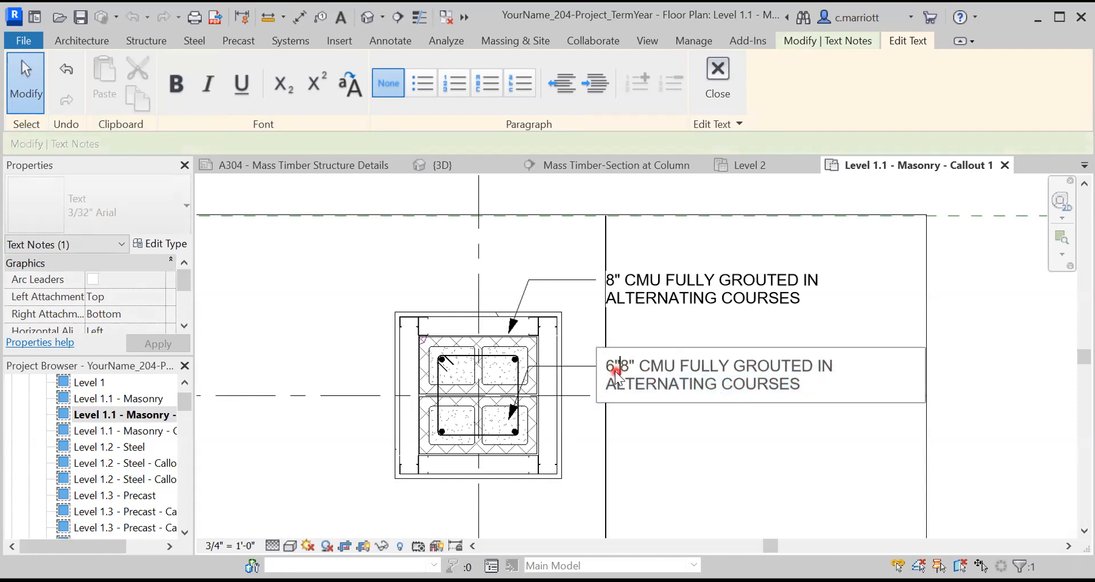
key("Left")
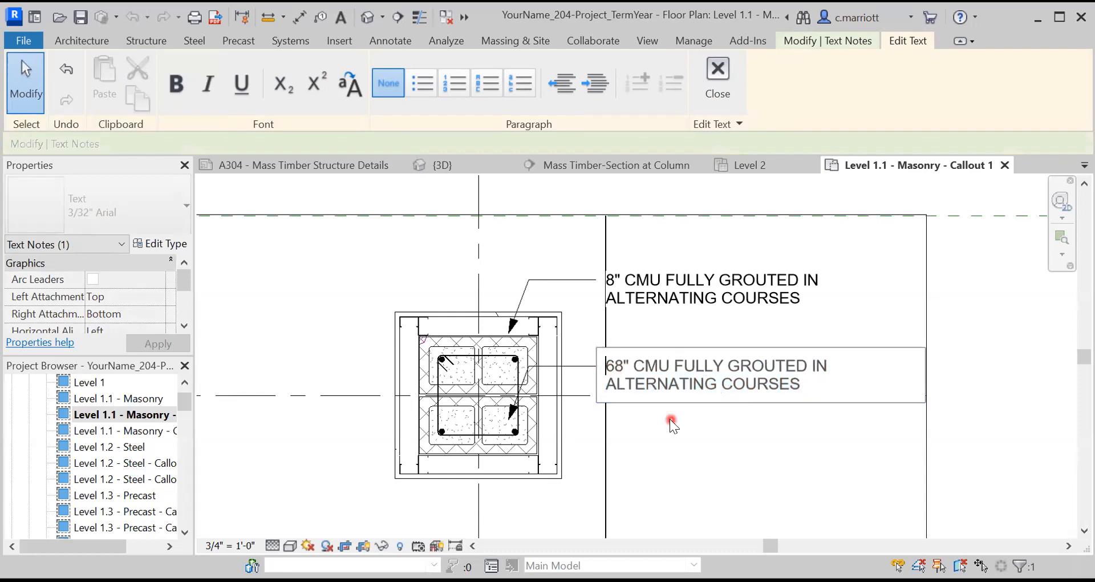
type("#")
key("Right")
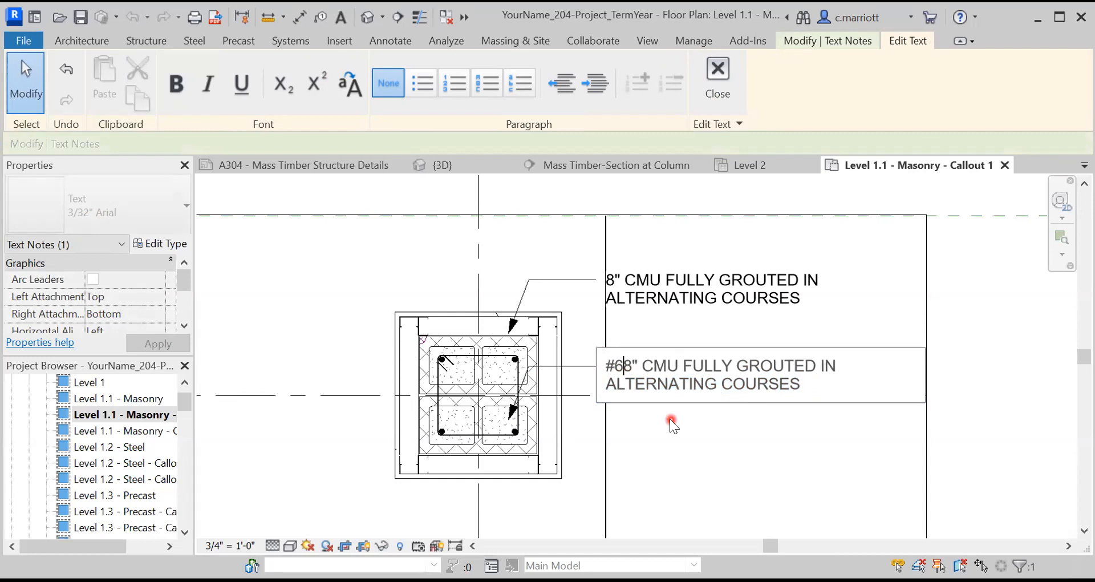
key("ctrl+shift+End")
type("RE")
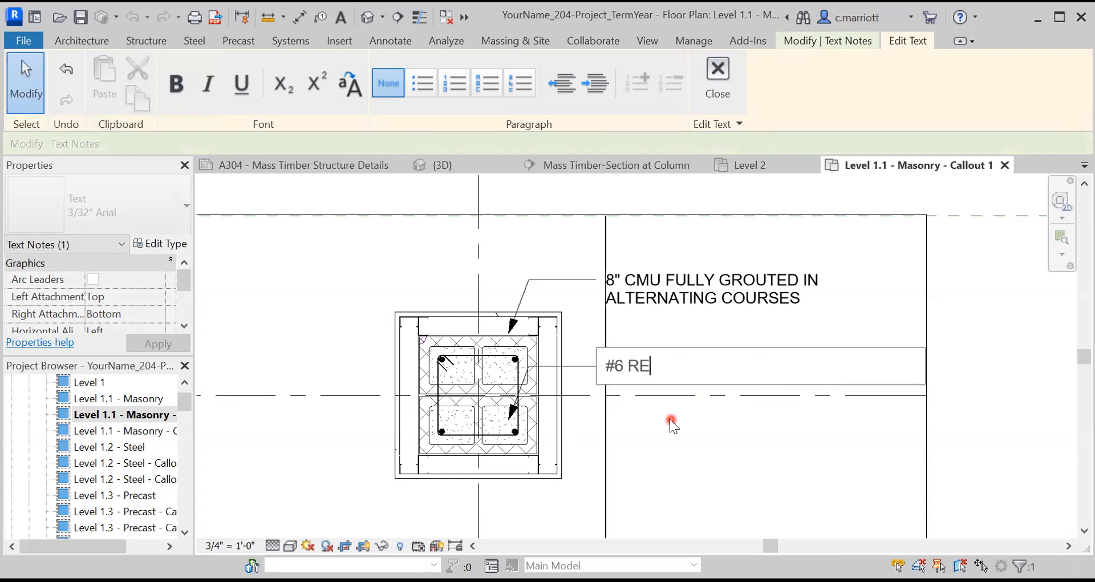
type("BAR FULL HEIGHT OF M")
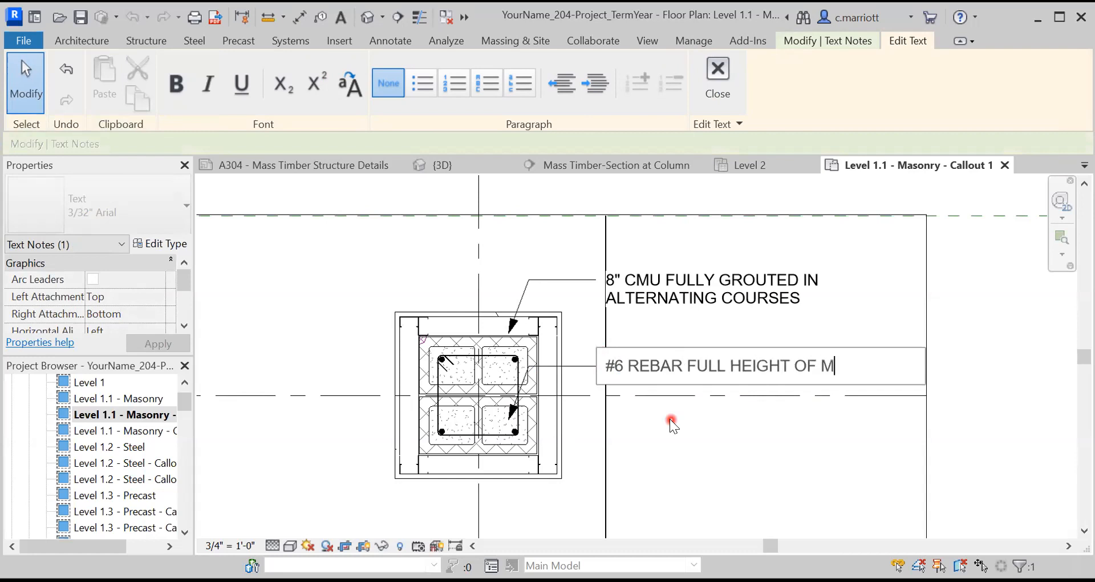
type("ASONRY COLUMN")
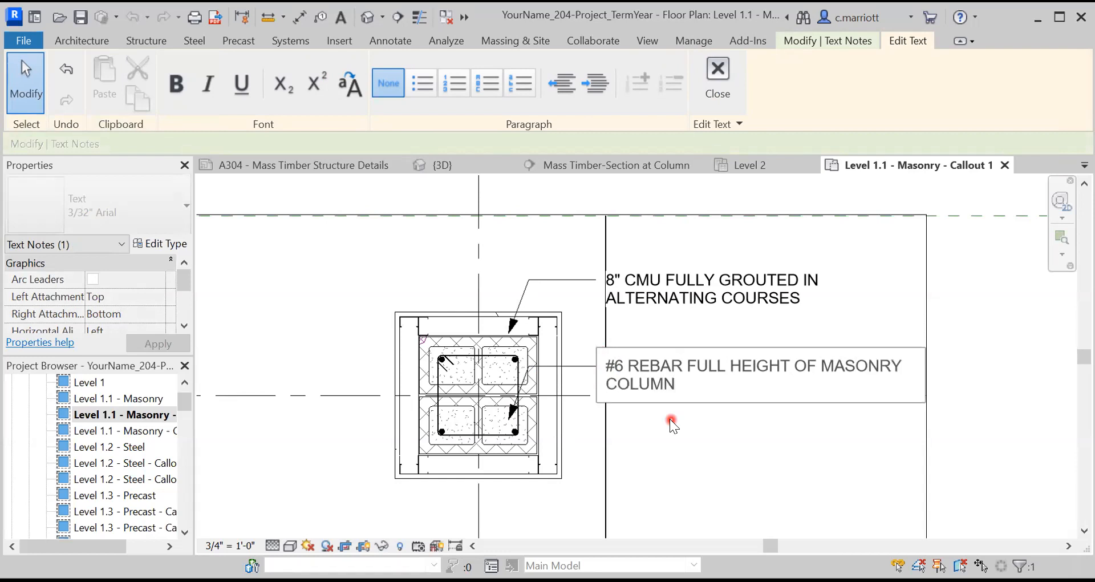
left_click(645, 426)
left_click(596, 419)
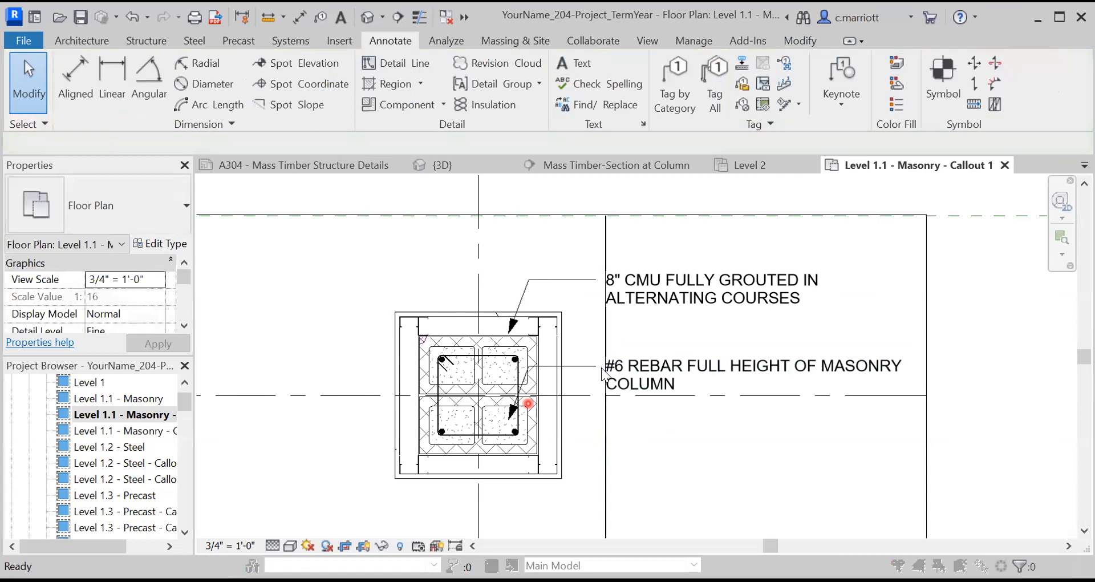
key("Escape")
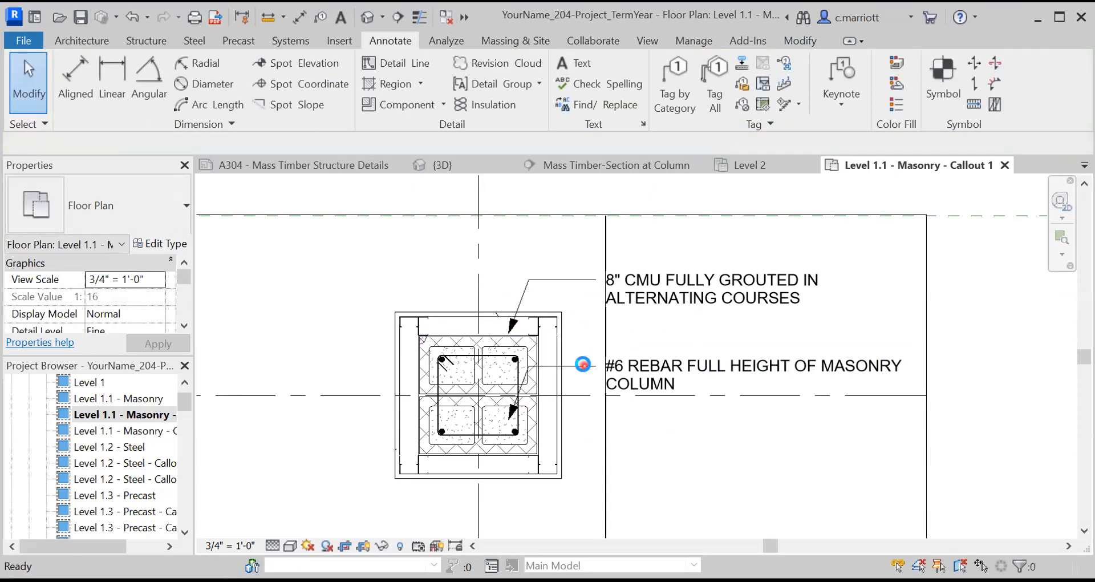
Point the #6 rebar note's leader arrow at the column's upper-right vertical bar.
left_click(579, 367)
scroll(573, 370, "up", 2)
left_click_drag(488, 435, 502, 357)
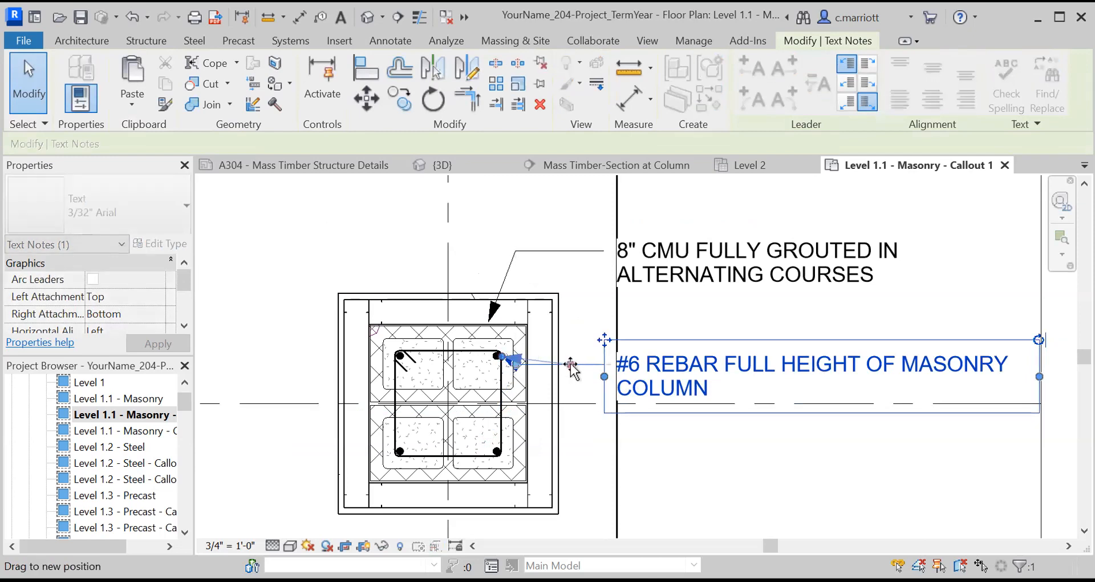
left_click(702, 471)
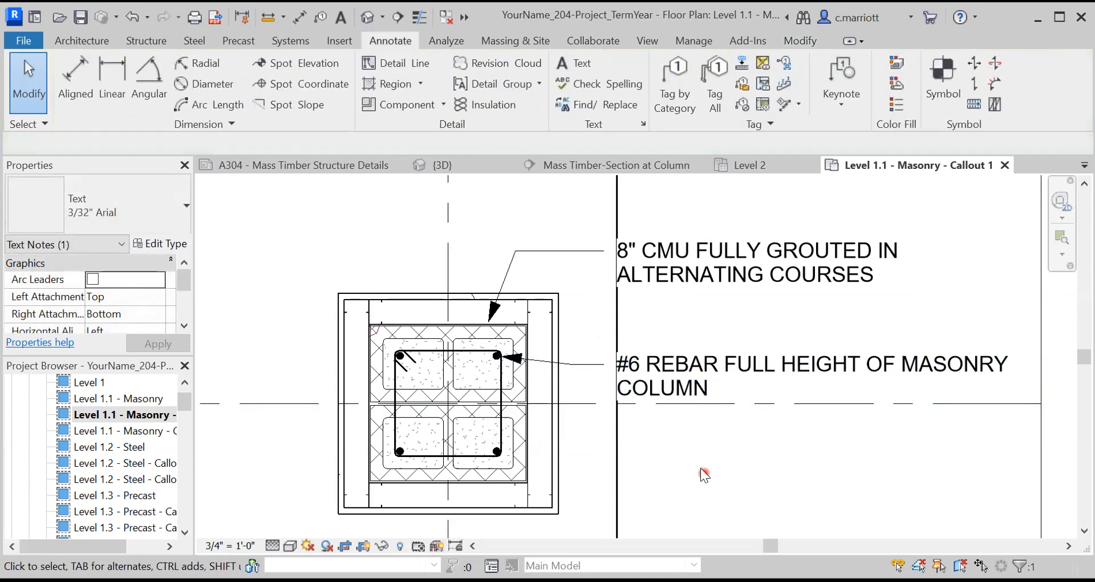
Copy the #6 rebar note with its leader straight down, just below the original along the guide line.
scroll(685, 459, "down", 3)
middle_click_drag(662, 464, 604, 388)
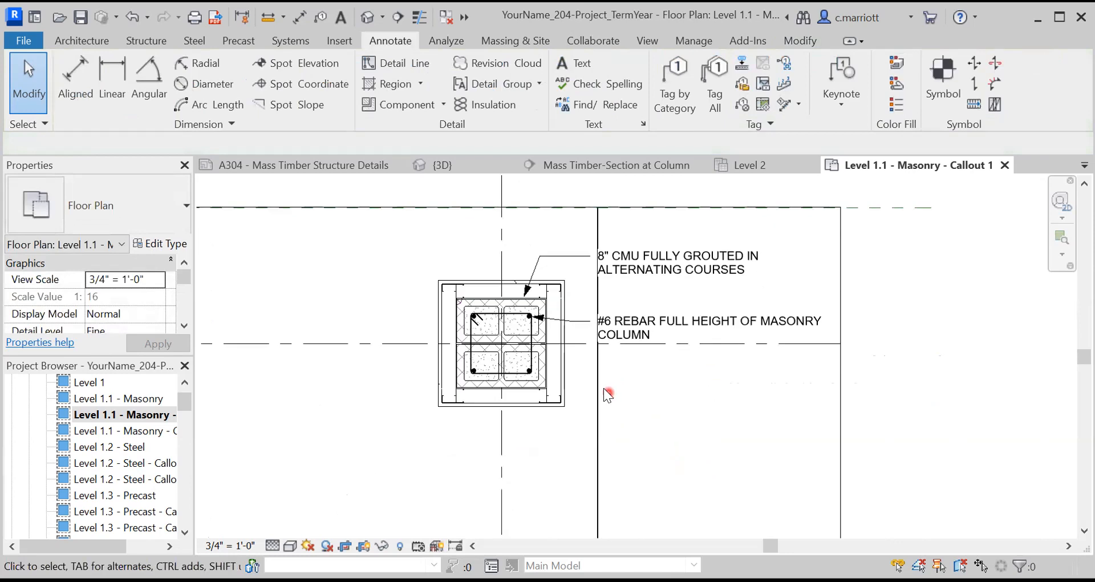
left_click(617, 330)
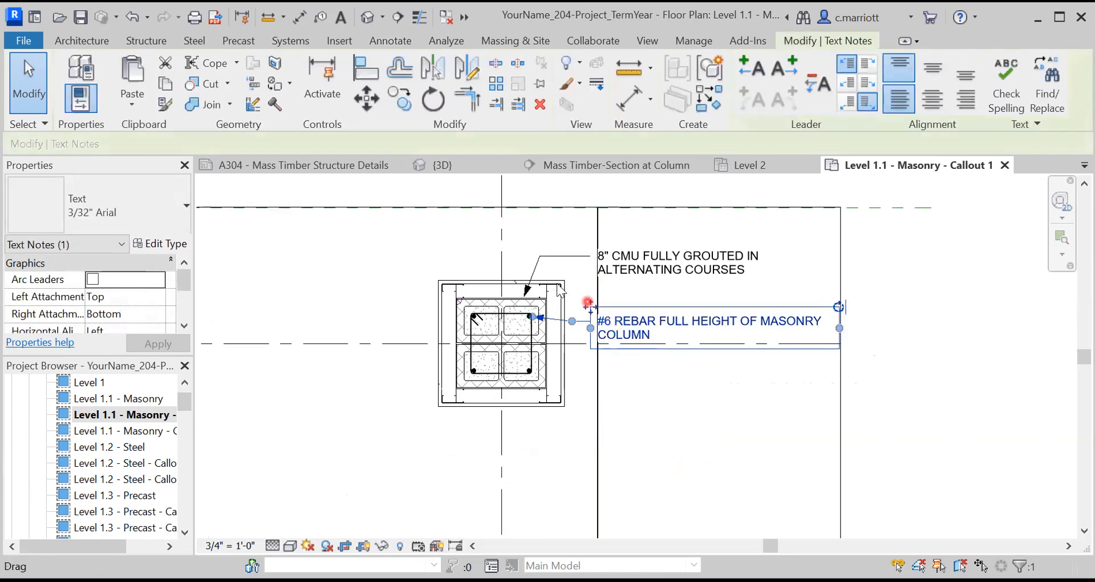
left_click(400, 99)
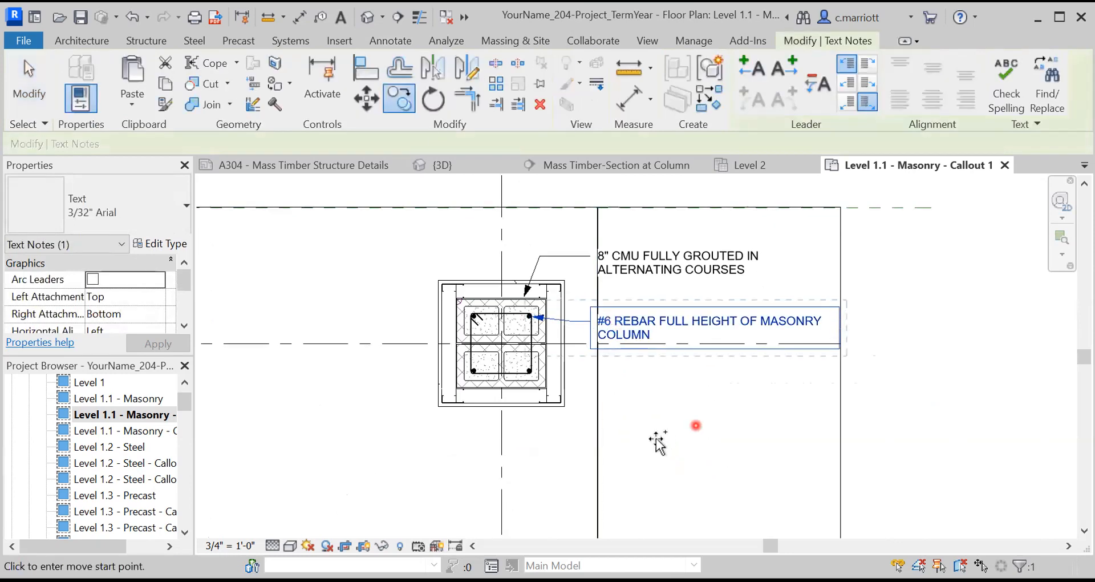
left_click(666, 389)
left_click(661, 445)
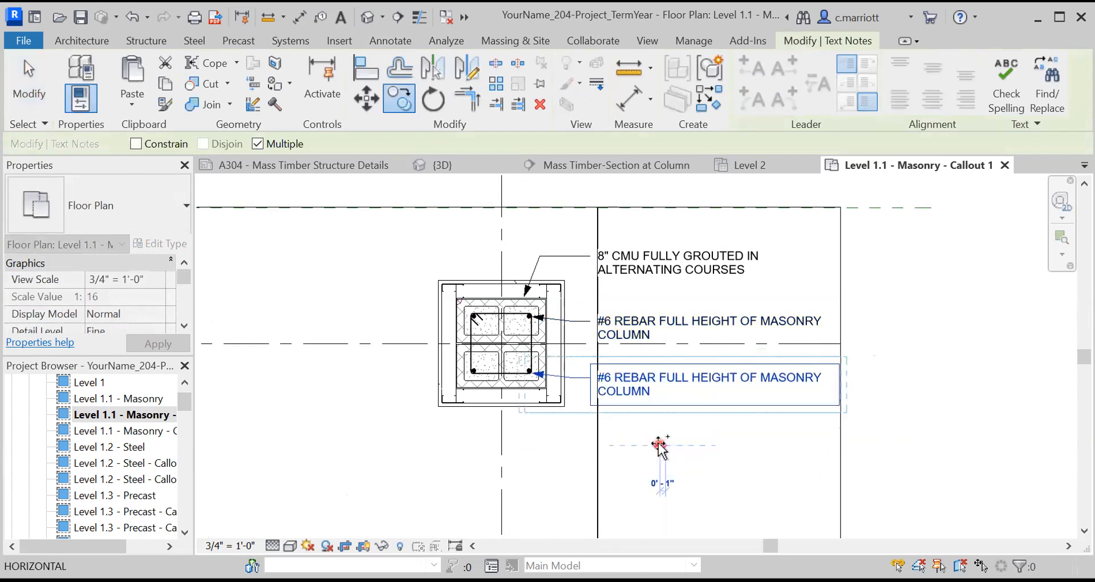
key("Escape")
key("Escape")
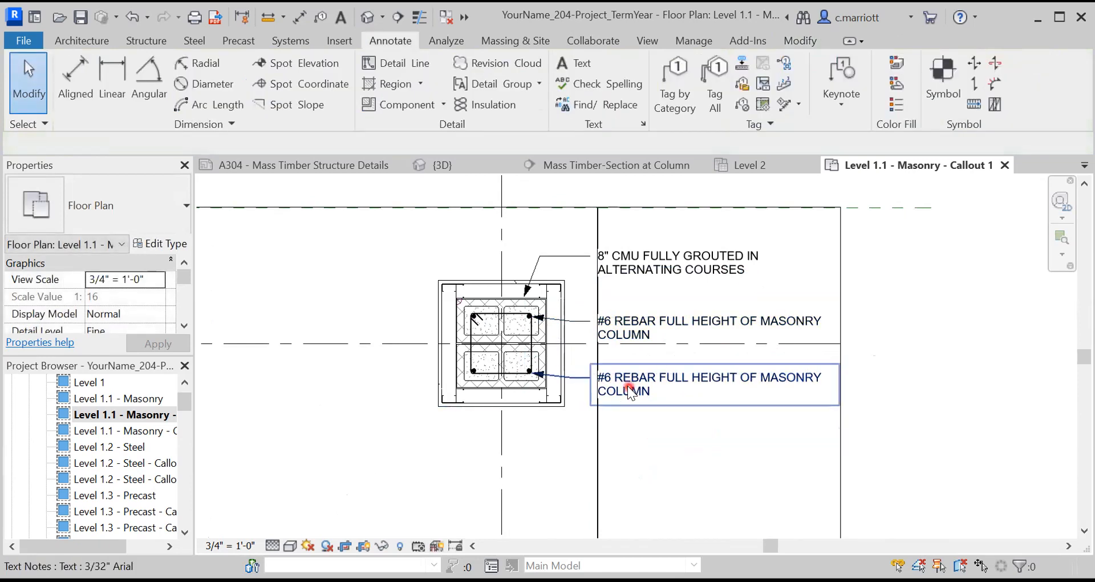
Change the lower copied note's text to "#3 TIES @ 16" OC".
left_click(630, 393)
left_click(648, 391)
left_click_drag(650, 393, 620, 389)
left_click_drag(604, 375, 668, 386)
type("3 TIES @ 16\" OC")
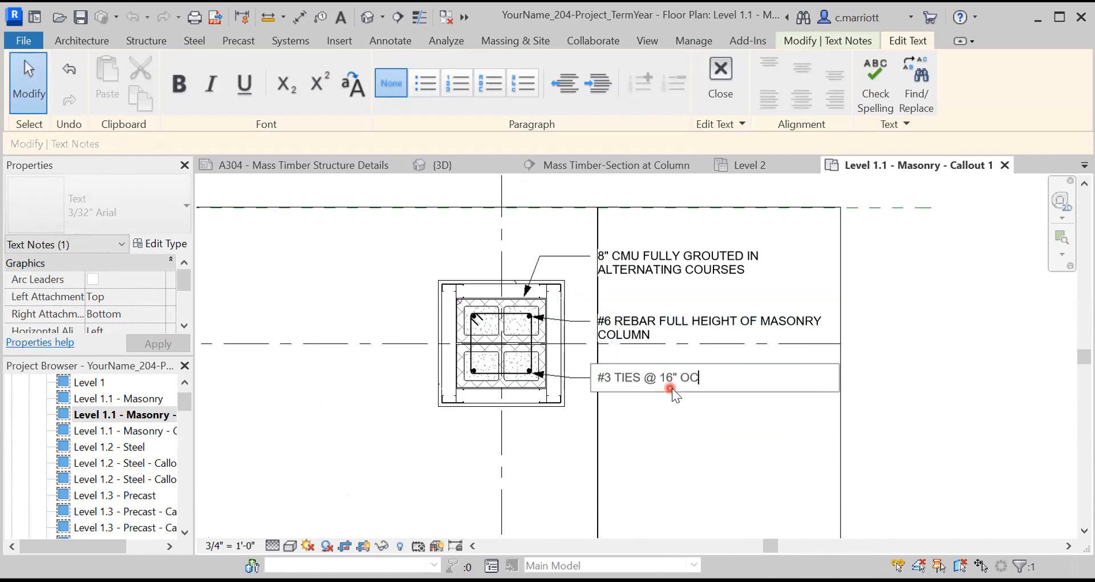
left_click(624, 464)
left_click(586, 414)
Move the #3 ties note's leader arrow onto the right side of the rebar tie, above the lower-right bar.
scroll(565, 400, "up", 2)
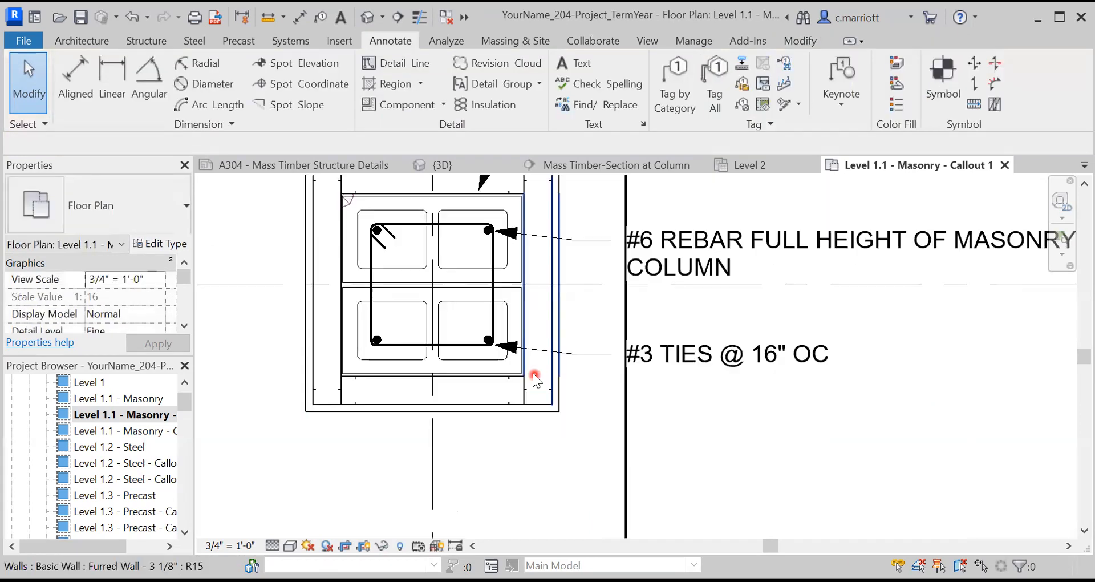
left_click(521, 346)
key("Escape")
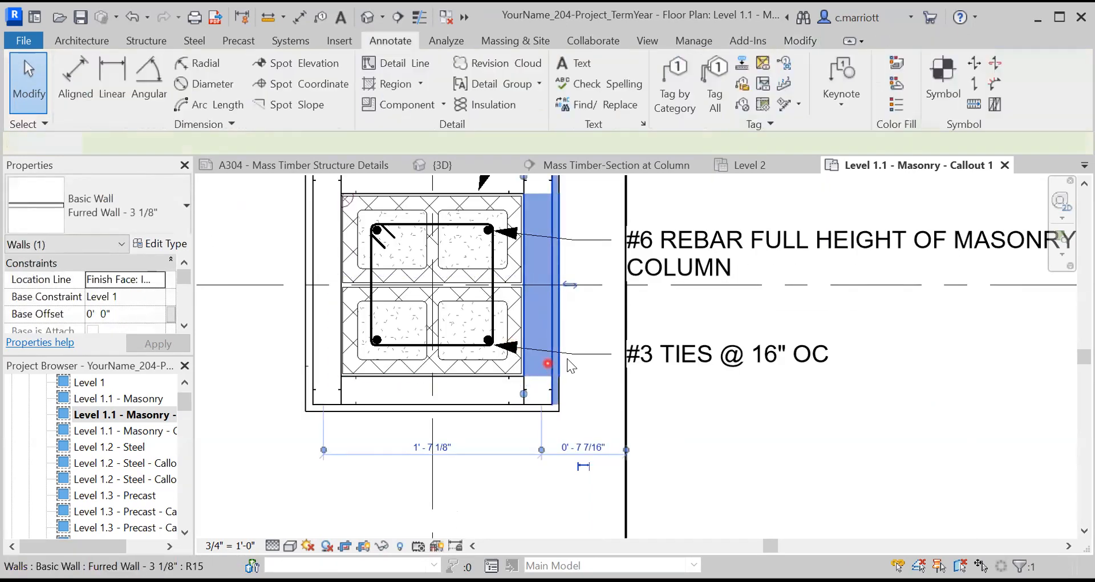
left_click(563, 354)
left_click_drag(496, 345, 493, 317)
left_click(654, 453)
Copy the #3 ties note with its leader straight down, below the original along the guide line.
scroll(697, 425, "down", 5)
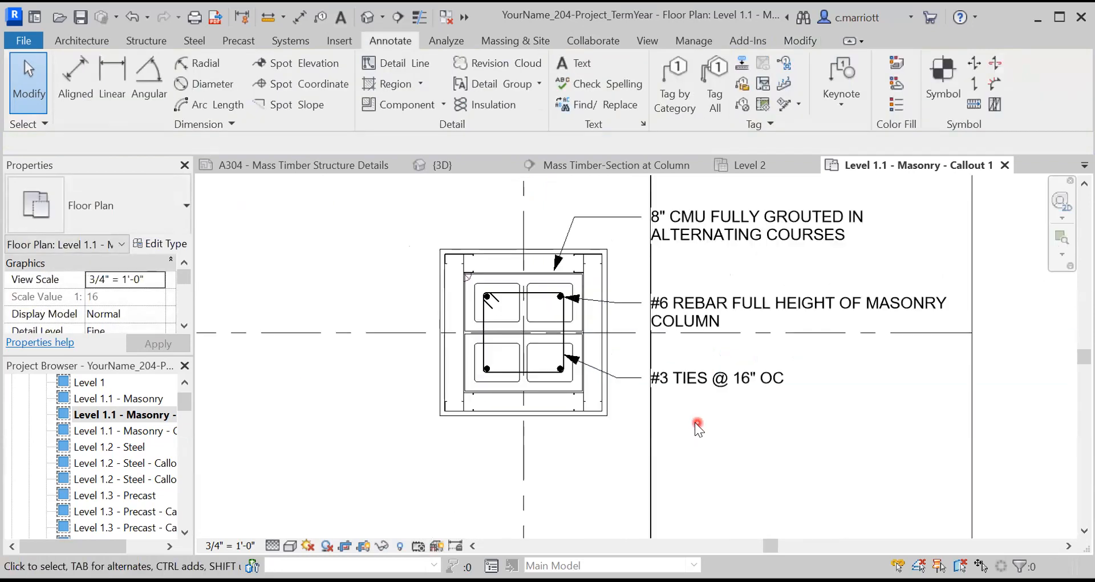
middle_click_drag(690, 436, 602, 378)
scroll(601, 376, "up", 1)
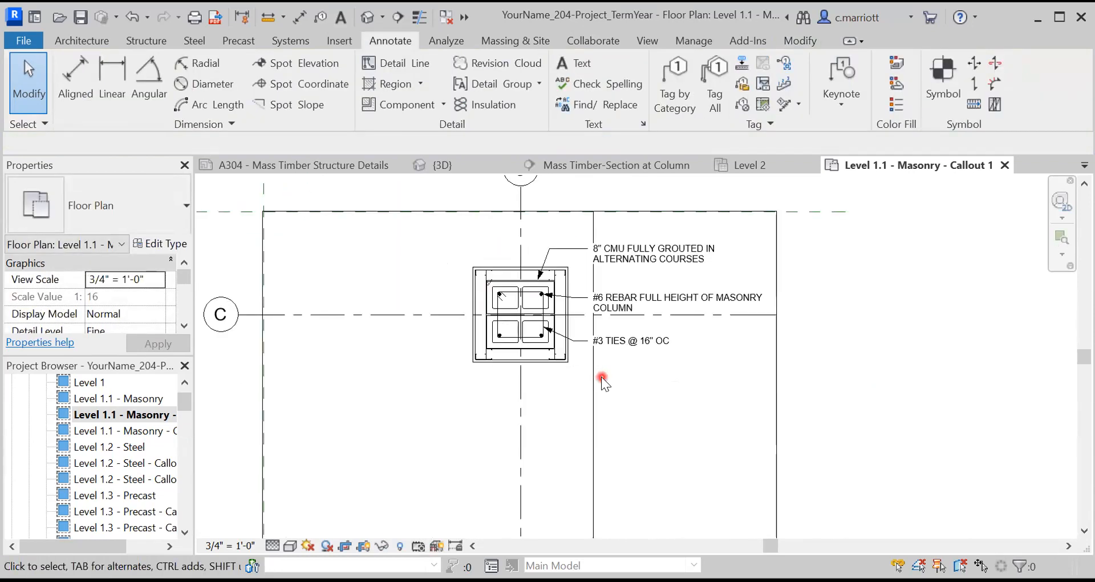
left_click(626, 338)
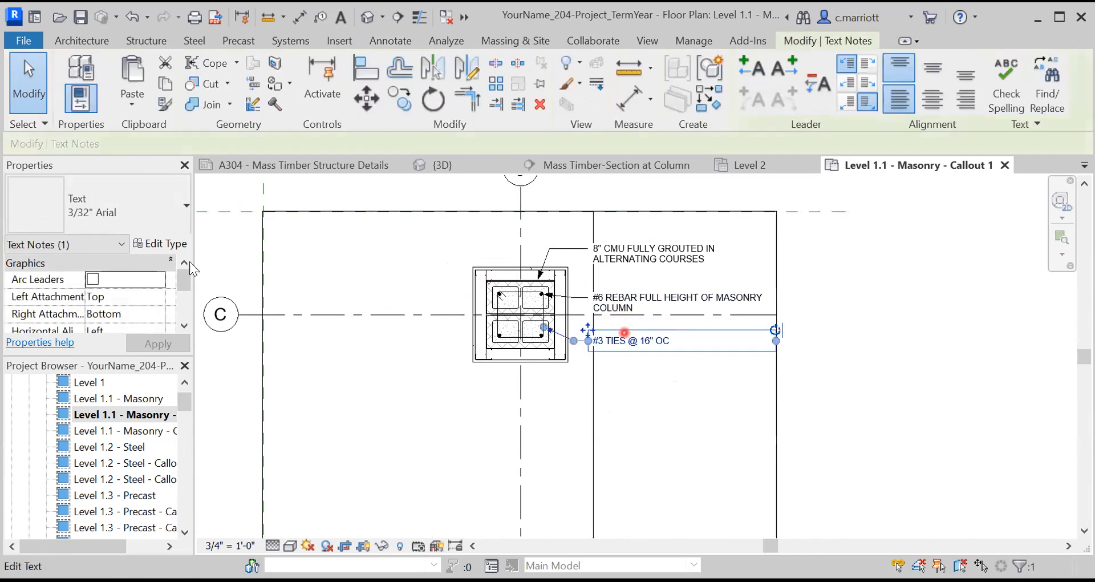
left_click(398, 99)
left_click(642, 392)
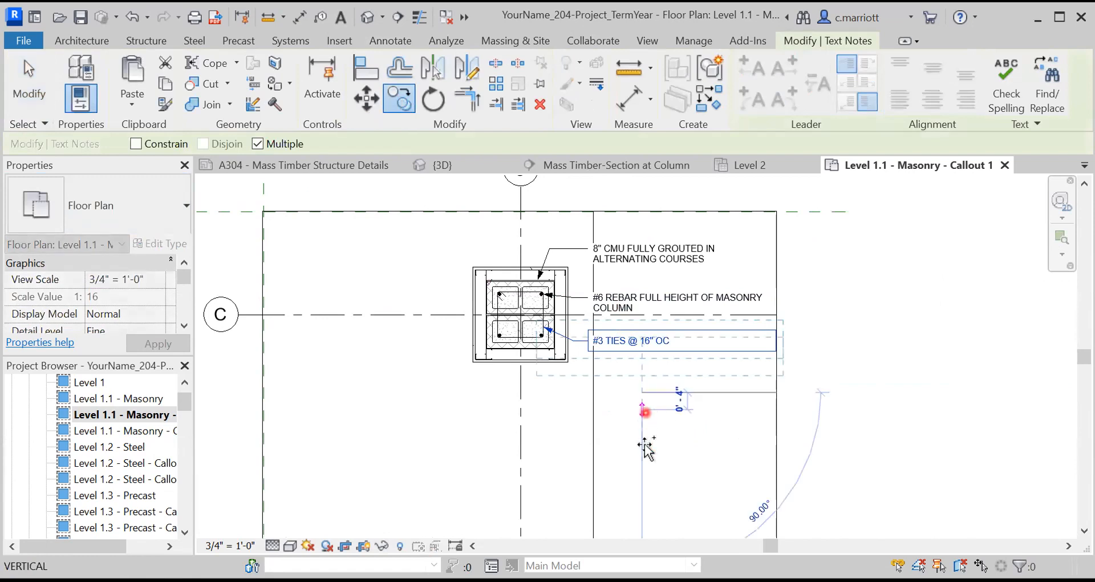
left_click(643, 461)
key("Escape")
key("Escape")
Change the lowest copied note's text to "GYPSUM WALLBOARD COLUMN ENCLOSURE".
scroll(627, 458, "up", 1)
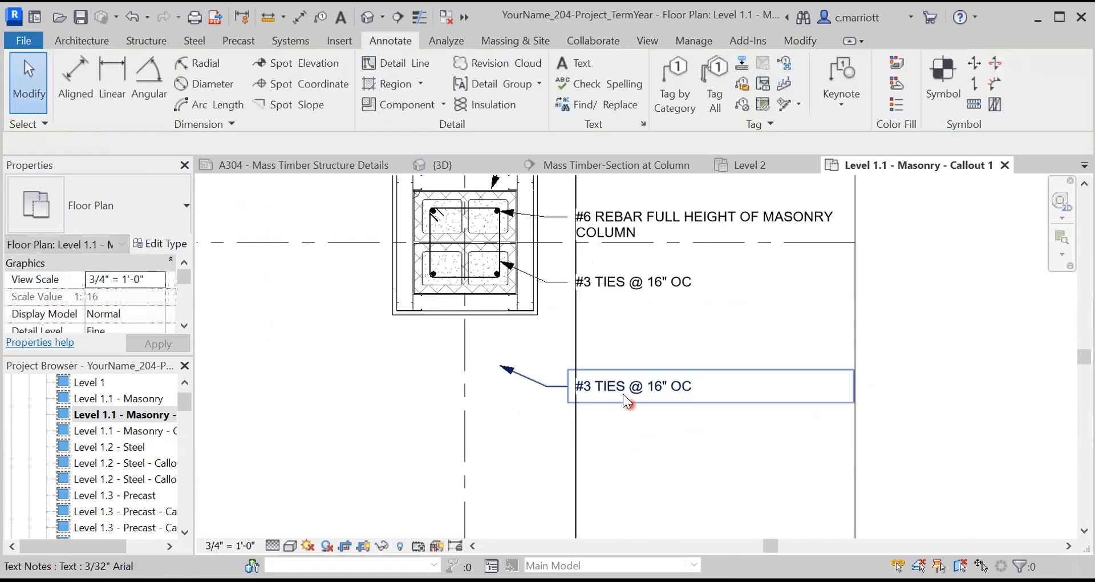
left_click(612, 381)
left_click(615, 385)
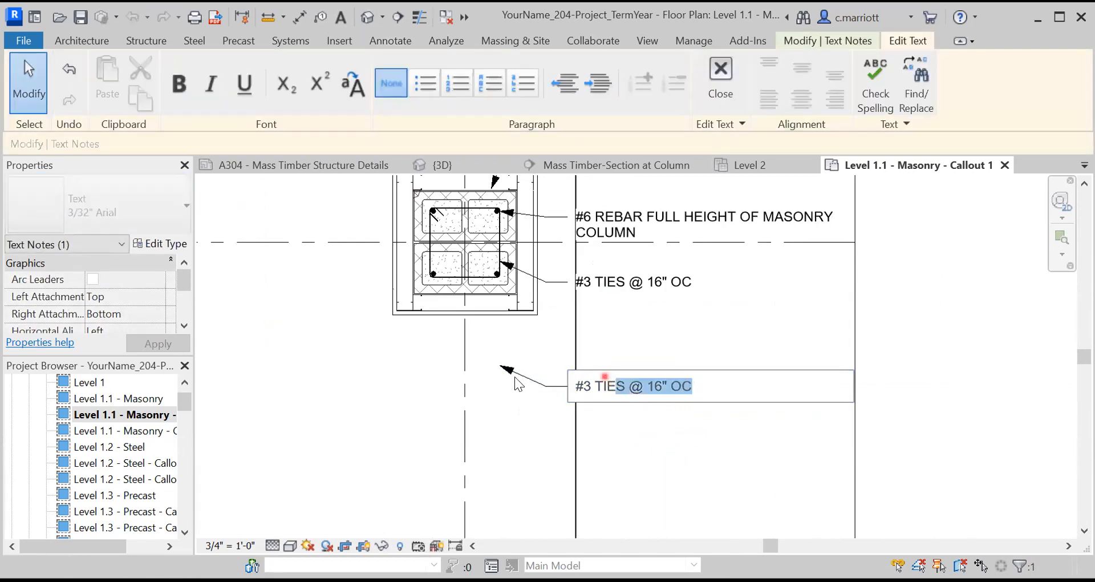
type("GYPSUM WALLBOARD COLUMN EN")
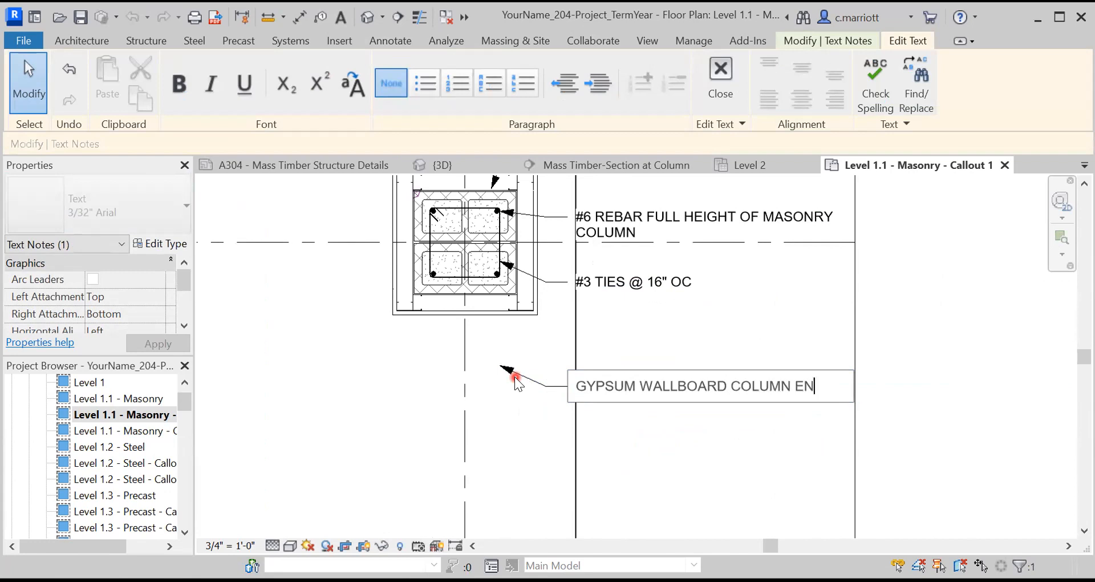
type("SURE")
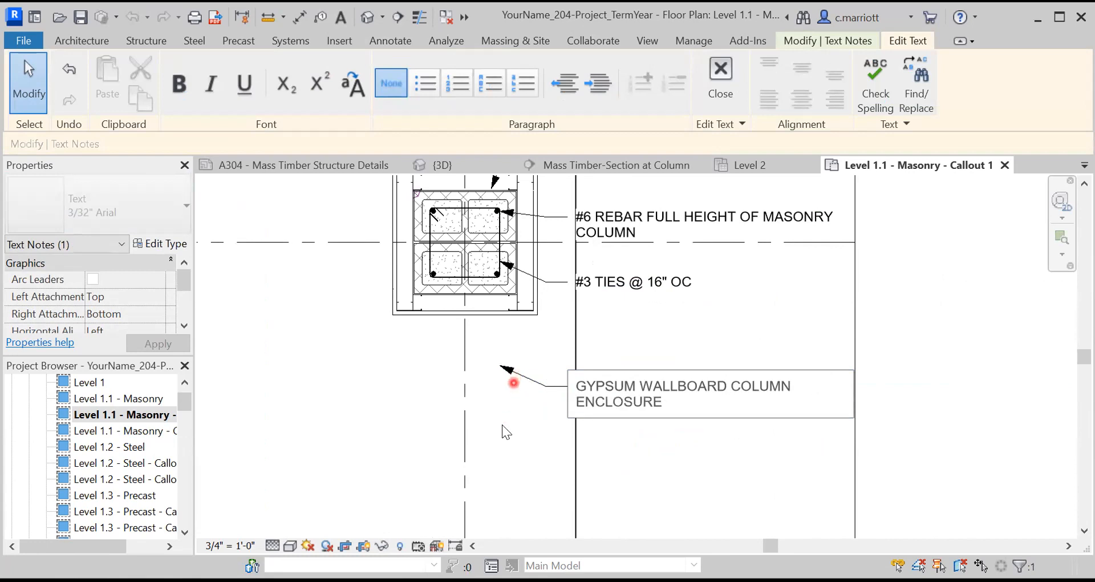
Point the gypsum wallboard note's leader arrow at the enclosure's bottom edge near its lower-right corner.
left_click(502, 370)
left_click_drag(511, 327, 516, 314)
left_click(488, 357)
scroll(538, 385, "down", 3)
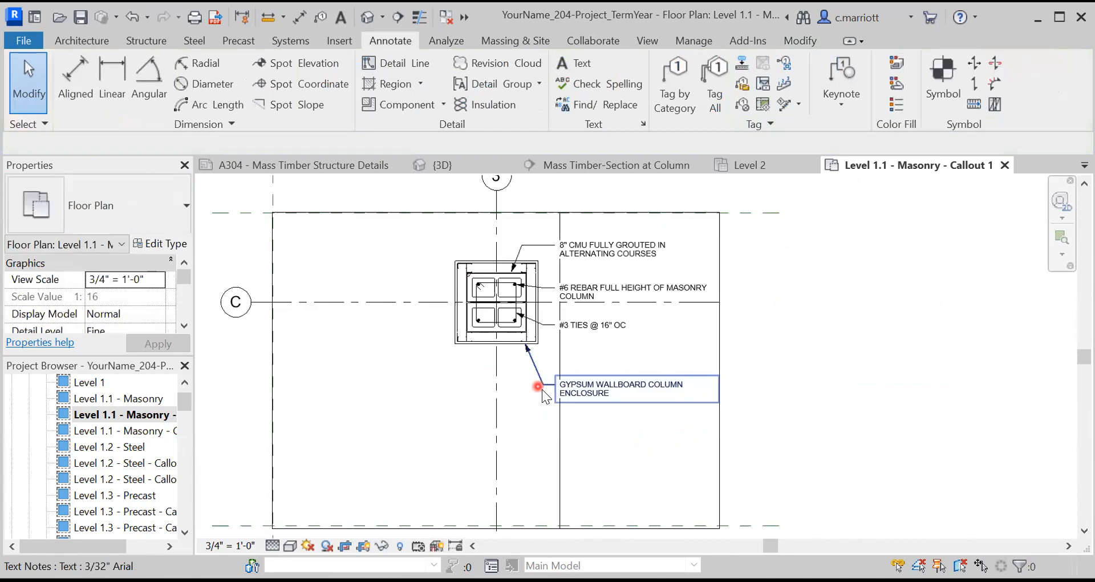
Delete the vertical guide line along the notes.
scroll(538, 387, "down", 2)
left_click(546, 416)
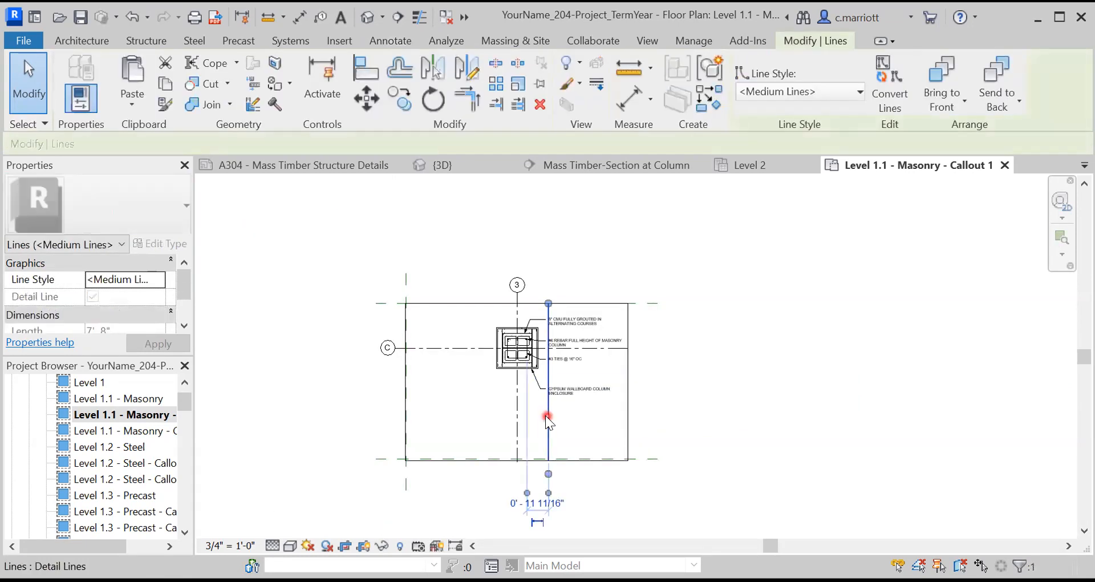
key("Escape")
Select the column's furred walls, CMU detail groups, rebar and tie in the Level 1.1 masonry callout and copy them.
middle_click_drag(565, 425, 502, 399)
scroll(484, 397, "up", 3)
scroll(482, 374, "up", 4)
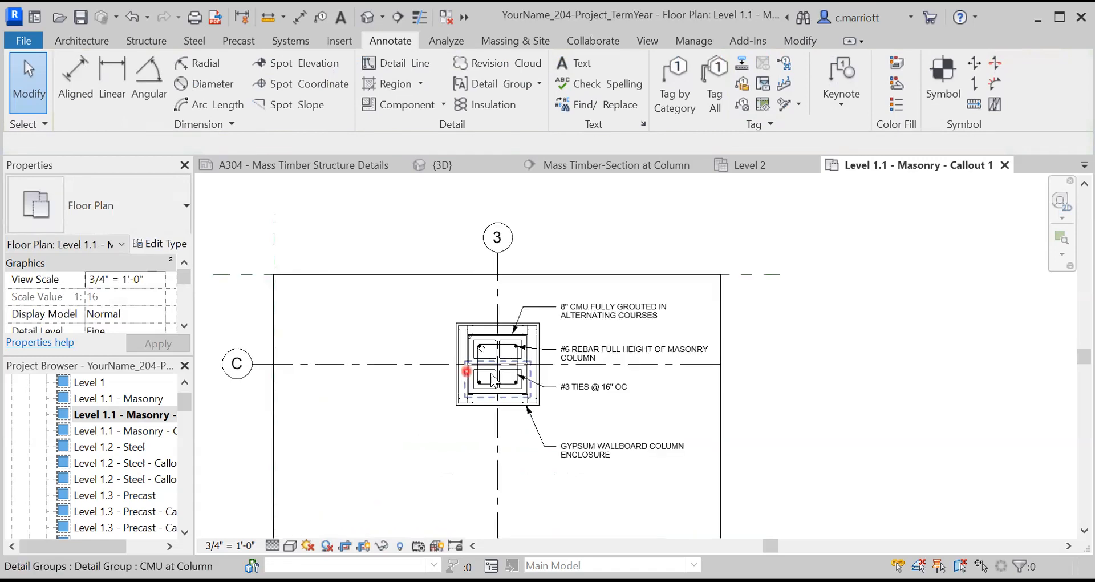
scroll(499, 377, "up", 2)
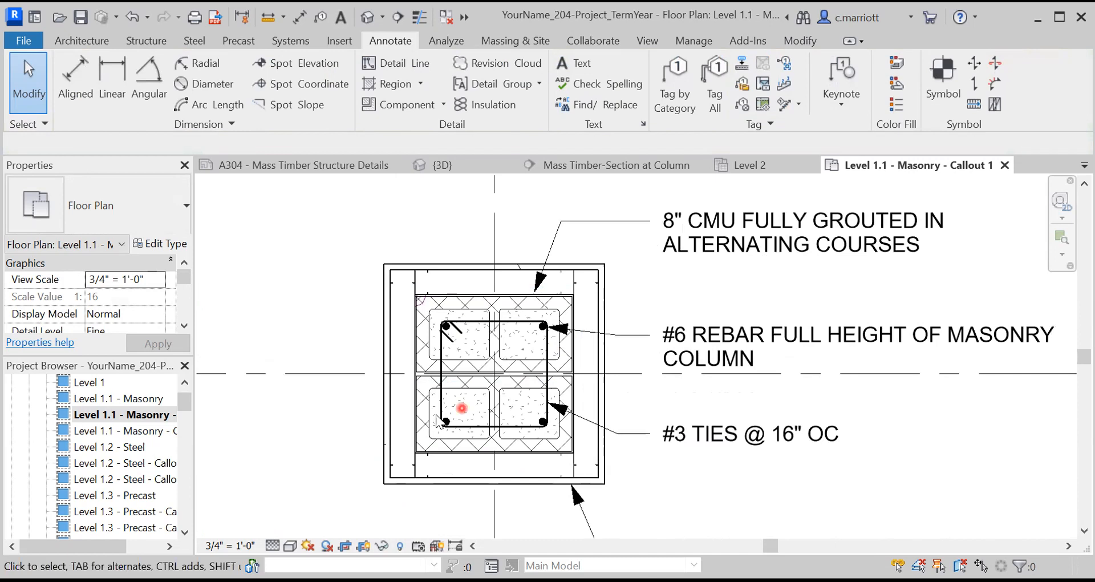
scroll(350, 428, "down", 1)
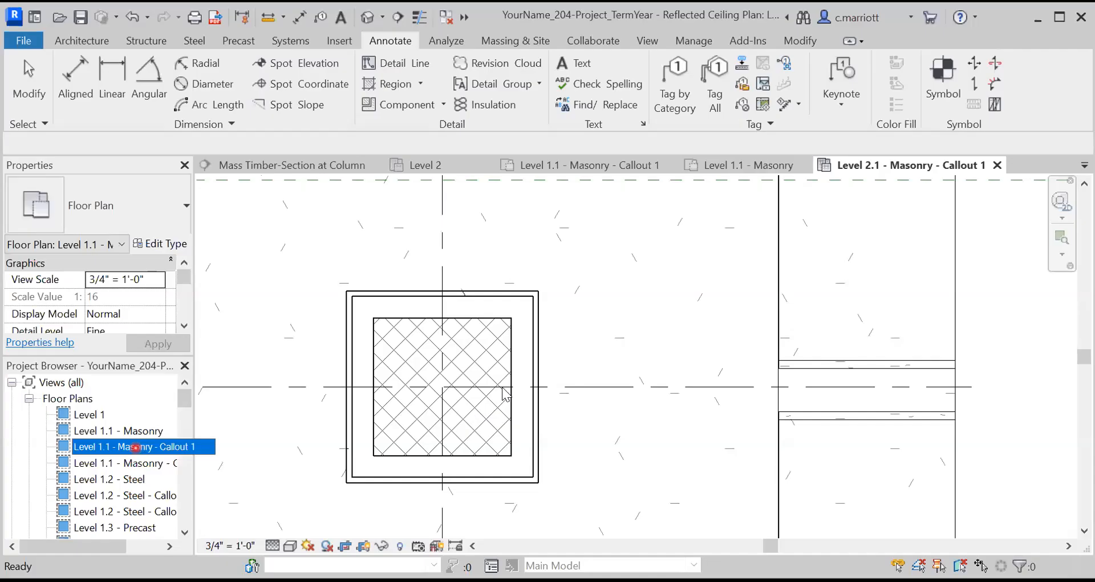
left_click_drag(476, 389, 568, 306)
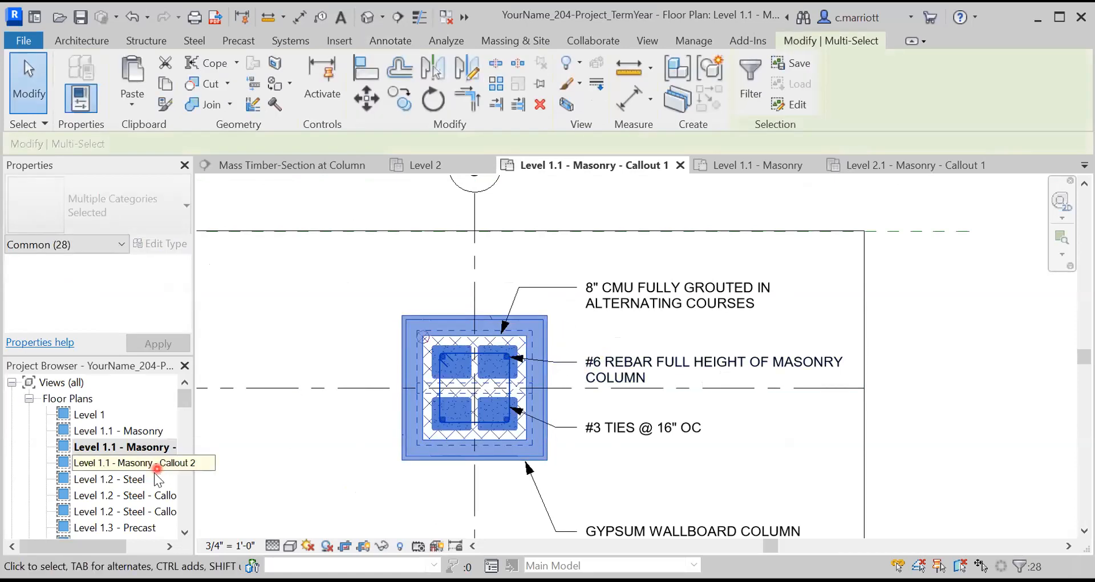
Open the ceiling plan view Level 2.1 - Masonry - Callout 1.
scroll(118, 519, "down", 8)
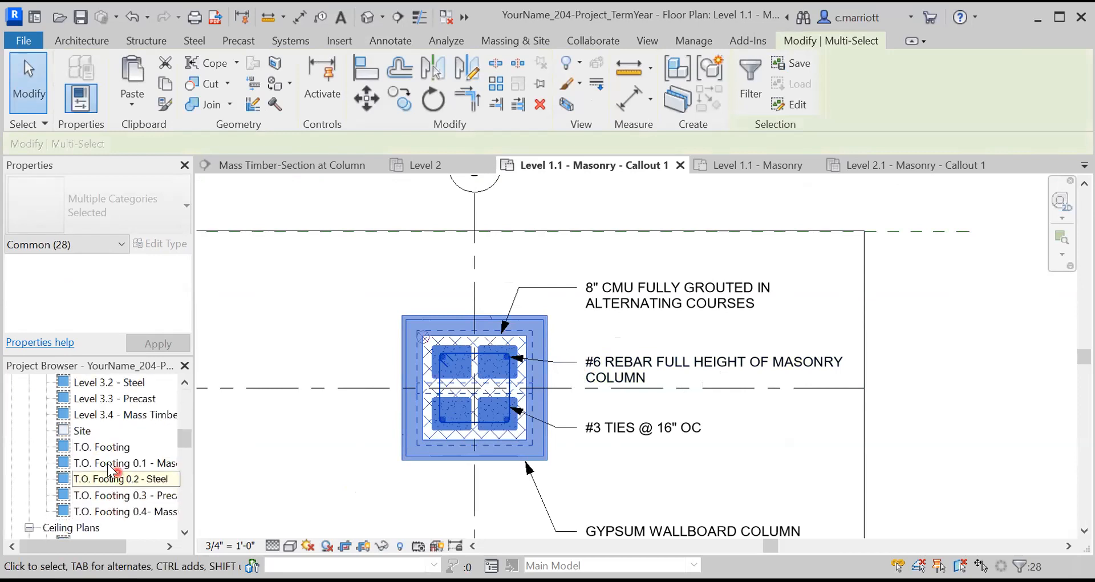
scroll(108, 474, "down", 3)
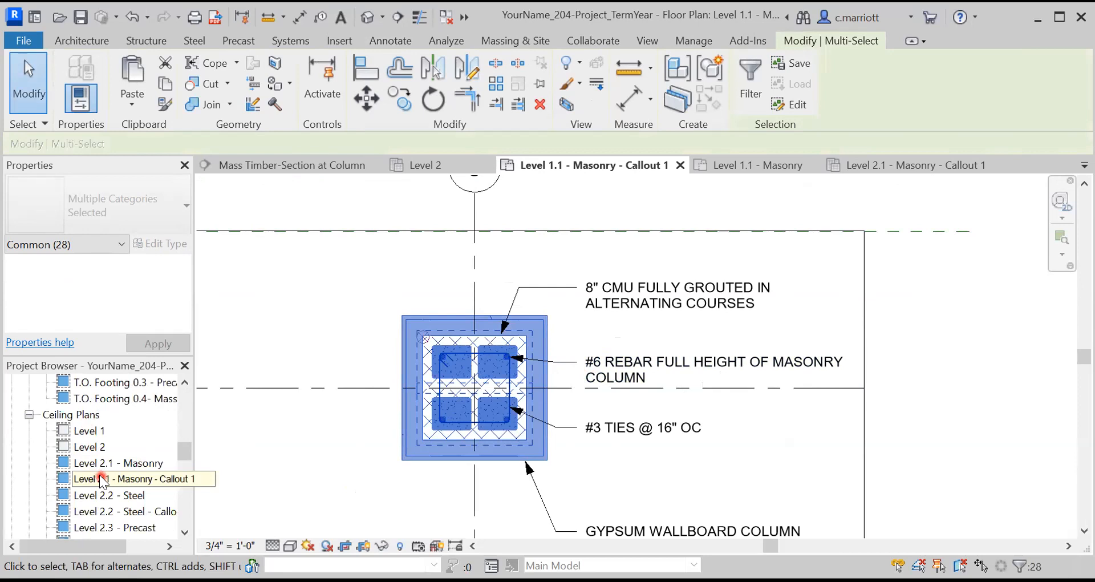
double_click(101, 479)
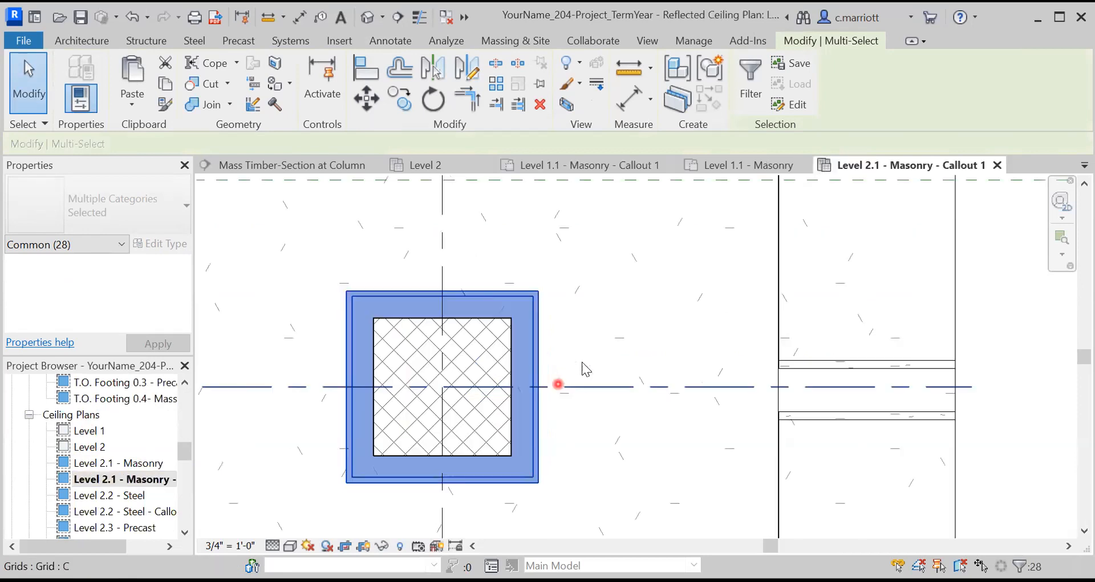
Paste the copied column elements over the column in the ceiling plan callout, aligned by the lower-left corner, and finish the paste.
left_click(488, 406)
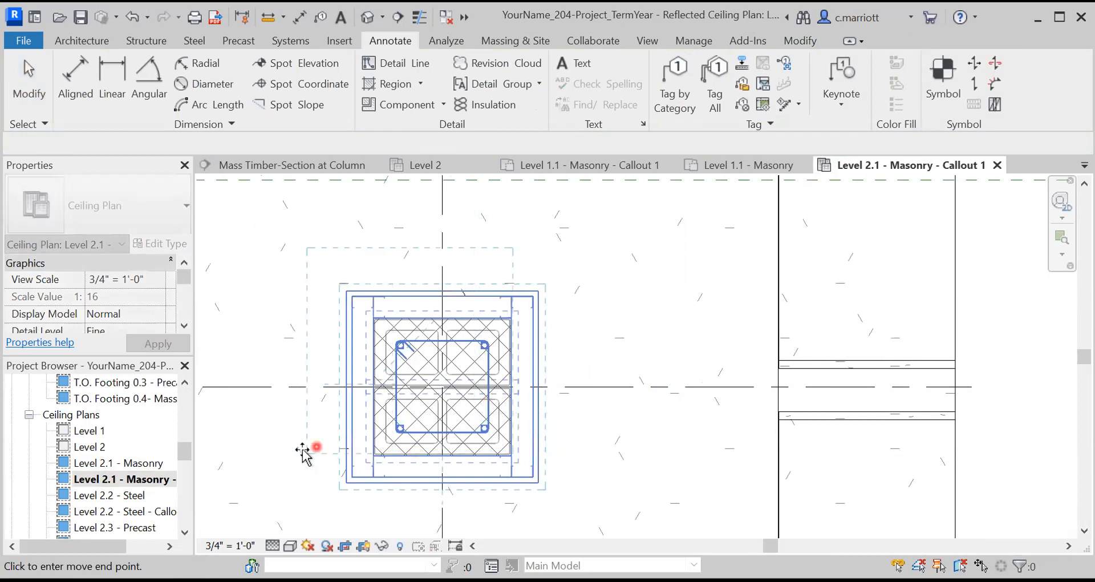
left_click(322, 418)
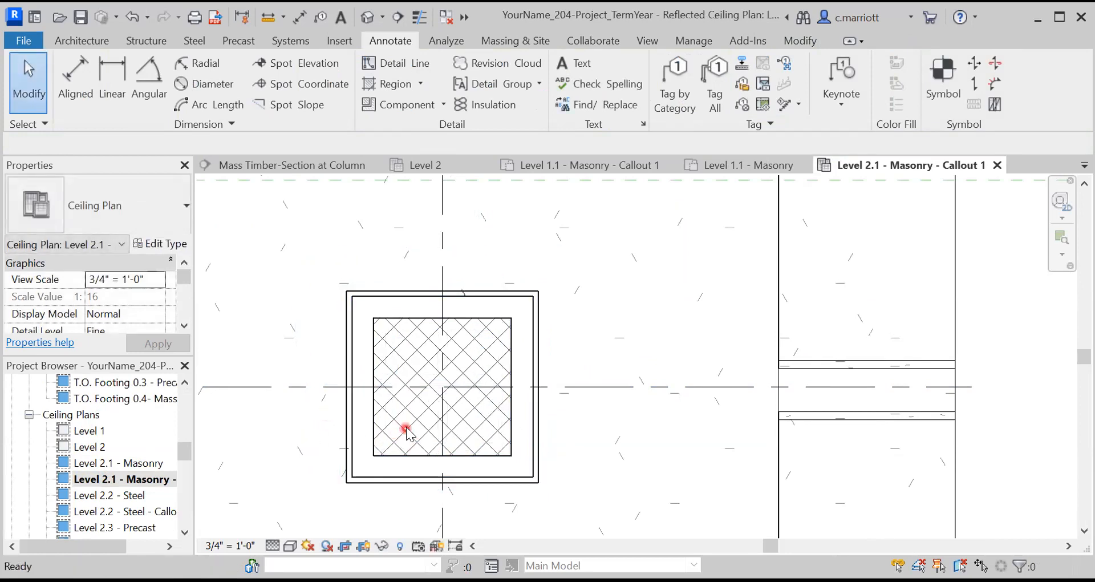
left_click_drag(406, 428, 405, 430)
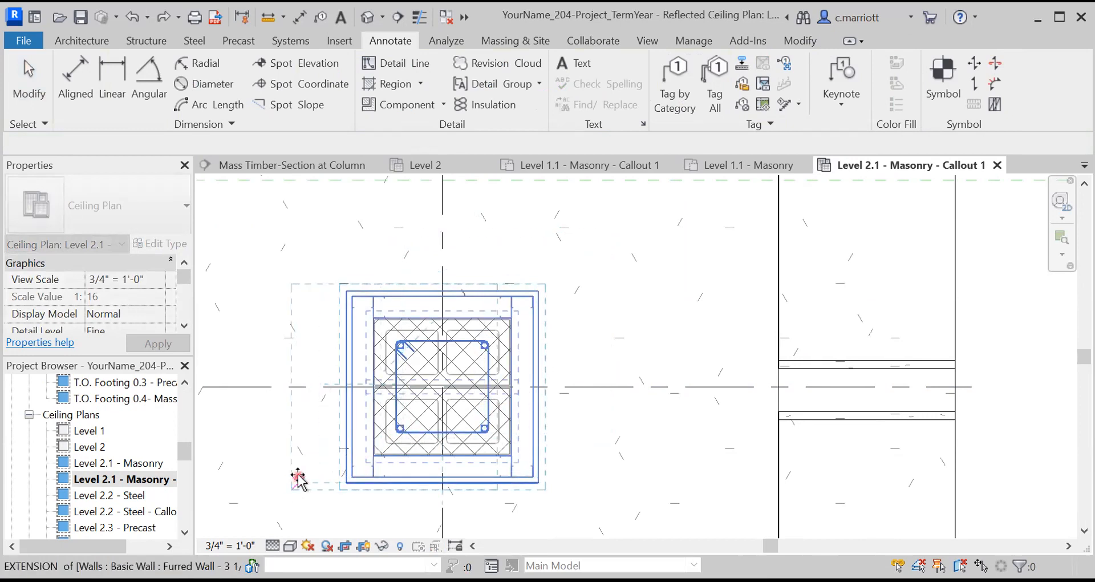
left_click(344, 484)
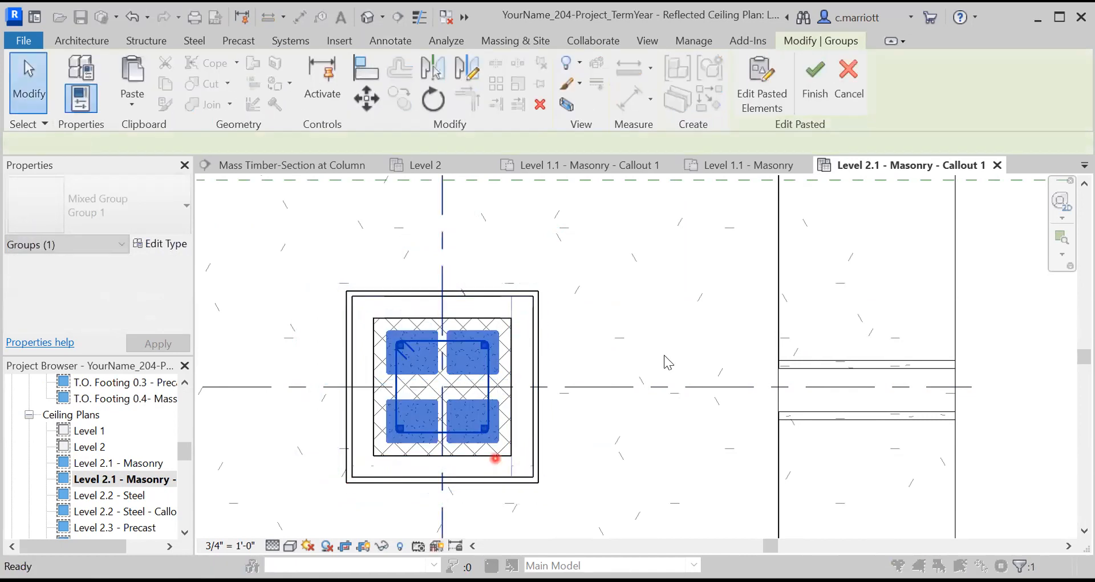
scroll(513, 379, "up", 2)
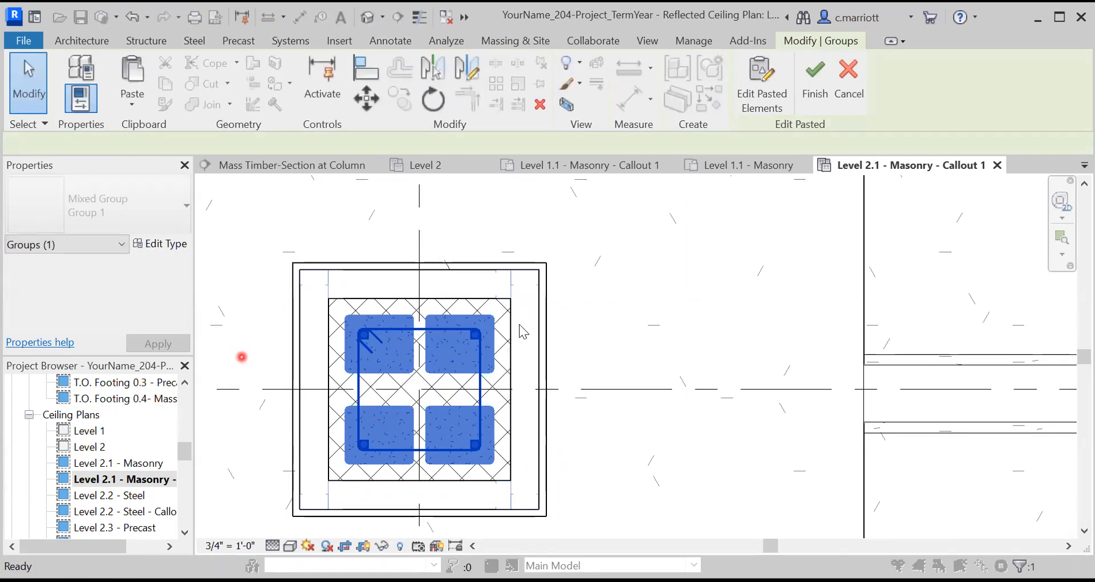
left_click(516, 305)
left_click(612, 354)
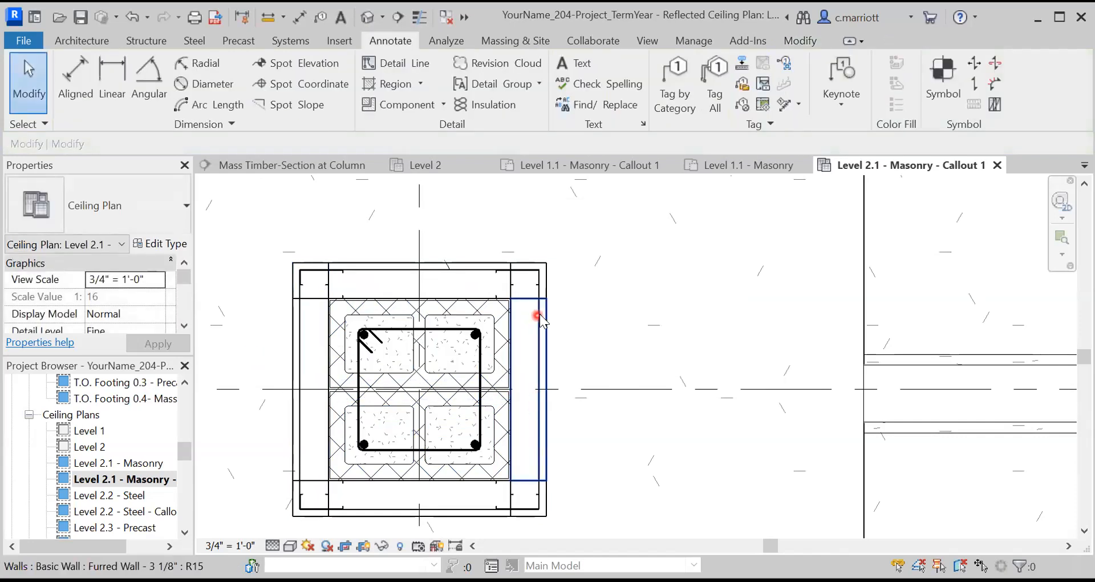
Delete the duplicate pasted furred walls on all four sides of the column.
left_click(540, 450)
key("Escape")
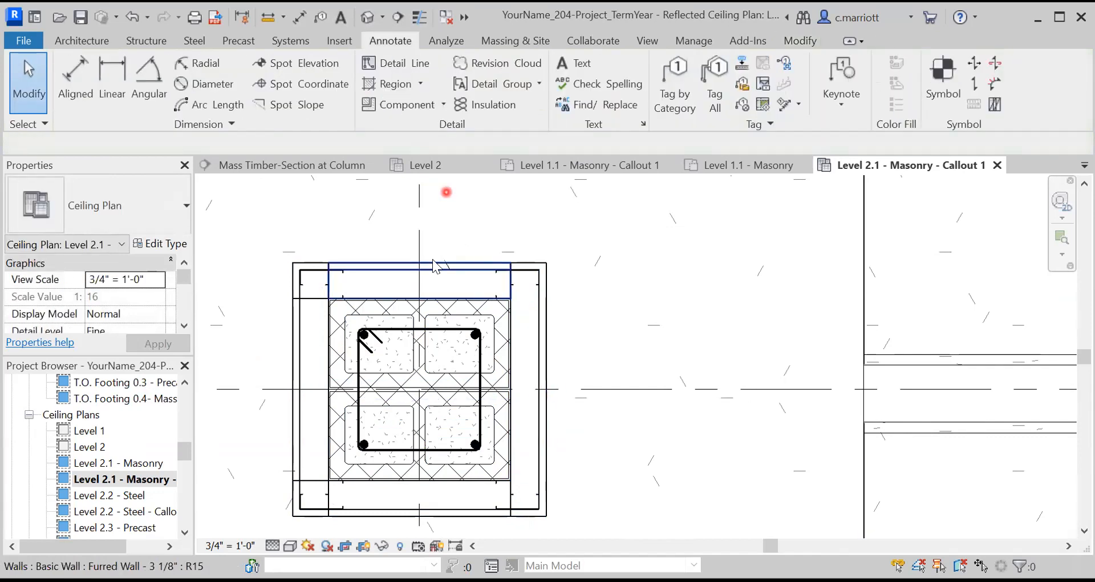
left_click(435, 265)
key("Escape")
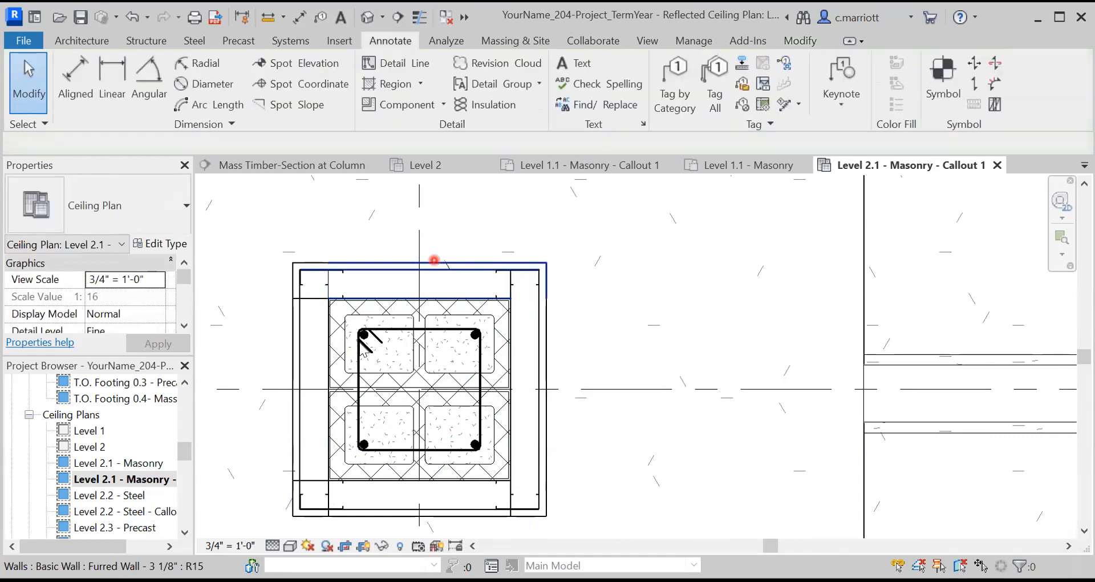
left_click(296, 446)
key("Escape")
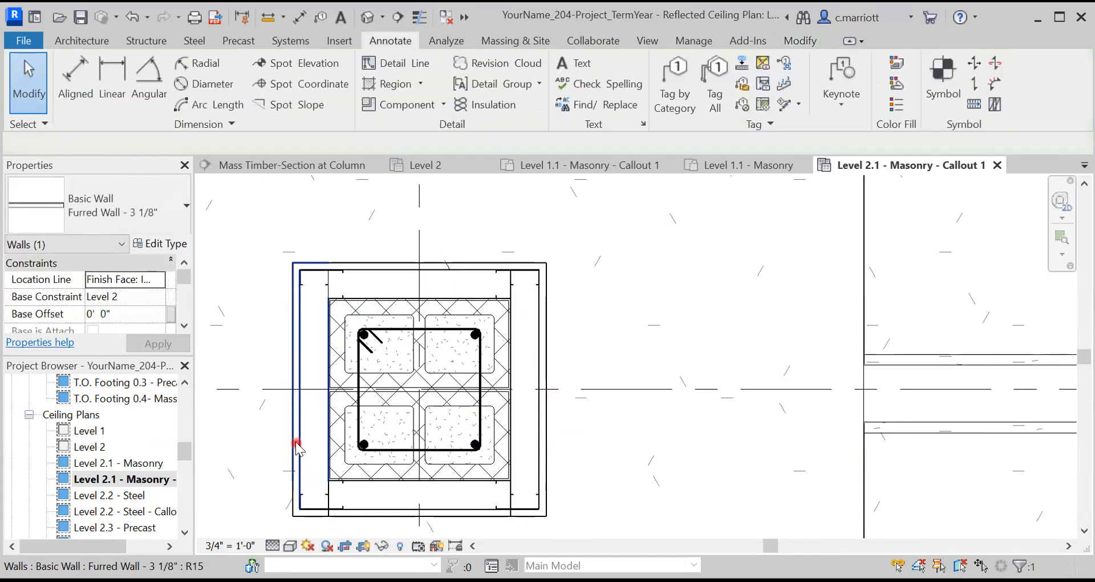
left_click(348, 517)
key("Escape")
Check the CMU and rebar layout in the Level 1.1 masonry callout, then return to the Level 2.1 masonry ceiling callout.
left_click_drag(183, 451, 184, 397)
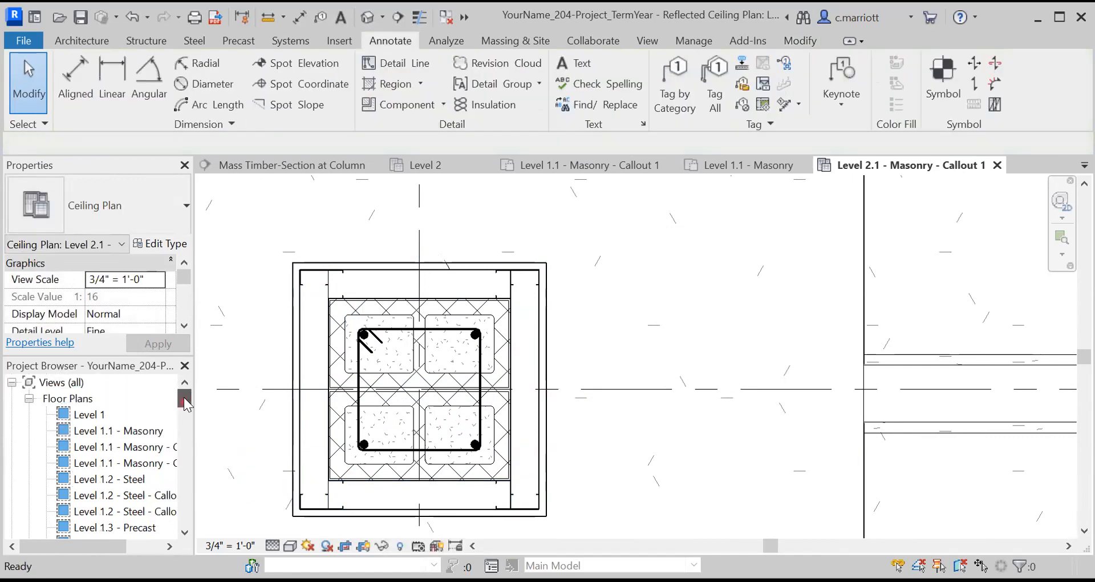
double_click(134, 447)
scroll(421, 341, "up", 5)
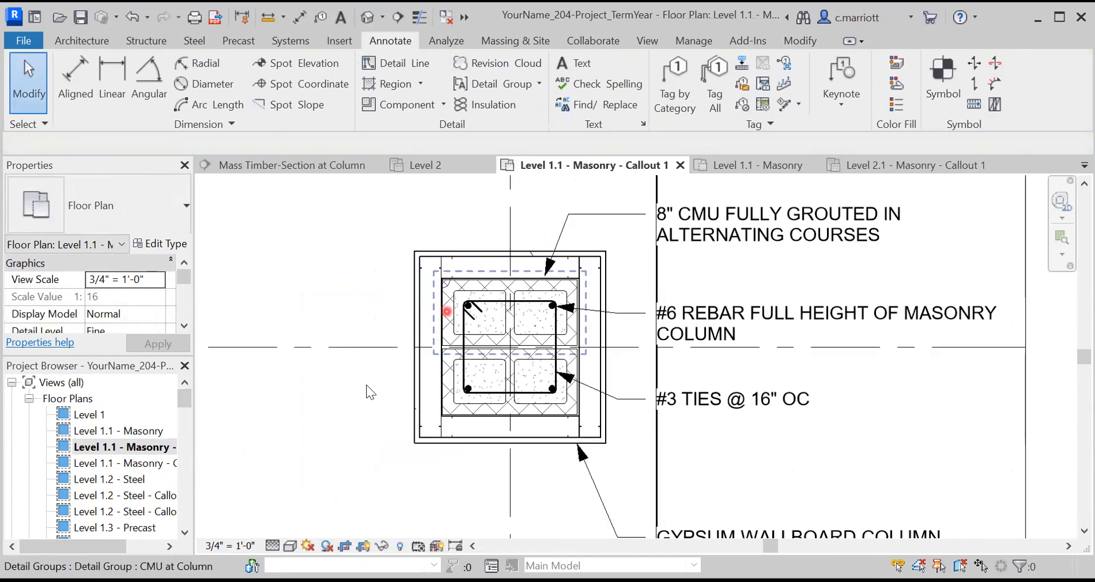
scroll(347, 402, "down", 5)
scroll(141, 471, "down", 2)
scroll(142, 471, "down", 8)
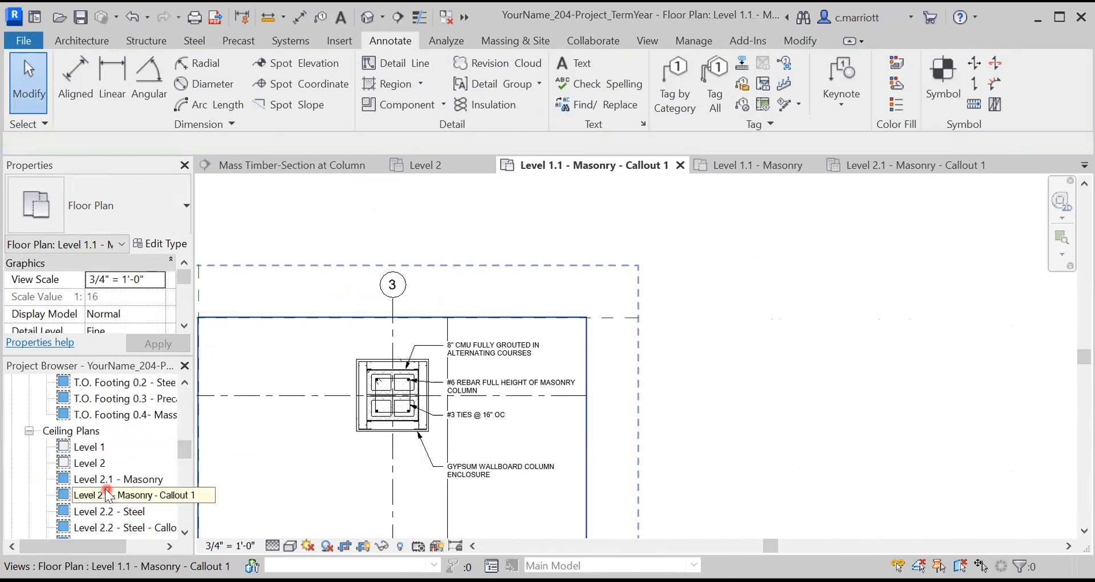
double_click(105, 489)
scroll(451, 391, "up", 2)
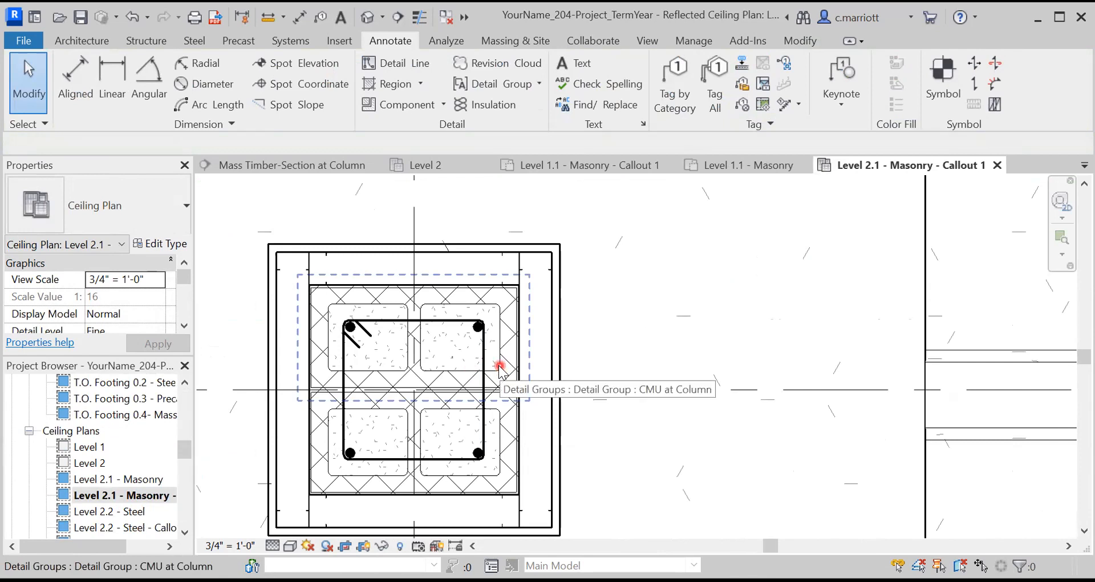
Try to rotate both CMU at Column detail groups about the column's centre.
left_click(499, 368)
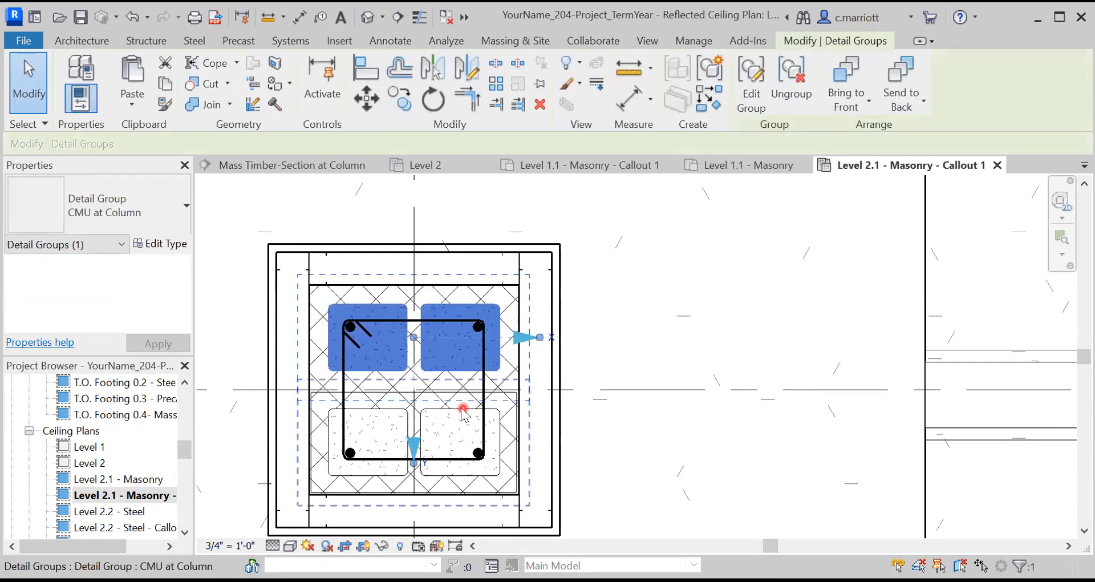
left_click(438, 416)
scroll(402, 410, "up", 2)
scroll(404, 410, "down", 3)
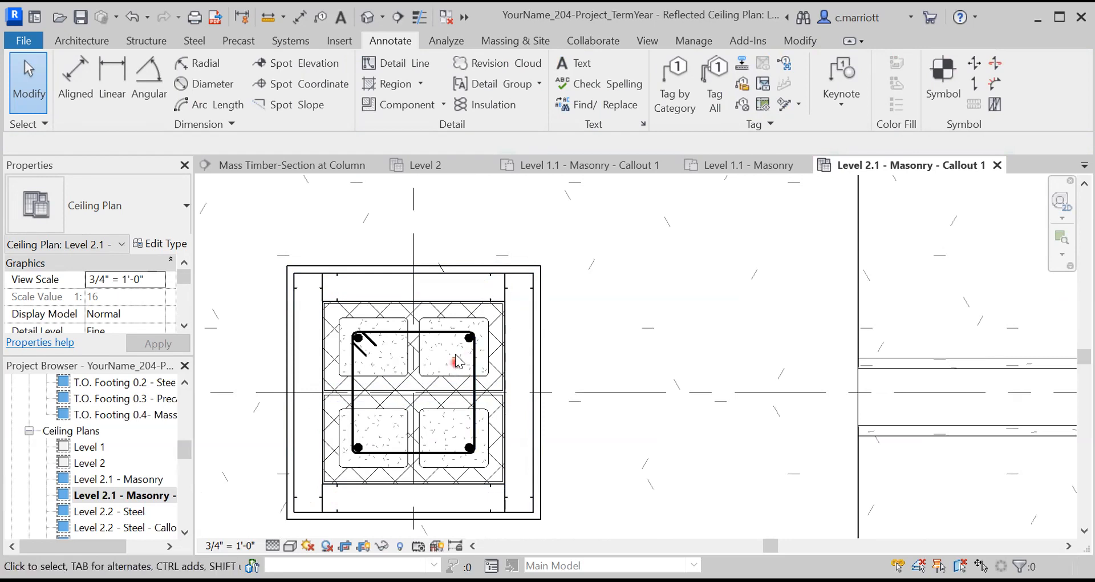
scroll(457, 363, "up", 2)
left_click(421, 308)
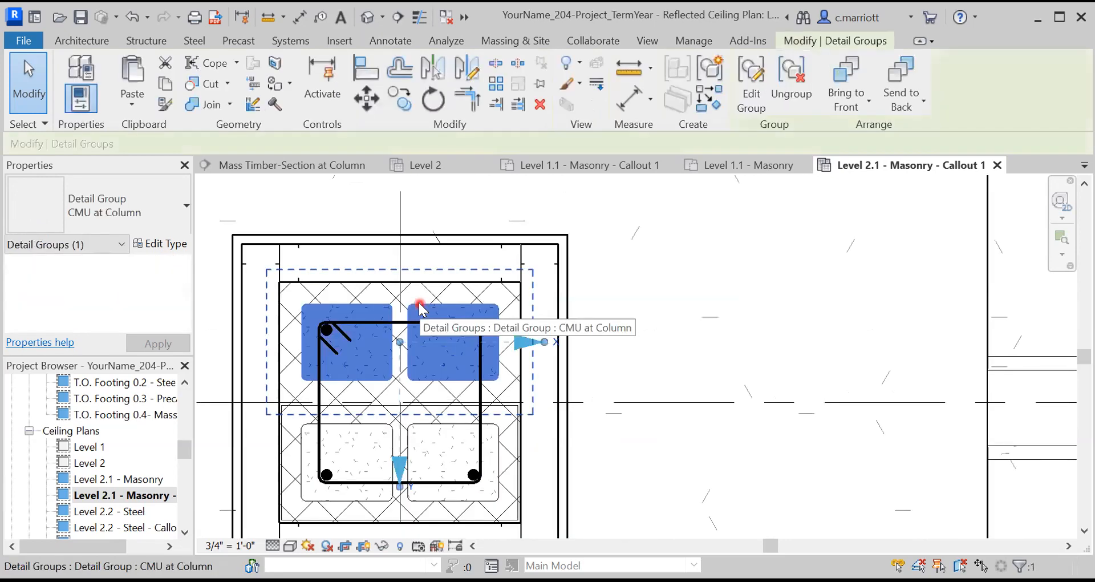
left_click(499, 444, "ctrl")
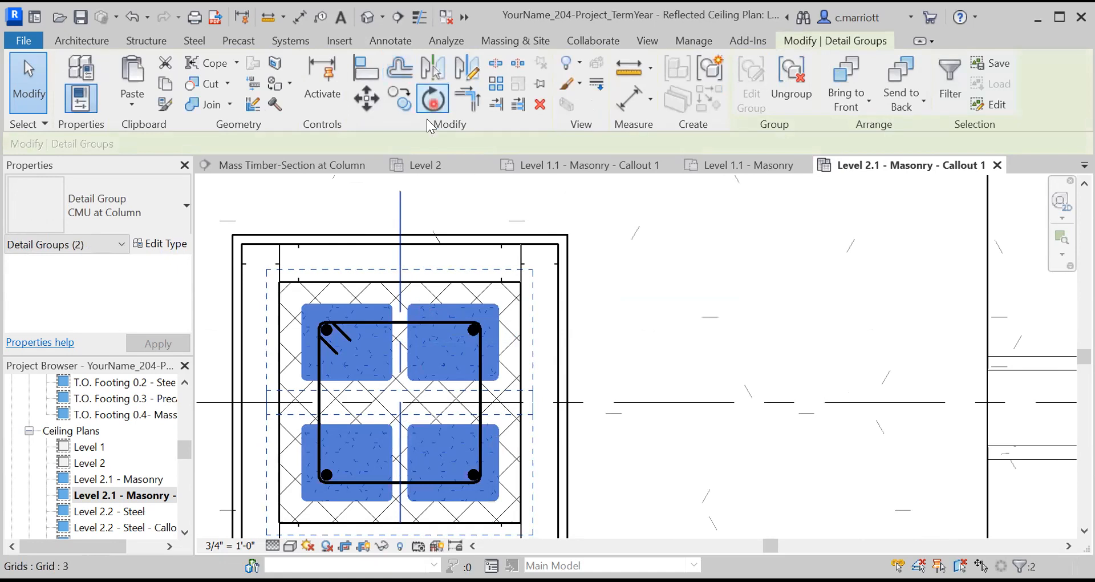
left_click(431, 102)
scroll(414, 428, "up", 5)
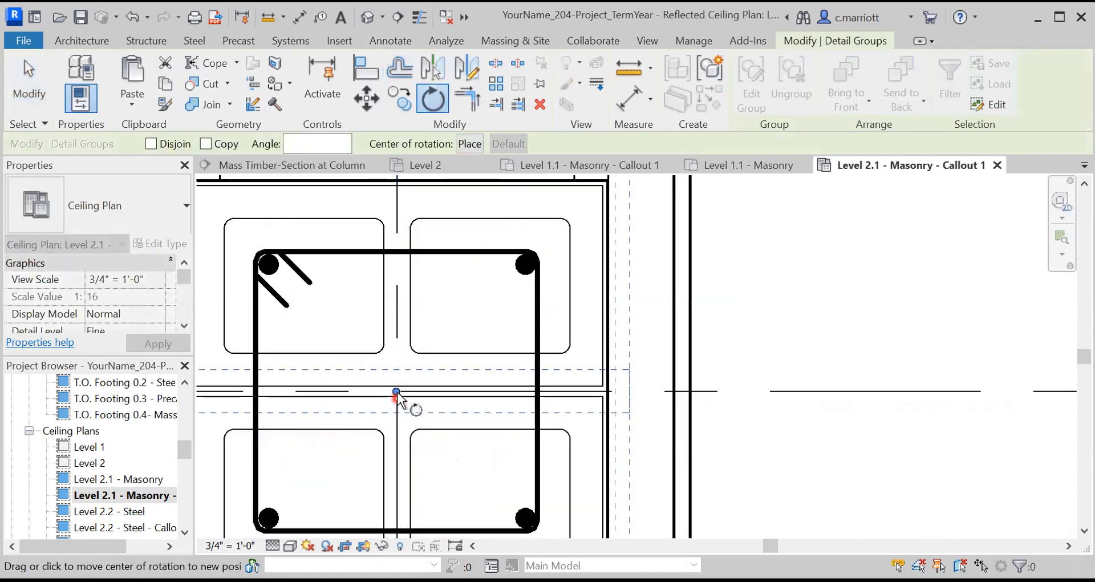
left_click(743, 391)
scroll(627, 359, "down", 5)
left_click(605, 279)
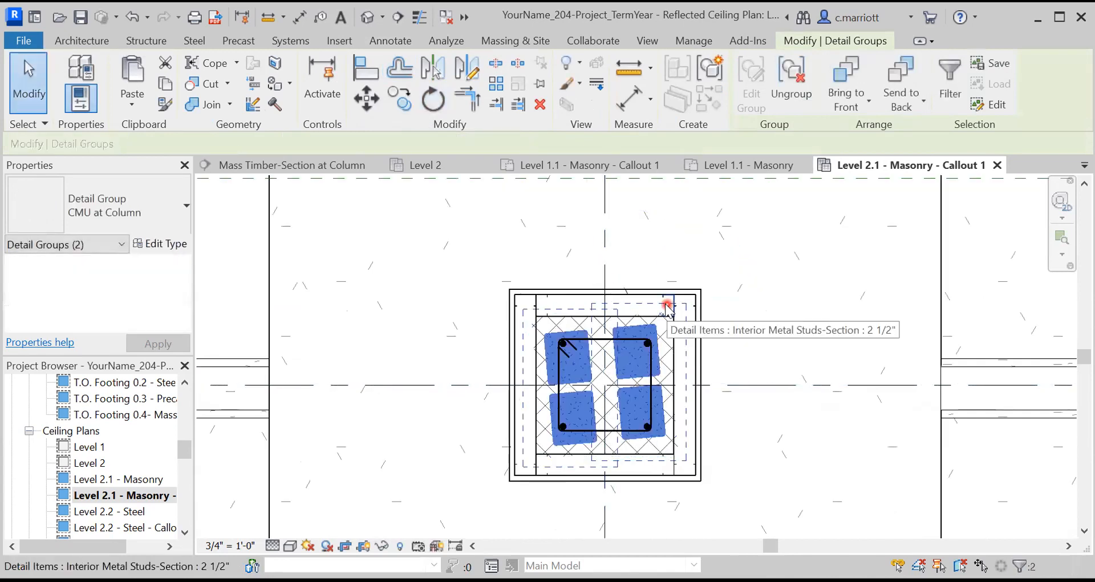
key("Escape")
Rotate both CMU at Column detail groups 90 degrees about the column's centre so the joint between the blocks runs vertically.
scroll(630, 359, "up", 3)
left_click(631, 307)
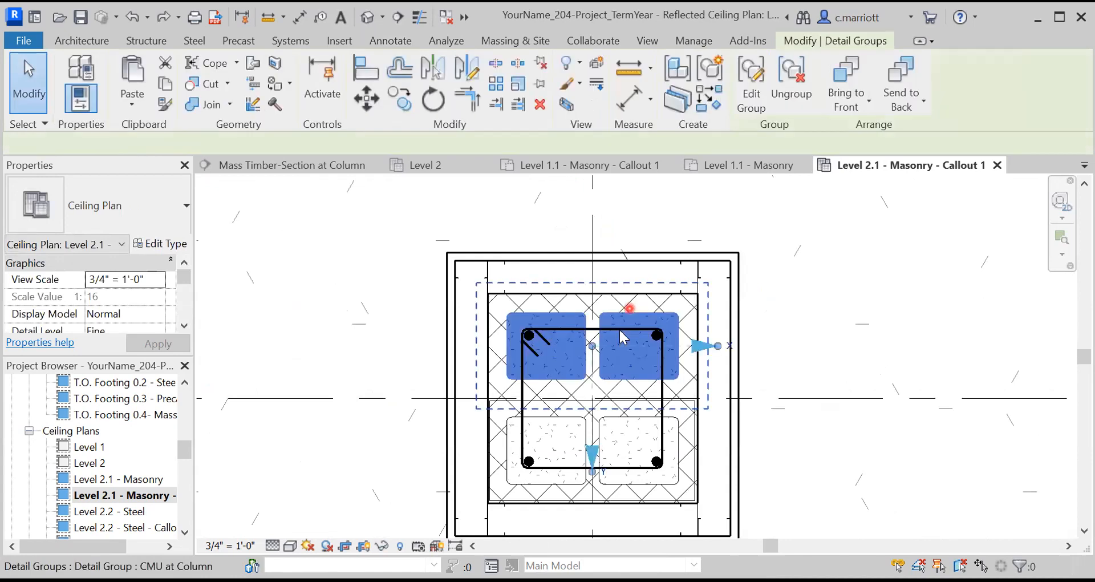
left_click(617, 416, "ctrl")
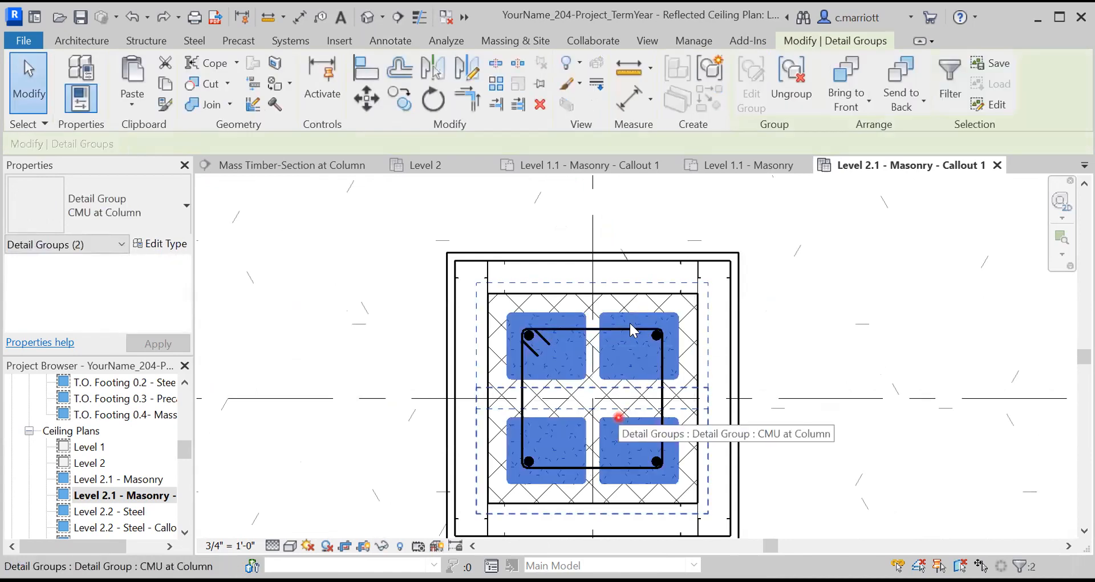
left_click(433, 100)
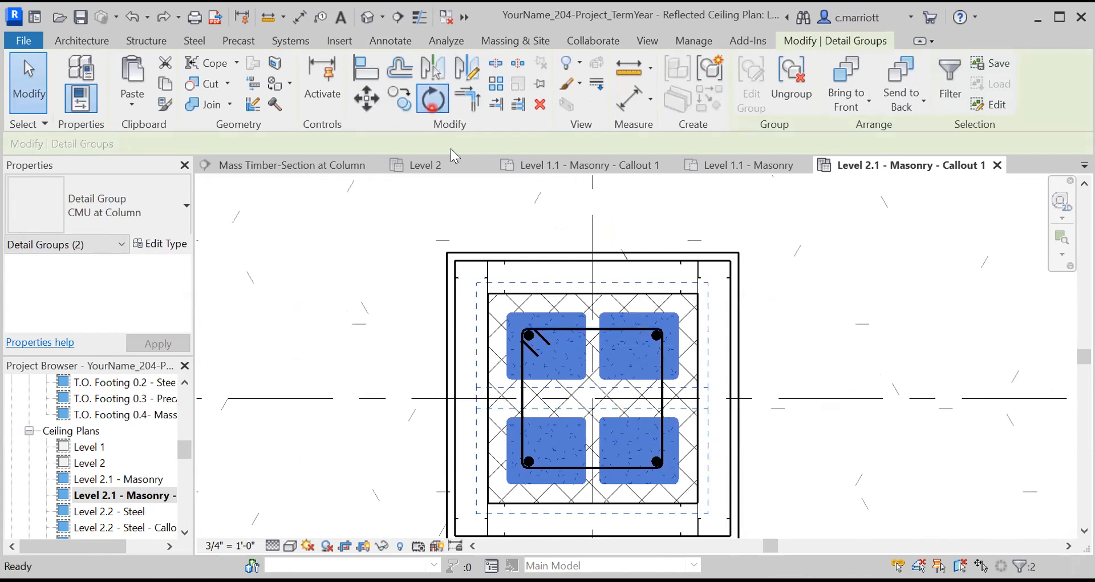
left_click(775, 398)
scroll(775, 398, "down", 2)
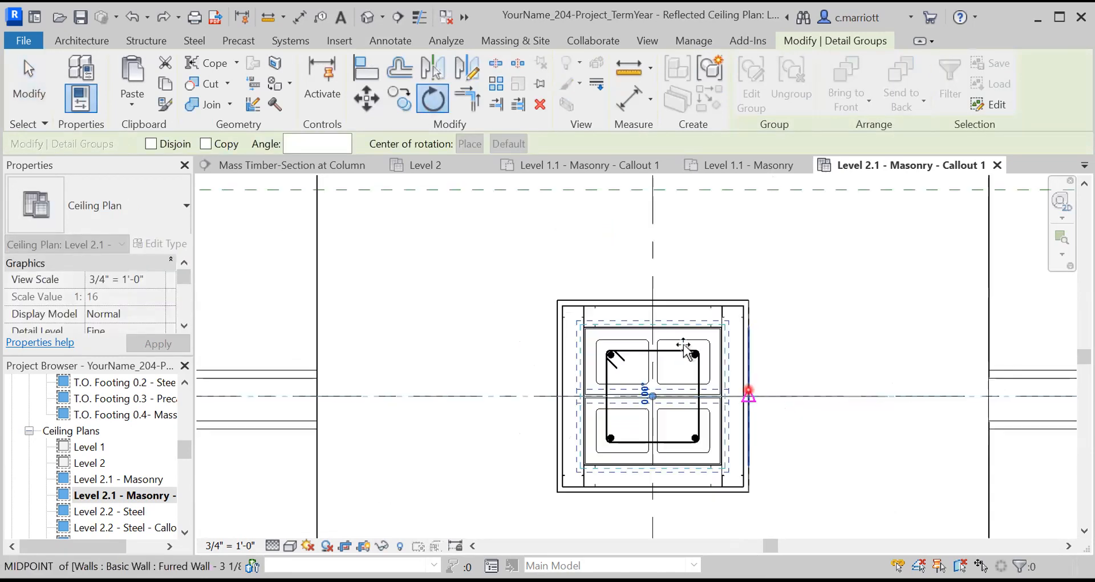
left_click(654, 274)
left_click(491, 297)
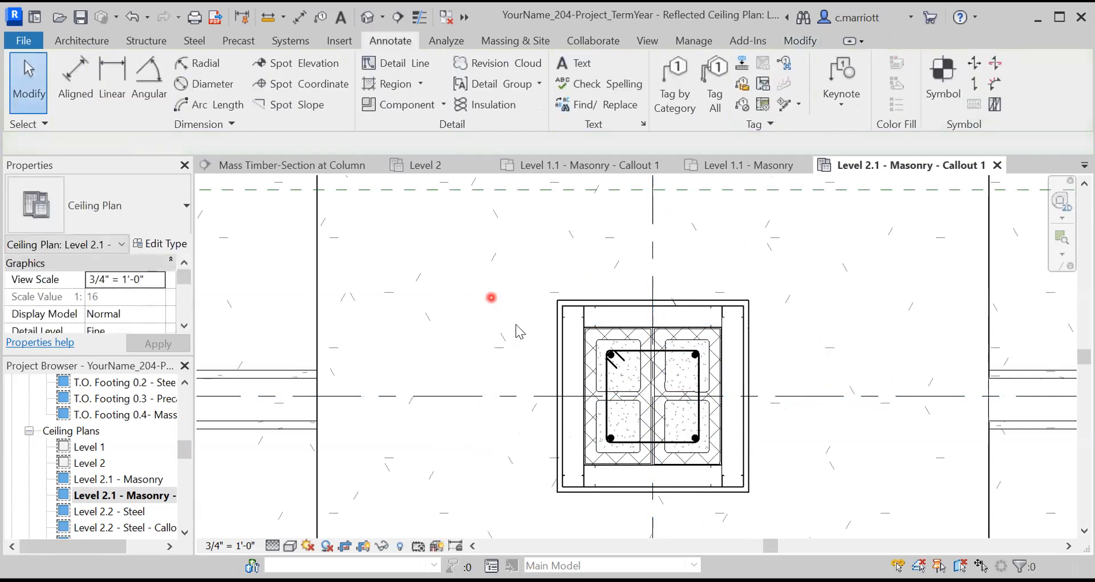
Check the rotated coursing in the ceiling callout, then open sheet A301 - Masonry Structure Details.
scroll(660, 393, "up", 3)
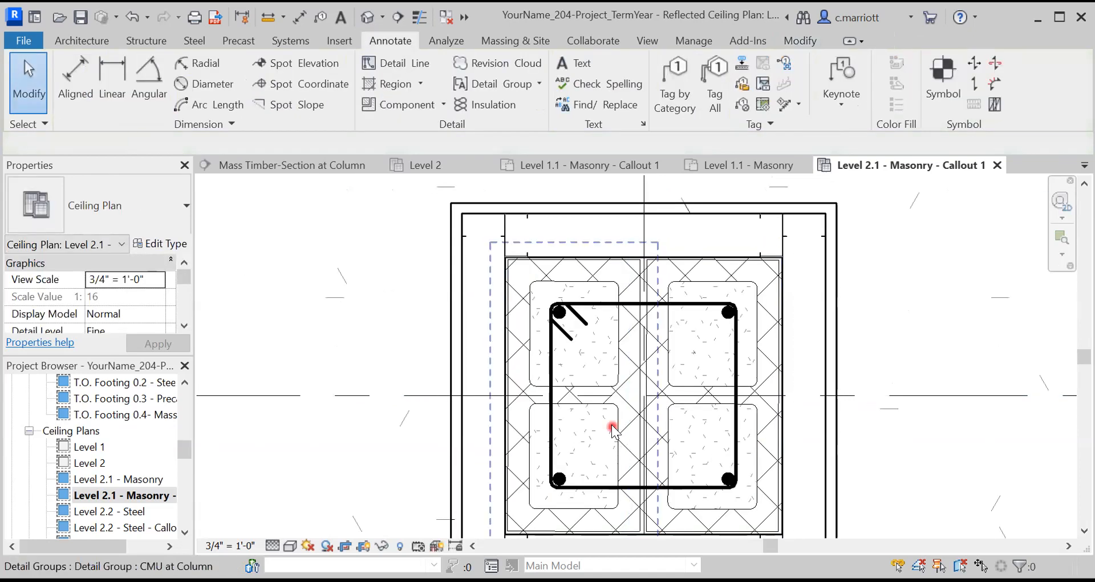
scroll(612, 429, "down", 4)
scroll(518, 397, "up", 1)
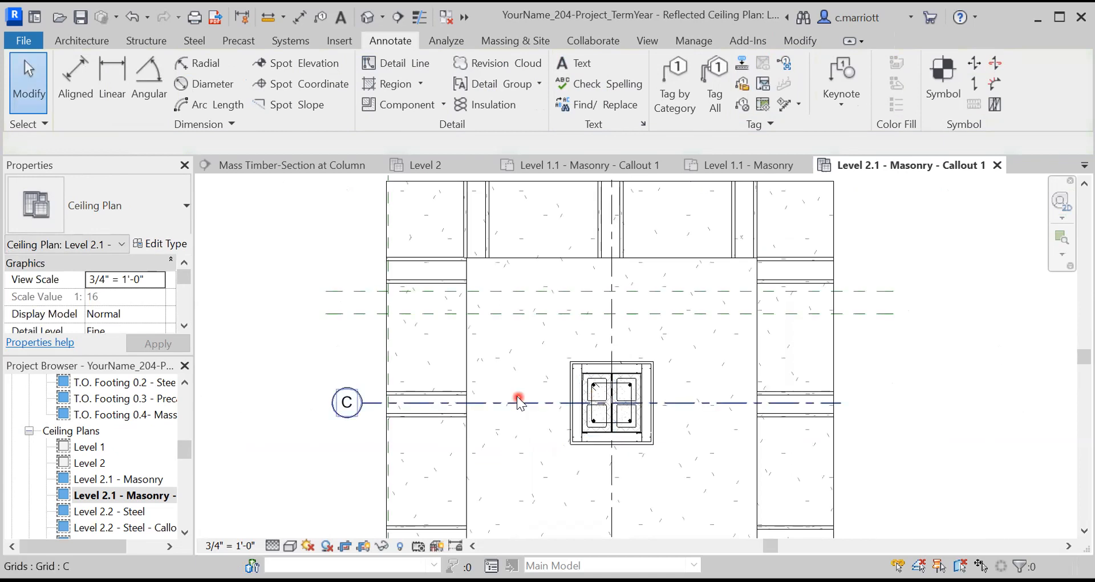
scroll(519, 402, "down", 1)
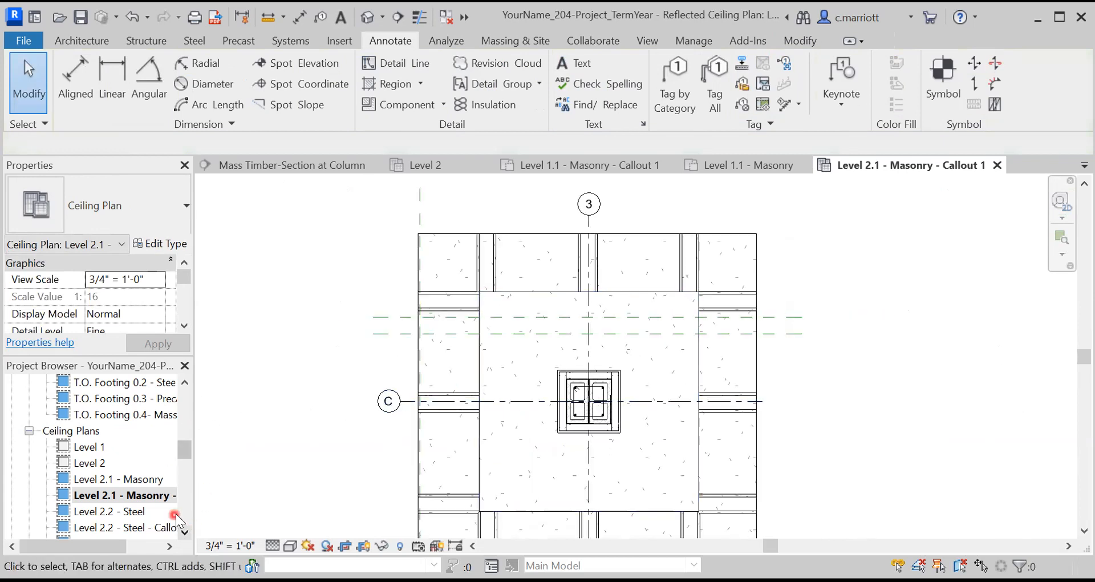
scroll(181, 517, "down", 4)
scroll(184, 518, "down", 4)
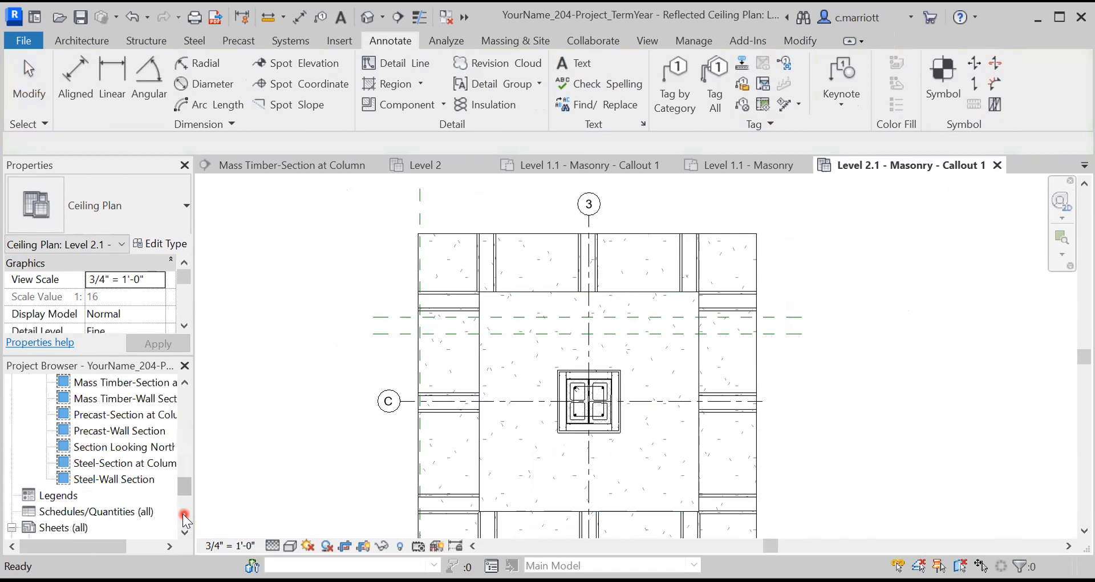
scroll(182, 513, "down", 3)
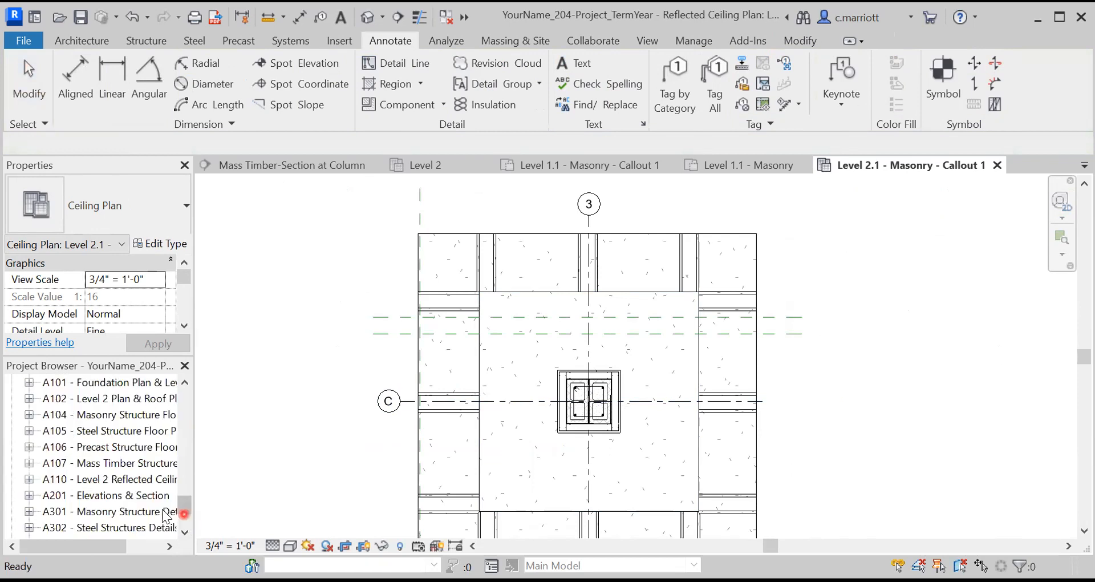
double_click(87, 512)
Compare the masonry column's CMU coursing in the Level 2.1 ceiling callout and the Level 1.1 floor callout on the sheet.
scroll(679, 419, "down", 3)
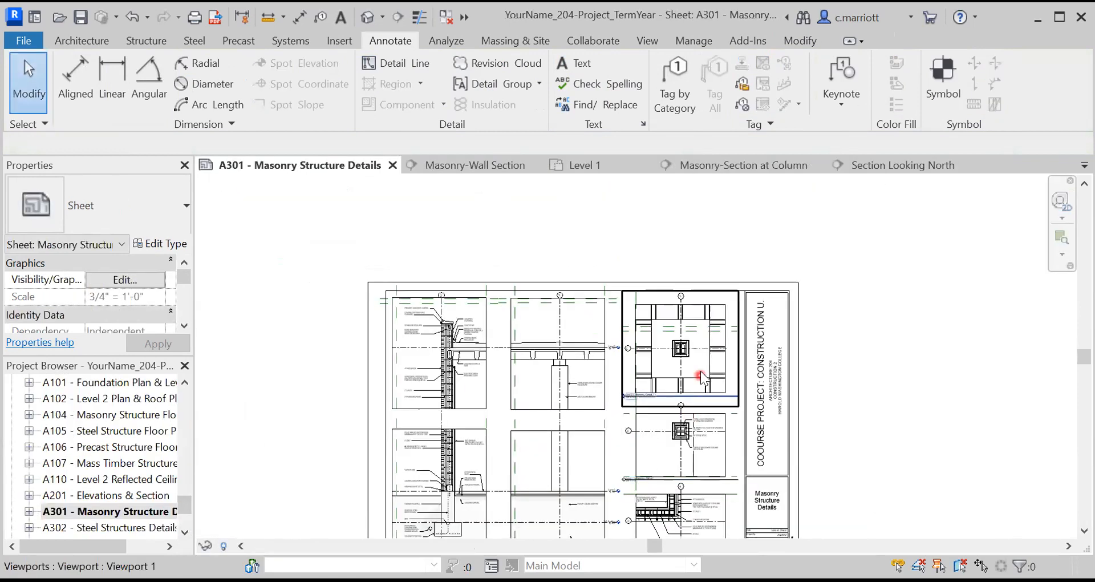
scroll(700, 371, "up", 2)
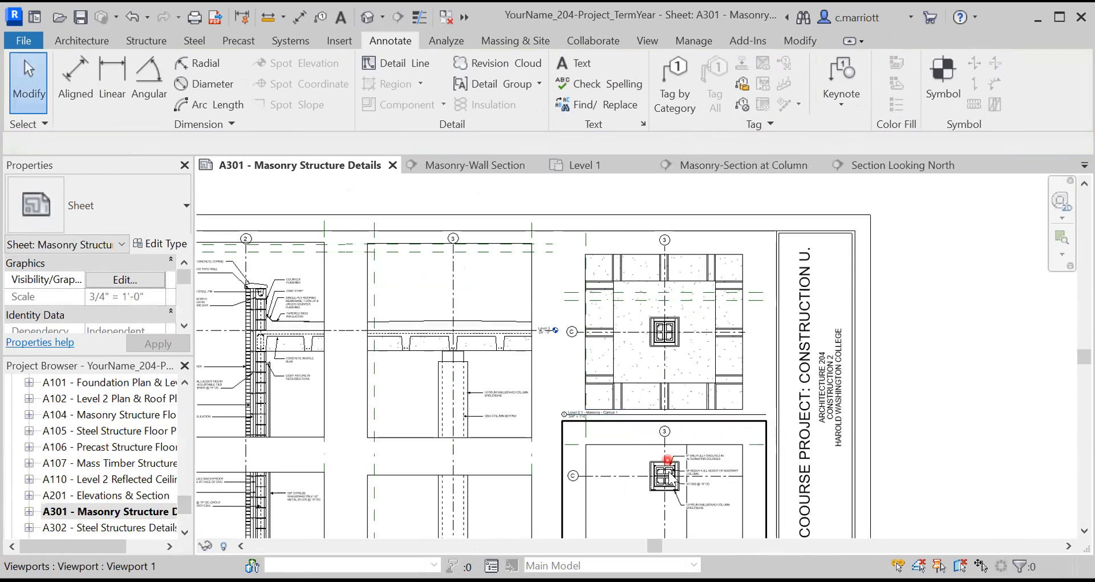
scroll(676, 359, "up", 5)
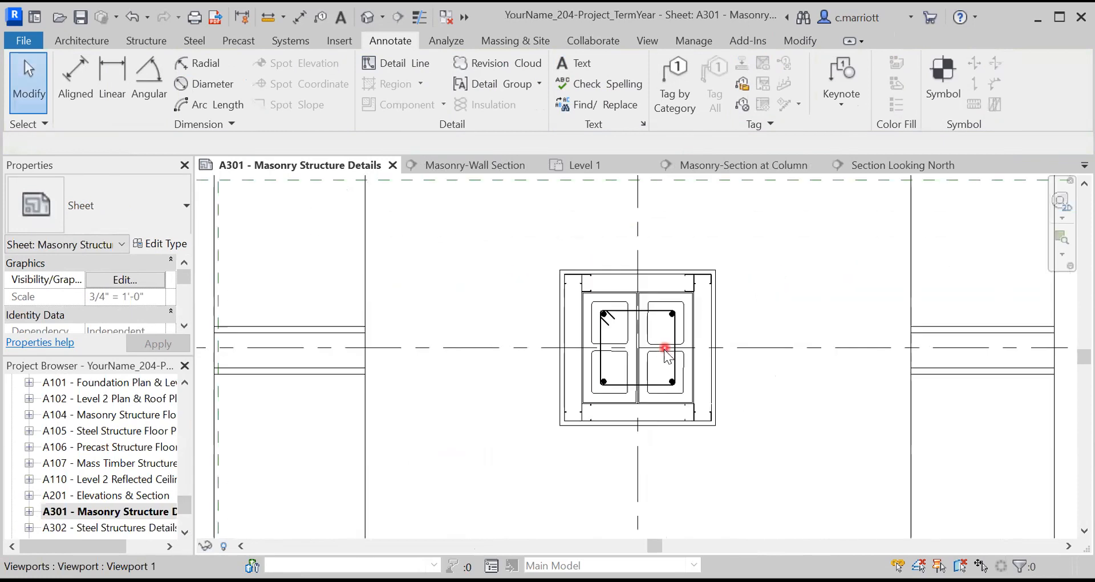
scroll(630, 365, "down", 6)
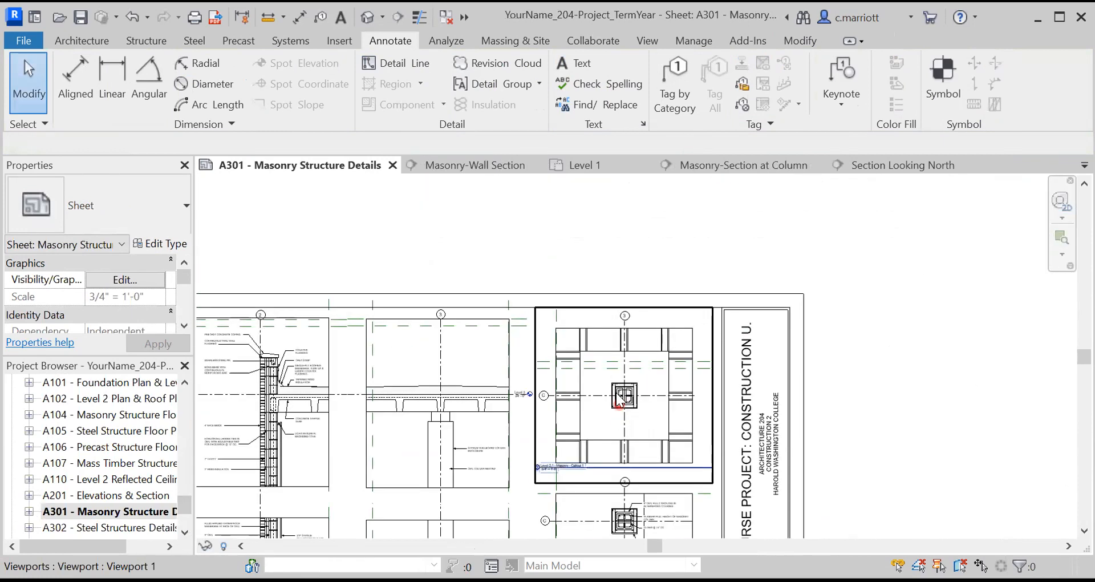
scroll(609, 443, "down", 3)
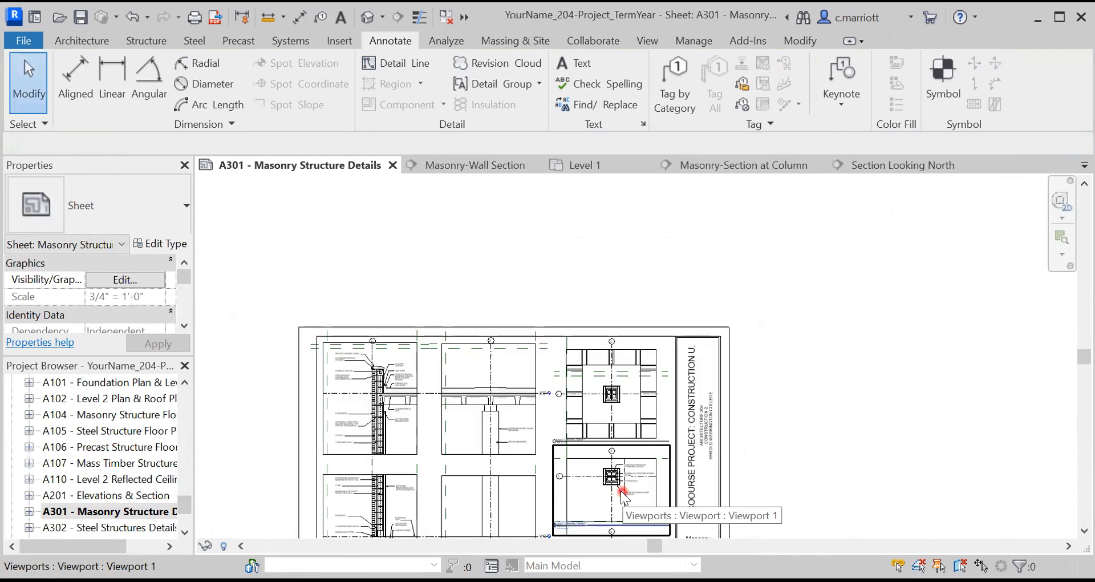
scroll(621, 491, "up", 3)
scroll(605, 459, "up", 2)
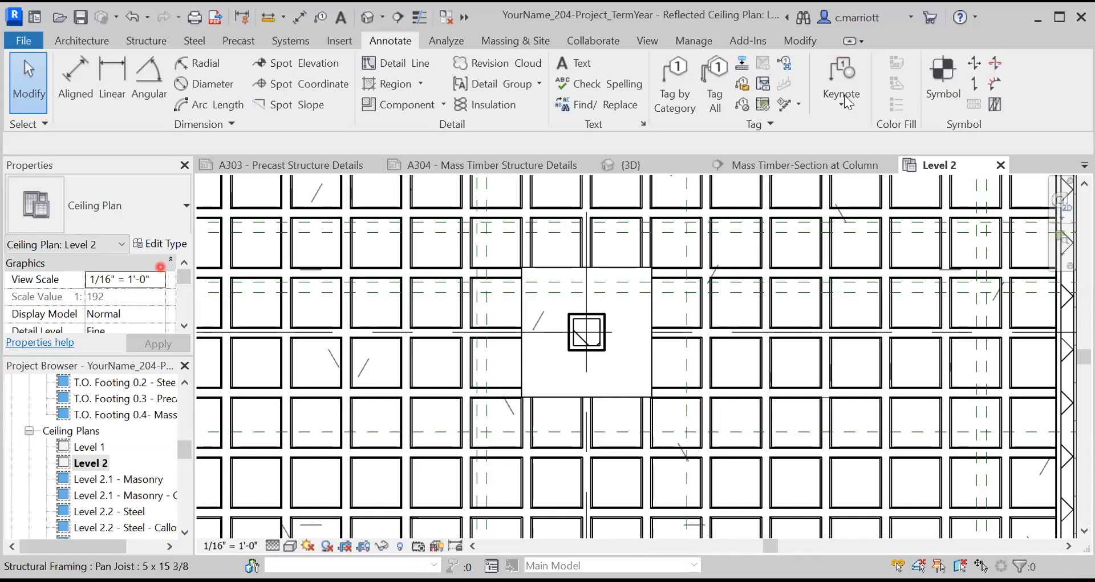
In the Level 2 ceiling plan, unpin the pan joist on the column's vertical grid line above the column and move it .375" right.
scroll(560, 273, "up", 3)
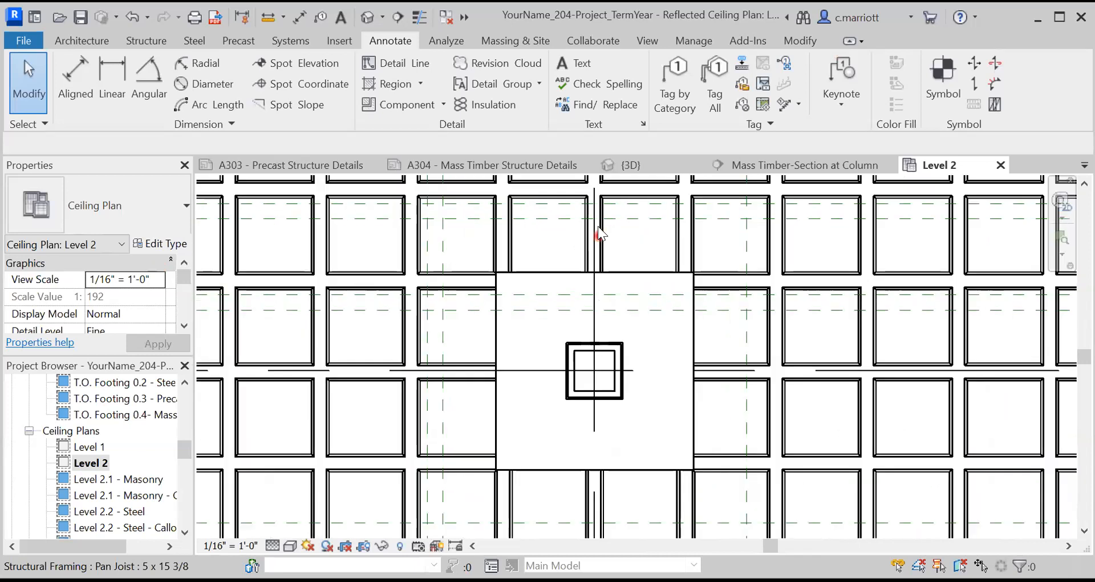
scroll(574, 284, "down", 4)
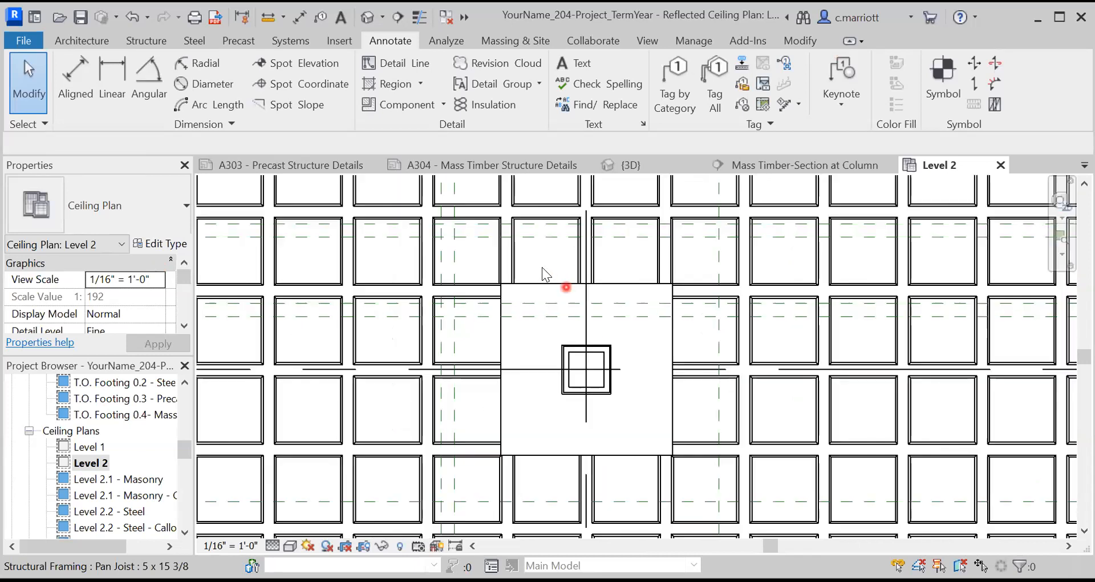
scroll(575, 260, "up", 3)
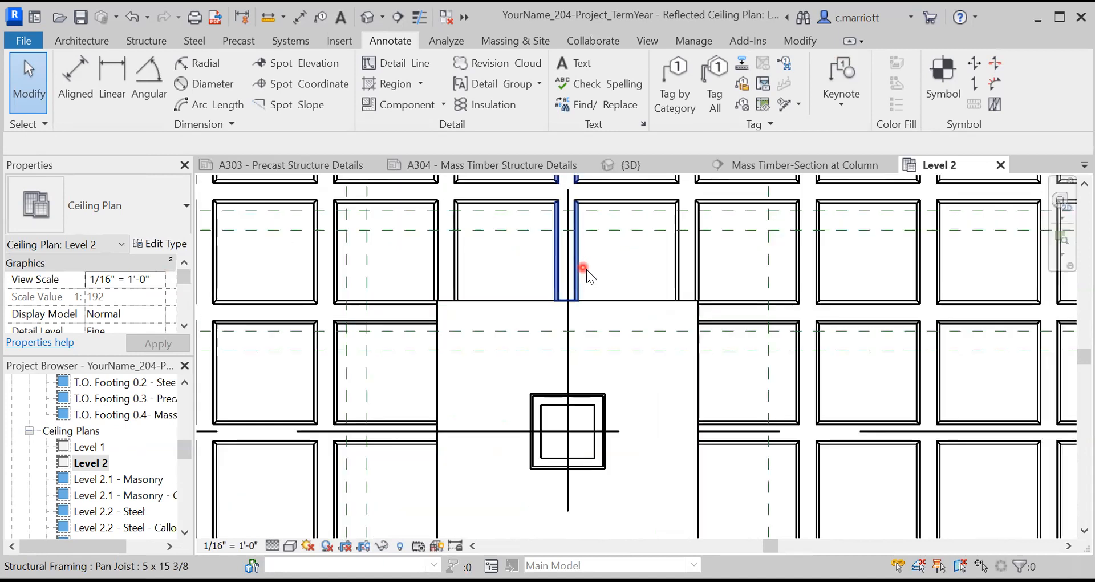
left_click(555, 276)
left_click(591, 214)
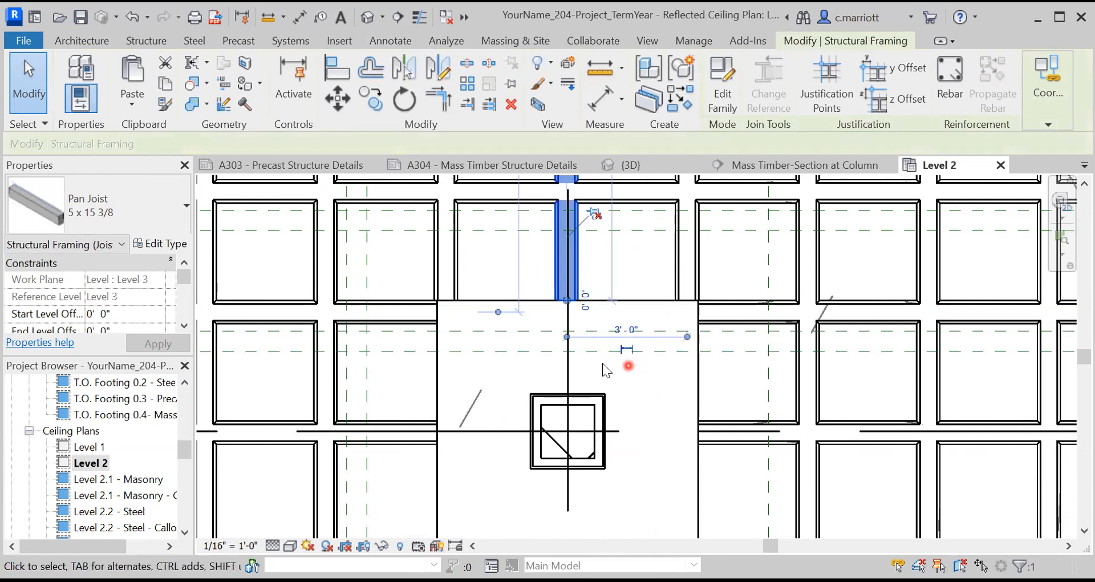
scroll(567, 291, "up", 1)
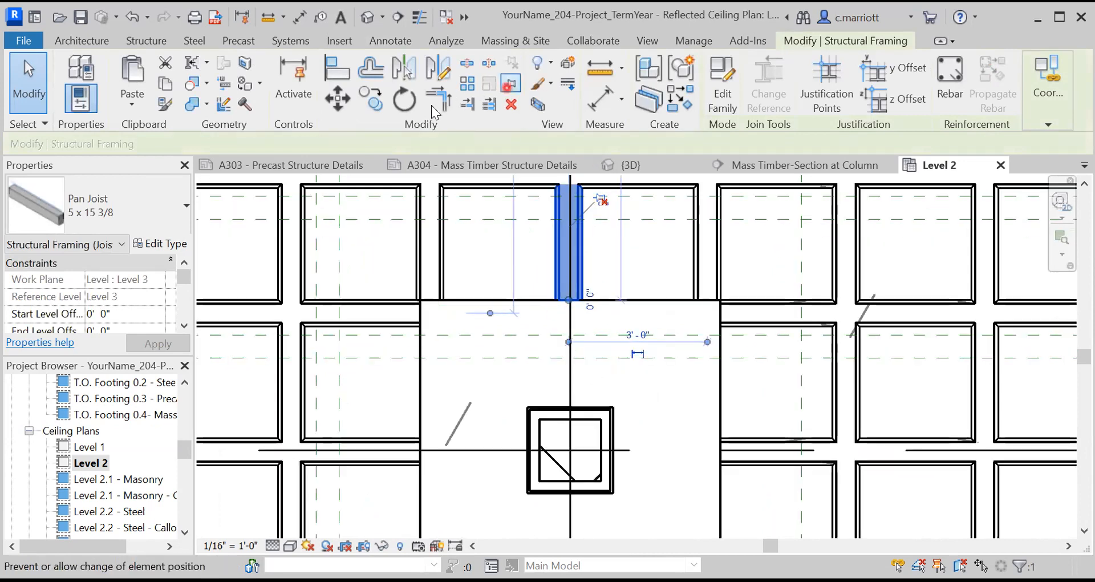
left_click(338, 98)
left_click(629, 257)
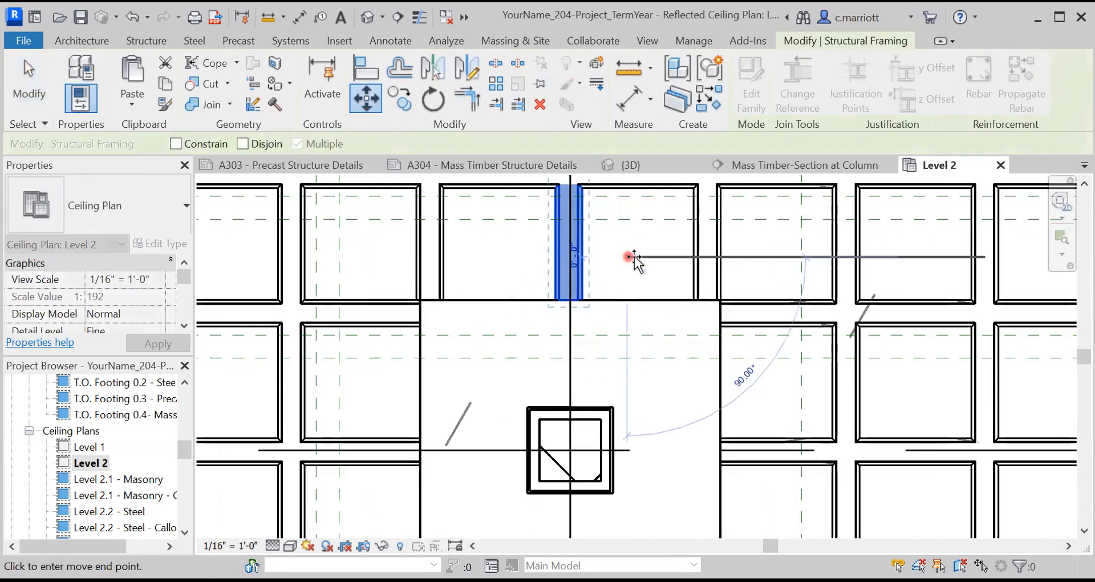
type(".375")
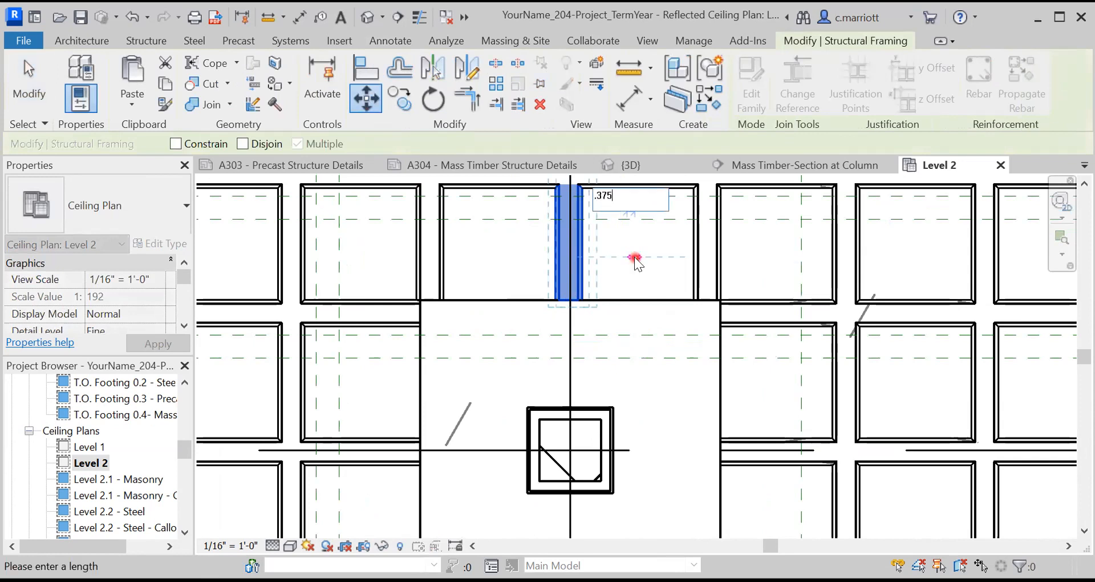
type("\"")
key("Return")
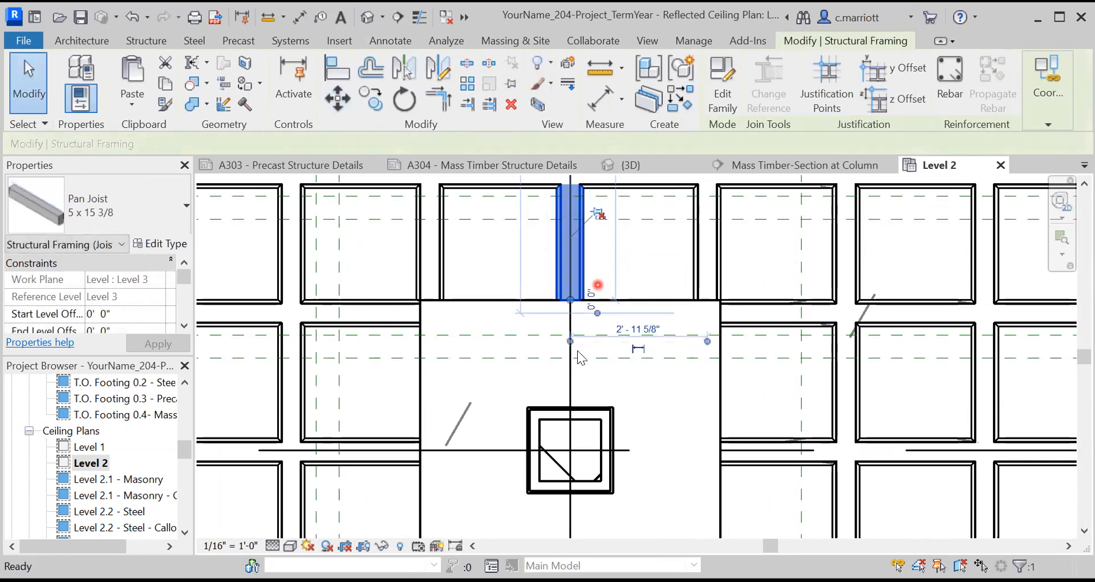
Unpin the next pan joist to the left of the column's grid line and set its spacing from the centre joist to 3' 0".
left_click(590, 247)
scroll(572, 274, "up", 2)
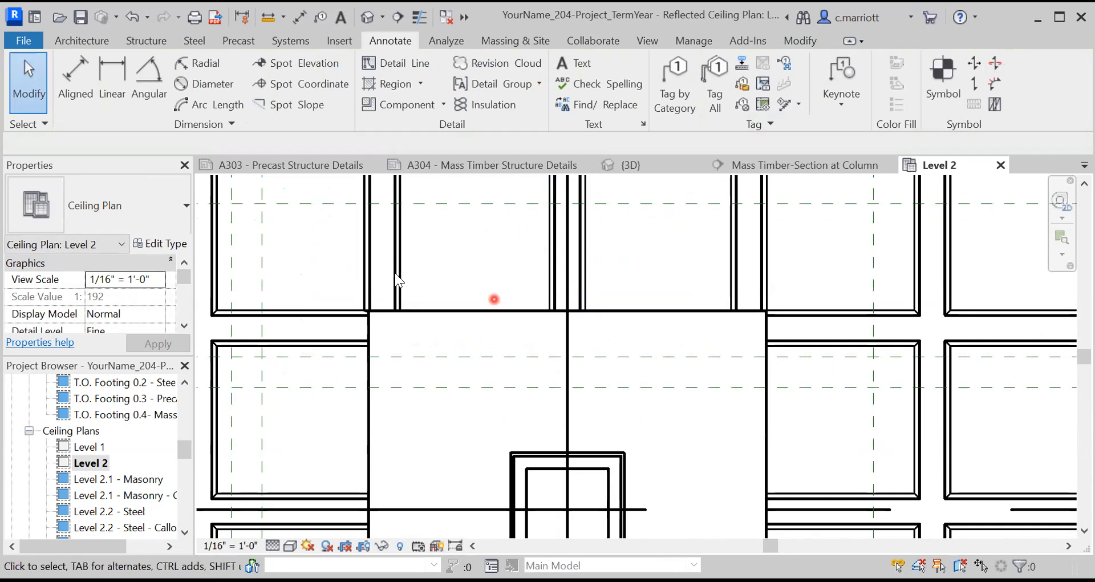
left_click(404, 297)
left_click(408, 217)
left_click(491, 341)
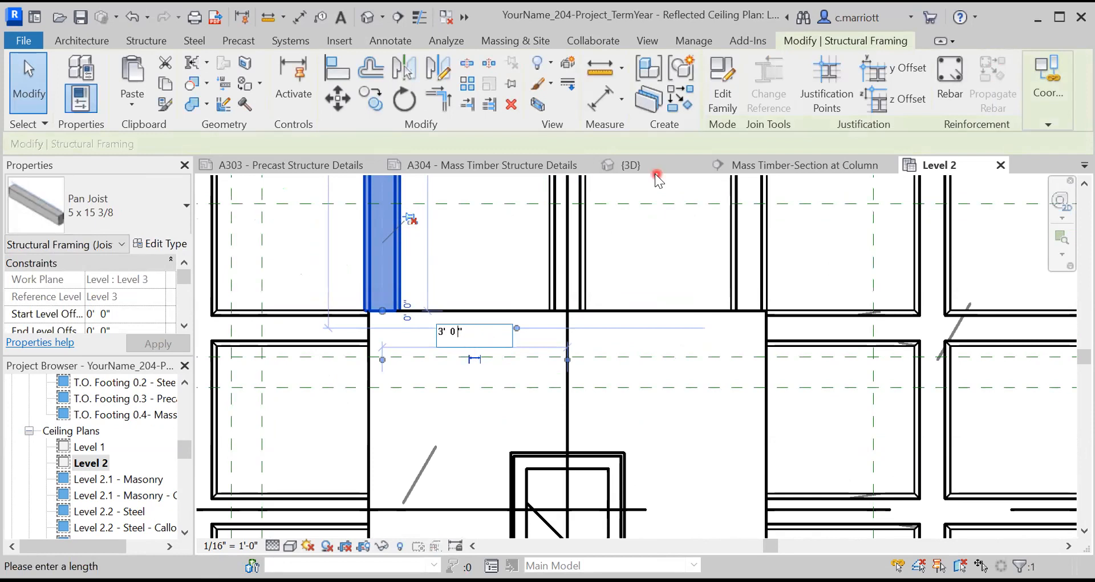
key("Return")
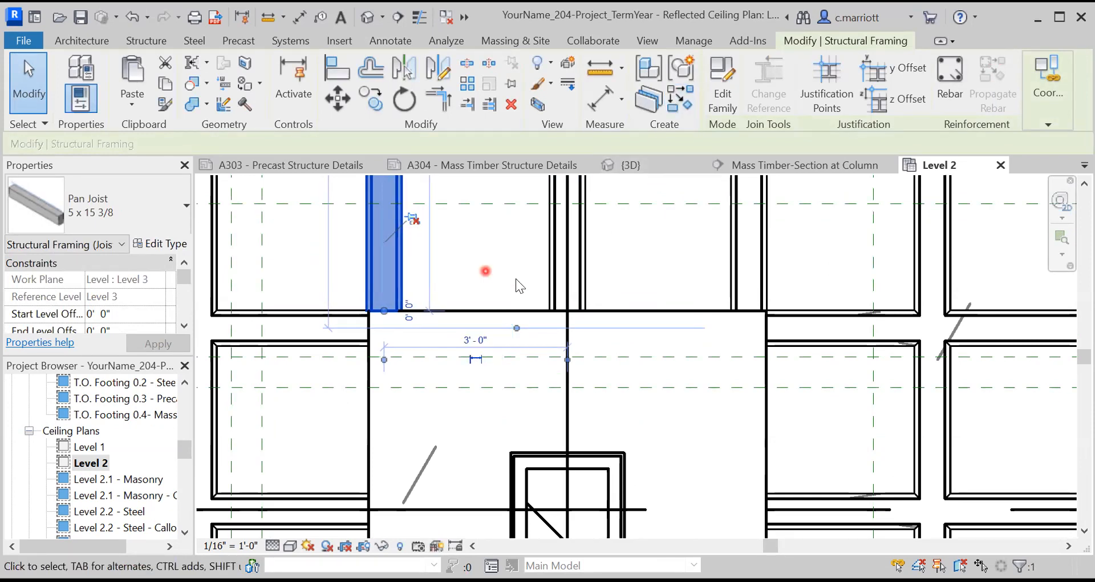
Inspect the spacing of the pan joist right of the column's vertical grid line, above the column.
left_click(736, 277)
middle_click_drag(756, 278, 767, 309)
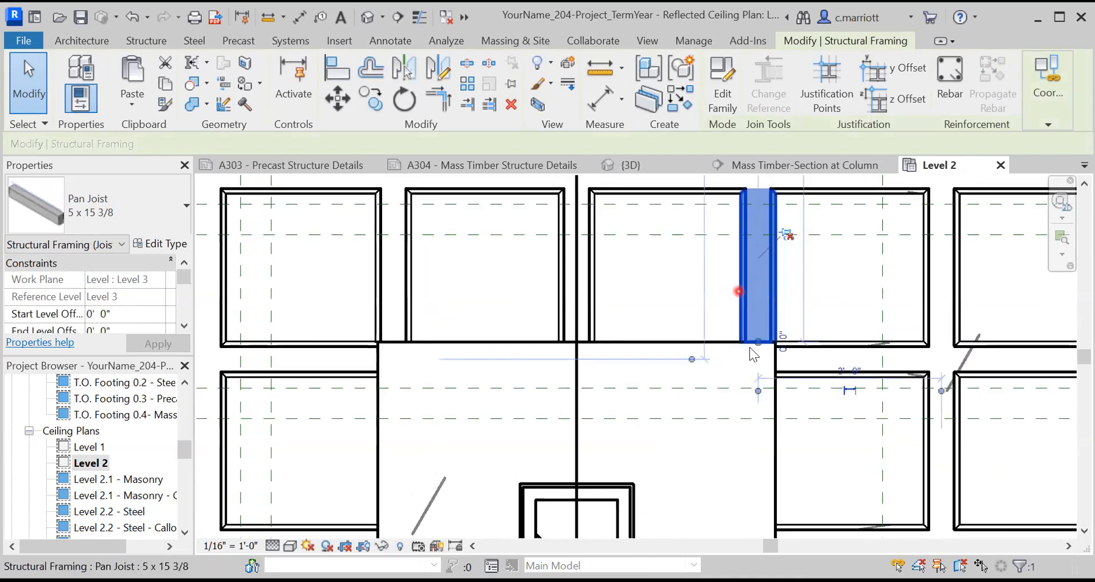
scroll(750, 348, "down", 4)
scroll(716, 330, "down", 2)
scroll(701, 320, "up", 2)
middle_click_drag(705, 302, 740, 333)
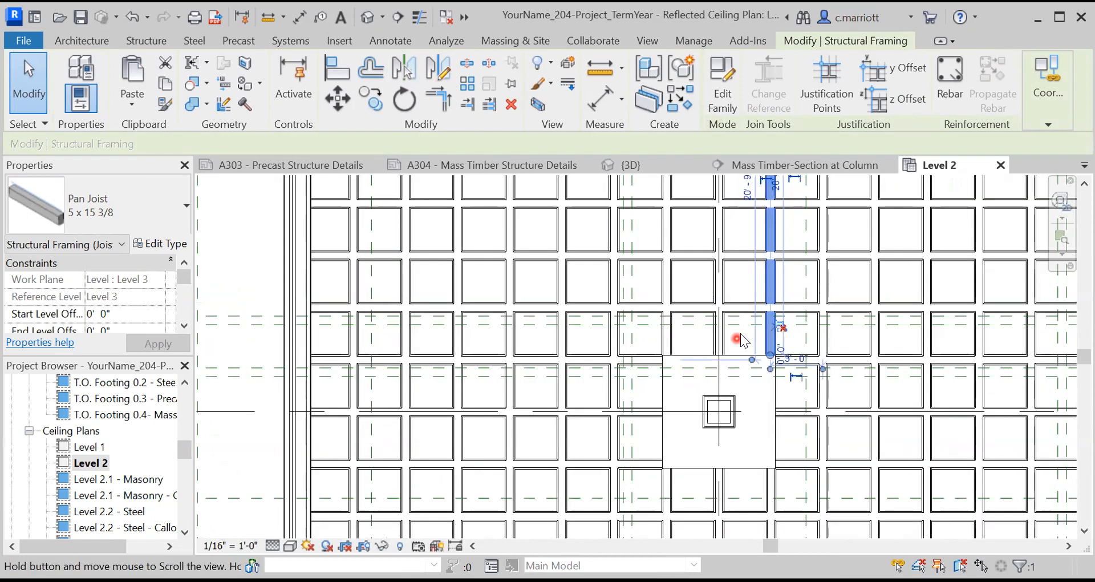
scroll(764, 325, "up", 2)
middle_click_drag(741, 382, 733, 413)
scroll(717, 308, "down", 3)
scroll(713, 376, "up", 2)
scroll(743, 349, "up", 4)
key("Escape")
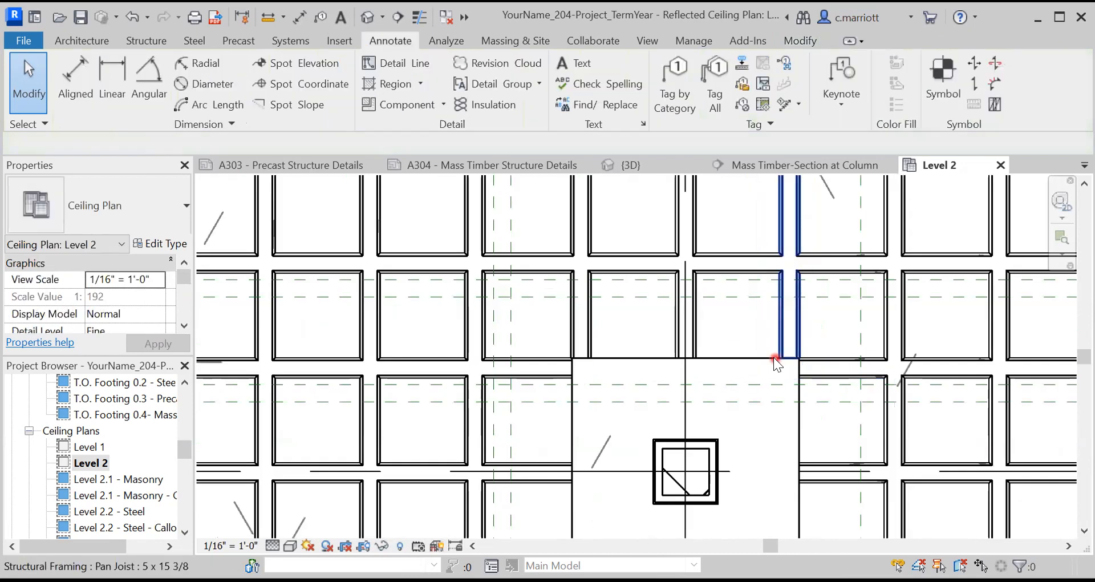
Move the pan joist right of the column's vertical grid line, above the column, .375" to the right.
scroll(773, 357, "up", 3)
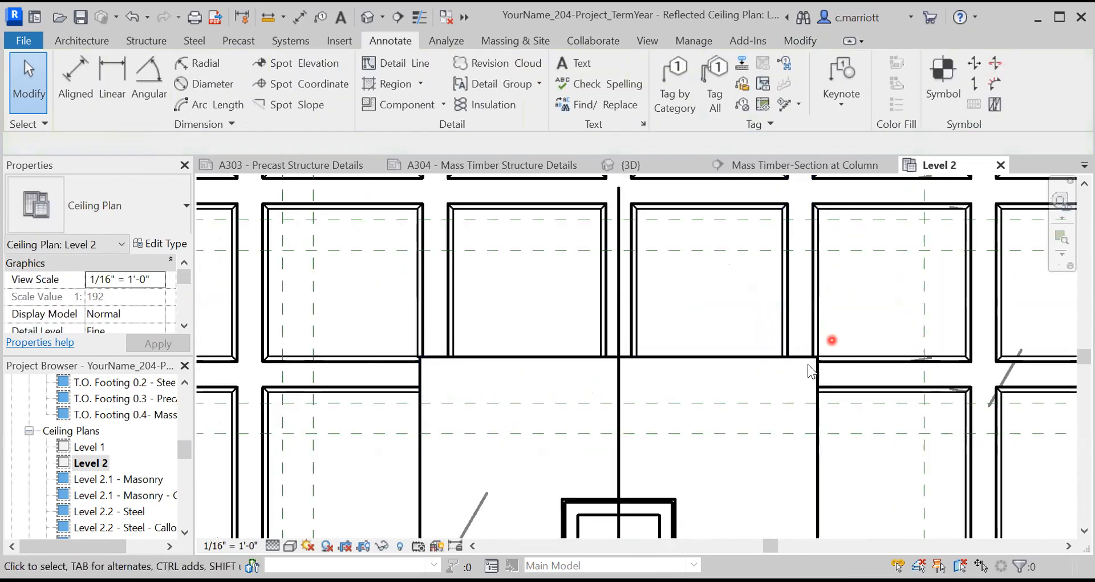
left_click(786, 345)
scroll(758, 342, "down", 2)
scroll(741, 336, "down", 2)
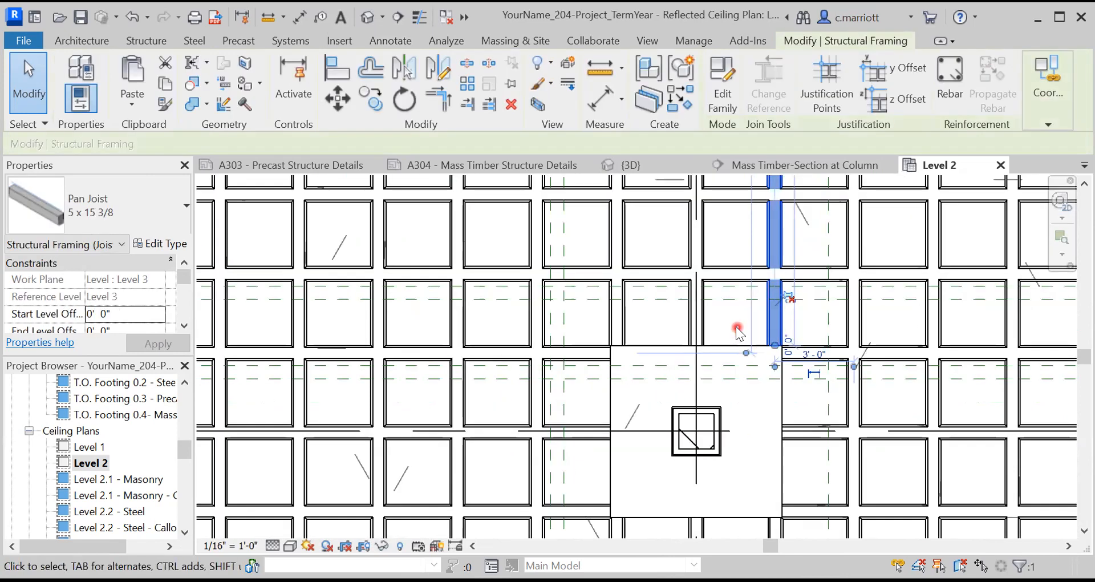
scroll(814, 354, "up", 2)
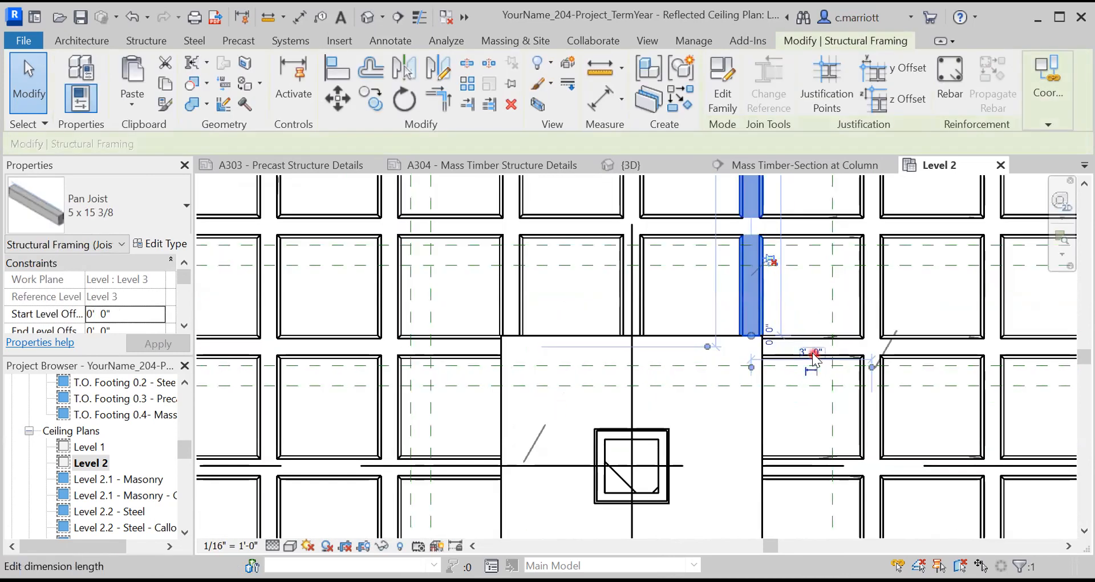
left_click(812, 352)
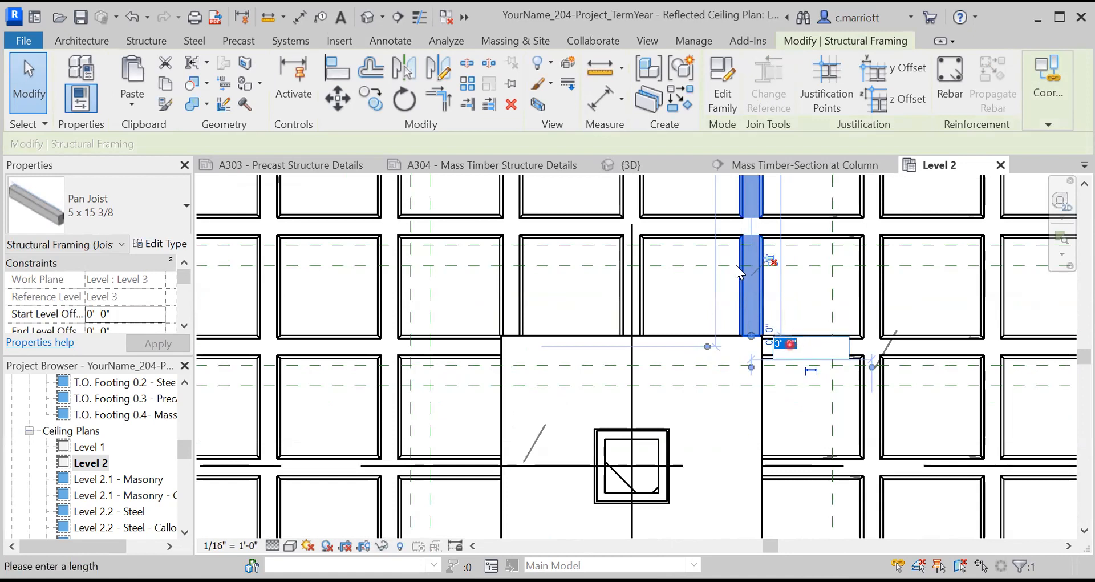
left_click(342, 102)
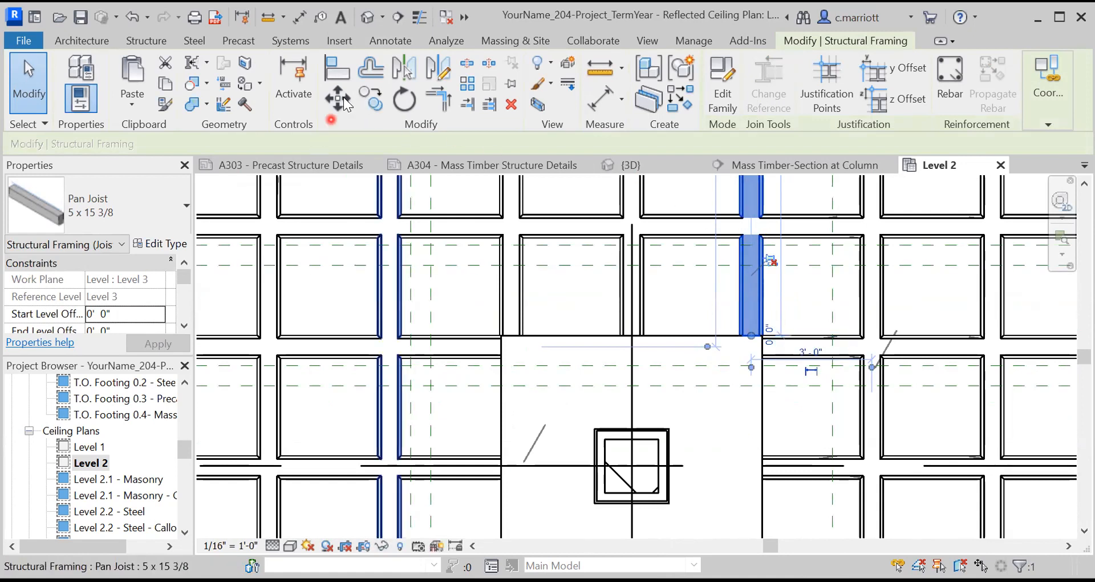
left_click(343, 98)
key("m")
key("v")
left_click(696, 295)
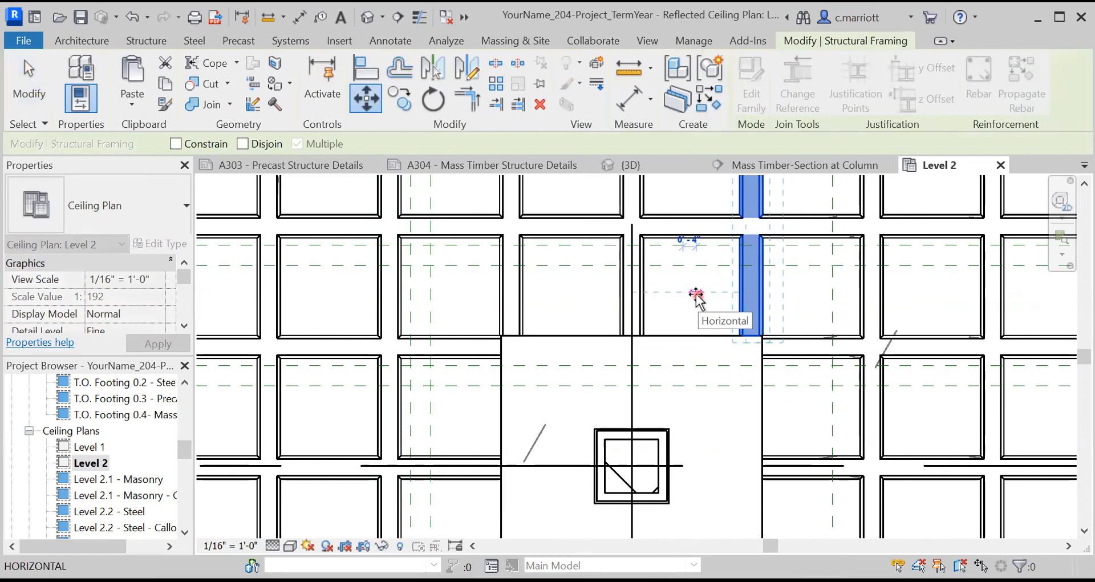
type(".375\"")
key("Return")
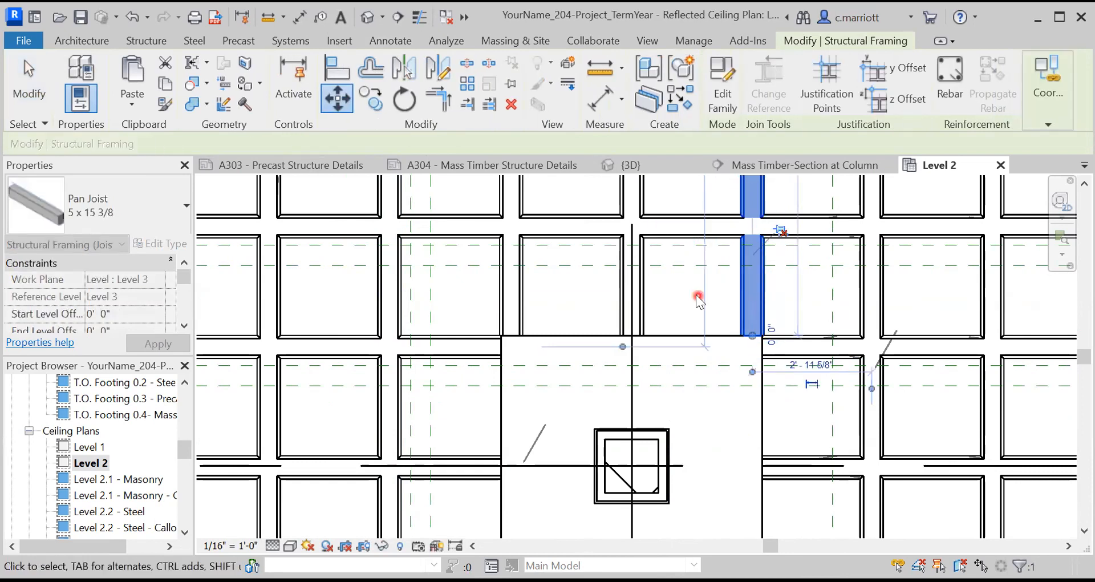
key("Escape")
Move the pan joist running along the column's horizontal grid line, on the right side of the column.
scroll(759, 371, "up", 5)
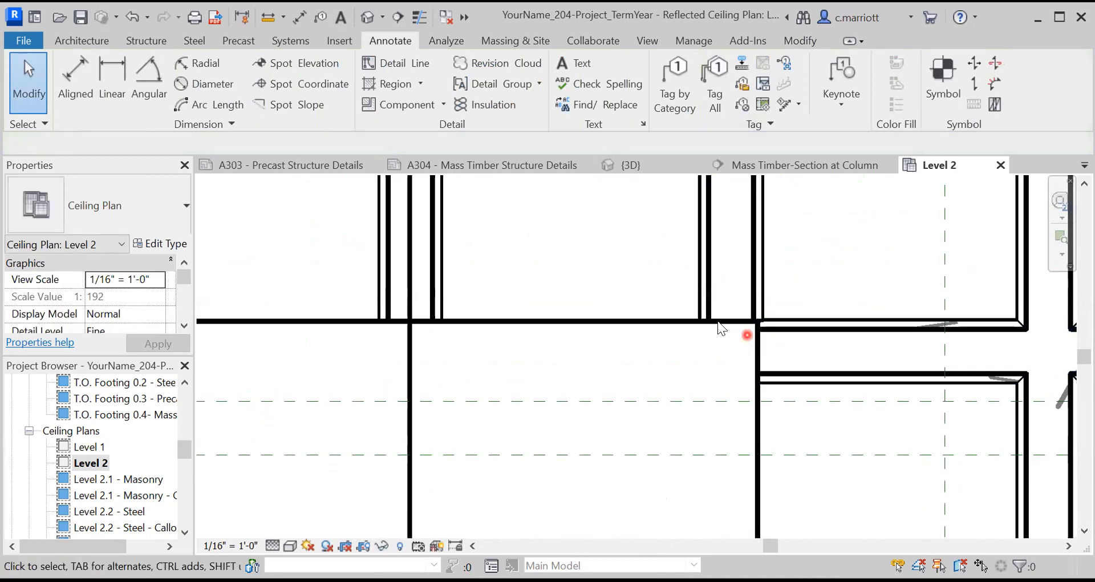
scroll(648, 353, "down", 5)
scroll(724, 340, "up", 5)
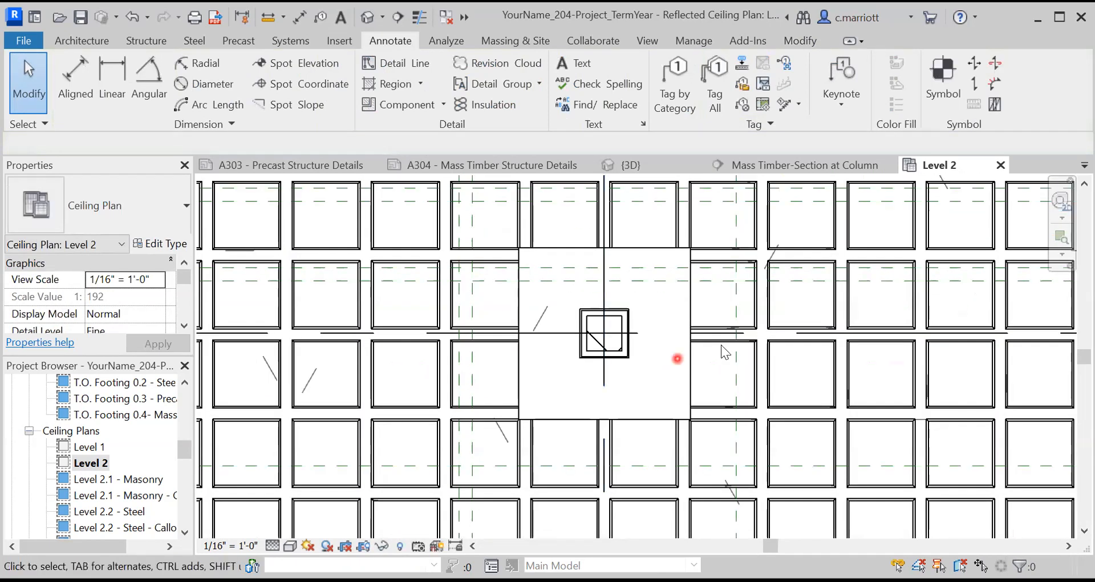
left_click(715, 327)
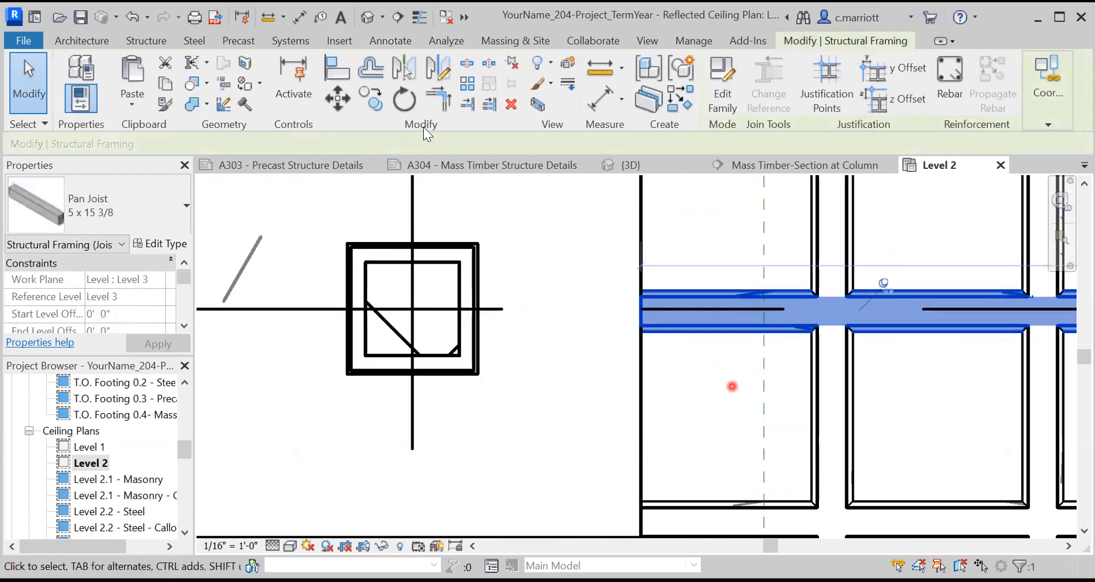
left_click(343, 95)
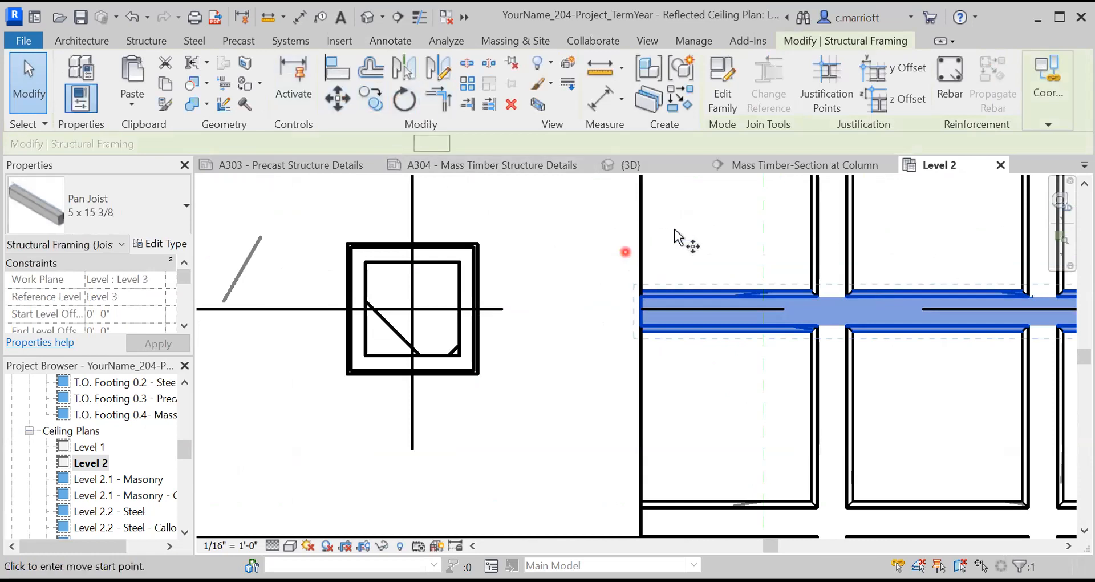
left_click(678, 243)
left_click(764, 220)
left_click(671, 418)
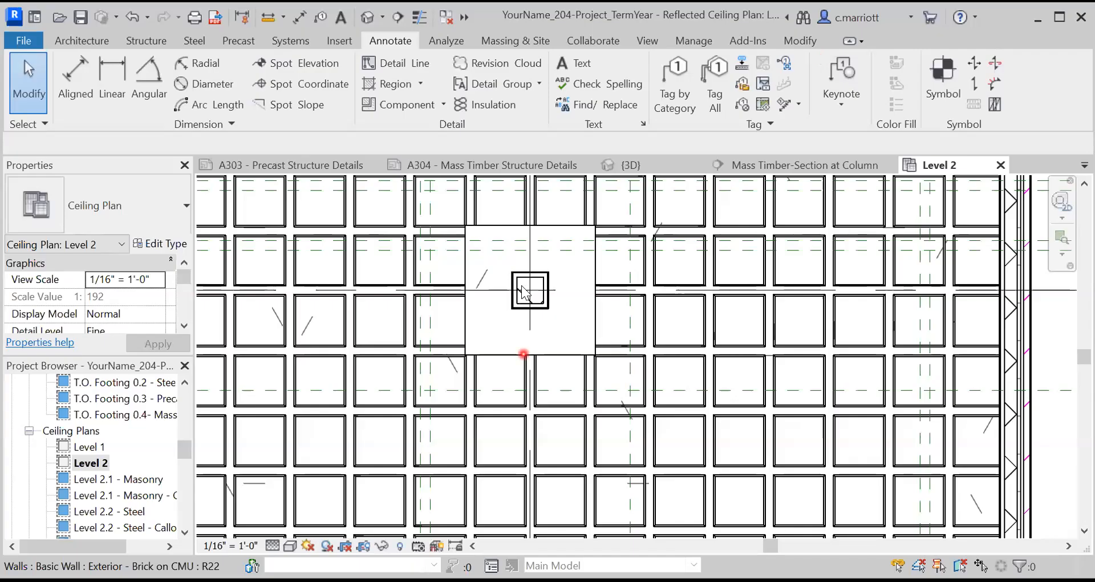
left_click(553, 354)
scroll(555, 332, "up", 3)
scroll(555, 332, "down", 3)
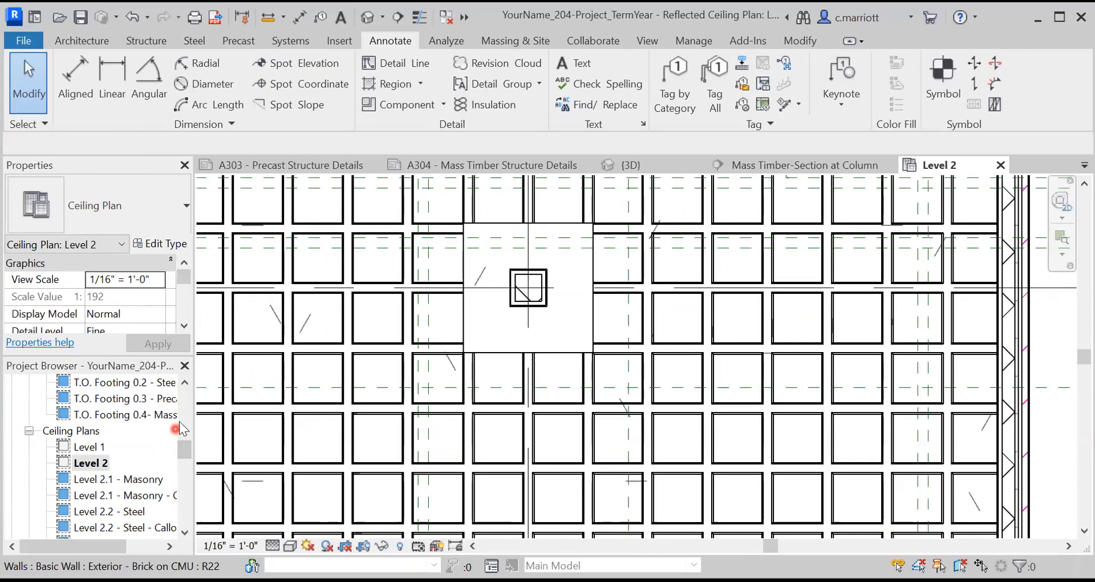
Open the ceiling plan view Level 2.1 - Masonry - Callout 1.
left_click(84, 494)
left_click(89, 464)
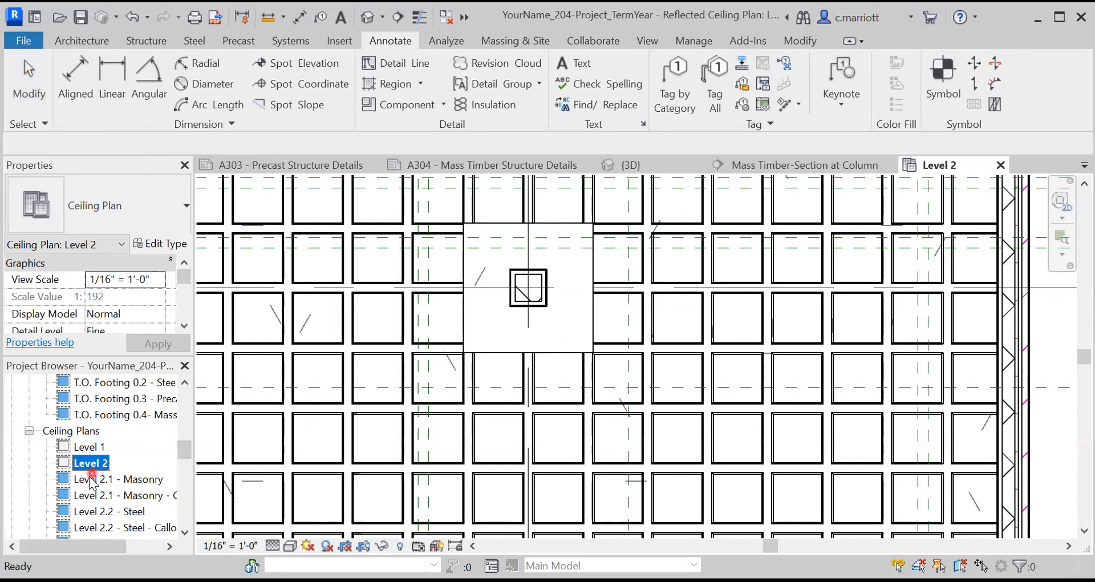
double_click(89, 494)
scroll(628, 342, "down", 2)
middle_click_drag(620, 327, 578, 286)
scroll(571, 265, "down", 1)
scroll(584, 351, "up", 3)
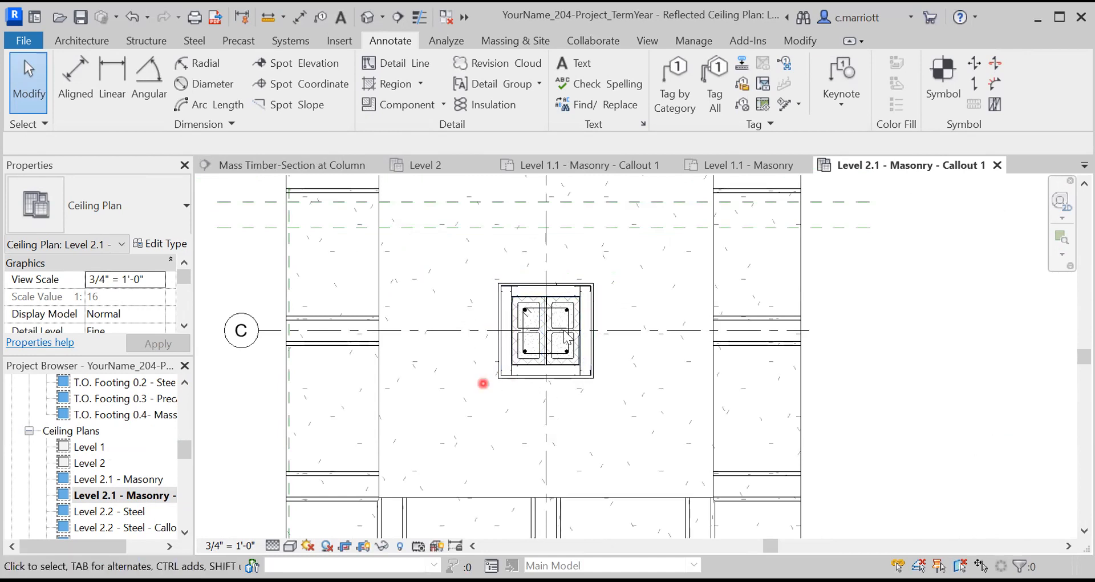
Check the pan joists around the masonry column against grids 3 and C in the ceiling callout.
scroll(559, 316, "down", 2)
scroll(552, 310, "up", 1)
scroll(553, 310, "down", 4)
middle_click_drag(556, 296, 537, 381)
scroll(538, 331, "up", 2)
scroll(538, 329, "up", 1)
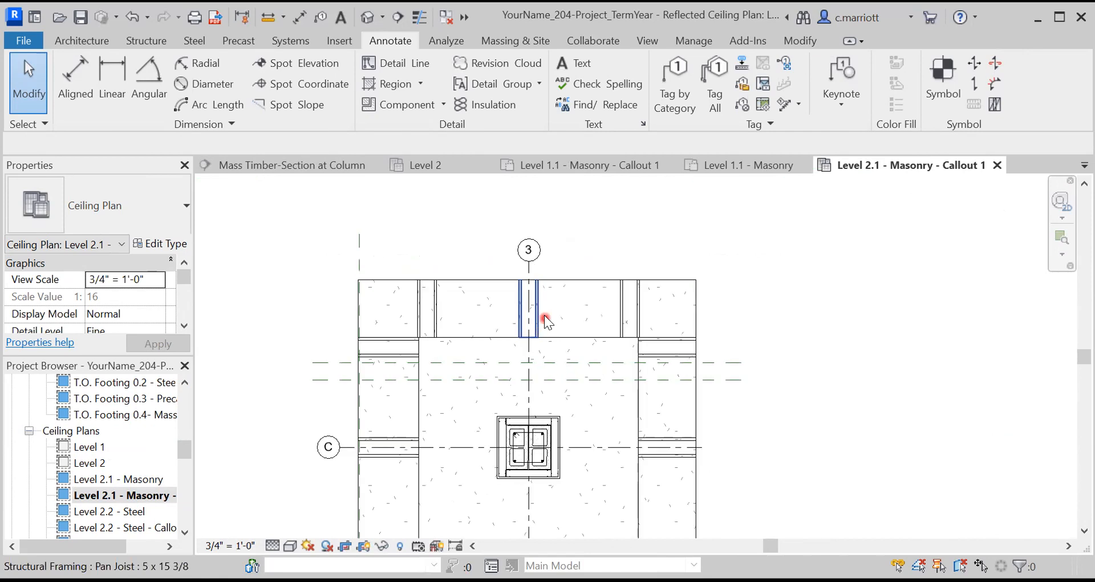
scroll(534, 313, "down", 2)
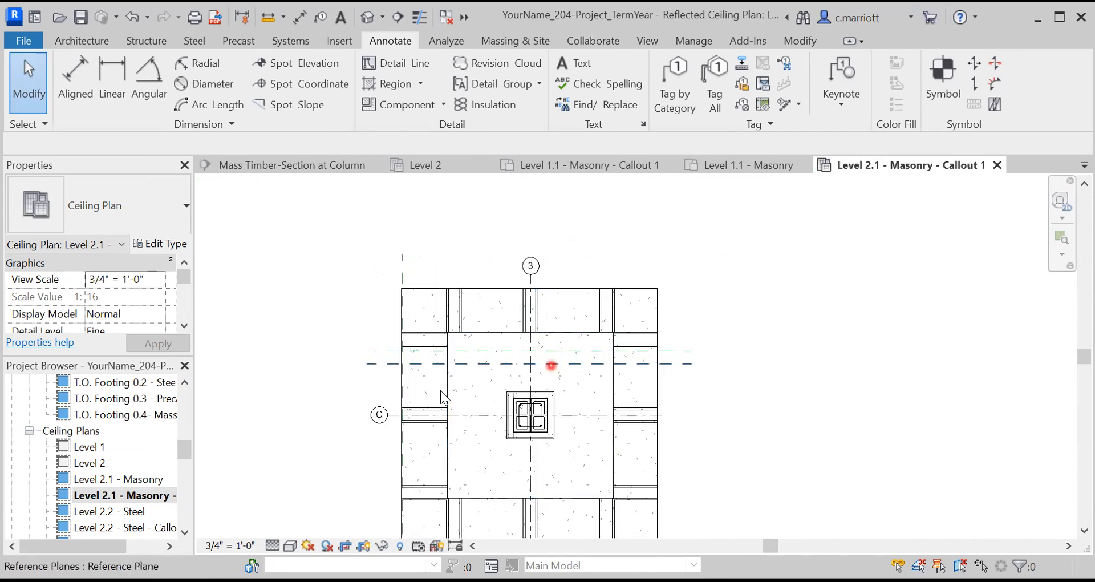
scroll(536, 339, "down", 1)
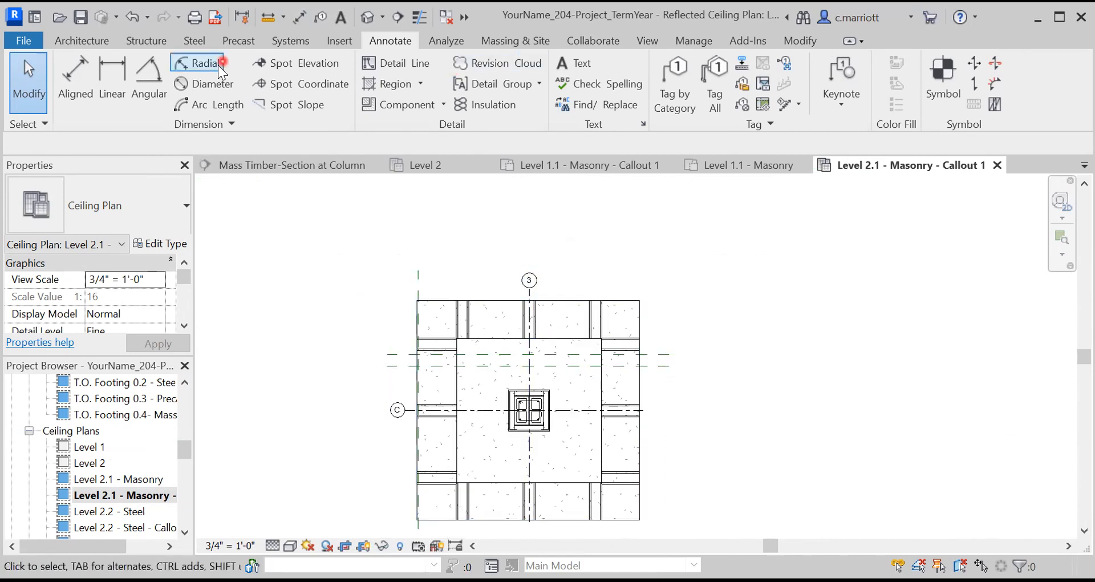
Draw a vertical detail line along grid 3 from the lower edge to the upper edge of the callout, using Medium Lines.
left_click(415, 64)
middle_click_drag(593, 343, 573, 198)
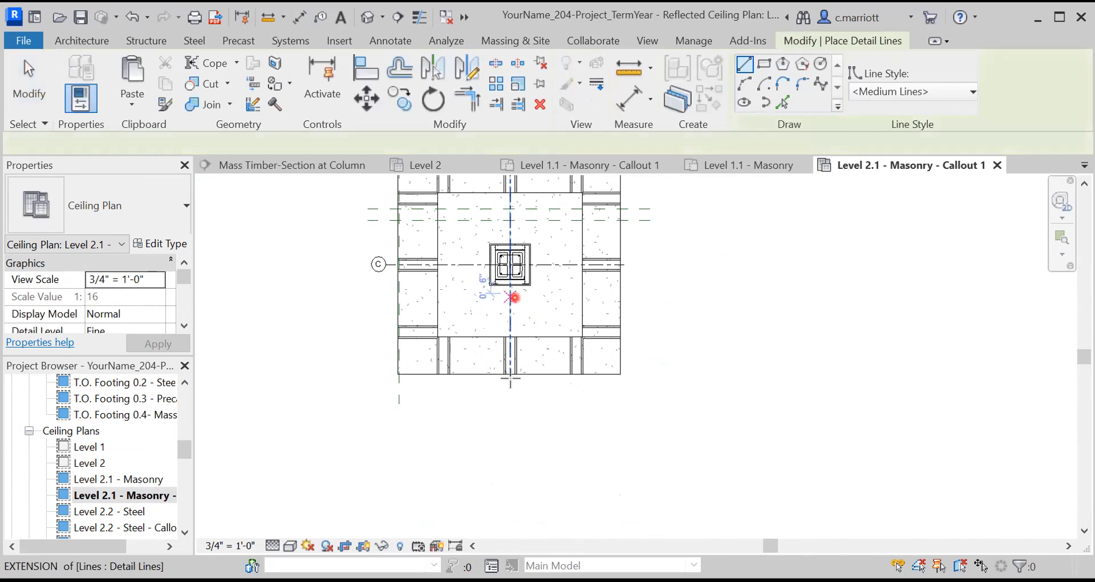
left_click(510, 375)
scroll(491, 282, "down", 2)
middle_click_drag(491, 283, 478, 376)
scroll(488, 305, "up", 2)
left_click(488, 289)
key("Escape")
key("Escape")
scroll(499, 343, "up", 2)
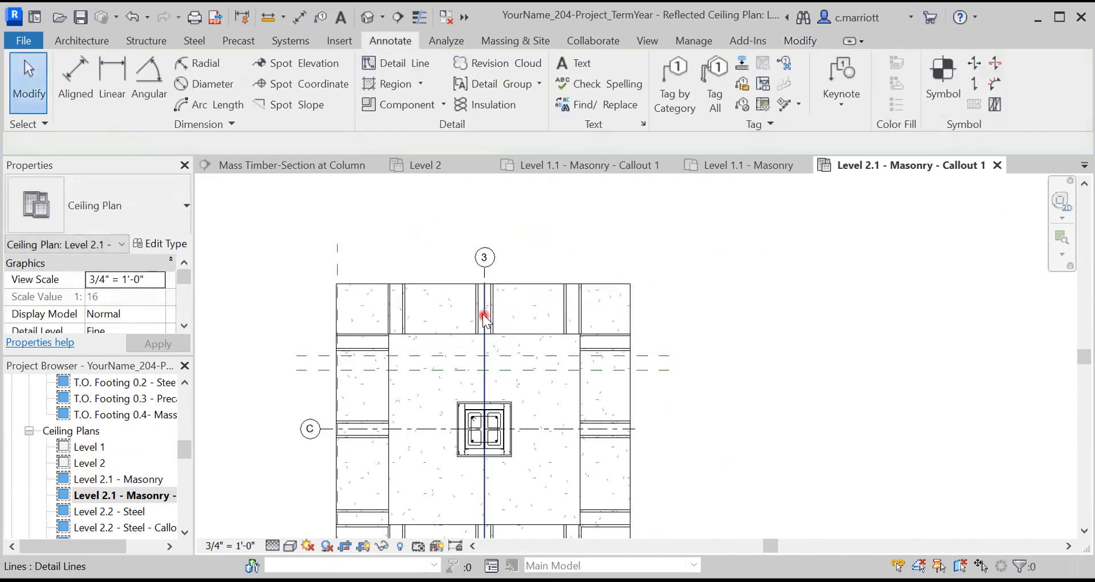
Move the detail line from grid 3 to the right, about midway between the centre pan joist and the next one.
left_click(488, 326)
left_click(366, 102)
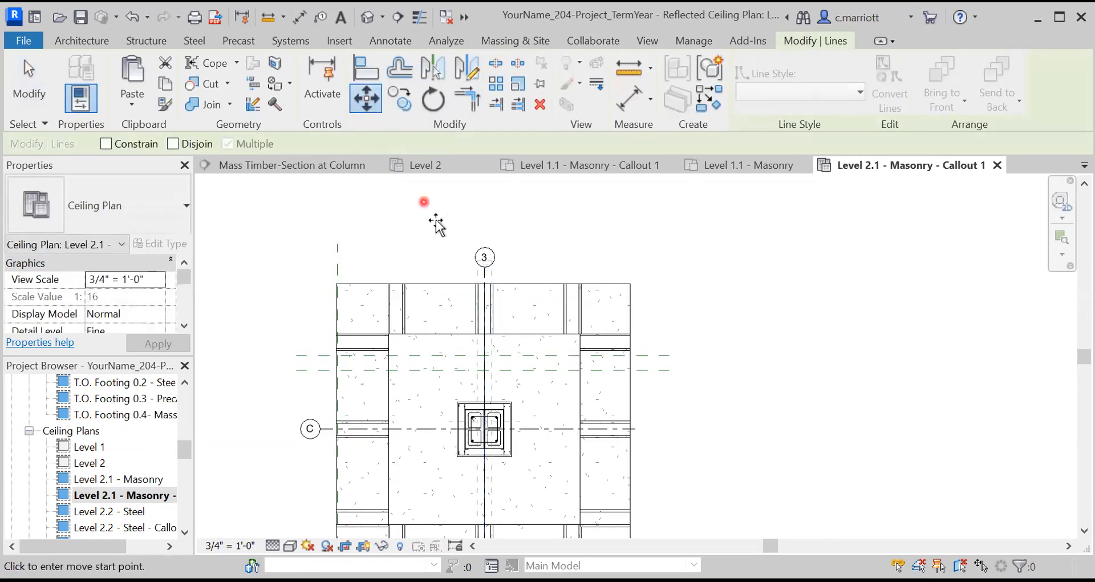
left_click(483, 223)
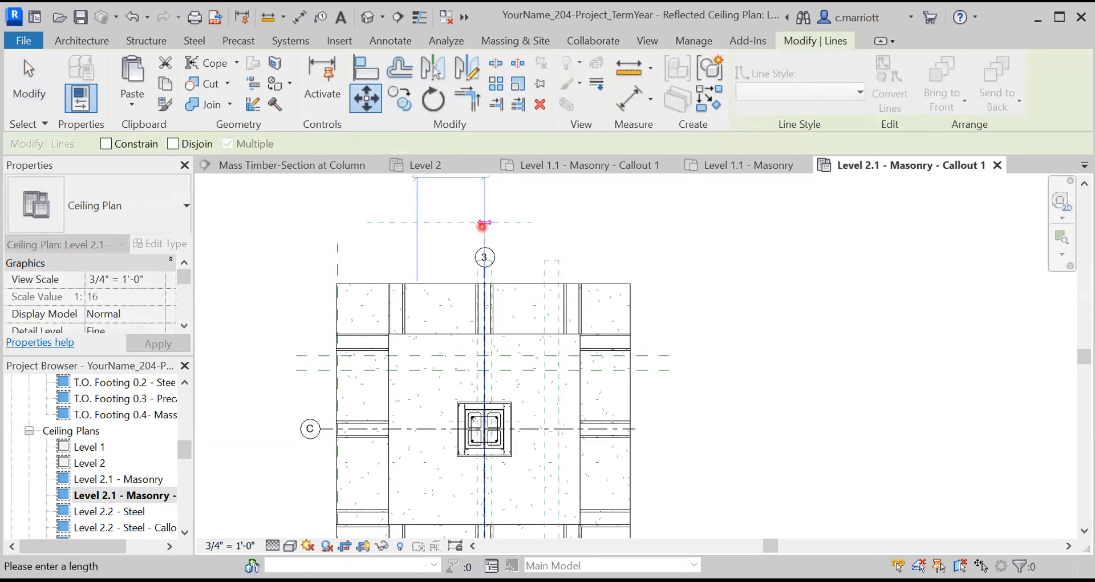
key("Return")
key("Escape")
scroll(509, 337, "down", 2)
middle_click_drag(509, 336, 506, 257)
scroll(522, 253, "up", 2)
scroll(524, 255, "up", 2)
middle_click_drag(542, 305, 555, 360)
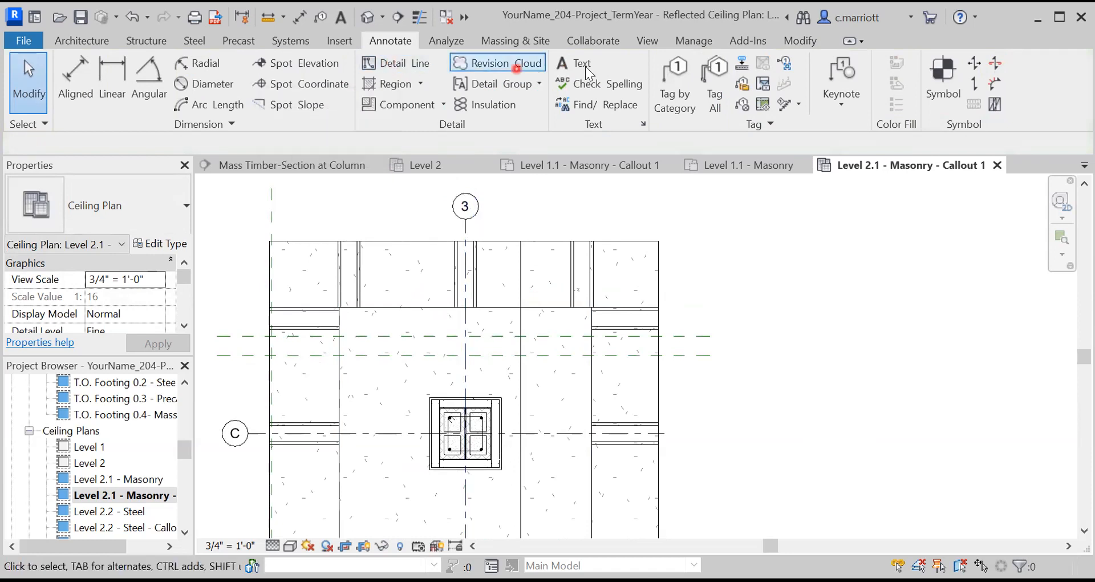
Add the text note "WAFFLE SLAB RIB" in 3/32" Arial beside the detail line's upper end and keep the text changes.
left_click(605, 84)
left_click(659, 306)
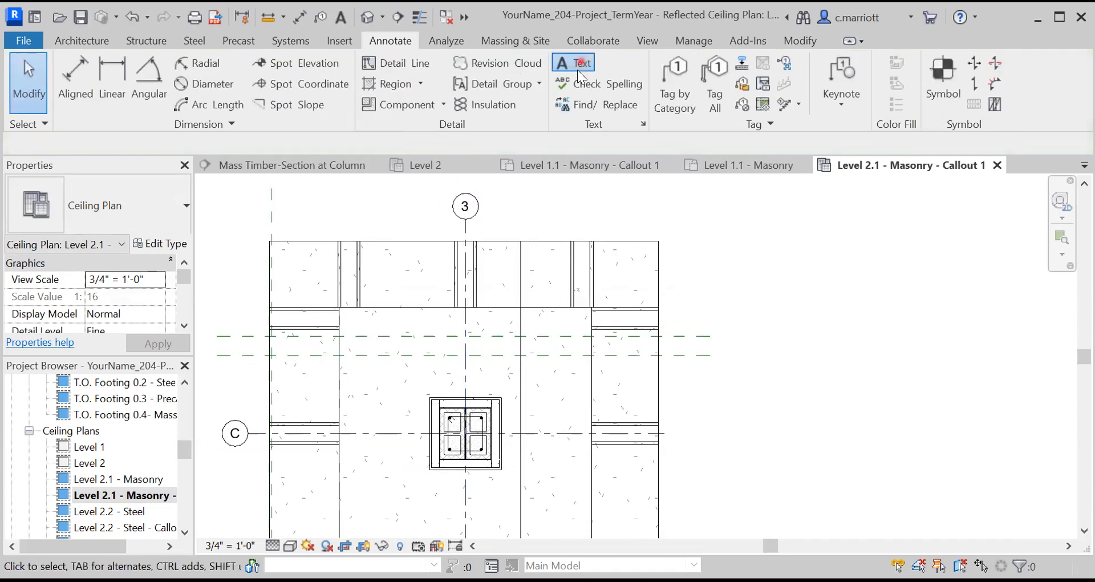
left_click(578, 67)
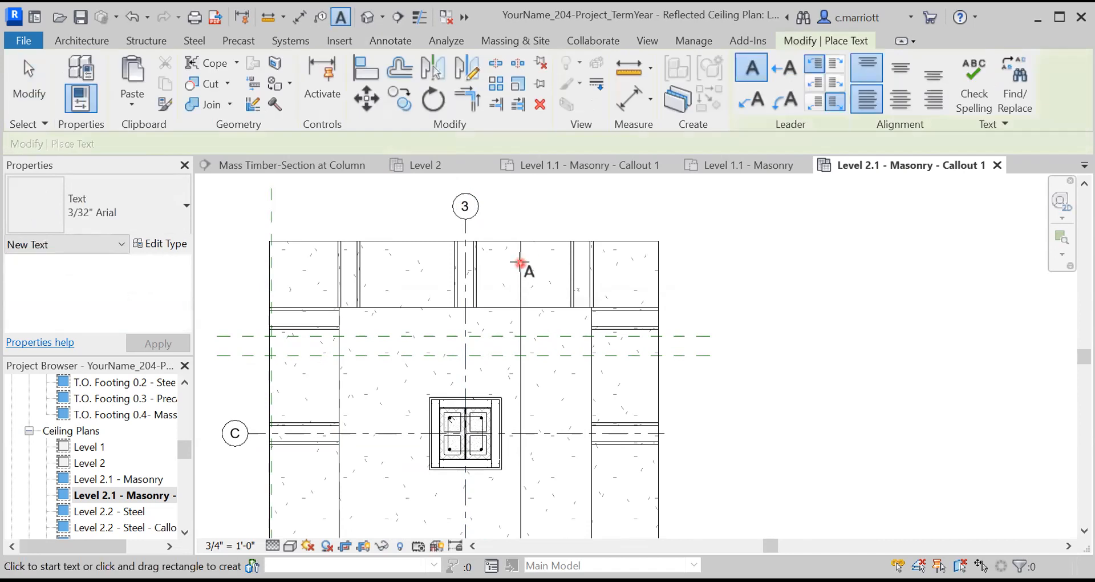
left_click(520, 265)
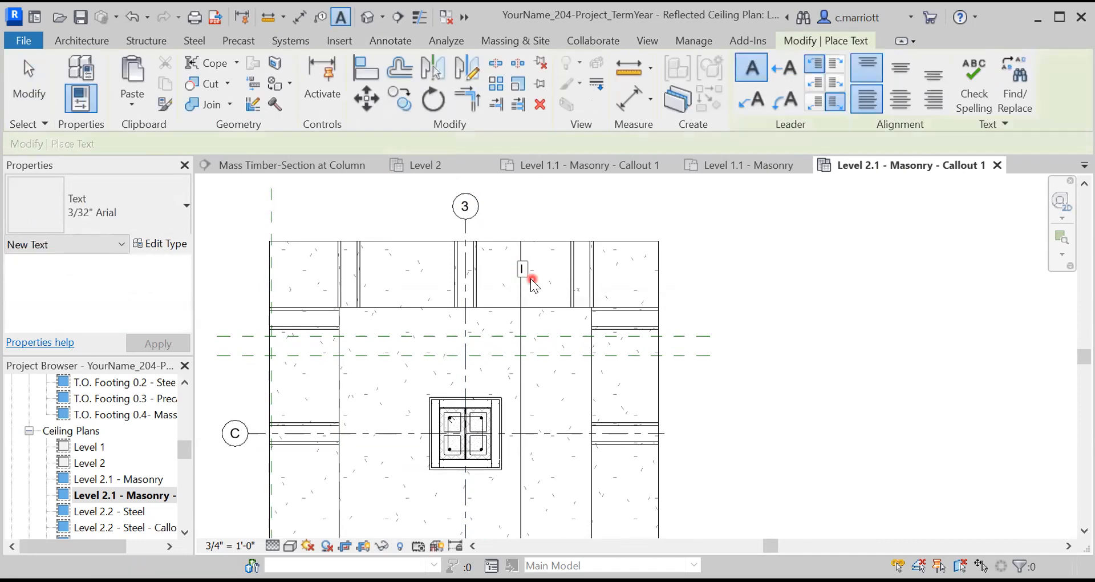
type("W")
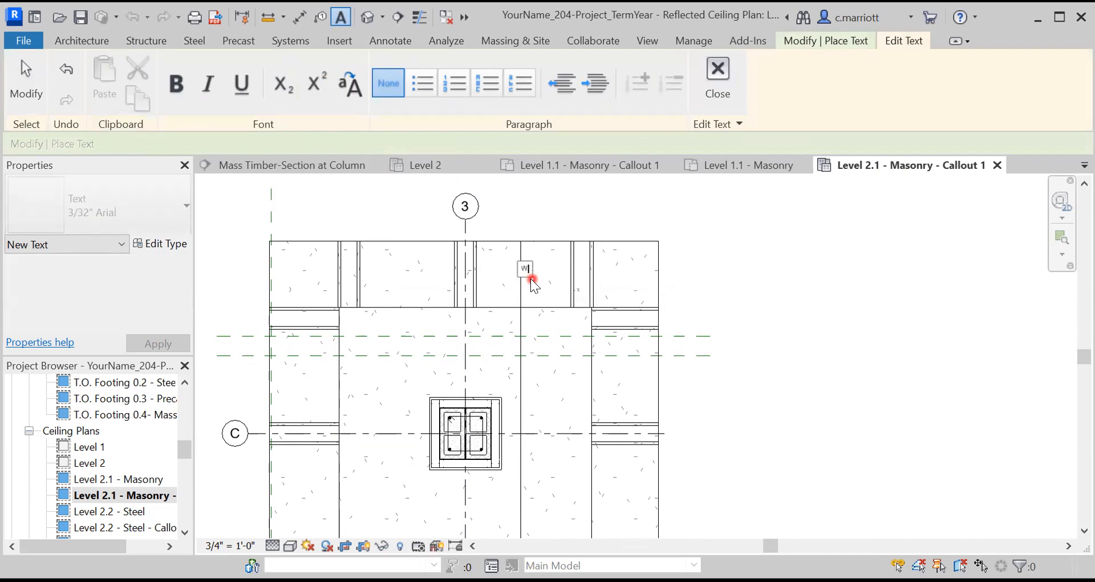
type("AFFLE SLAB RIB")
key("Return")
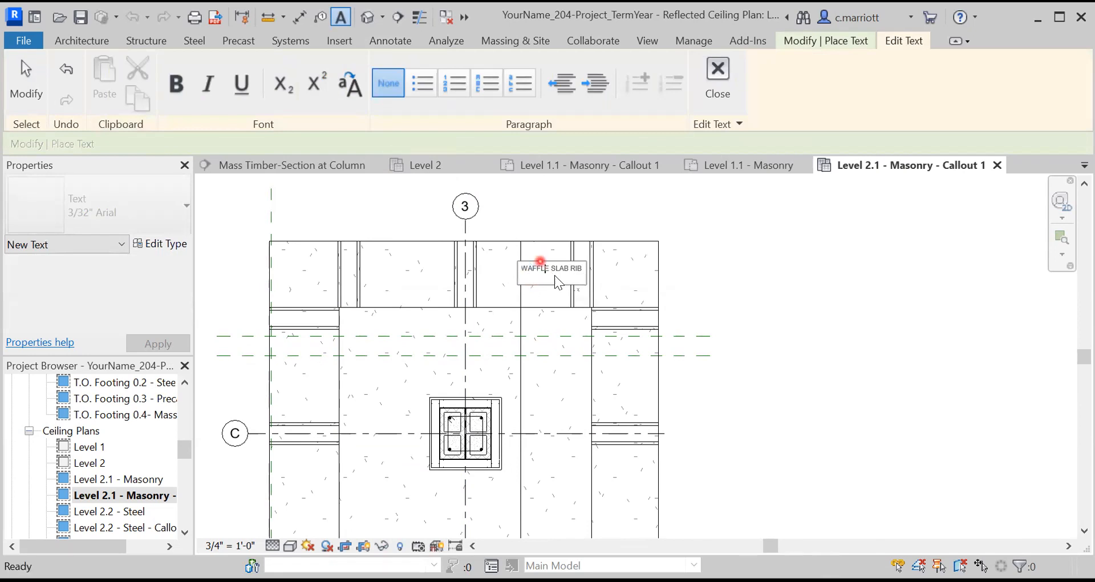
key("Escape")
left_click(538, 315)
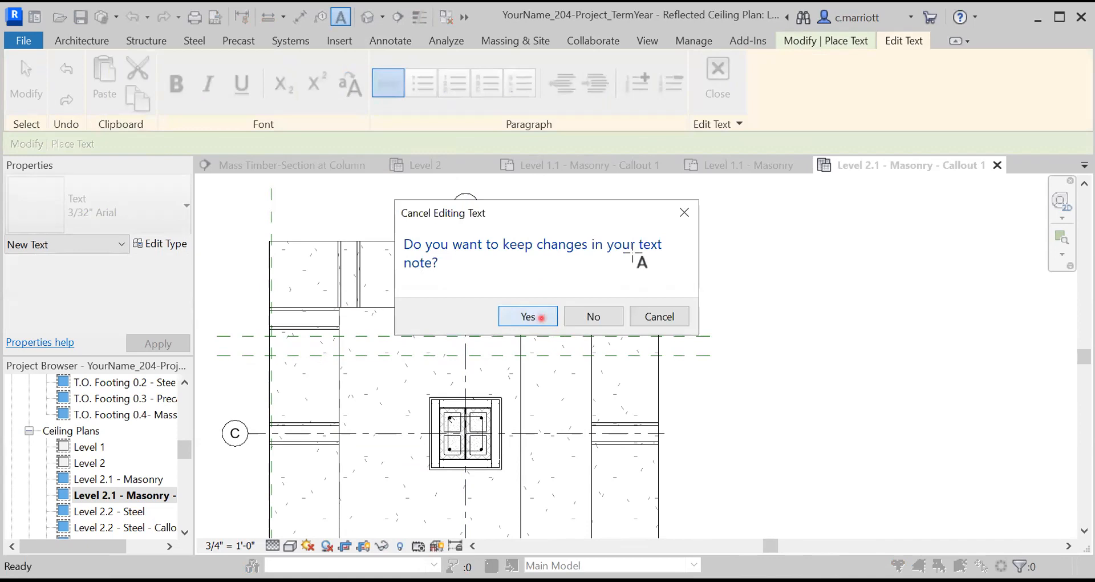
Narrow the WAFFLE SLAB RIB note so its text wraps onto two lines, and leave the note selected.
left_click_drag(593, 265, 582, 265)
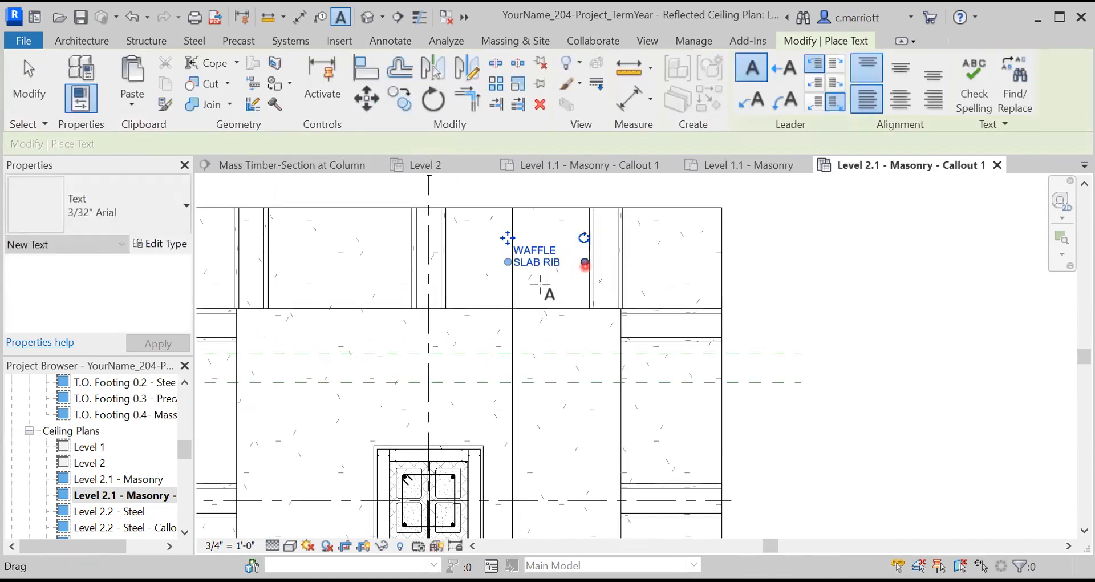
left_click(540, 283)
scroll(543, 274, "up", 1)
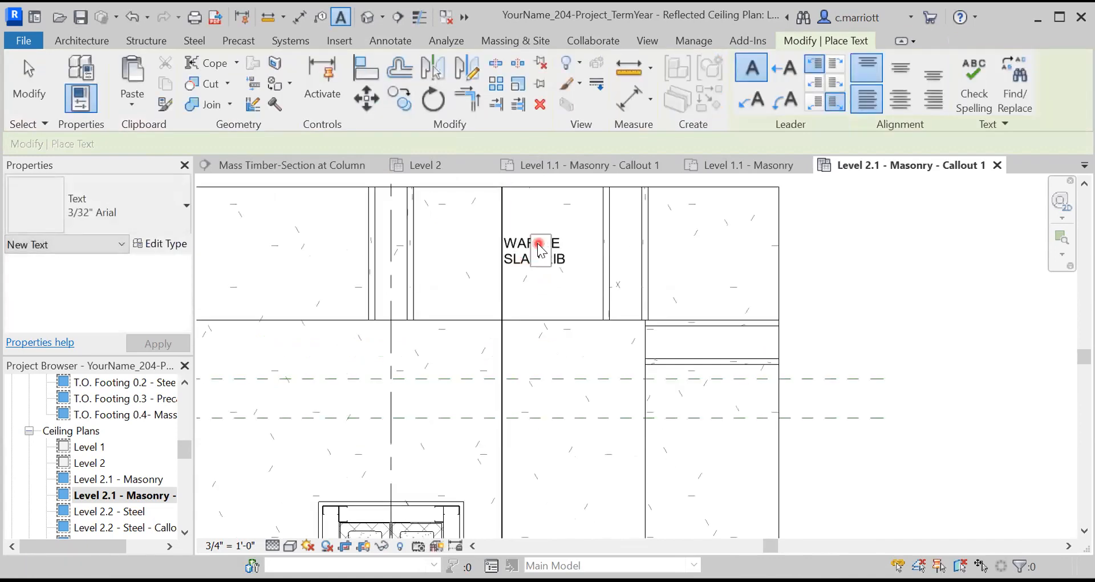
key("Escape")
left_click(510, 246)
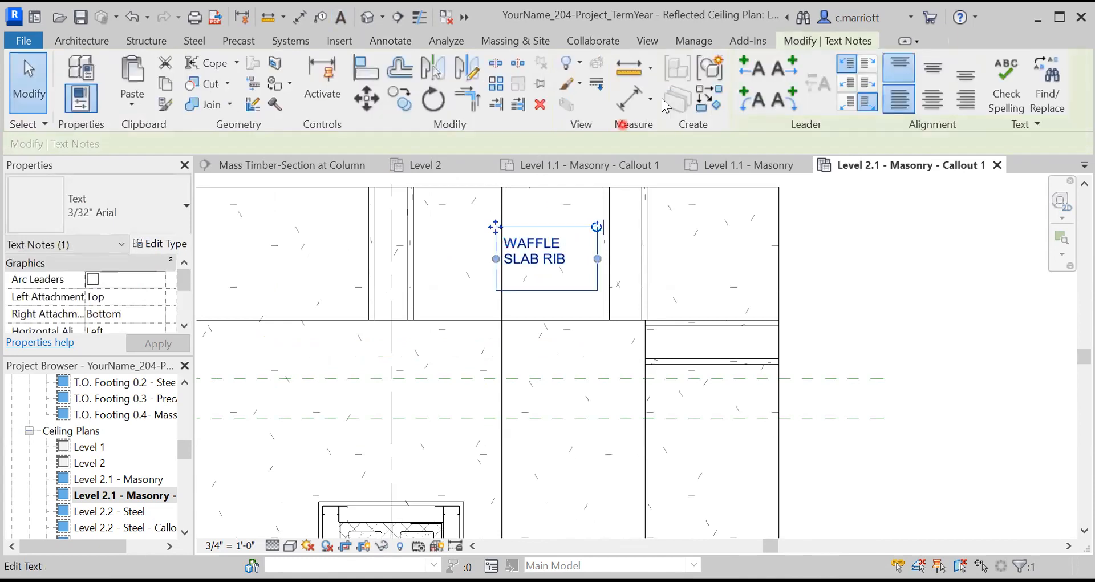
Add a left-side leader to the WAFFLE SLAB RIB note and point its arrowhead at the centre pan joist beside grid 3.
left_click(777, 76)
left_click_drag(392, 243, 415, 245)
left_click(429, 290)
scroll(485, 311, "down", 5)
scroll(490, 333, "down", 2)
scroll(498, 287, "up", 2)
scroll(530, 285, "down", 2)
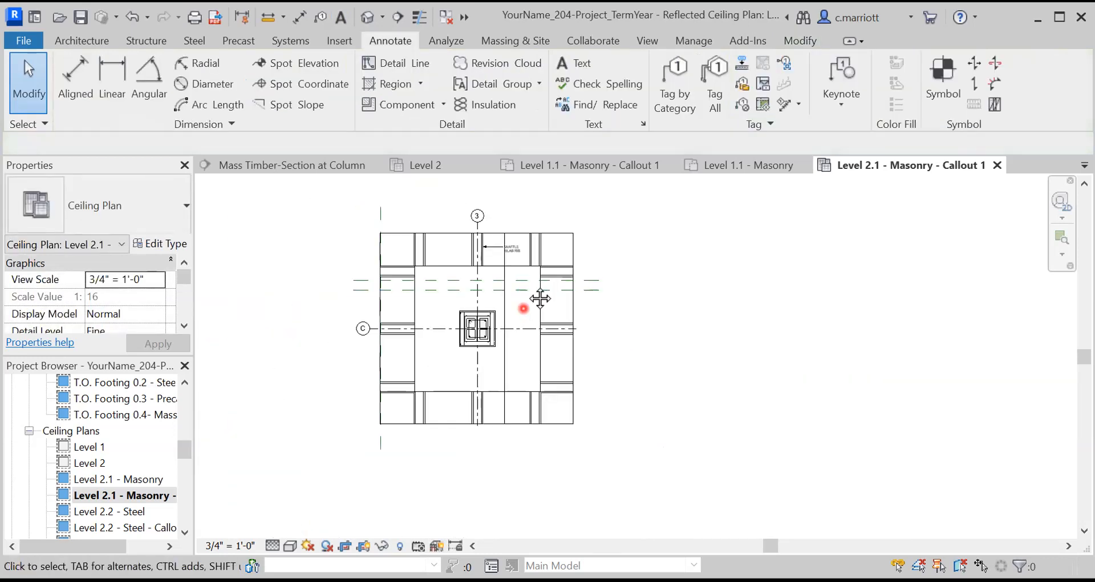
Copy the WAFFLE SLAB RIB note with its leader about 8' straight down to the callout's lower edge.
scroll(522, 256, "down", 1)
left_click(516, 246)
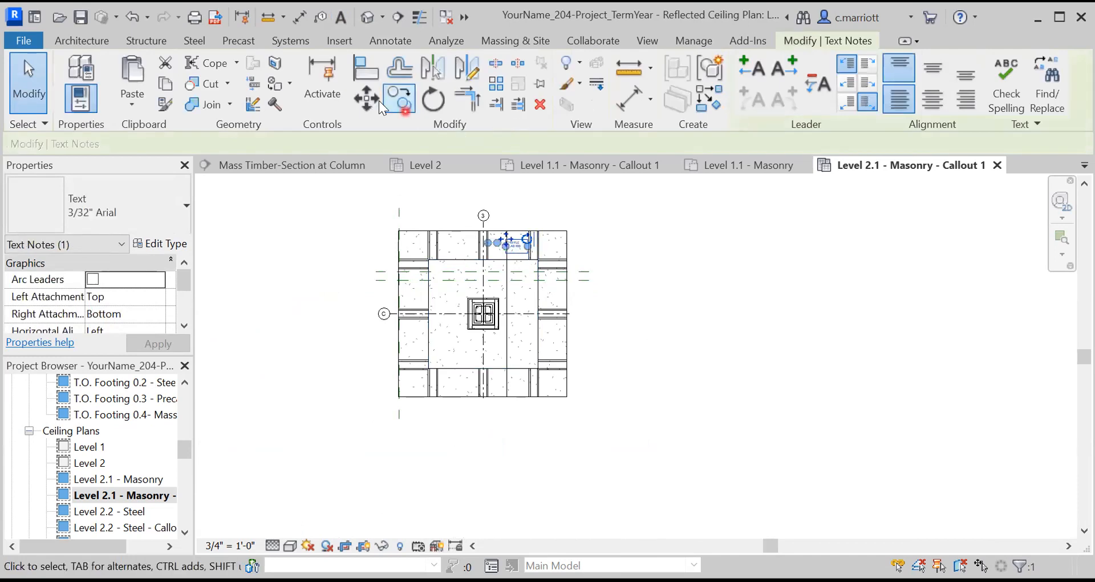
left_click(396, 100)
left_click(627, 264)
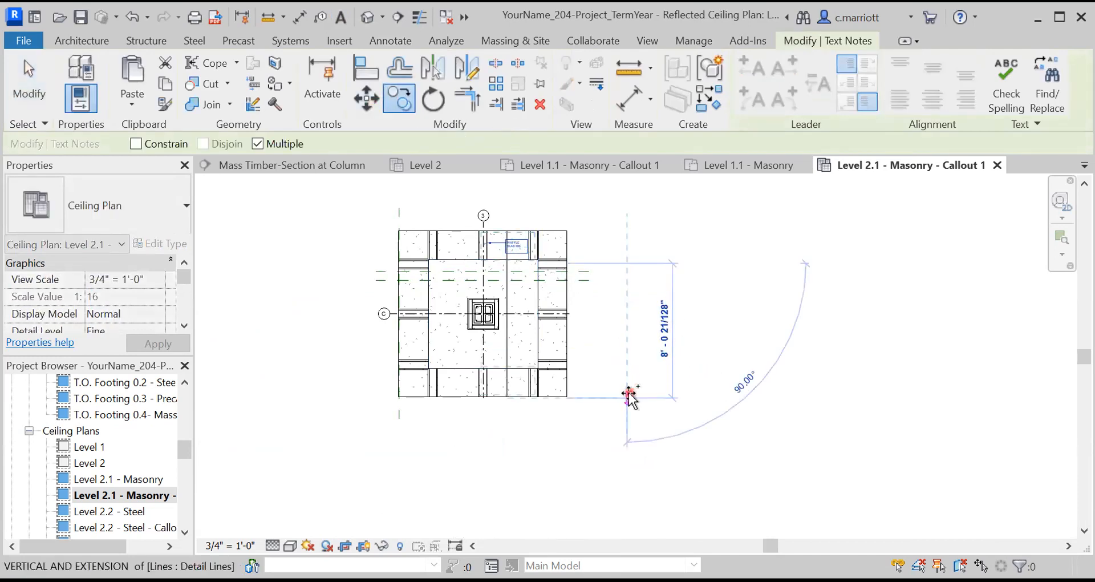
left_click(629, 398)
scroll(530, 382, "up", 3)
key("Escape")
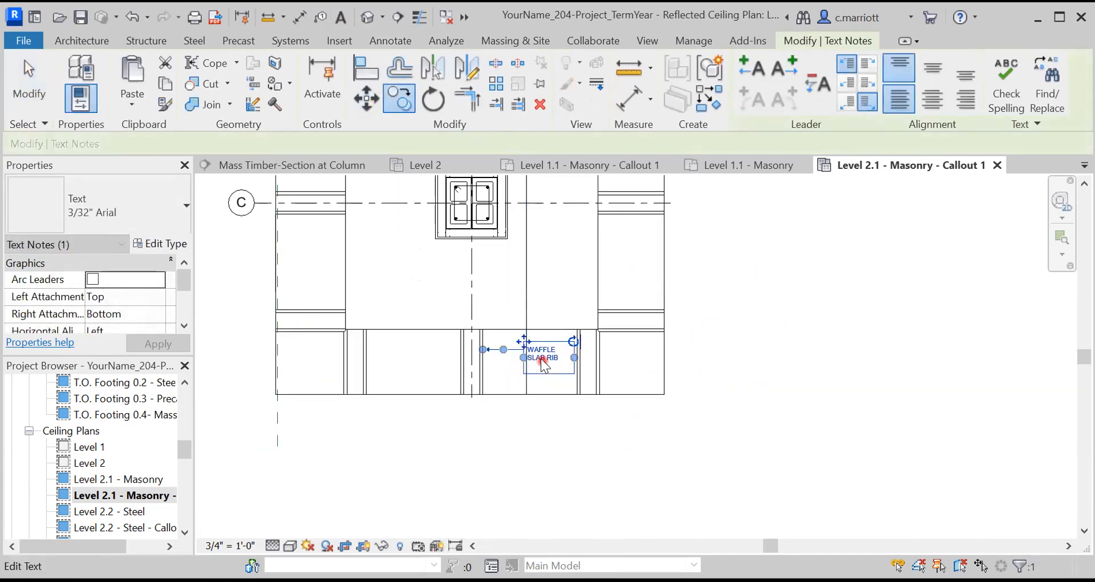
Replace the copied note's text with "THICKENED SLAB AT COLUMN PERIMETER" and keep the text changes.
scroll(544, 365, "up", 2)
double_click(561, 364)
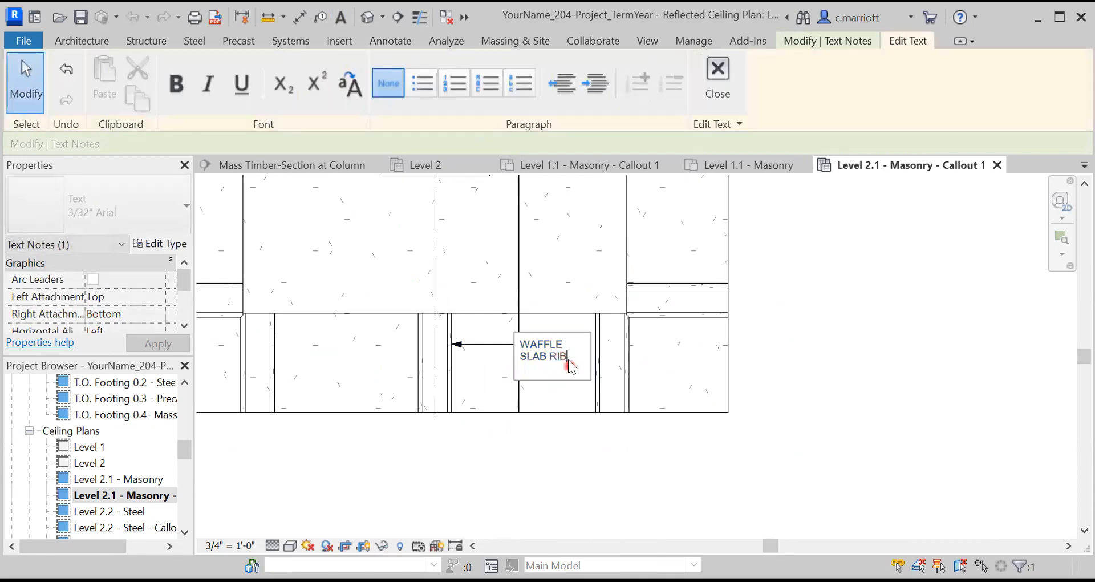
left_click_drag(495, 343, 501, 338)
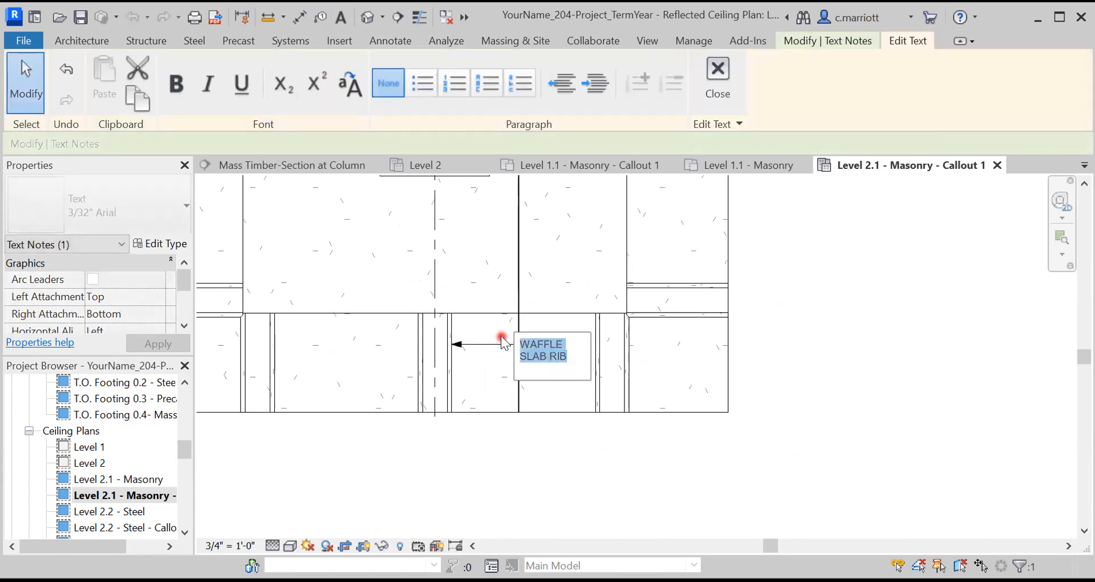
type("THICKEN")
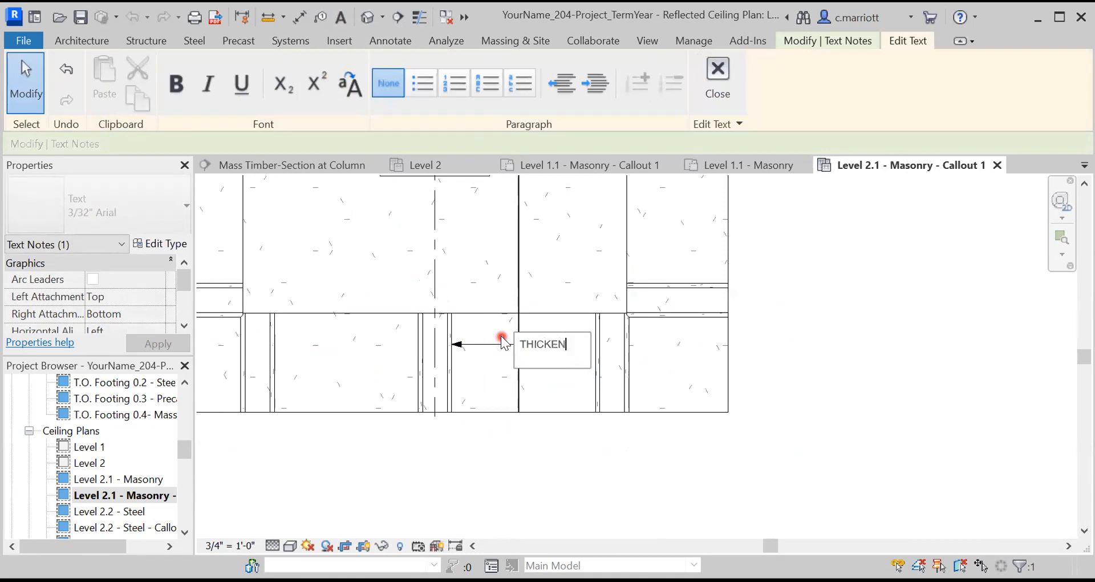
type("ED SL")
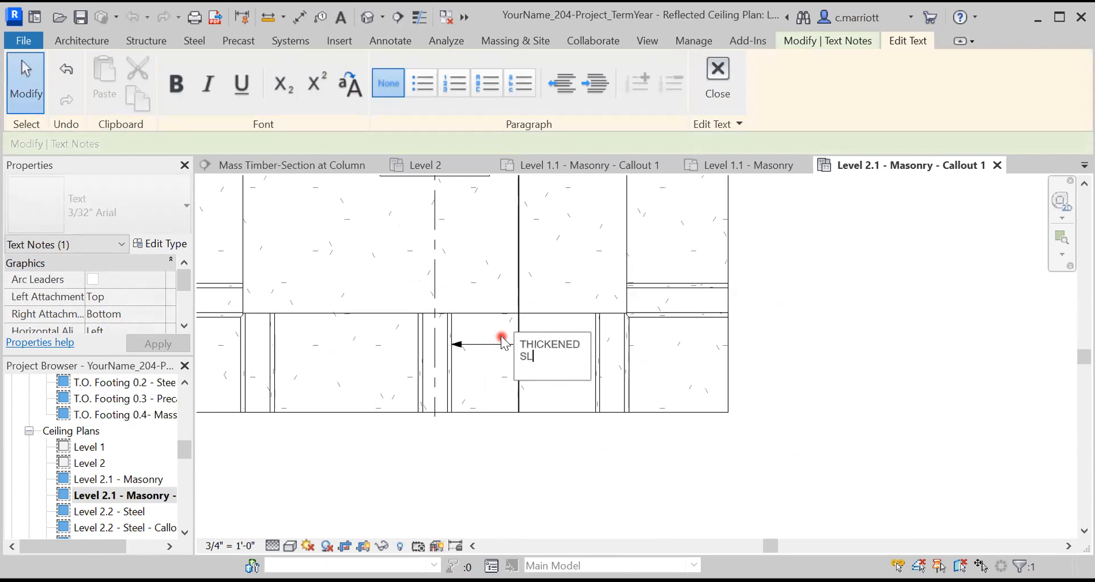
type("AB AT COLU")
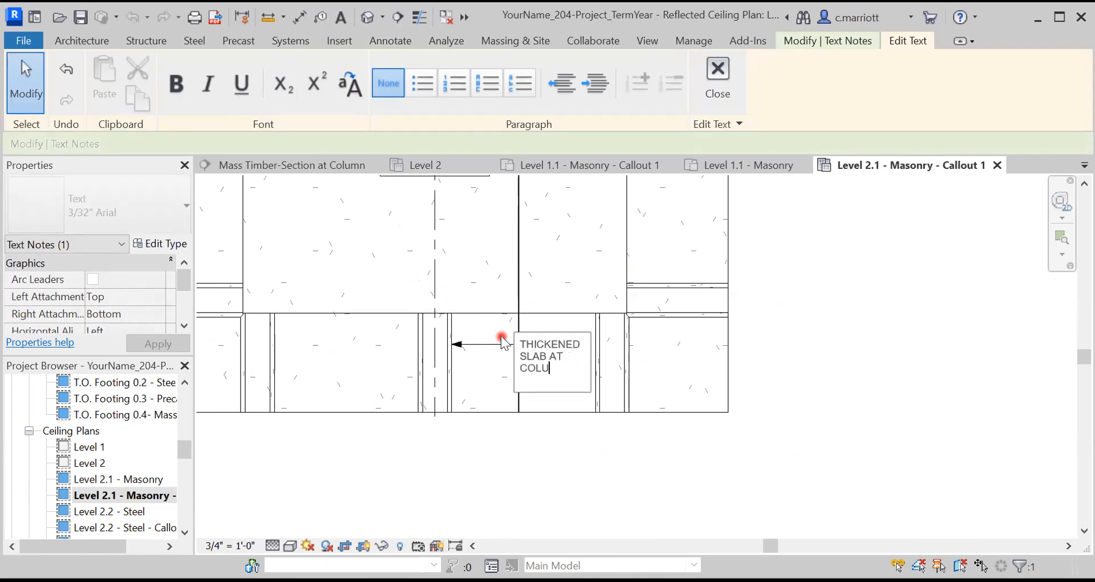
type("MN PERIMETER")
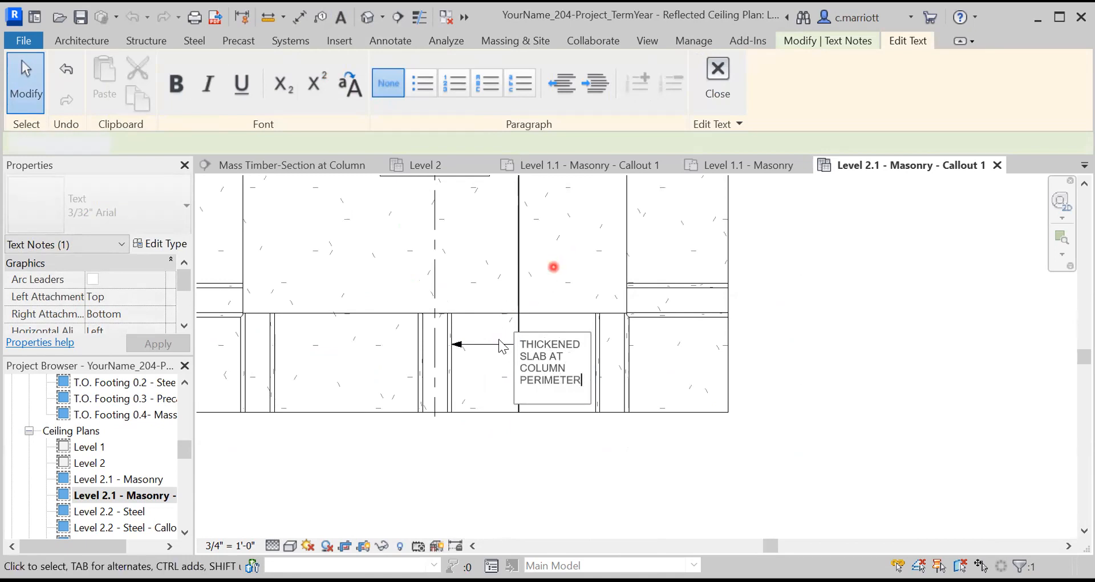
left_click(553, 264)
Reshape the THICKENED SLAB note's leader with an elbow so its arrowhead points up to the thickened slab's lower edge.
mouse_move(456, 348)
left_mouse_down()
mouse_move(478, 313)
mouse_move(483, 344)
left_mouse_up()
left_click(498, 329)
left_click(489, 367)
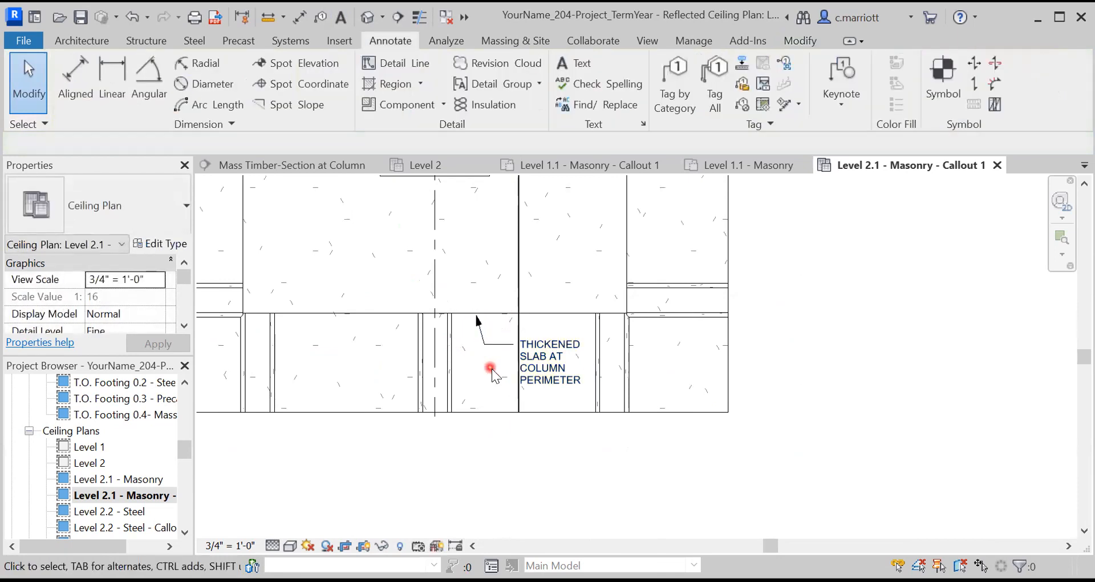
Delete the vertical Medium Lines detail line that runs through the two notes.
left_click(518, 290)
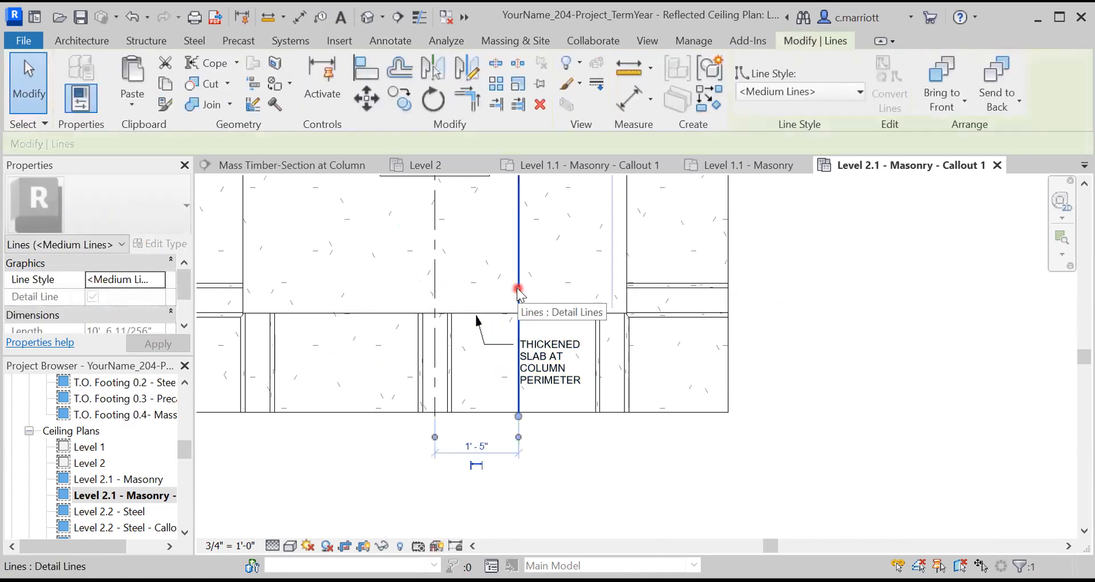
left_click(509, 292)
scroll(519, 318, "down", 5)
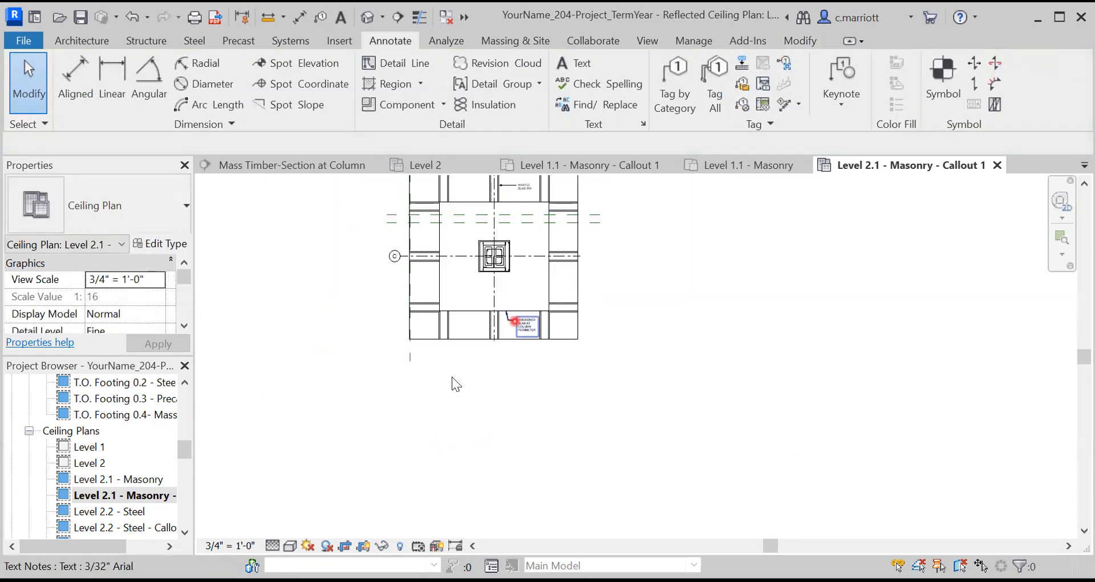
Open the sheet A301 - Masonry Structure Details.
left_click(182, 514)
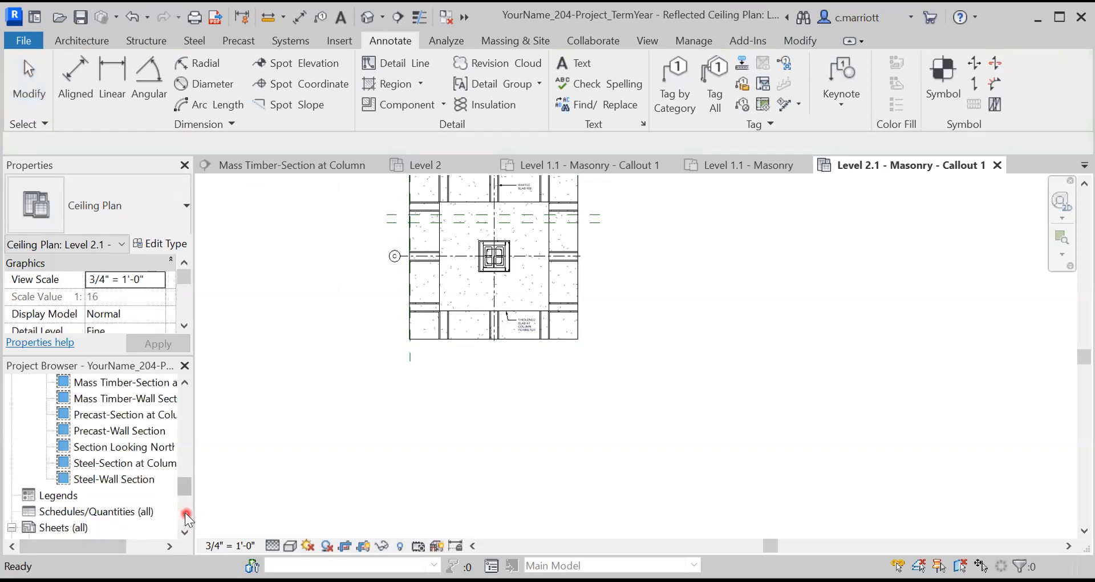
left_click(182, 514)
left_click(58, 510)
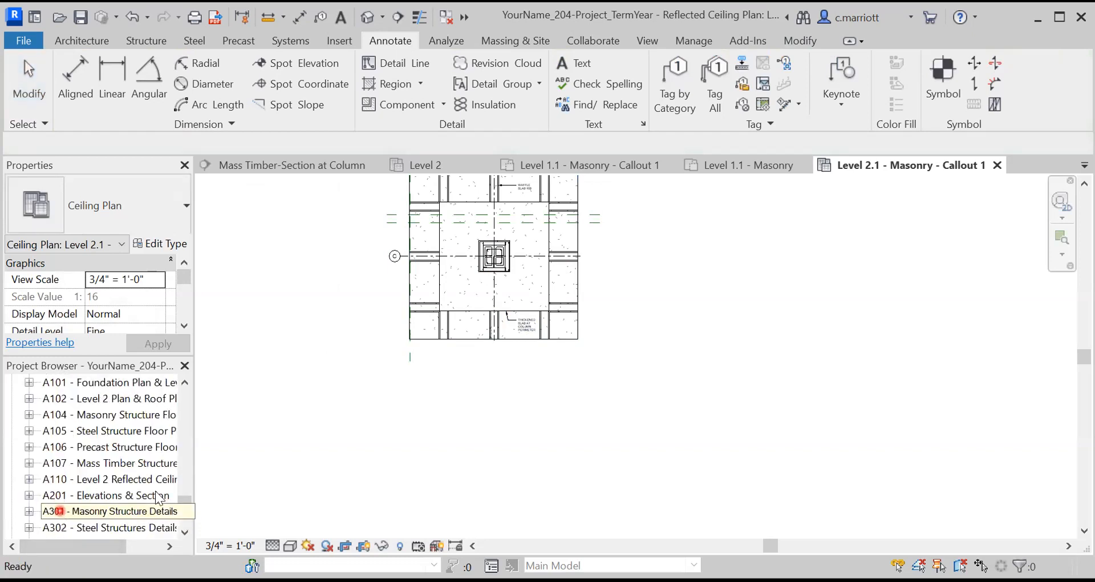
Examine the viewports on sheet A301 and their titles, particularly the Masonry-Wall Section title.
scroll(755, 301, "up", 4)
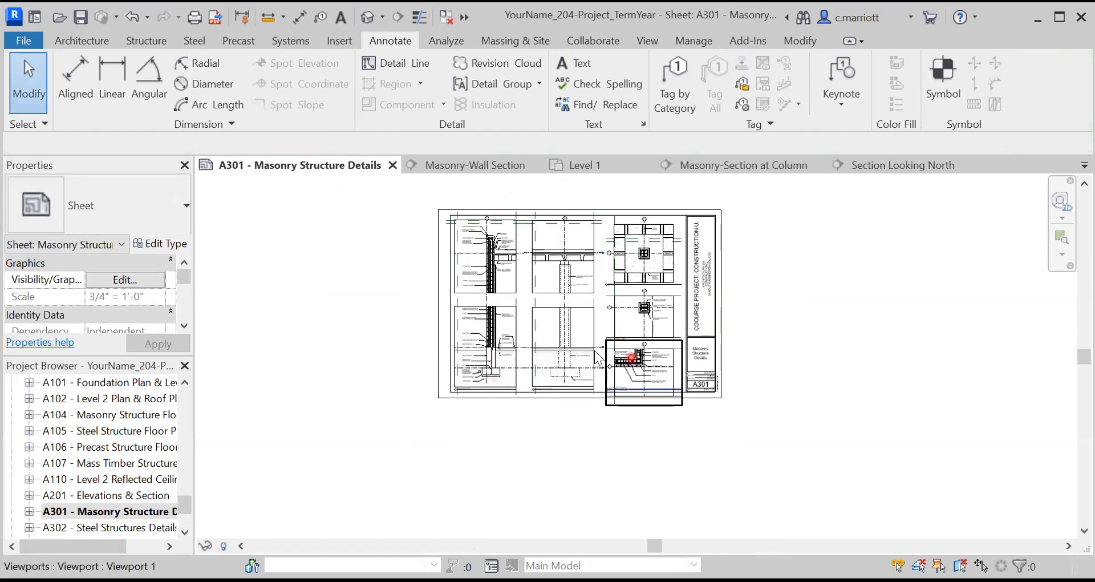
scroll(736, 394, "up", 3)
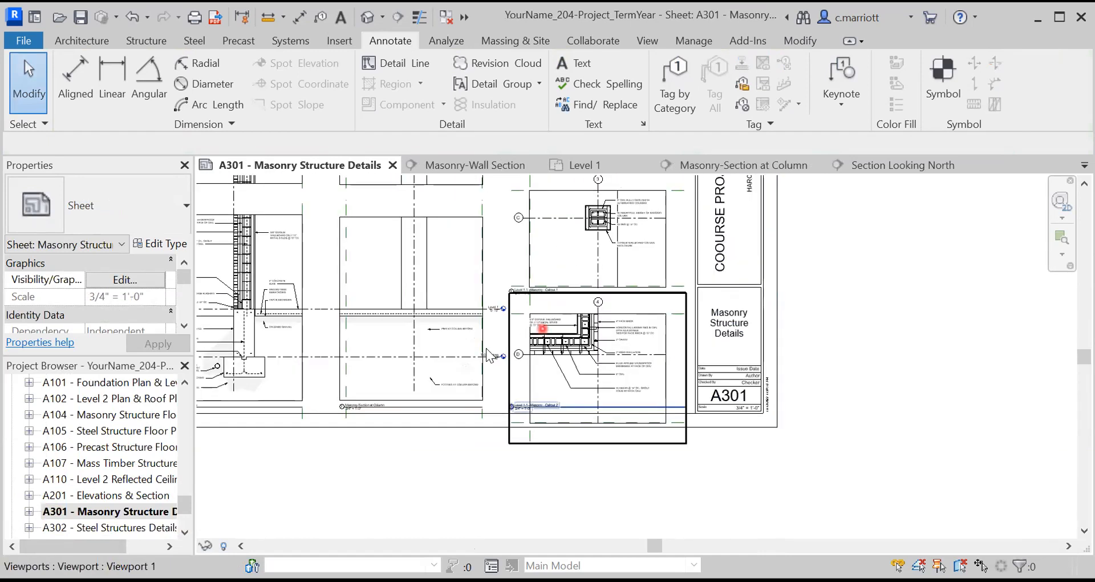
middle_click_drag(410, 360, 492, 329)
scroll(502, 323, "down", 3)
mouse_move(410, 275)
middle_mouse_down()
mouse_move(397, 356)
mouse_move(570, 226)
middle_mouse_up()
scroll(398, 357, "up", 4)
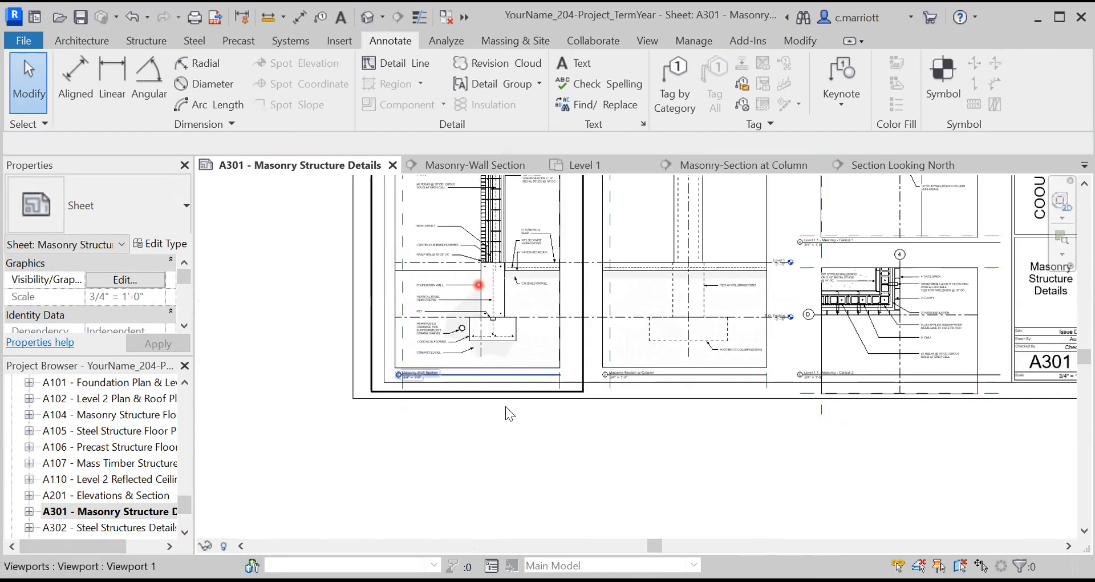
scroll(692, 390, "up", 1)
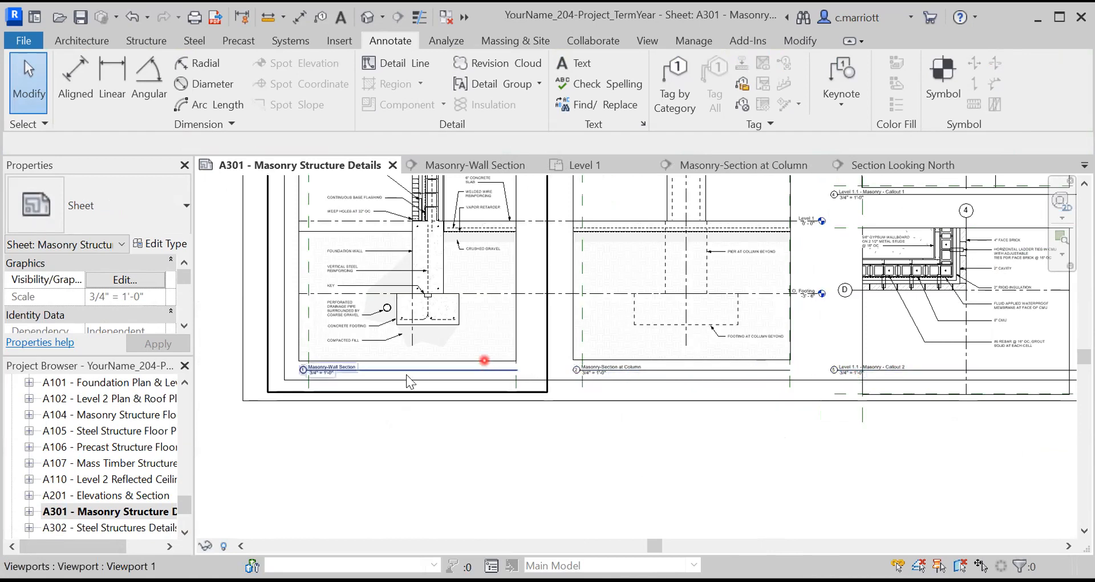
scroll(306, 371, "up", 1)
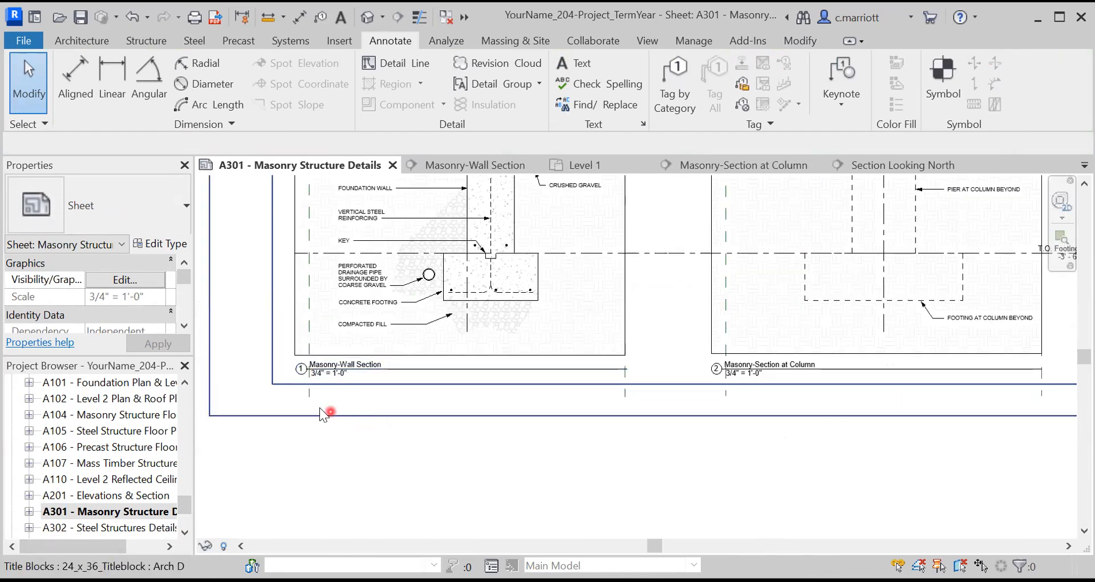
scroll(349, 365, "up", 2)
scroll(350, 370, "up", 1)
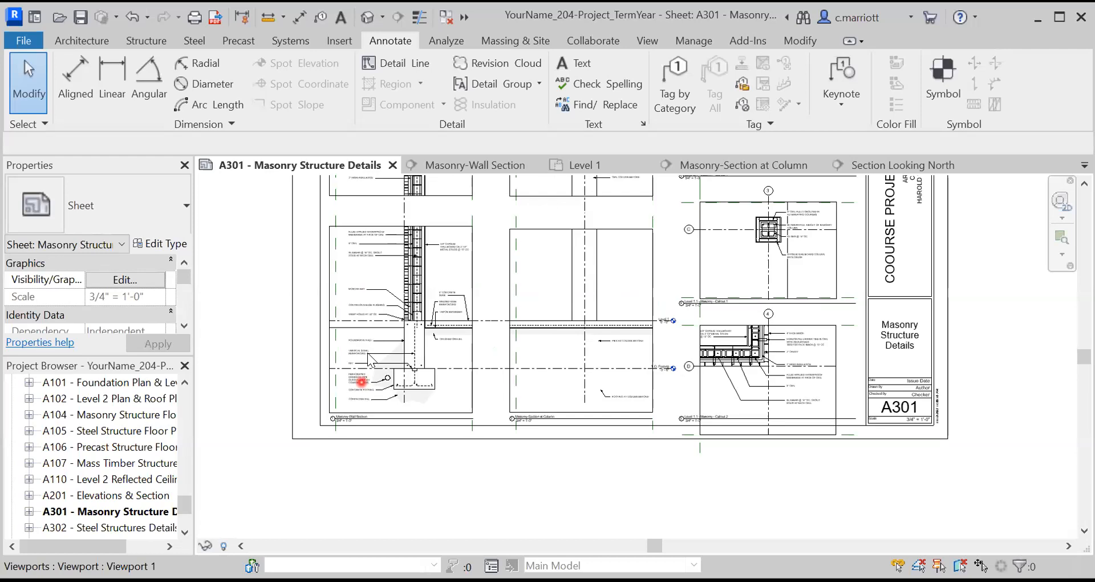
scroll(362, 380, "up", 1)
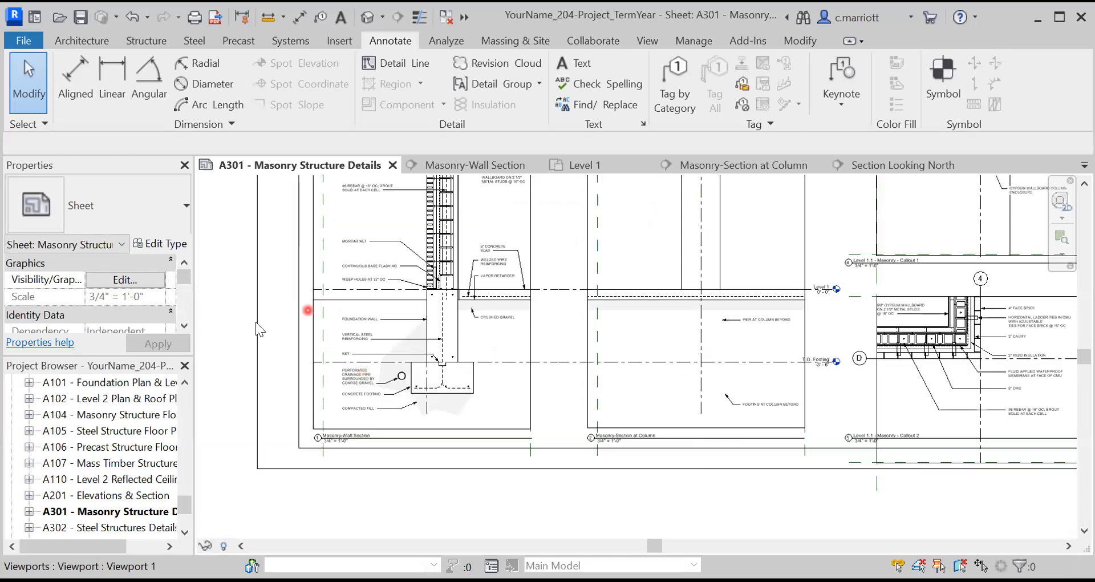
scroll(279, 314, "down", 1)
scroll(279, 321, "down", 3)
middle_click_drag(269, 327, 299, 282)
scroll(274, 384, "up", 3)
scroll(377, 285, "up", 4)
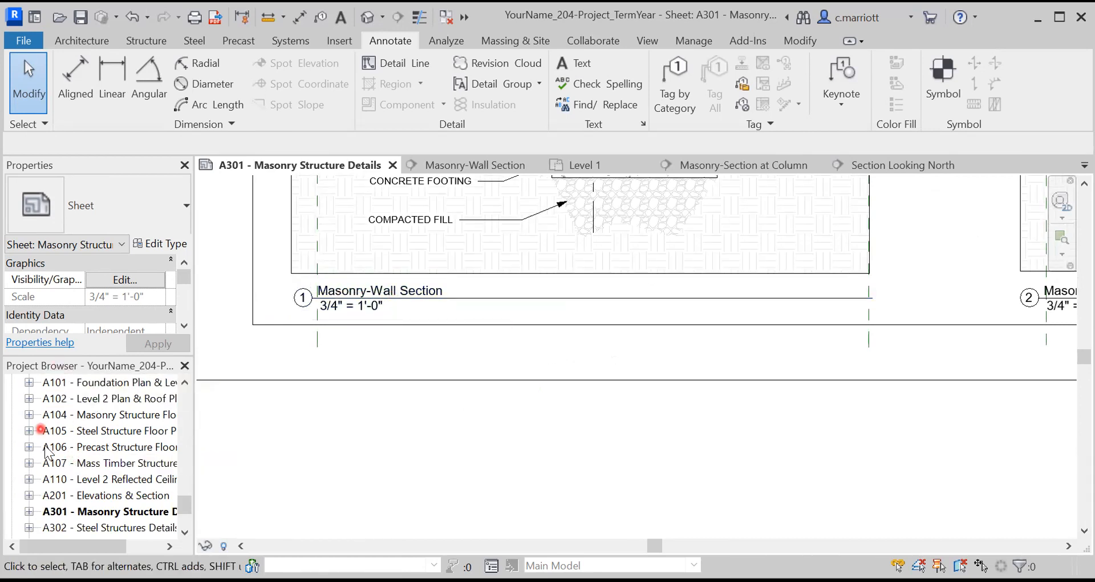
Try to edit the Masonry-Wall Section viewport title directly on the sheet, deactivating the view after each attempt.
double_click(376, 292)
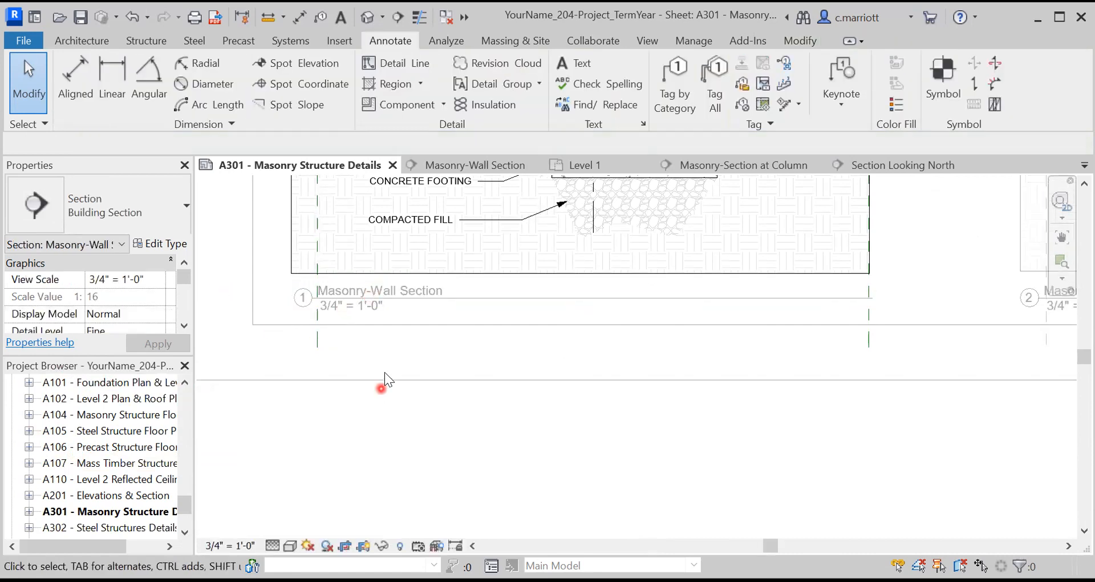
double_click(376, 400)
left_click(341, 301)
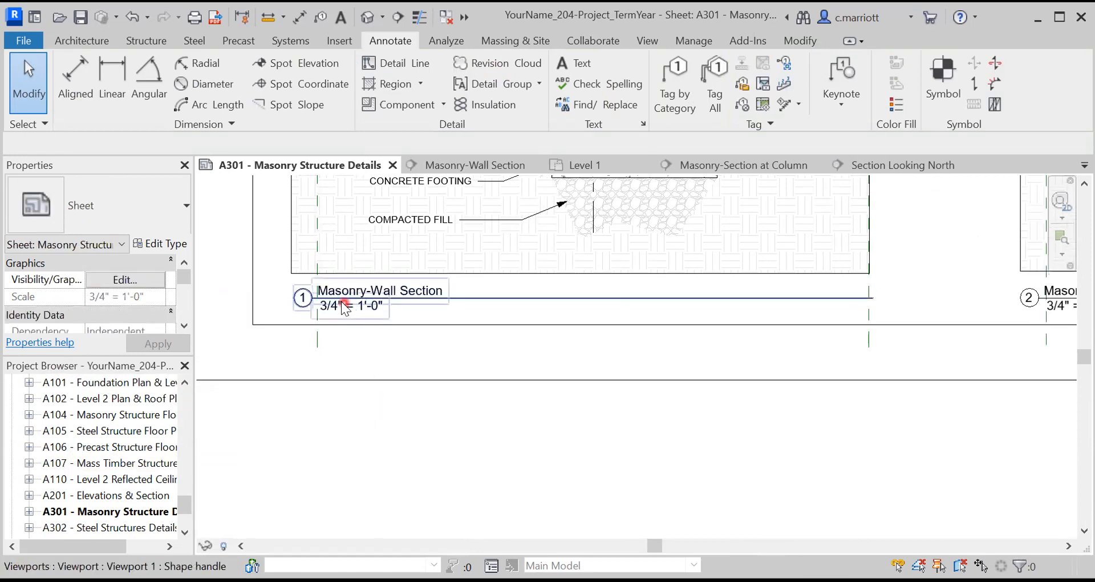
double_click(343, 292)
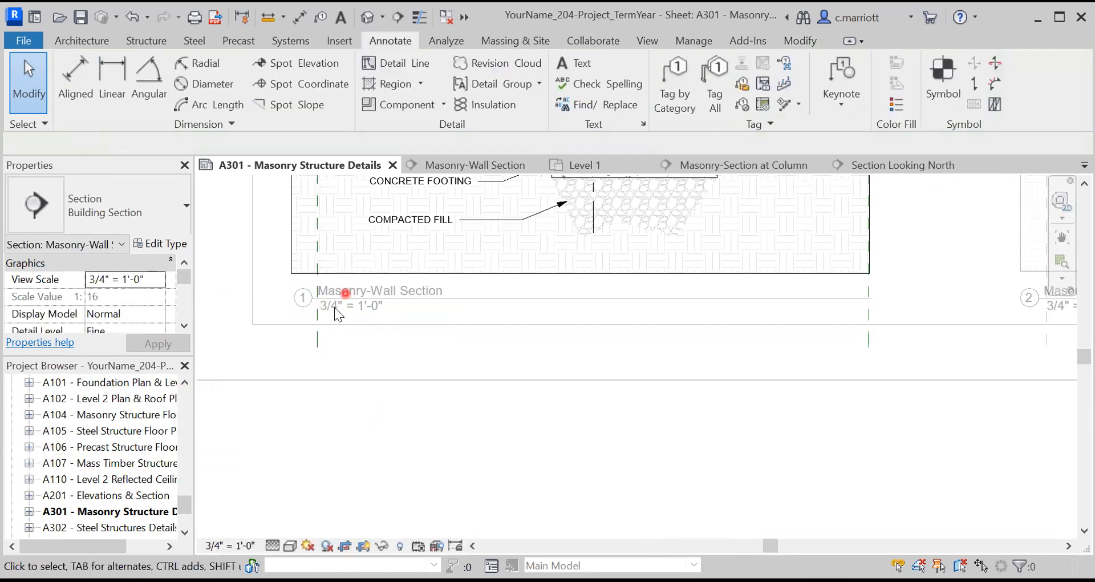
double_click(206, 318)
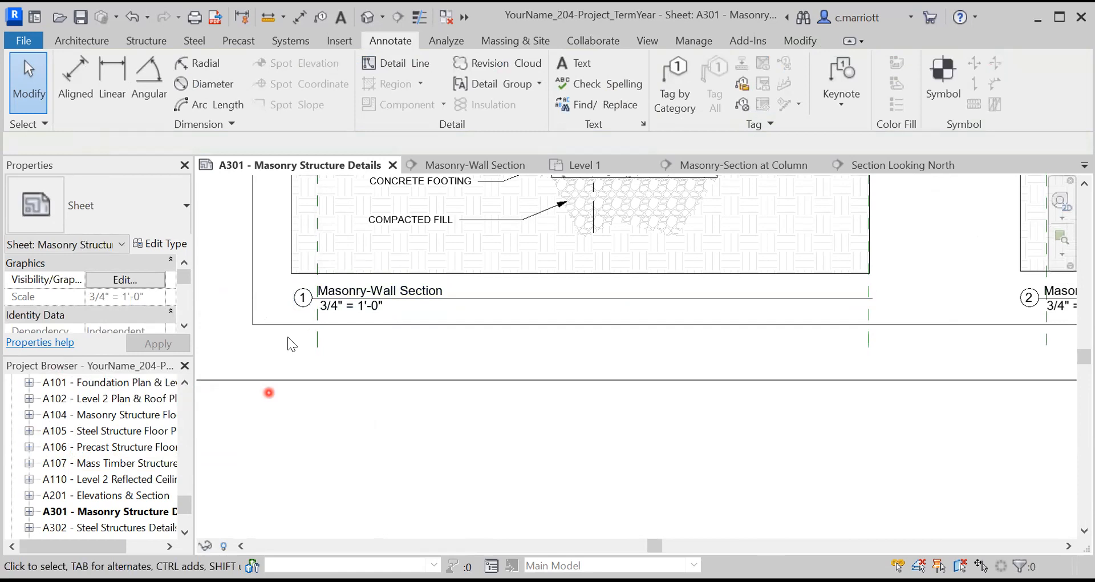
left_click(305, 301)
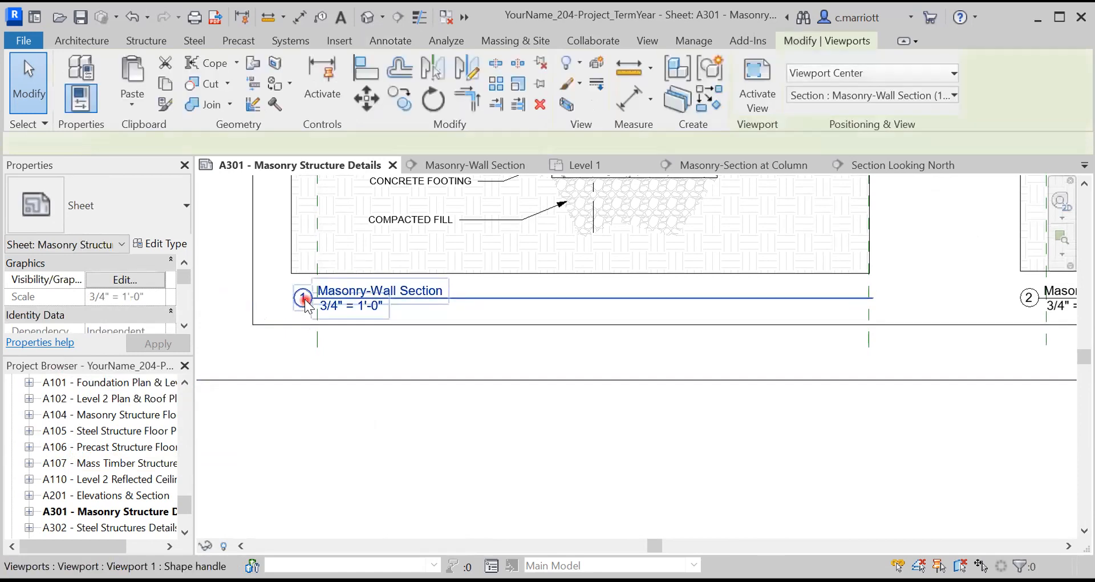
double_click(346, 294)
scroll(350, 314, "down", 2)
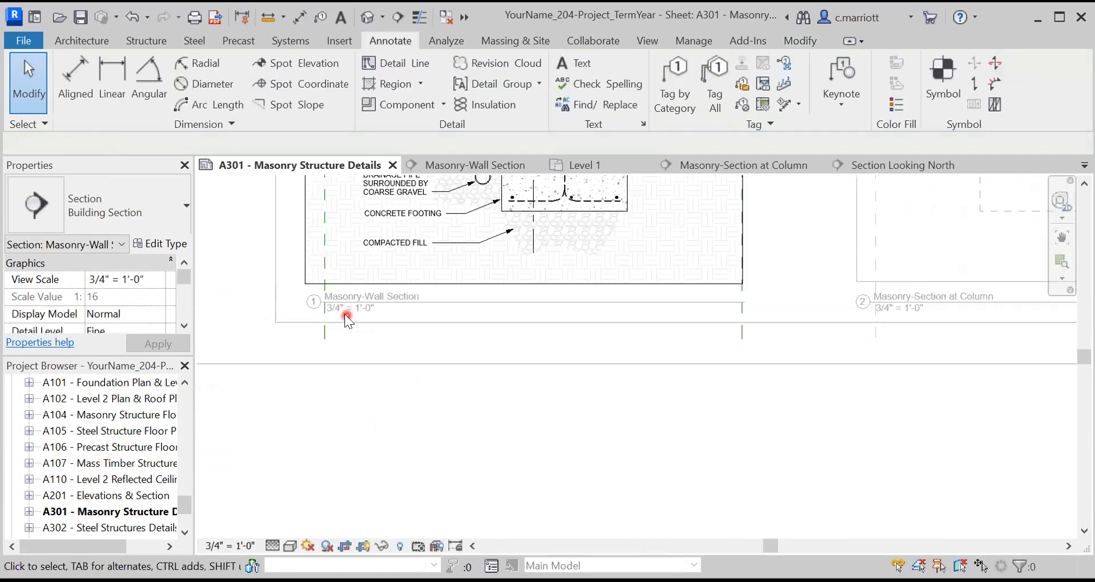
scroll(269, 321, "down", 2)
double_click(226, 307)
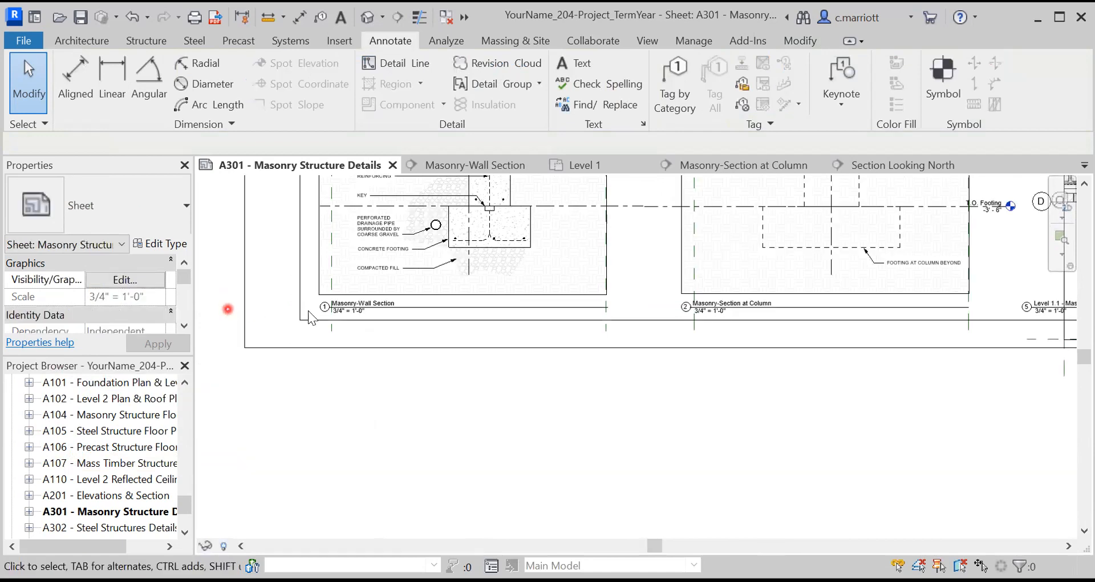
left_click(339, 288)
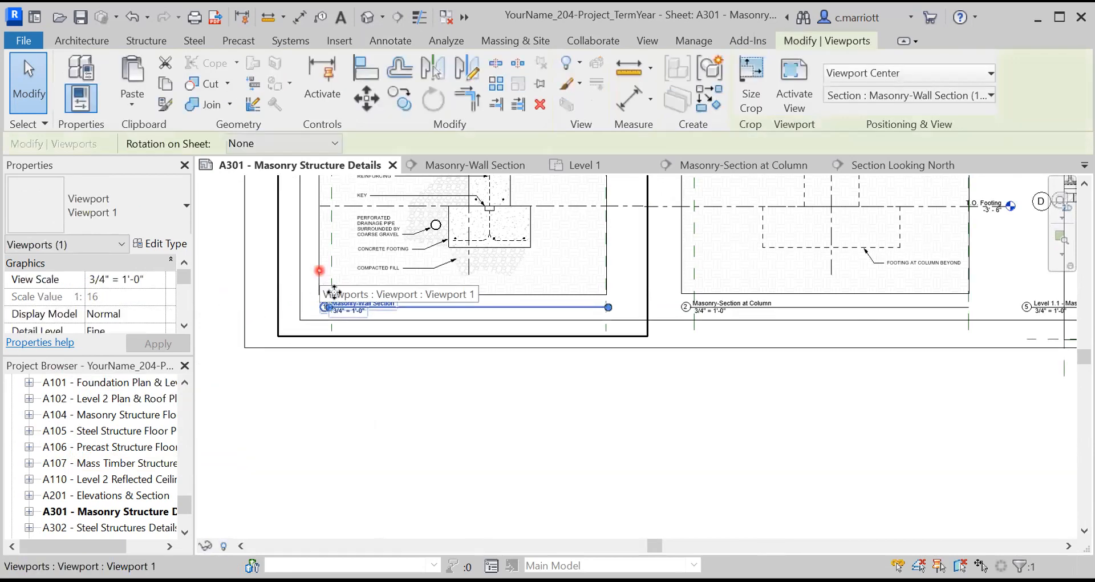
left_click(325, 261)
double_click(325, 262)
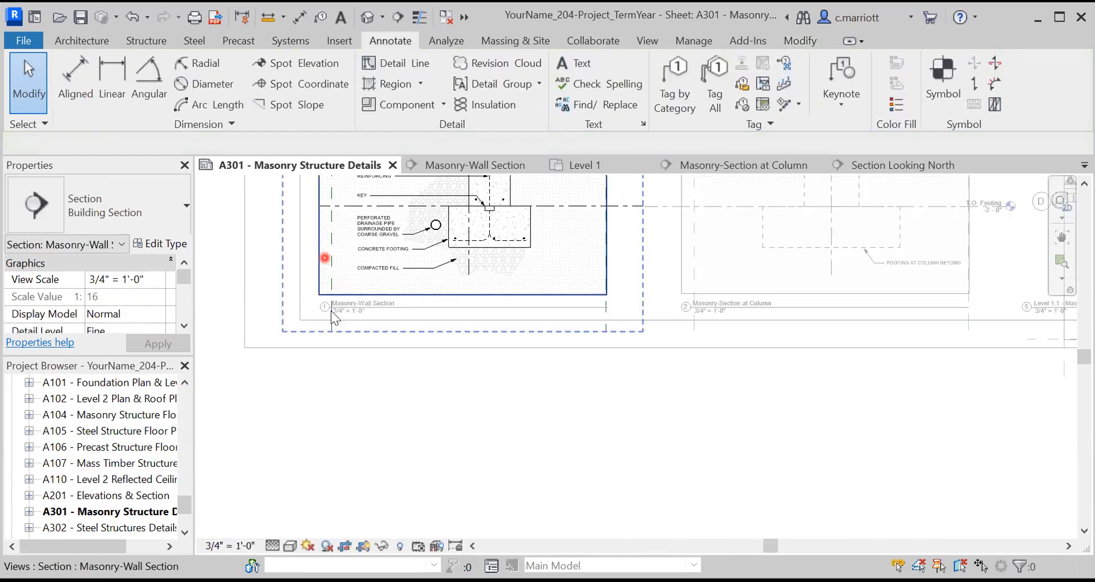
Set the Masonry-Wall Section viewport's title on sheet to WALL SECTION.
scroll(343, 301, "up", 2)
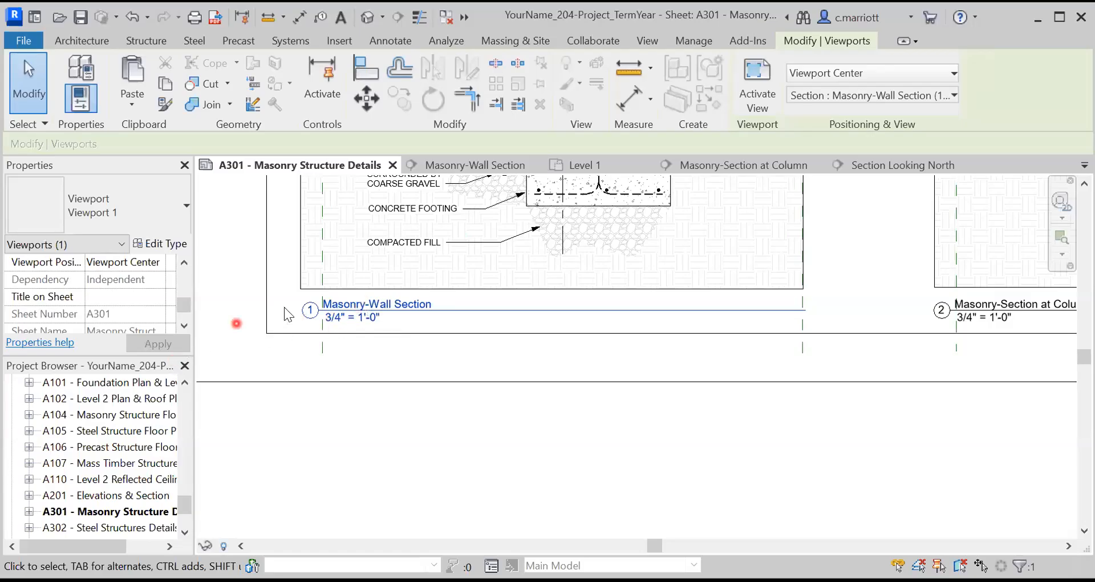
left_click(93, 293)
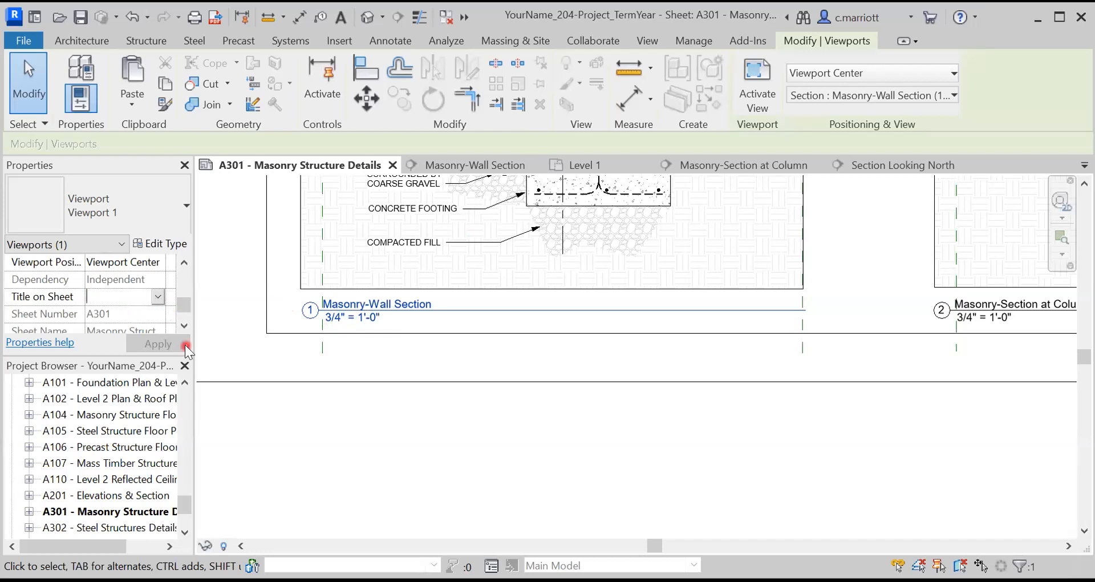
type("wA")
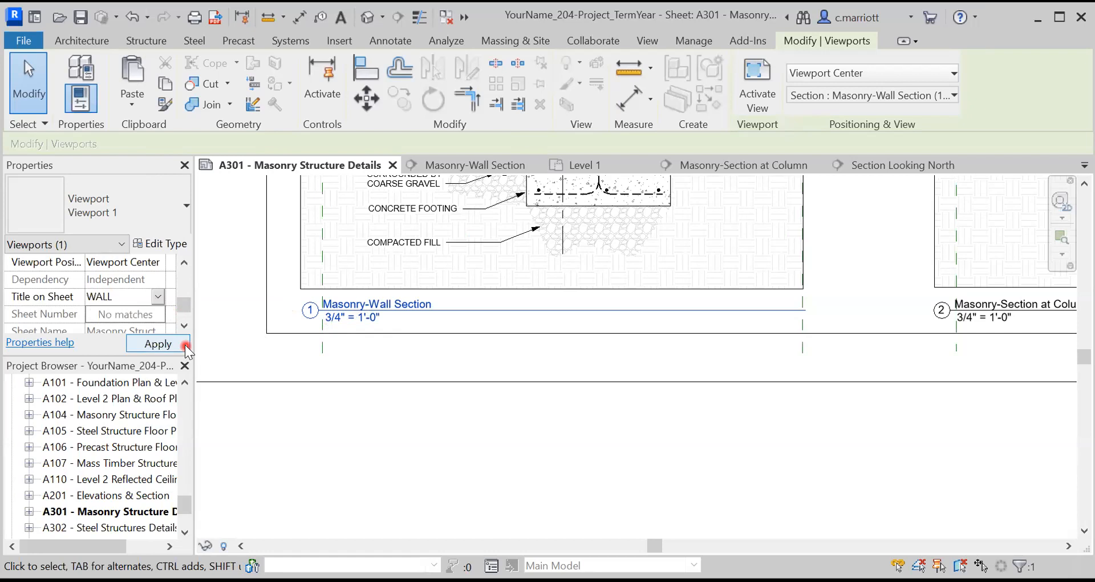
type("LL SECTION")
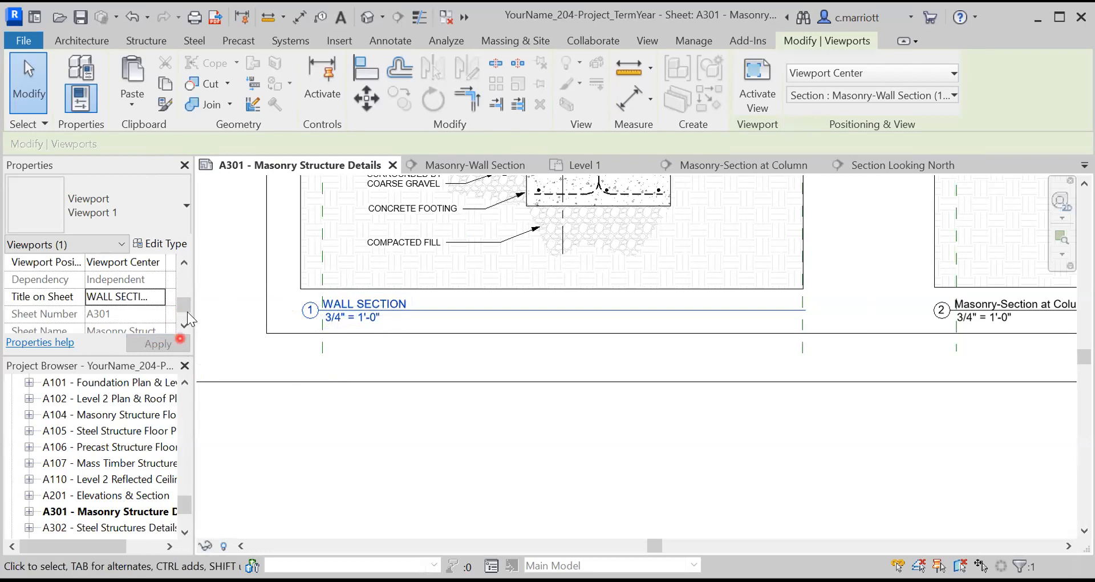
left_click(250, 343)
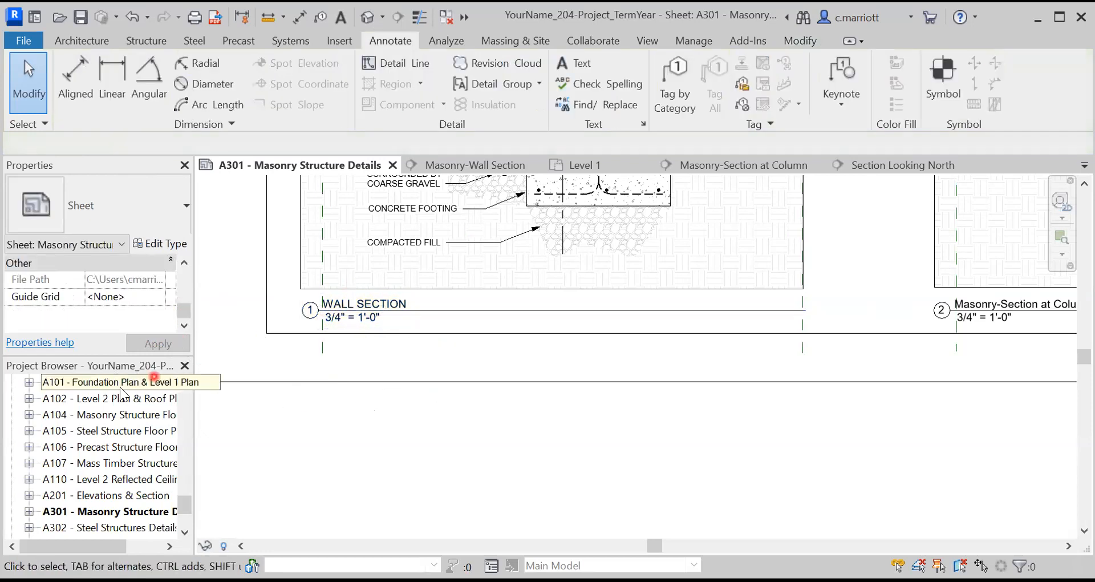
Activate the Masonry-Section at Column view in viewport 2 on the sheet.
left_click_drag(183, 507, 192, 479)
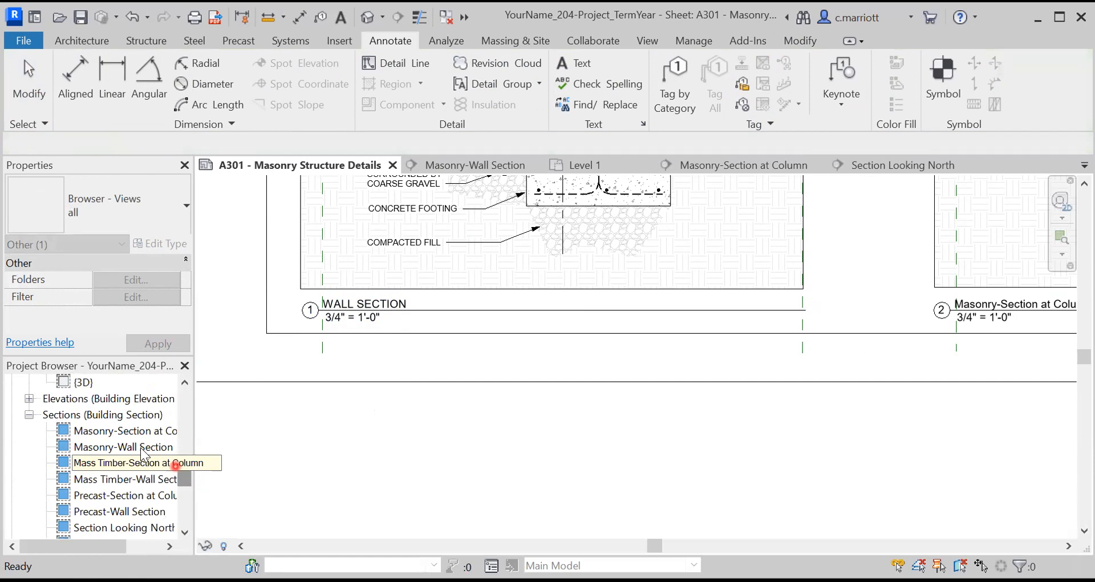
scroll(422, 348, "down", 6)
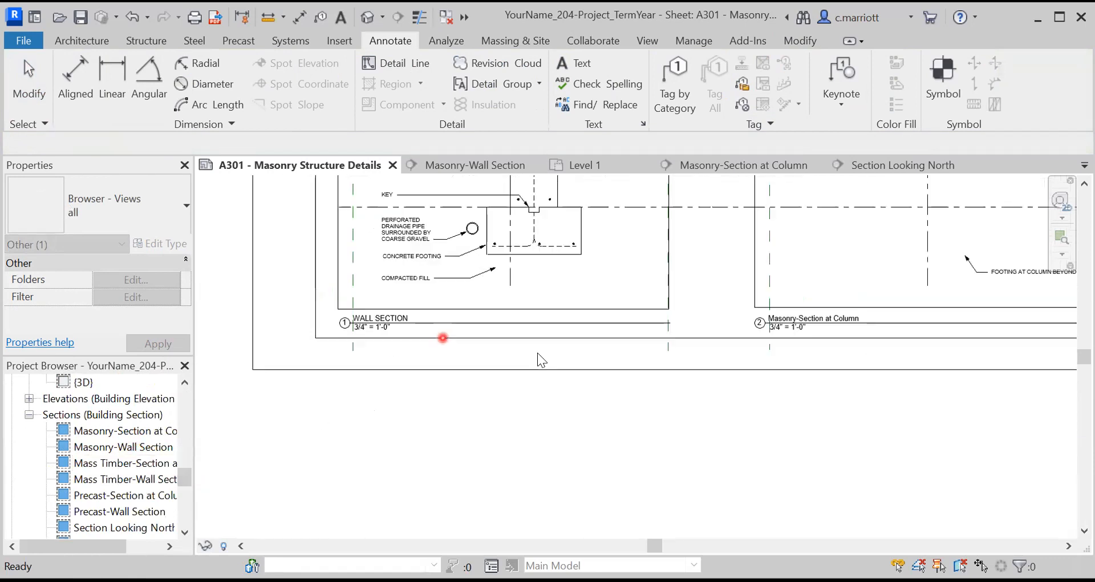
left_click(670, 356)
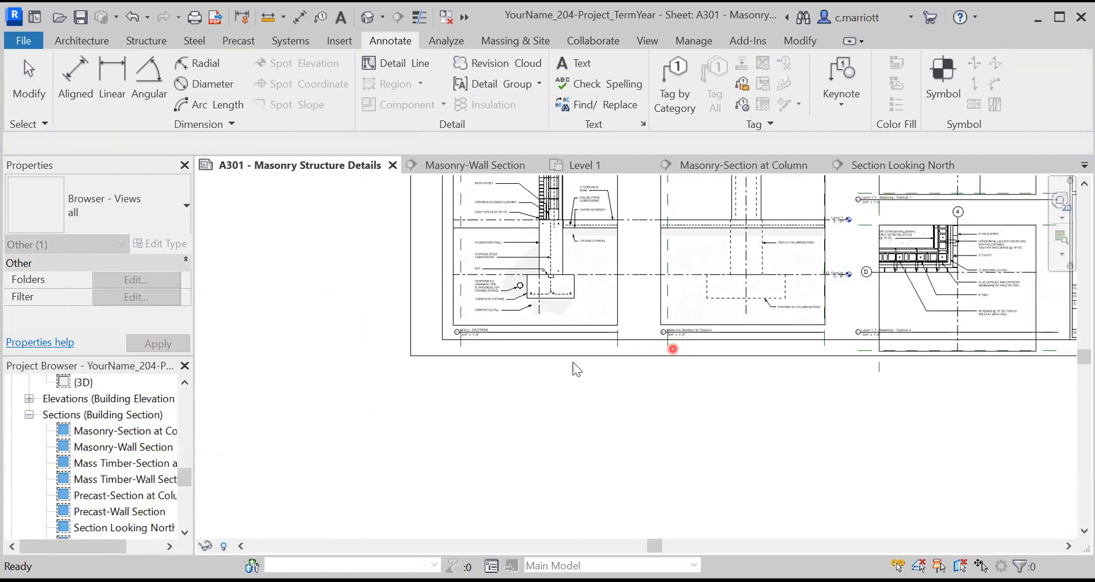
middle_click_drag(677, 391, 569, 397)
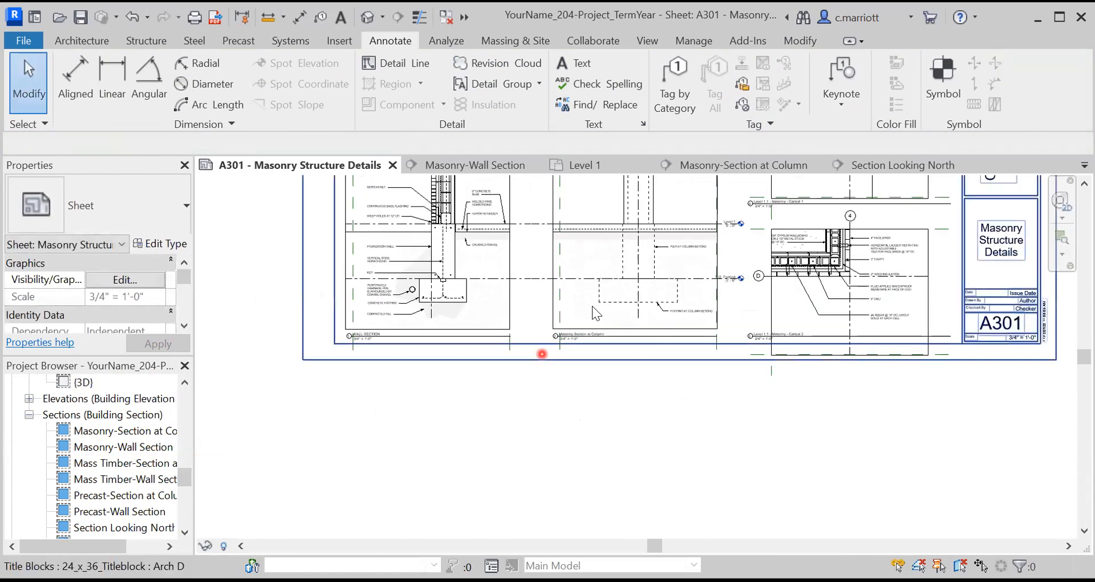
scroll(577, 339, "up", 5)
scroll(576, 344, "up", 1)
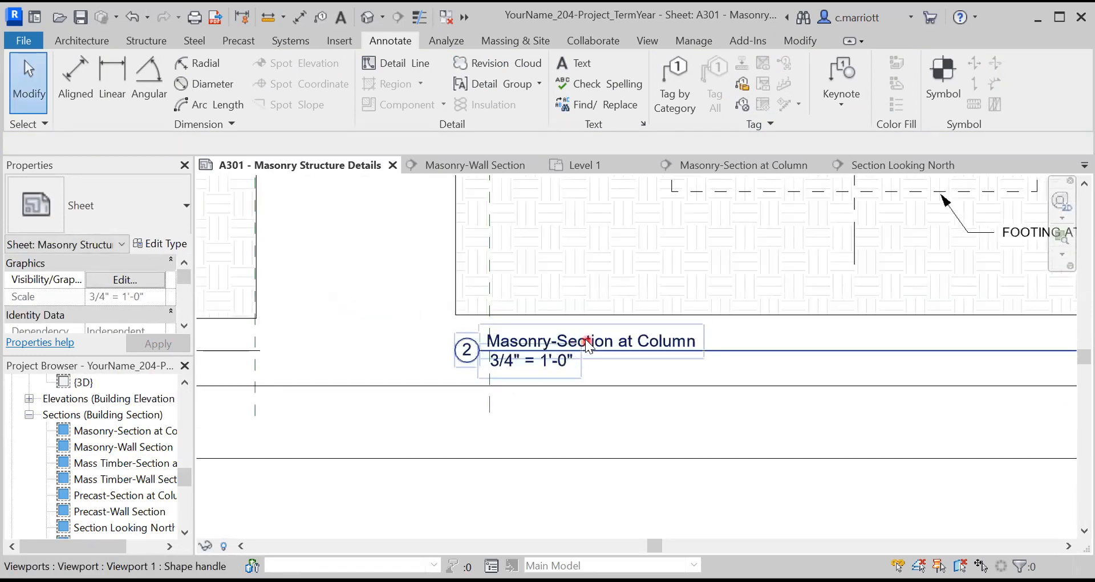
double_click(590, 341)
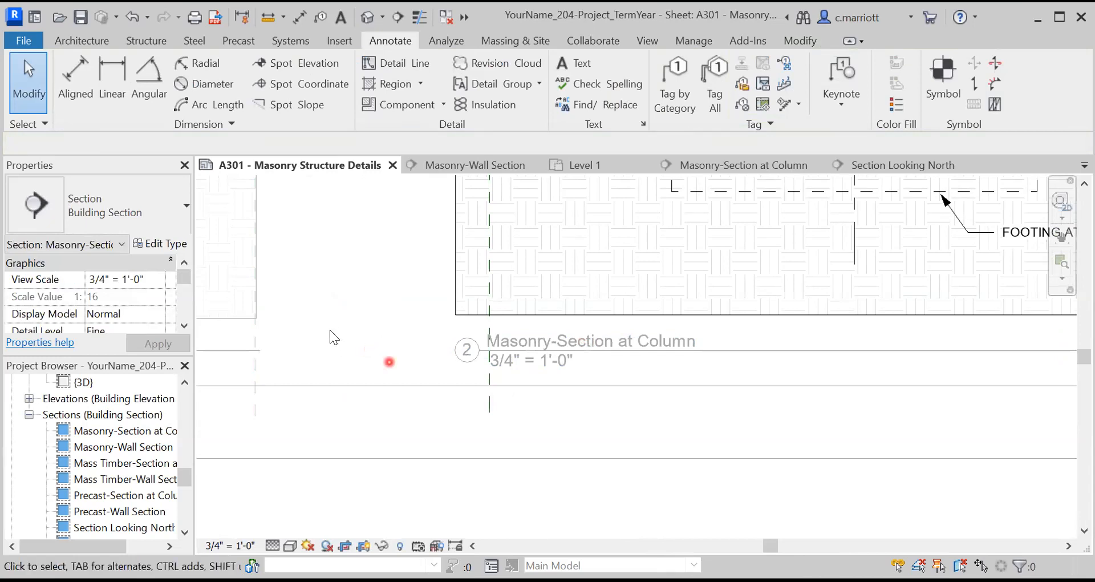
scroll(434, 304, "down", 5)
scroll(458, 337, "down", 3)
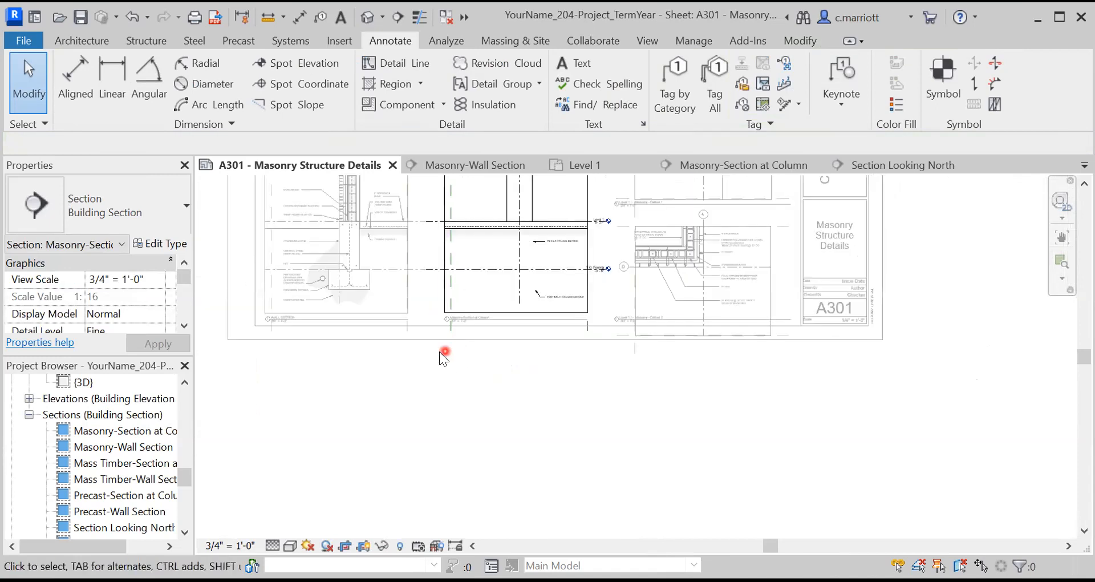
scroll(420, 278, "up", 2)
left_click(447, 252)
left_click(484, 327)
scroll(444, 319, "up", 1)
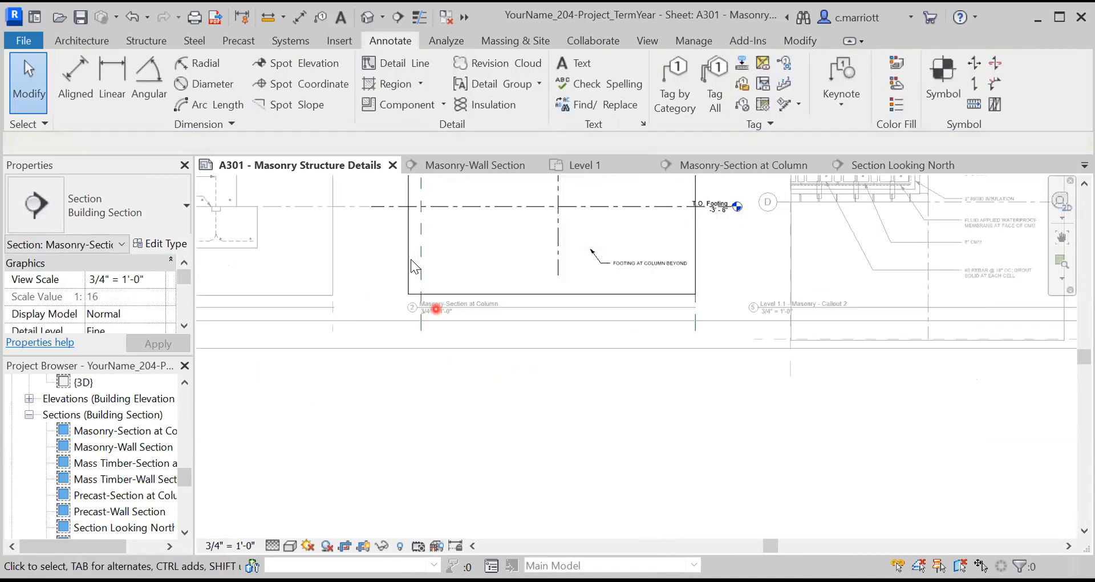
Set the title on sheet of the Masonry-Section at Column view to SECTION AT COLUMN.
left_click(409, 257)
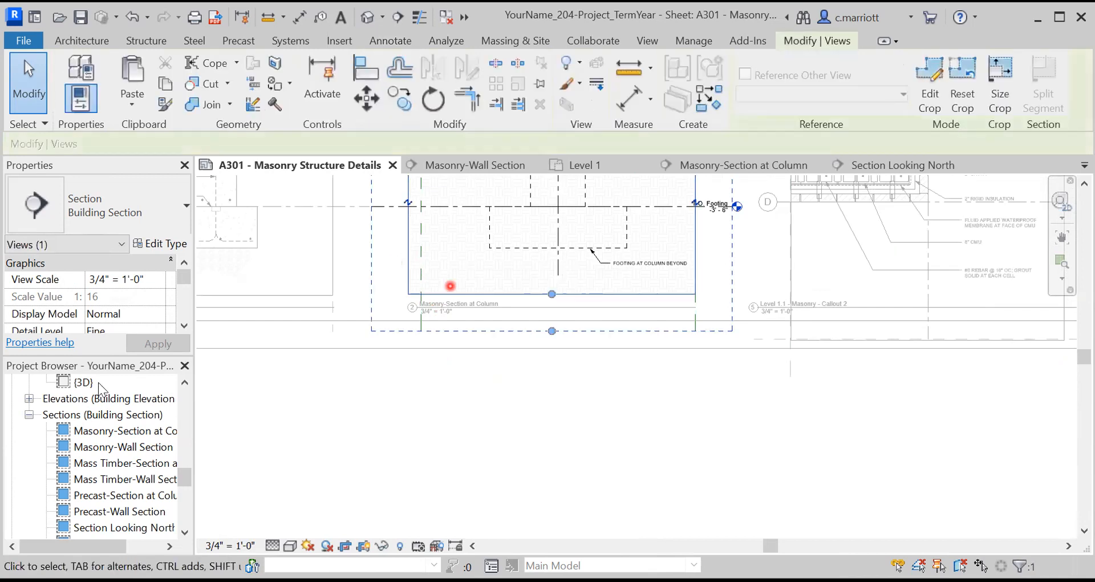
left_click(184, 311)
left_click(184, 311)
left_click(184, 311)
left_click(184, 310)
left_click(183, 320)
left_click(183, 320)
left_click(183, 319)
left_click(183, 320)
left_click(183, 320)
left_click(183, 320)
left_click(183, 320)
left_click(183, 320)
left_click(183, 320)
left_click(183, 319)
left_click(183, 320)
left_click(124, 313)
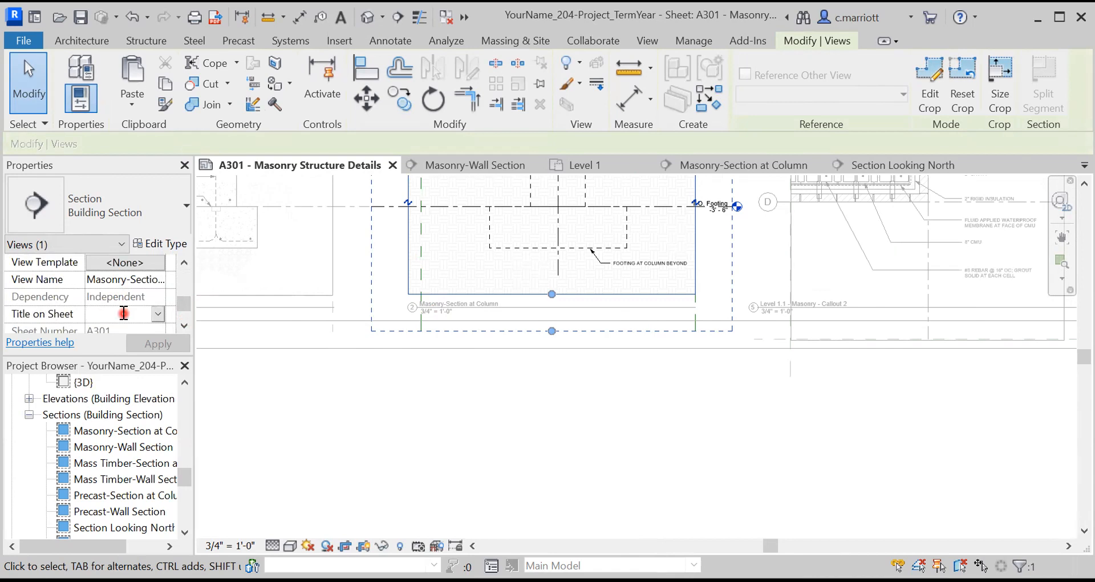
type("sec")
key("BackSpace")
key("BackSpace")
key("BackSpace")
type("SECTION A")
type("T COLUMN")
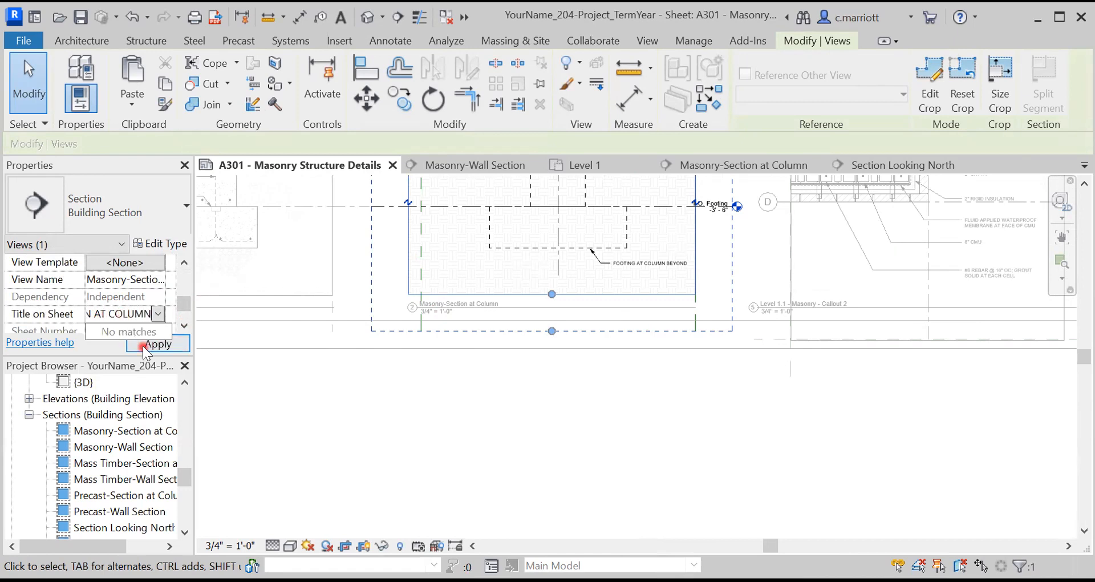
left_click(333, 359)
left_click(495, 369)
Deactivate the section at column view to return to editing the sheet.
scroll(508, 364, "down", 2)
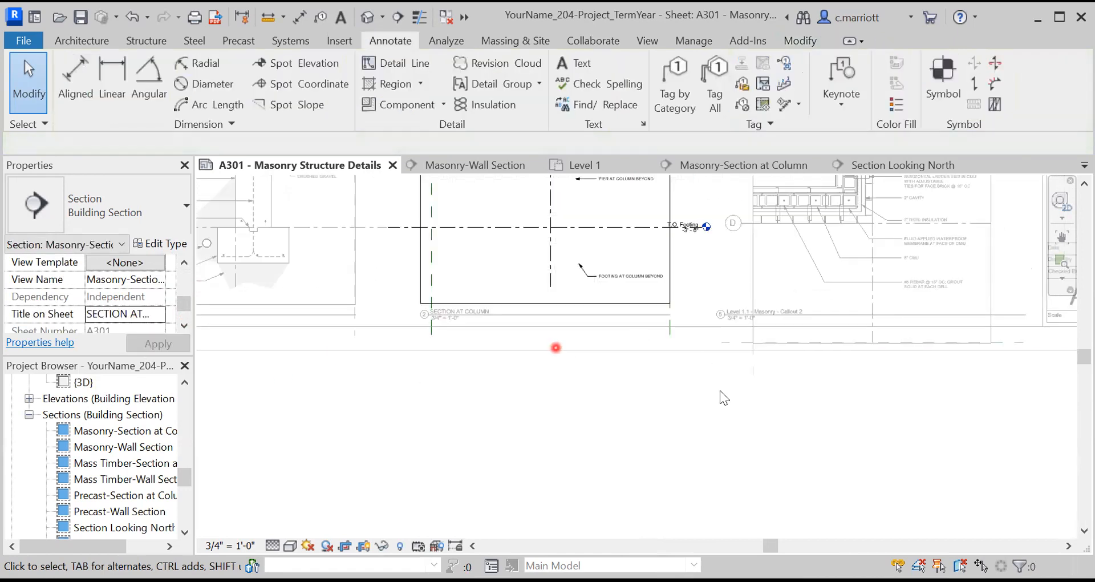
middle_click_drag(688, 389, 496, 379)
scroll(501, 368, "up", 4)
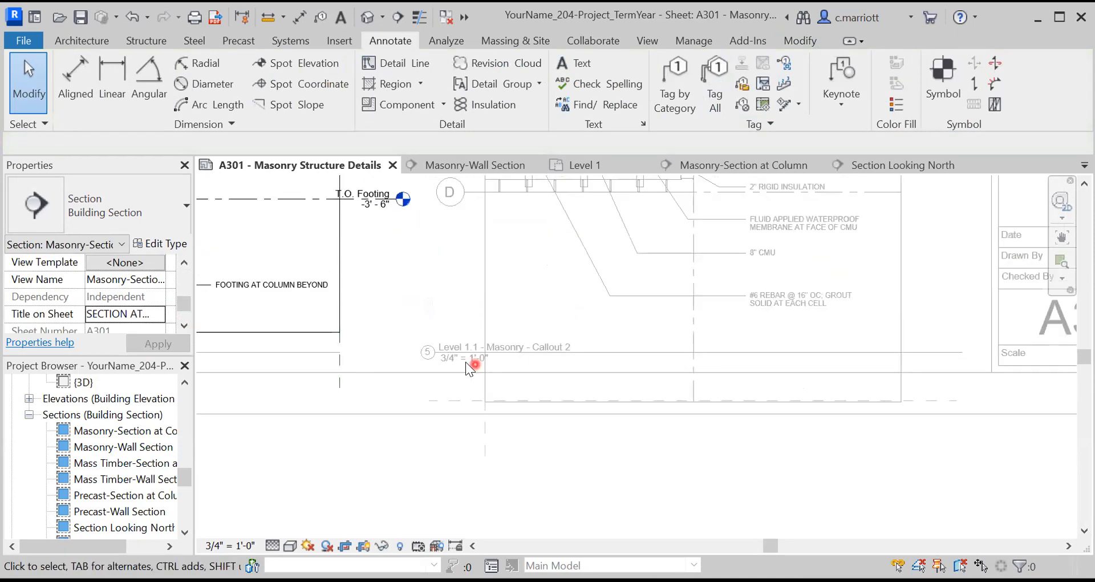
scroll(470, 261, "down", 3)
scroll(462, 282, "up", 4)
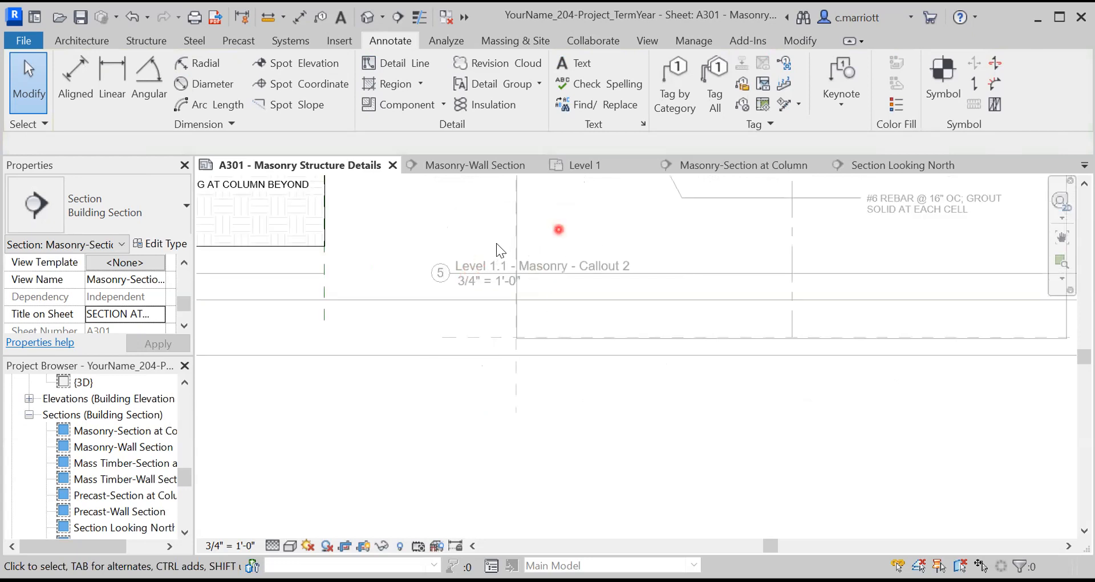
double_click(397, 294)
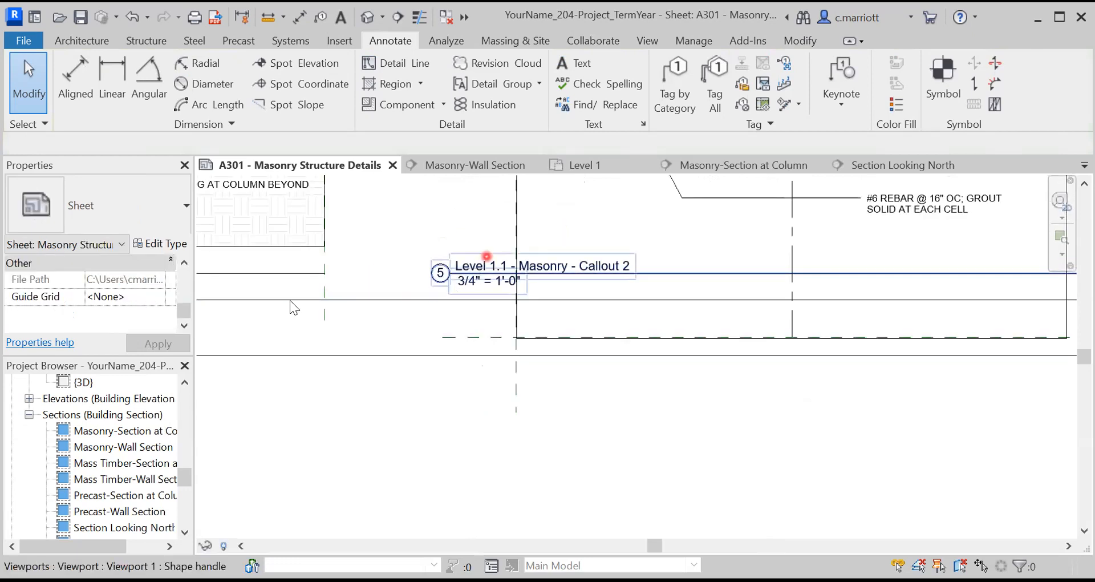
Set the title on sheet of the Level 1.1 - Masonry - Callout 2 viewport to PLAN DETAIL AT SW CORNER.
left_click(439, 331)
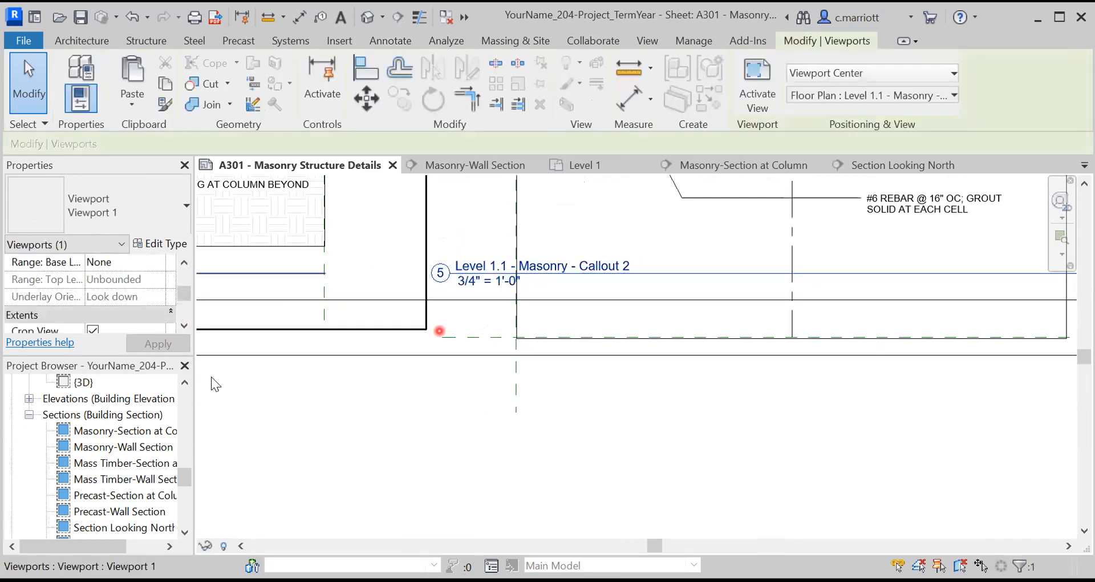
mouse_move(187, 293)
left_mouse_down()
mouse_move(185, 315)
mouse_move(183, 304)
left_mouse_up()
left_click(130, 317)
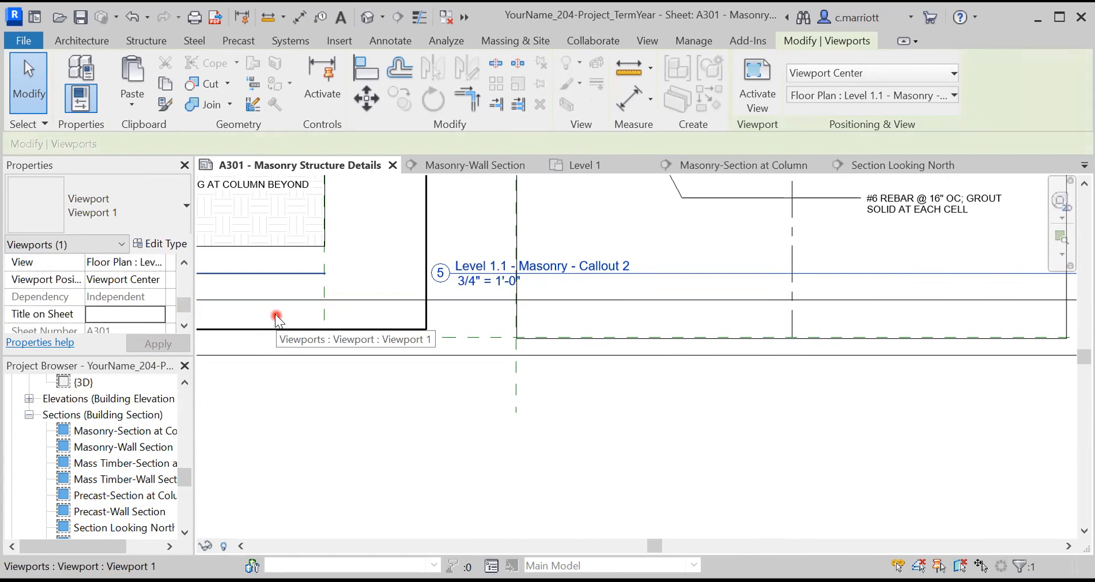
key("p")
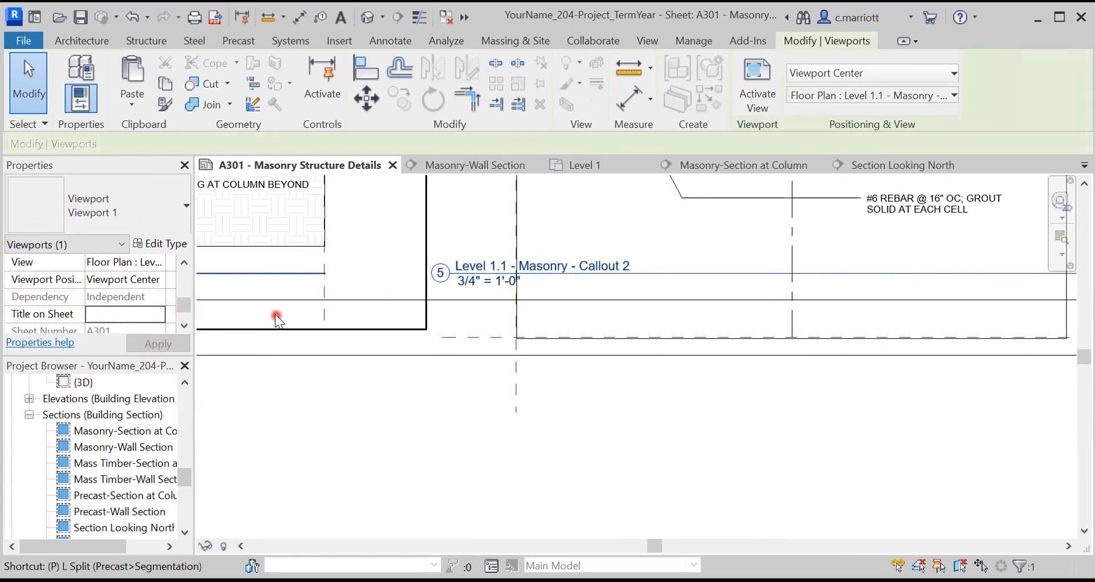
left_click(102, 315)
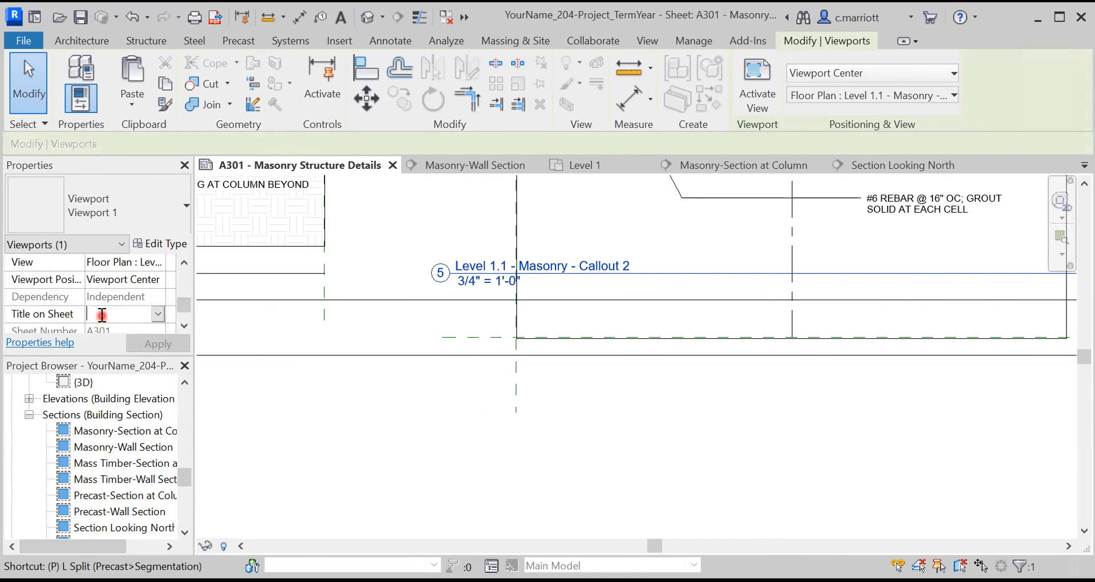
type("PLAN DET")
type("AIL AT")
type(" SW")
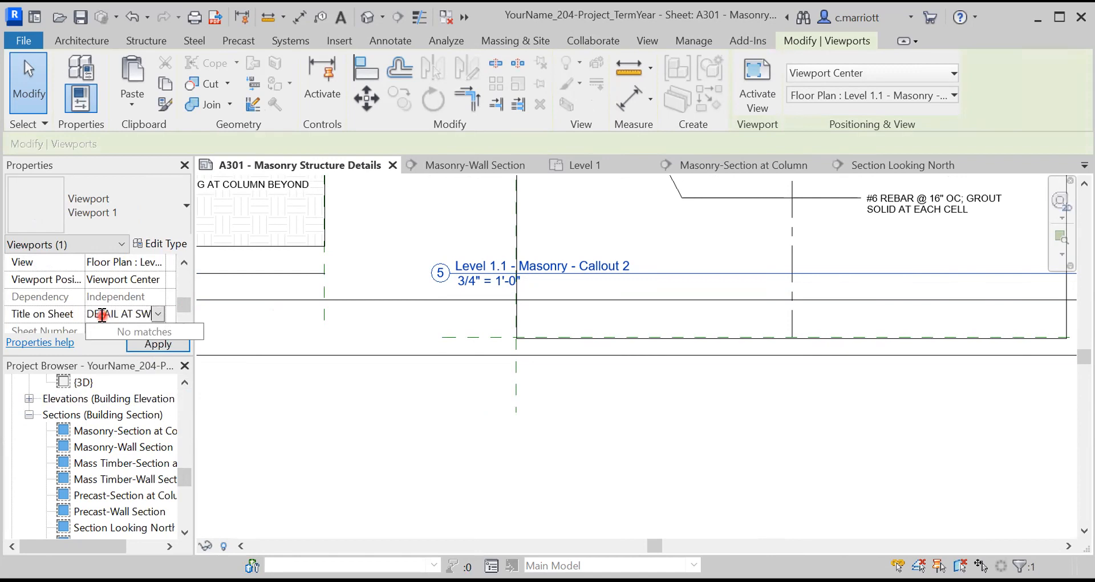
type(" CORNER")
left_click(147, 347)
left_click(288, 376)
Set the title on sheet of the Level 1.1 - Masonry - Callout 1 viewport to PLAN DETAIL AT COLUMN.
scroll(513, 311, "down", 3)
scroll(513, 311, "down", 4)
middle_click_drag(480, 333, 439, 412)
scroll(480, 220, "up", 2)
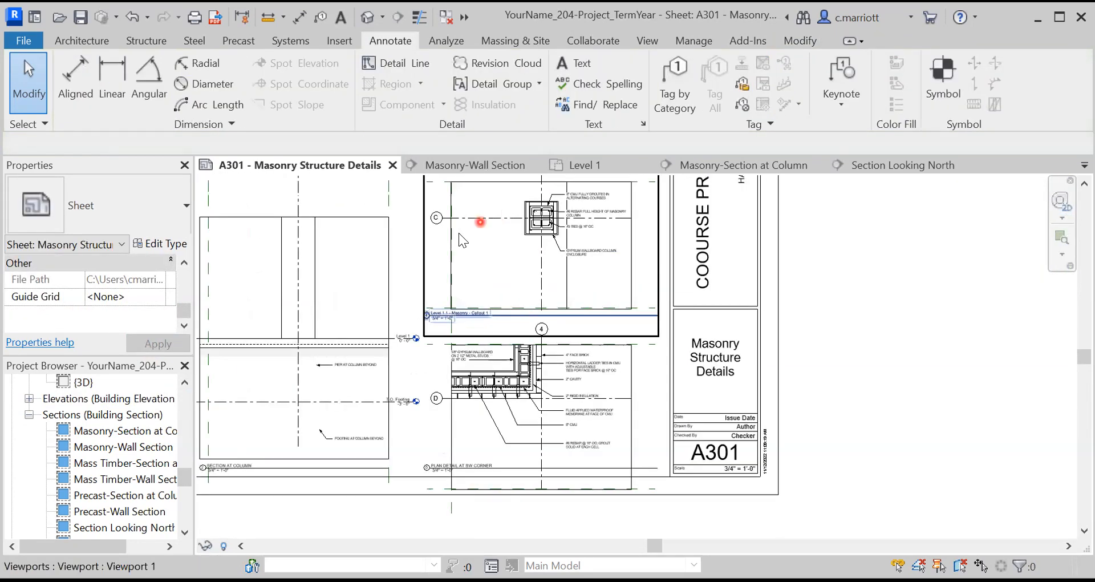
left_click(456, 234)
left_click(184, 320)
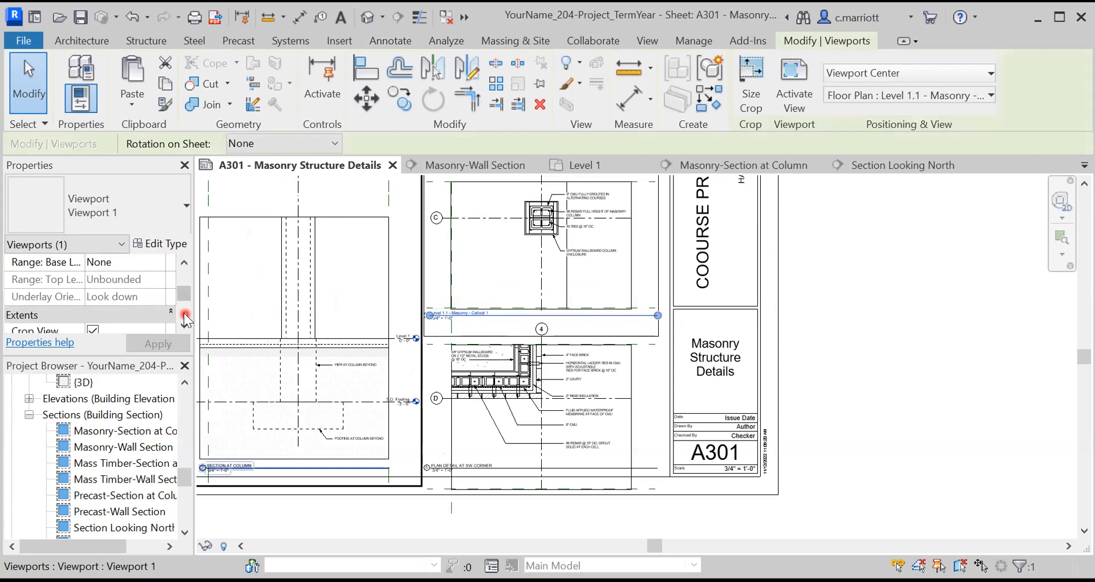
left_click(185, 319)
left_click(185, 315)
left_click(184, 315)
left_click(184, 315)
left_click(118, 296)
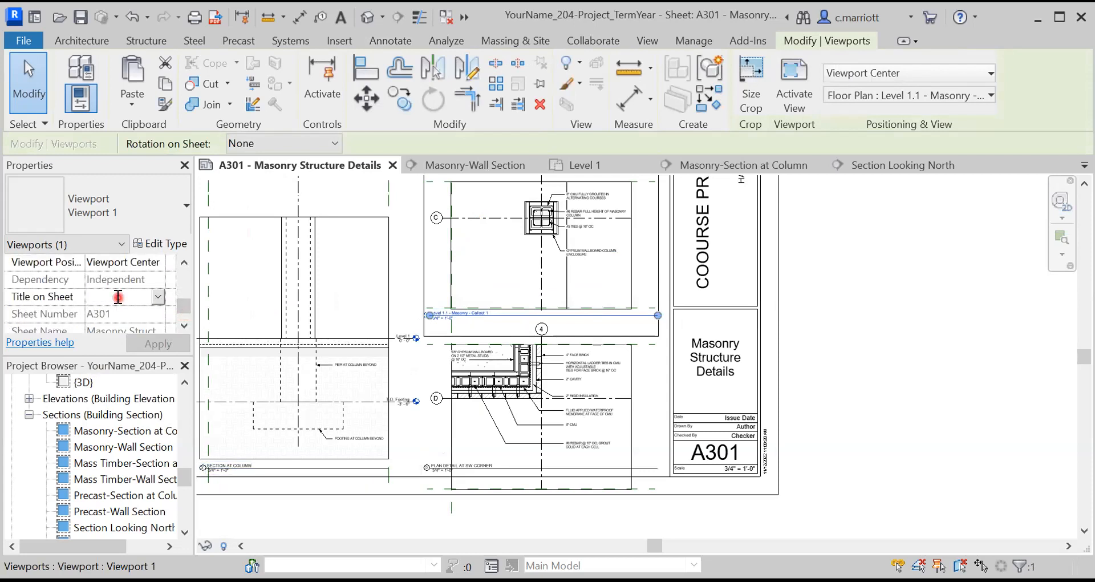
type("PLAN DE")
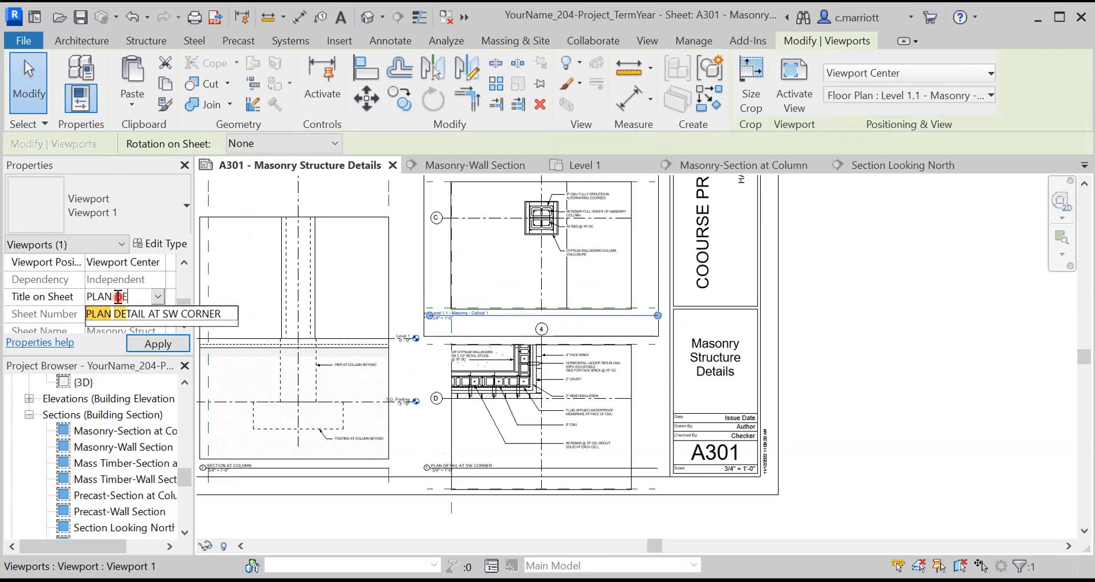
type("TAIL AT CO")
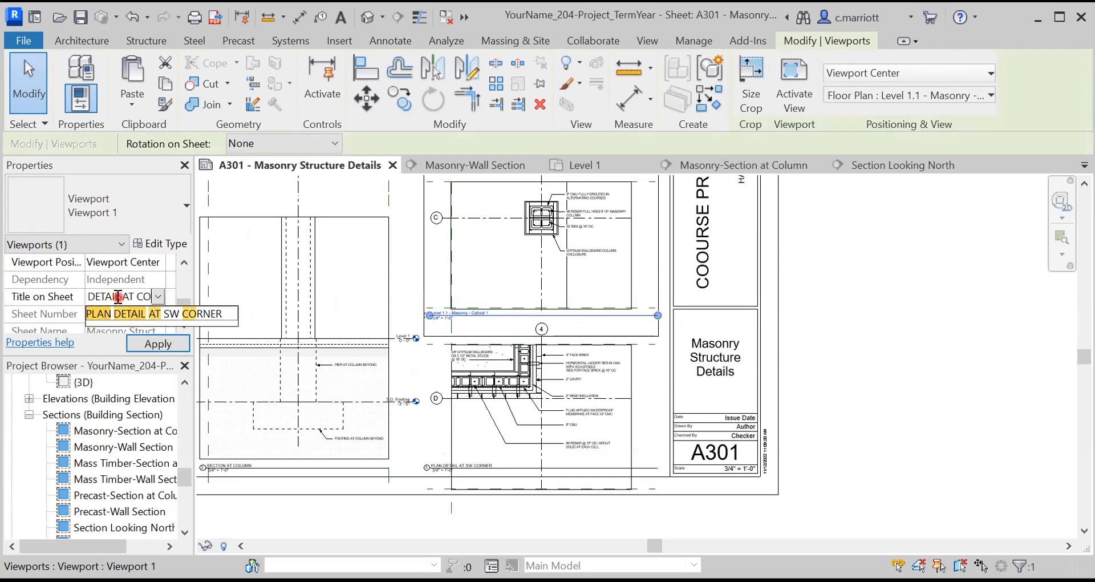
type("LUMN")
left_click(151, 344)
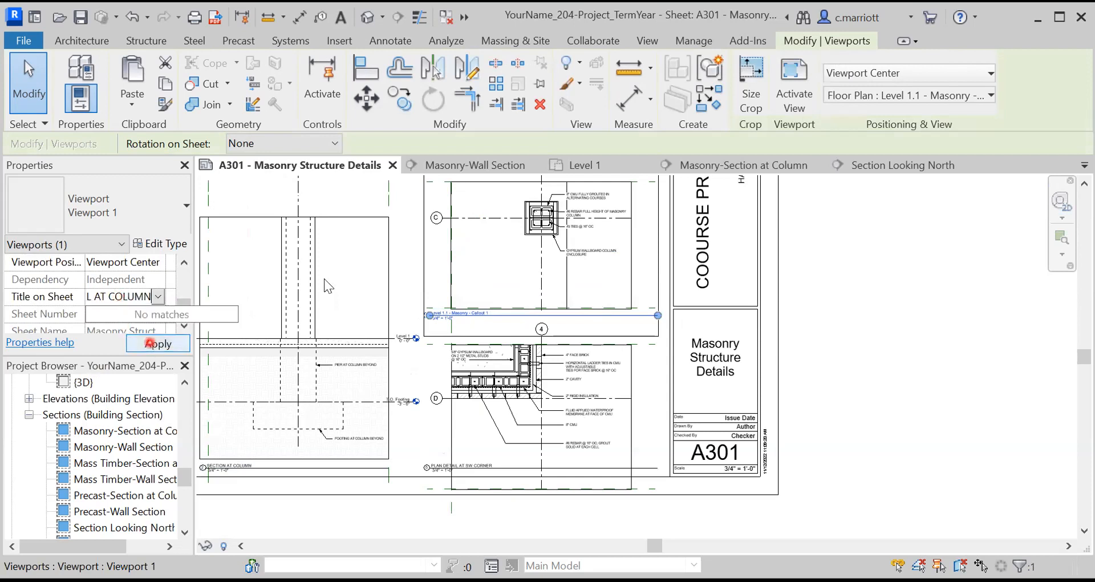
Set the title on sheet of the Level 2.1 - Masonry - Callout 1 viewport to RCP DETAIL AT COLUMN.
scroll(459, 228, "down", 3)
middle_click_drag(616, 219, 632, 323)
scroll(488, 317, "up", 8)
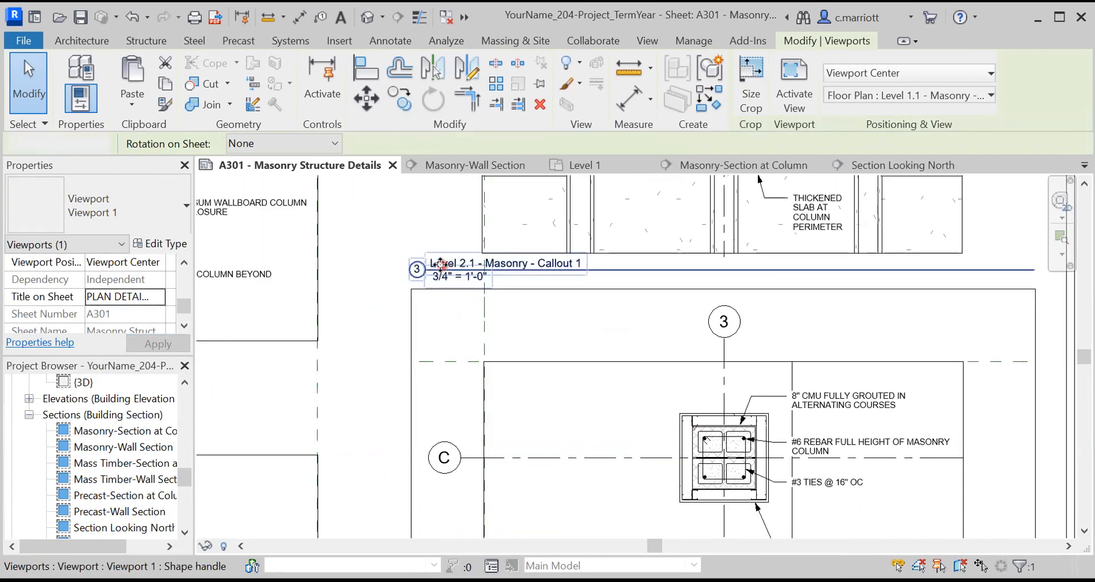
left_click(444, 272)
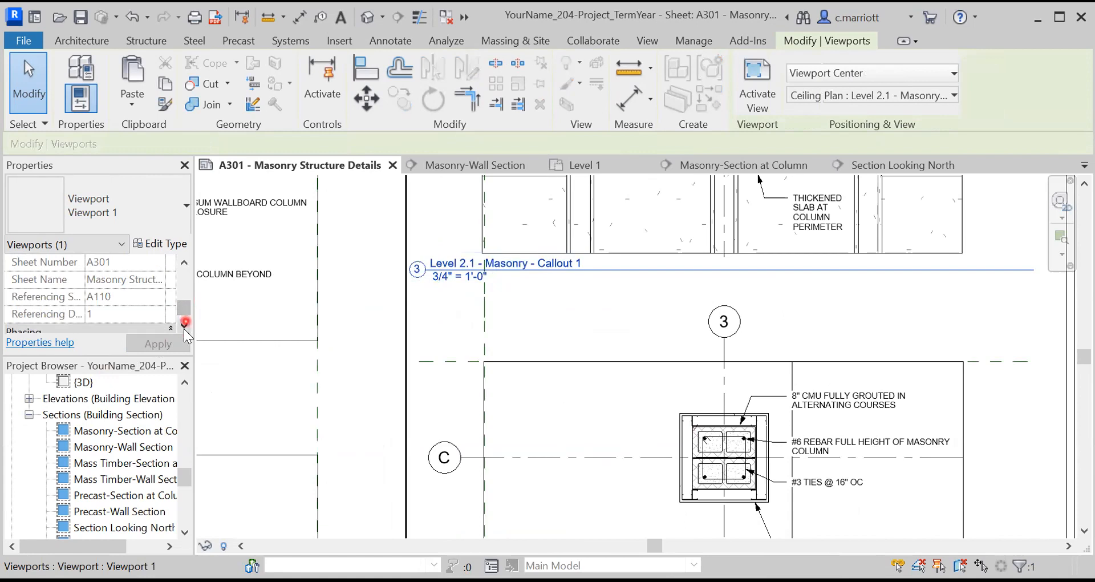
left_click_drag(184, 303, 181, 309)
left_click(98, 265)
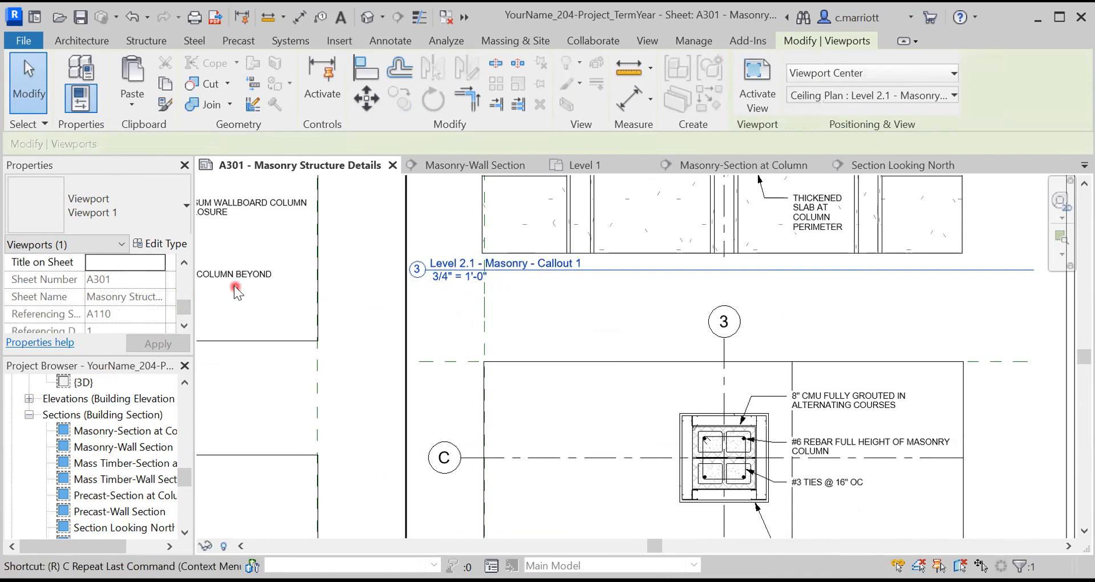
left_click(108, 262)
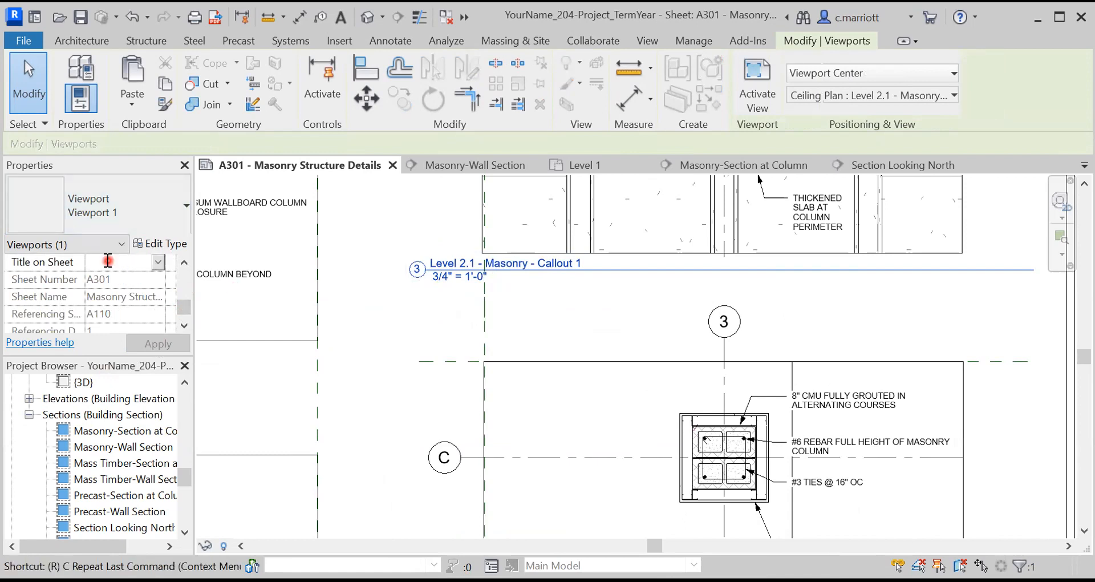
type("RCP")
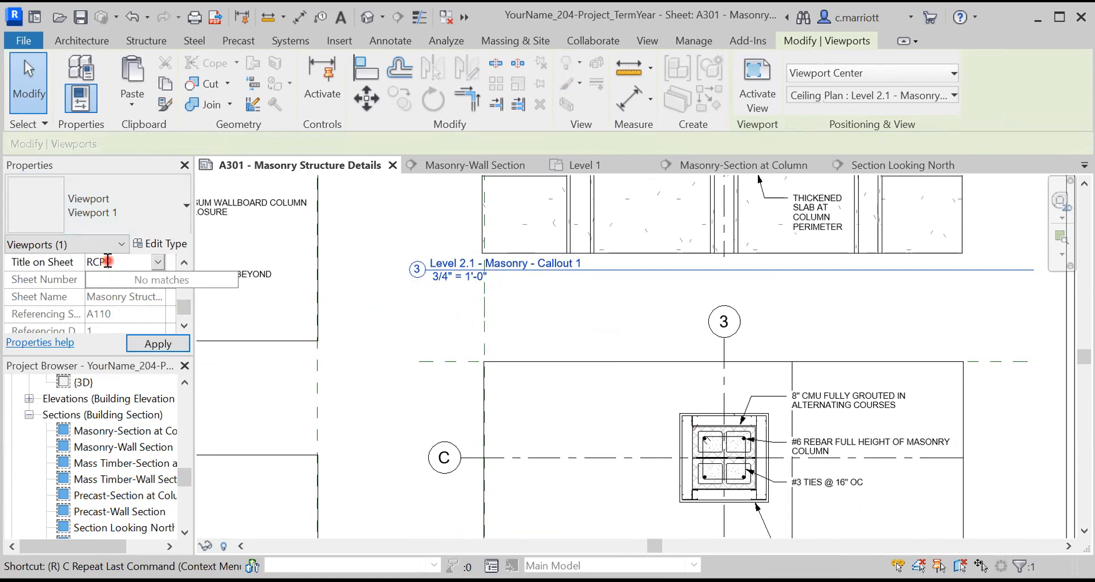
type(" DETAIL AT COLUMN")
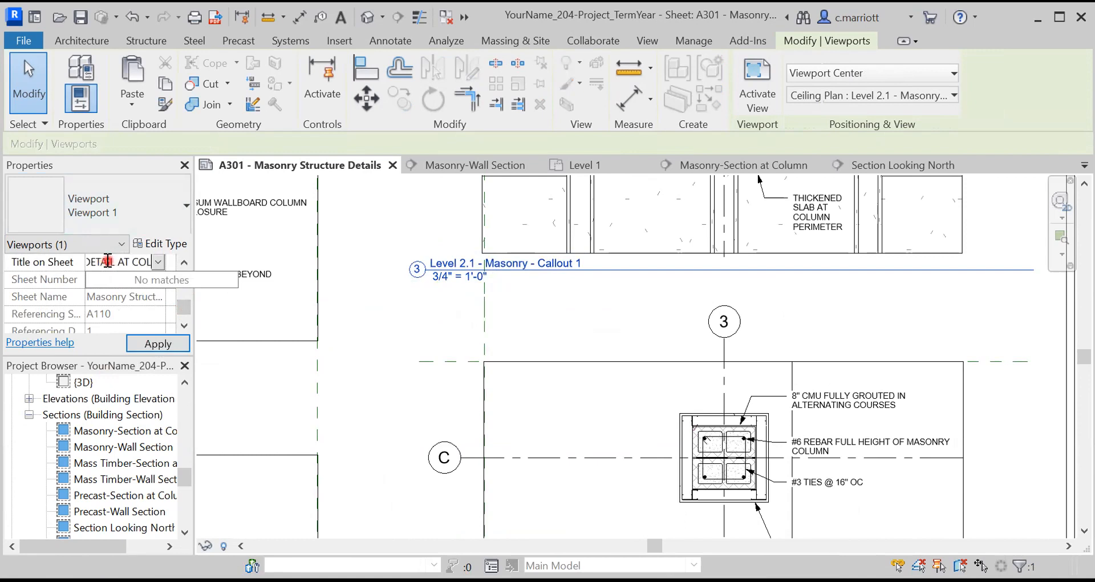
left_click(158, 343)
scroll(402, 296, "down", 8)
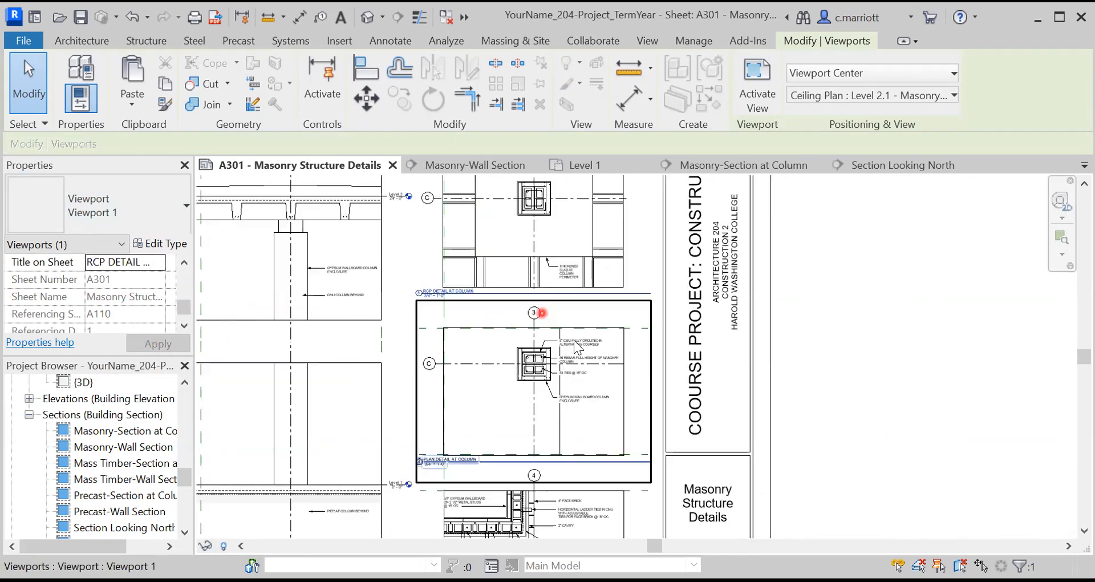
middle_click_drag(567, 330, 656, 303)
scroll(641, 303, "up", 3)
middle_click_drag(855, 323, 855, 325)
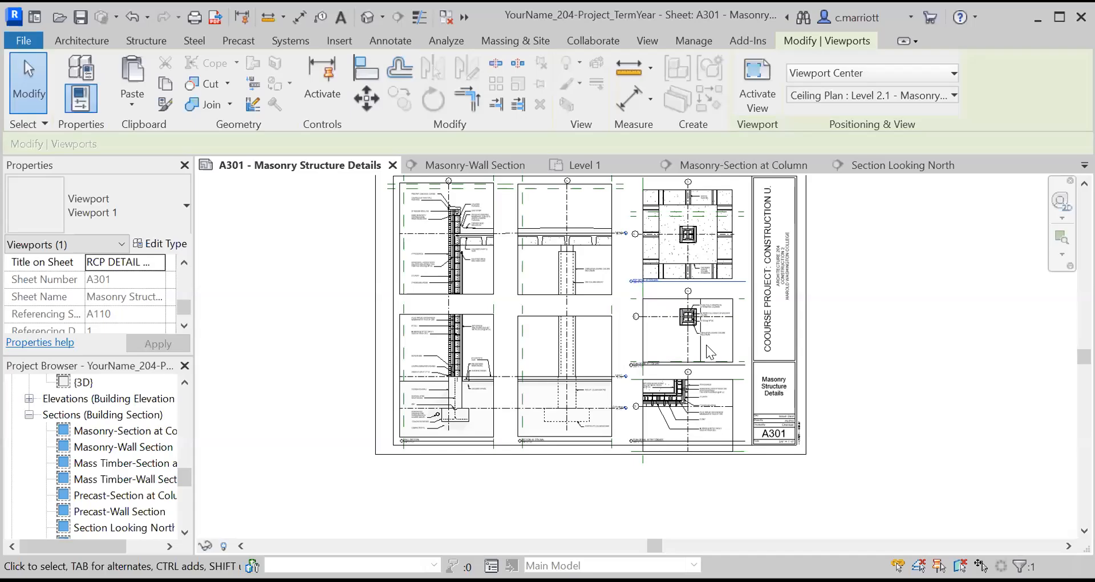
left_click(871, 350)
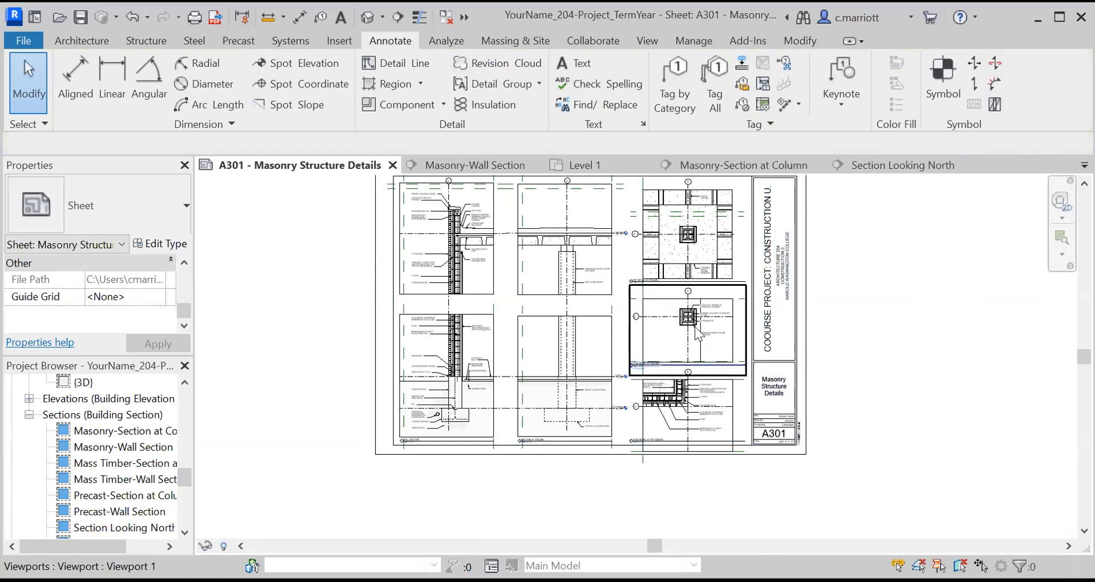
Open the Level 1.1 - Masonry - Callout 1 floor plan and delete the vertical medium detail line running through the column notes.
left_click(179, 398)
left_click(179, 398)
left_click(179, 398)
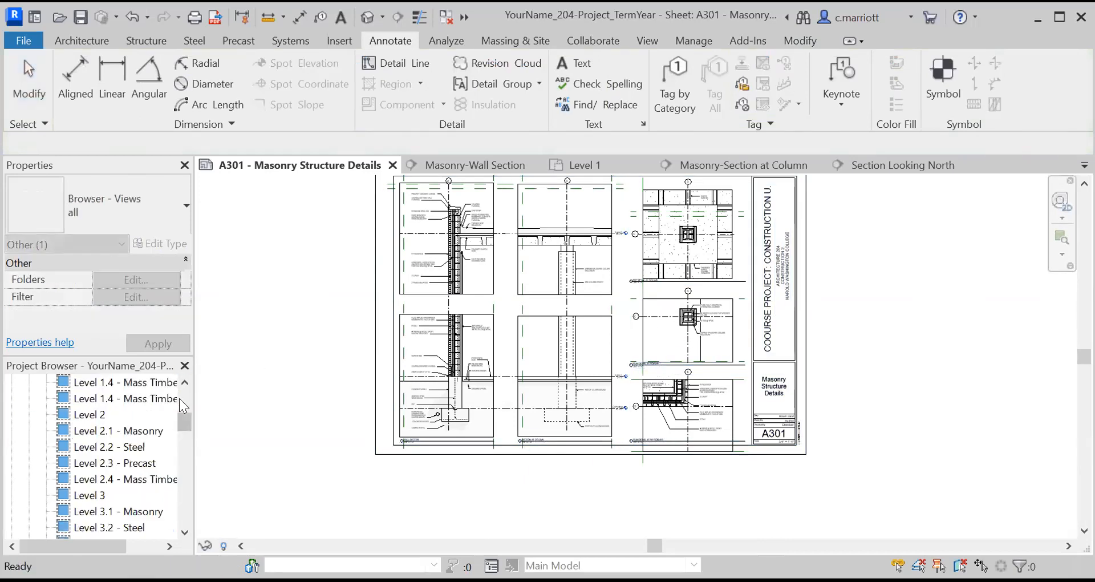
left_click(179, 398)
double_click(131, 416)
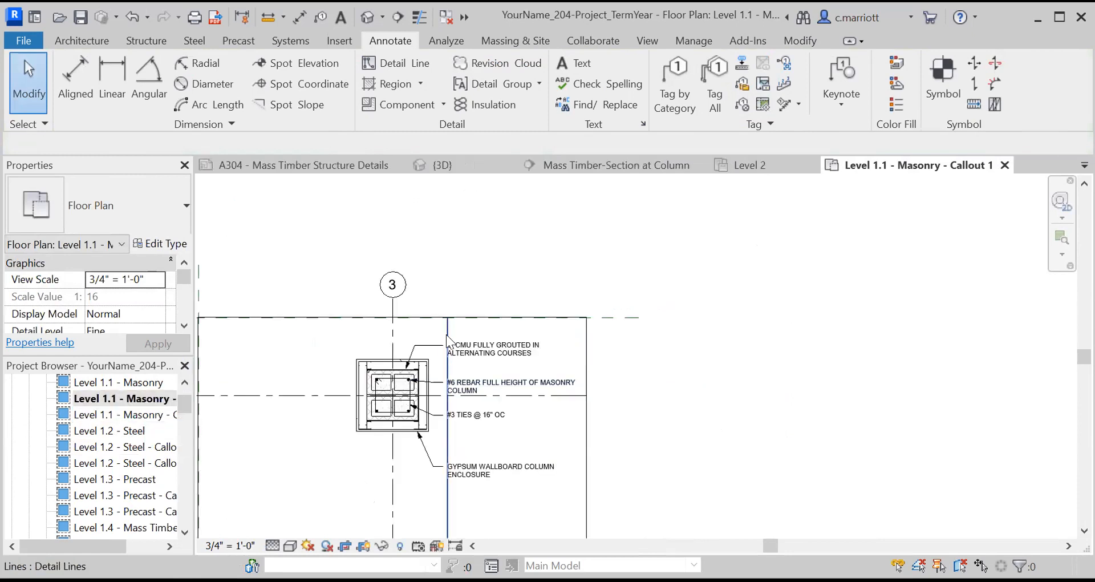
left_click(446, 334)
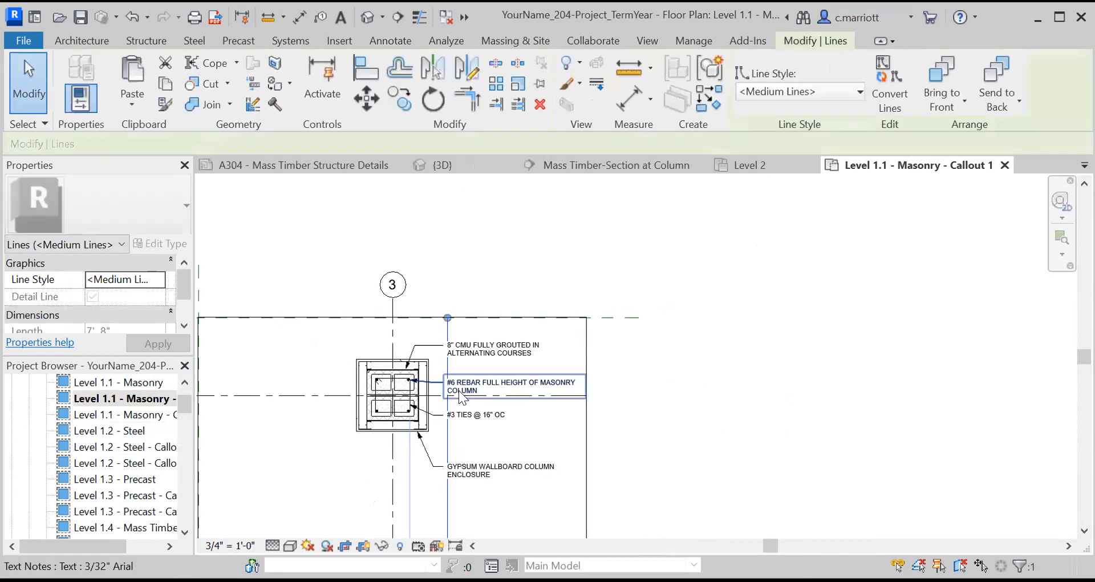
left_click(713, 436)
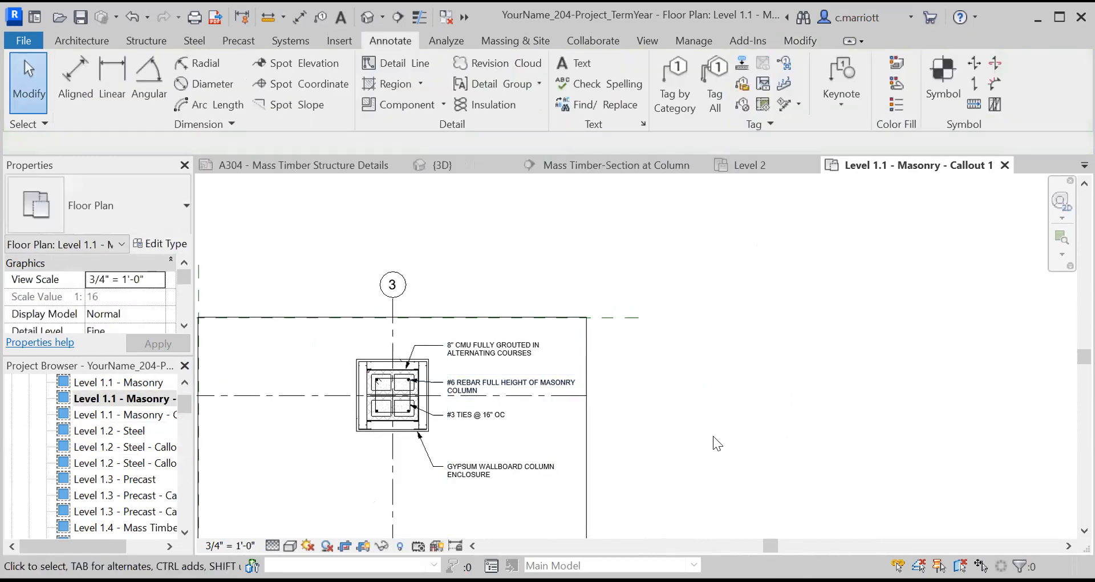
Return to sheet A301 - Masonry Structure Details.
left_click(183, 493)
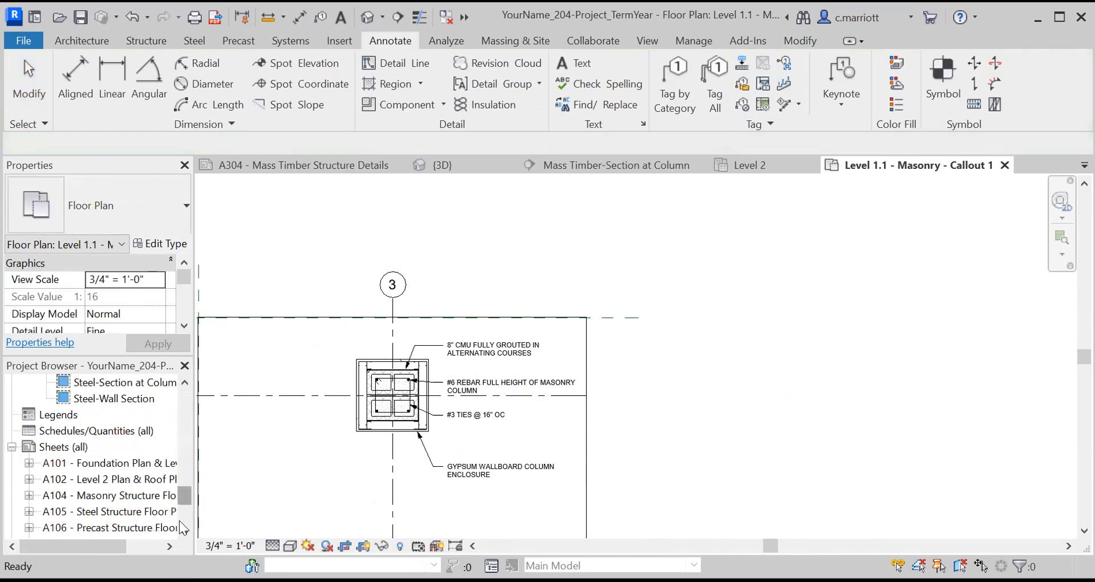
left_click(180, 521)
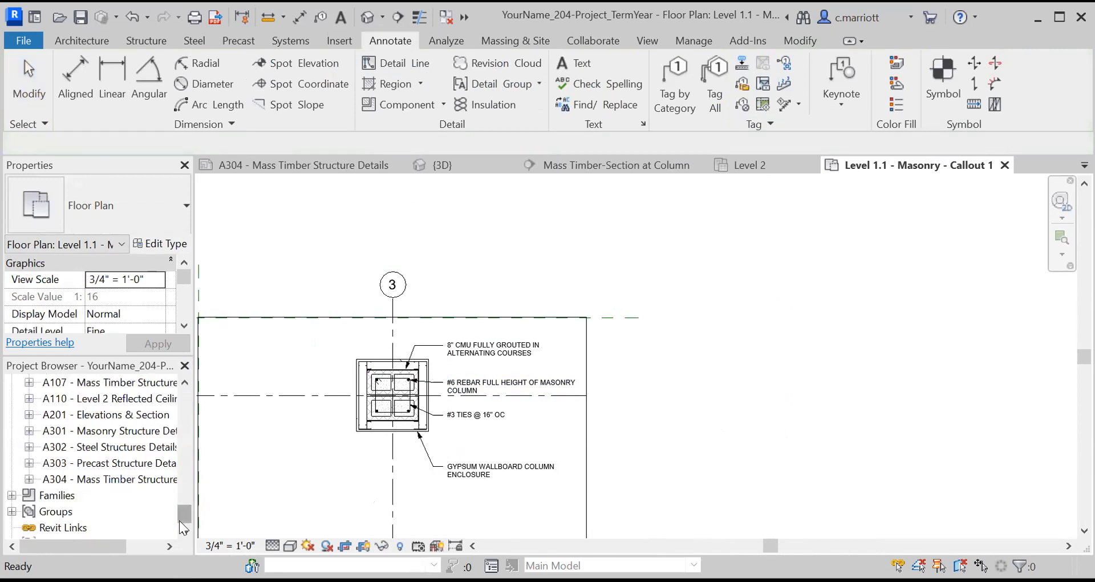
double_click(81, 434)
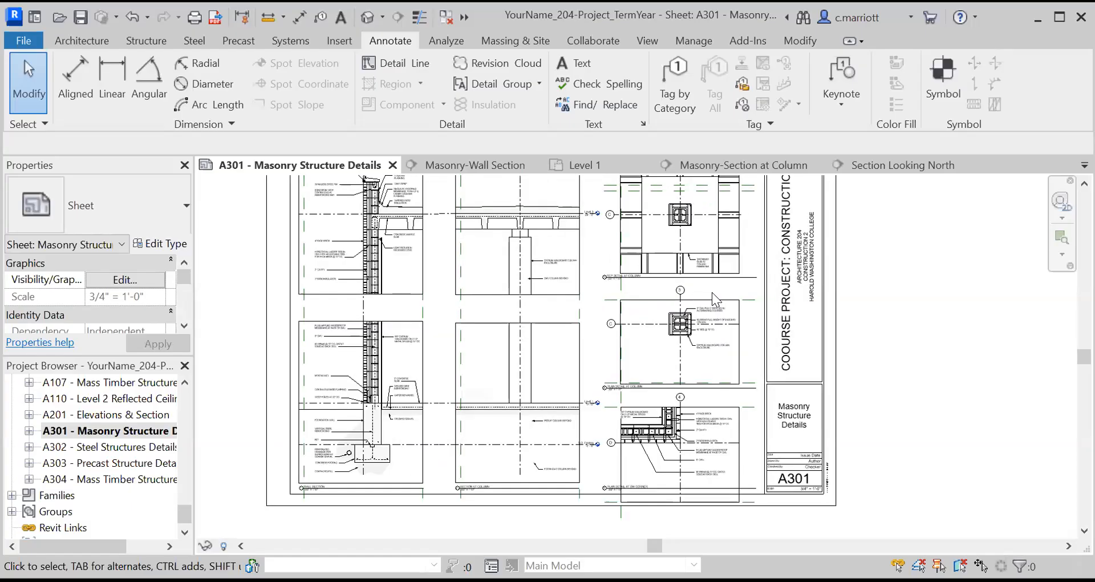
Examine the viewport titles, notes and cleaned-up column plan detail across the masonry details sheet.
scroll(596, 308, "up", 2)
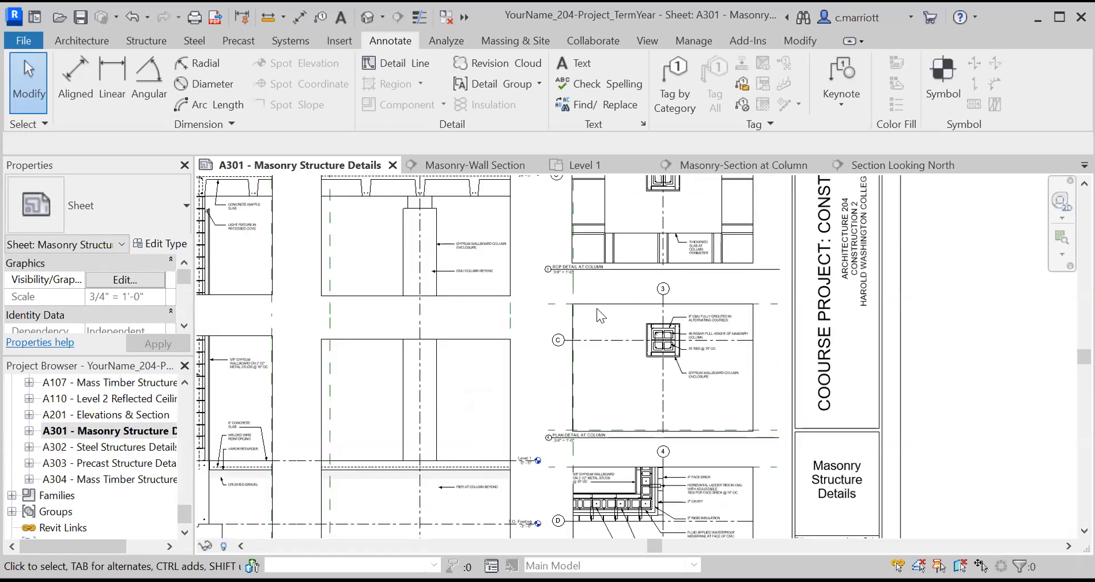
scroll(656, 408, "down", 1)
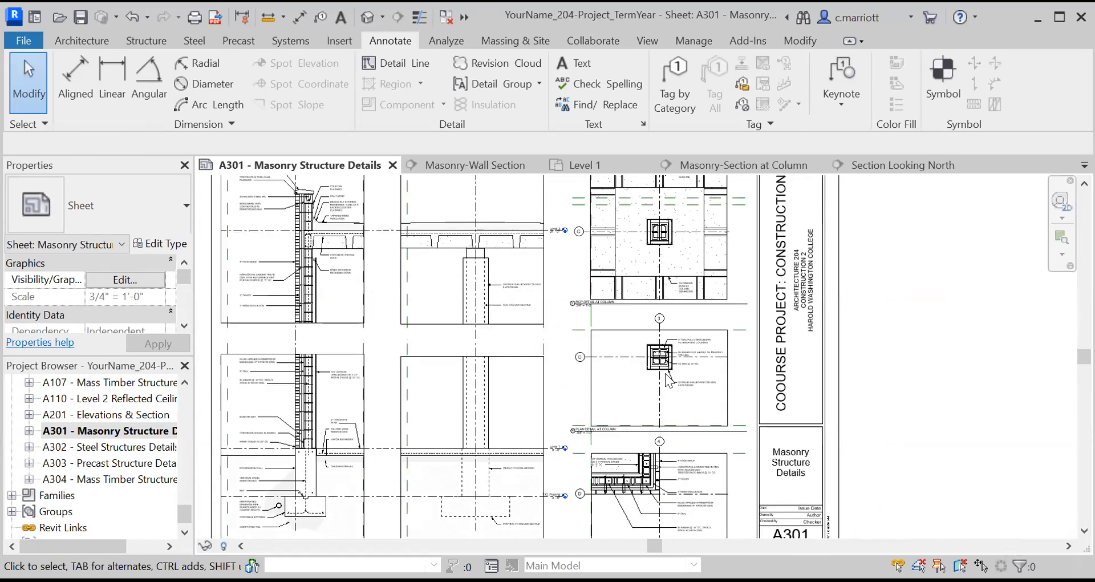
scroll(650, 394, "up", 1)
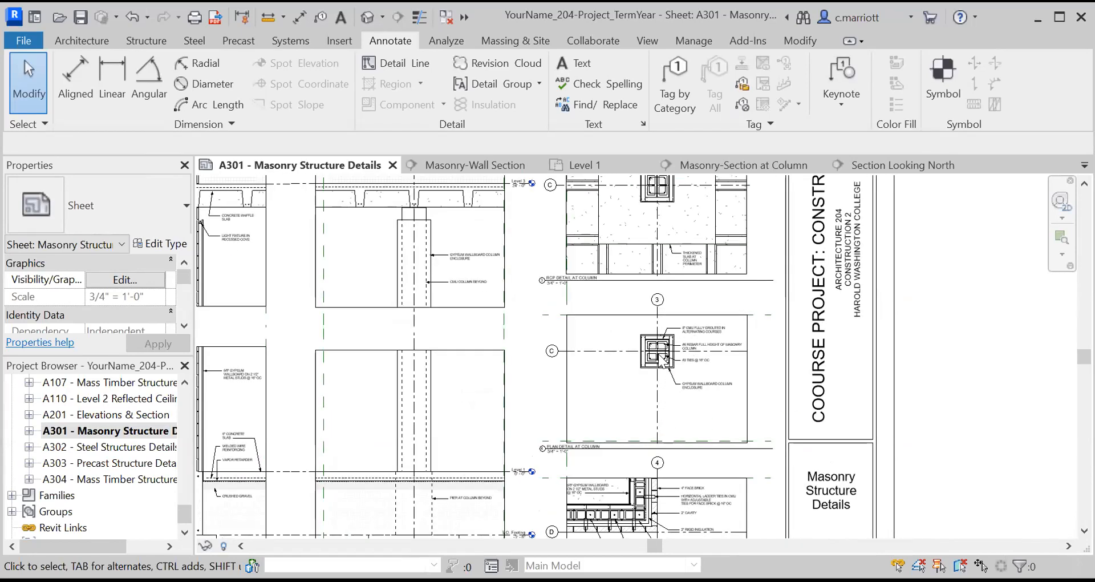
scroll(638, 390, "down", 2)
scroll(642, 408, "up", 1)
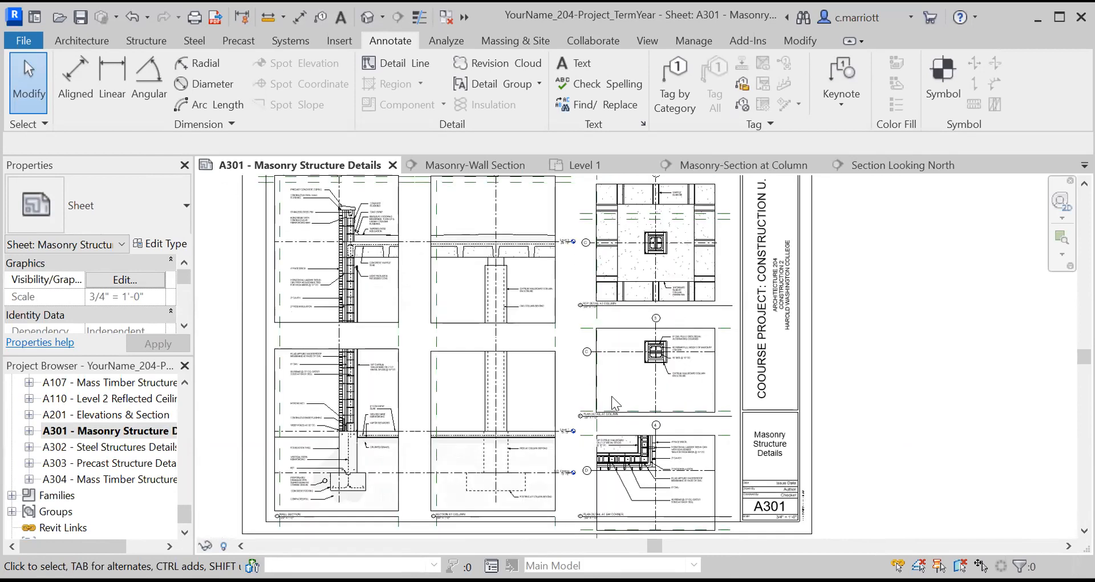
scroll(619, 399, "up", 3)
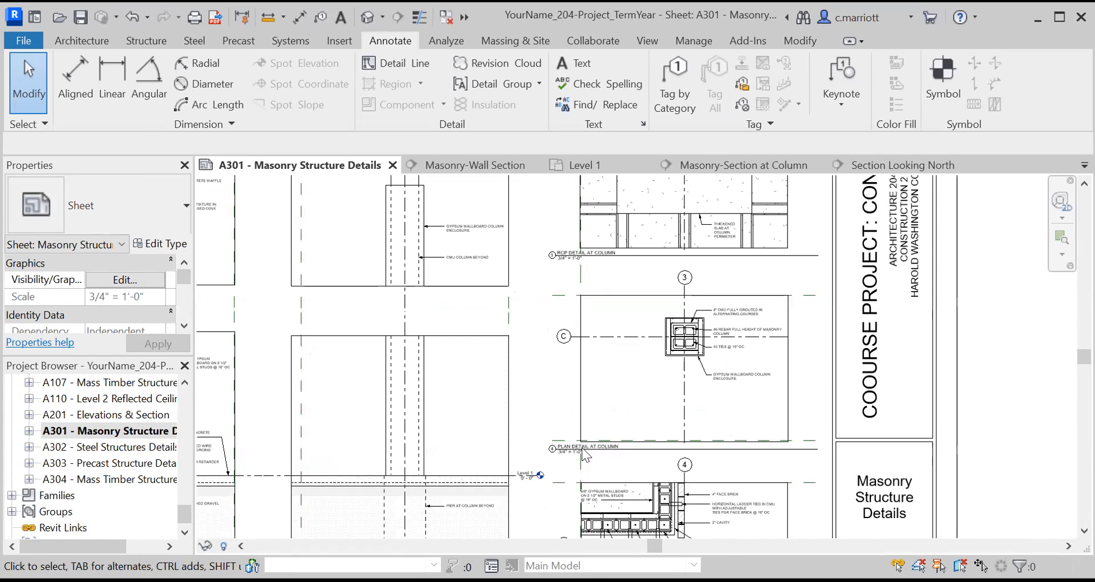
scroll(661, 393, "down", 1)
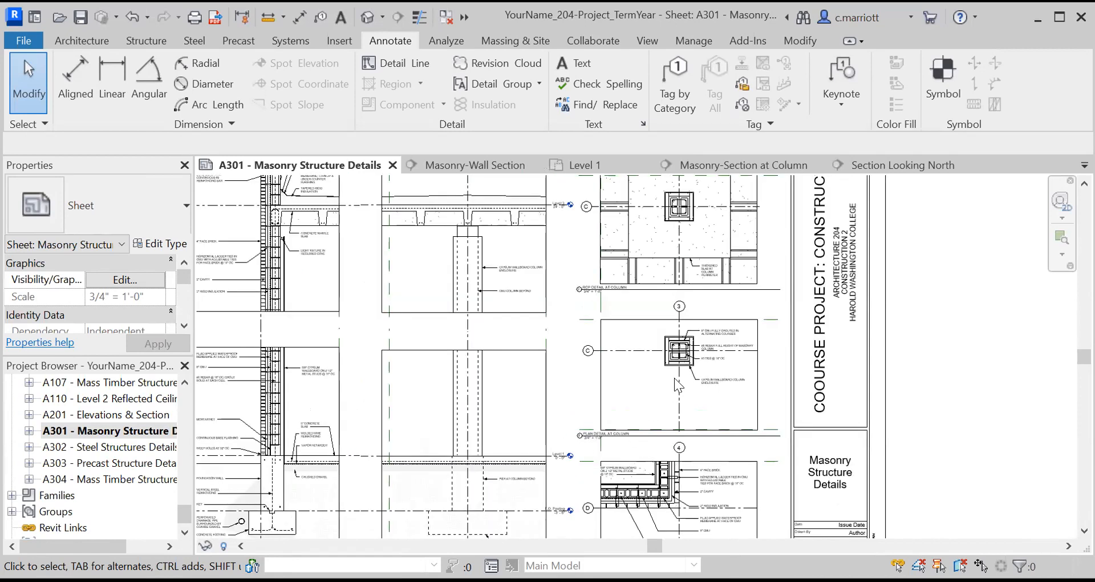
scroll(630, 372, "down", 1)
scroll(627, 402, "up", 1)
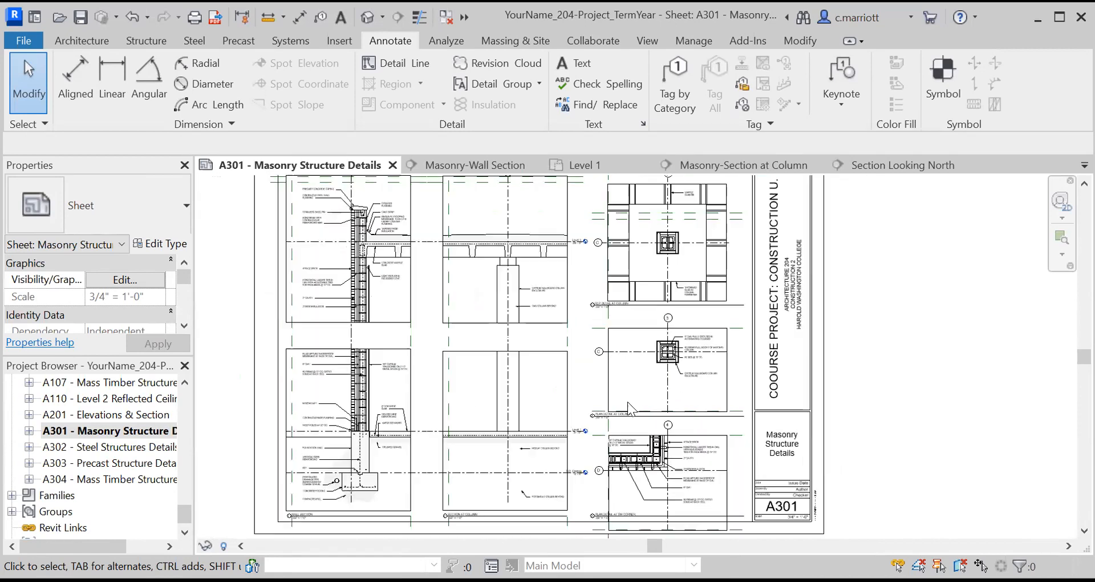
scroll(630, 371, "down", 1)
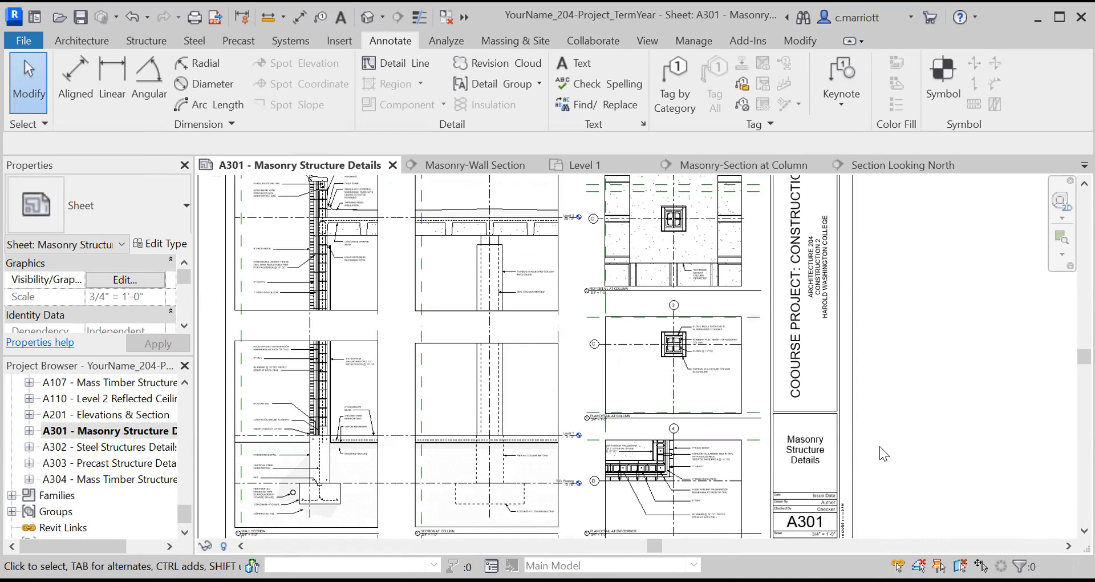